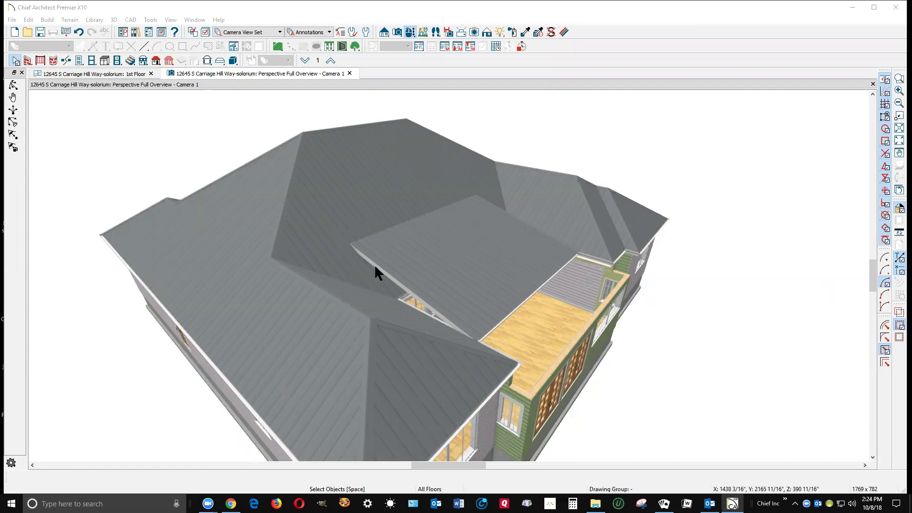
Examine from above how the new rear roof plane overlaps the main roof plane and the adjoining side roof planes.
click(359, 219)
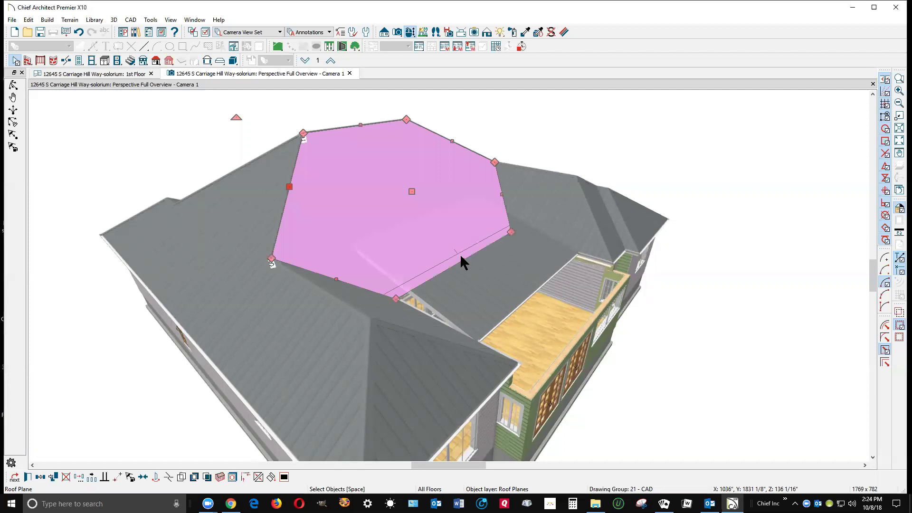
click(469, 260)
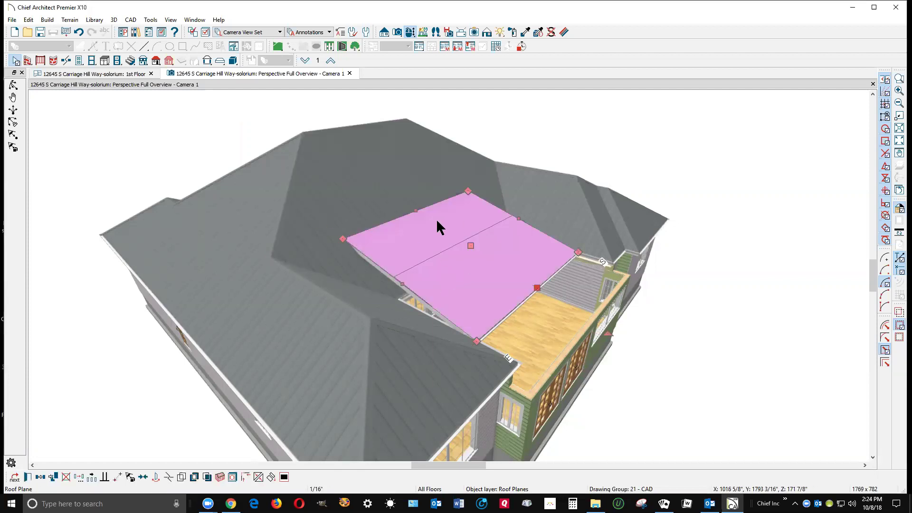
key(Escape)
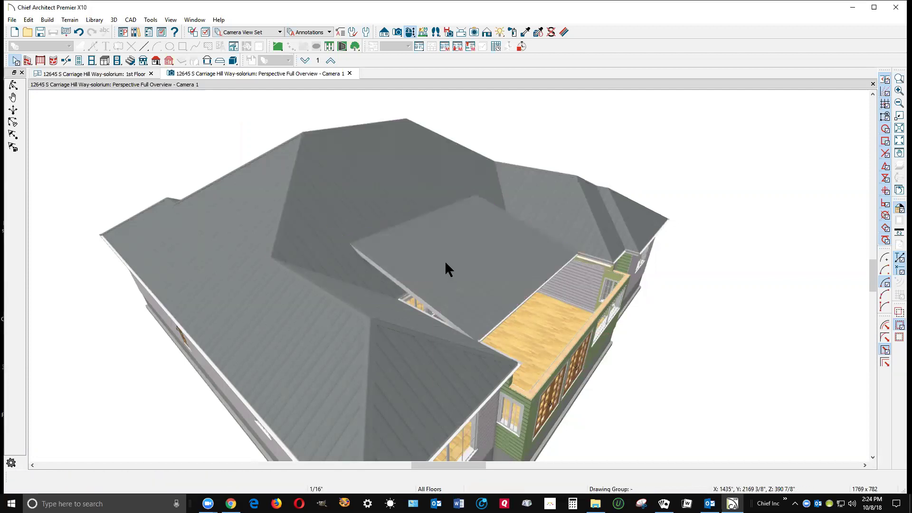
click(14, 85)
drag(401, 165, 376, 248)
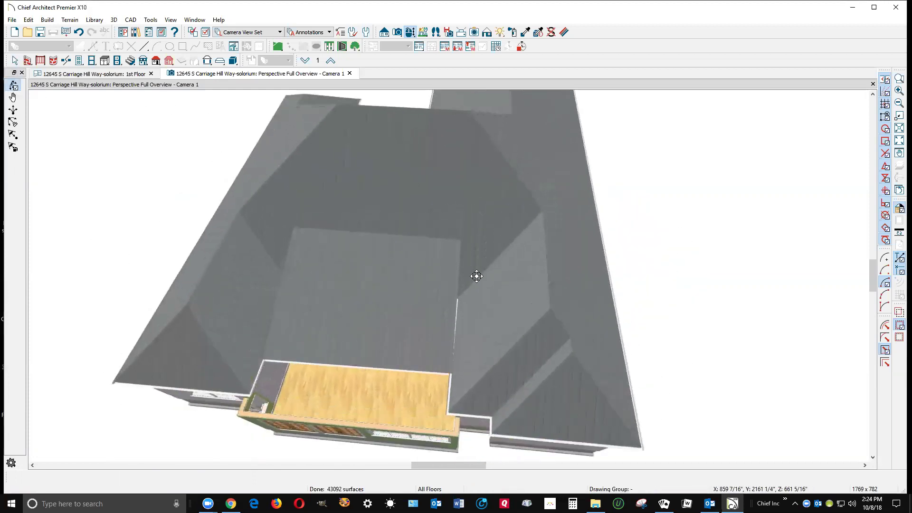
scroll(470, 271, up, 5)
scroll(480, 277, down, 2)
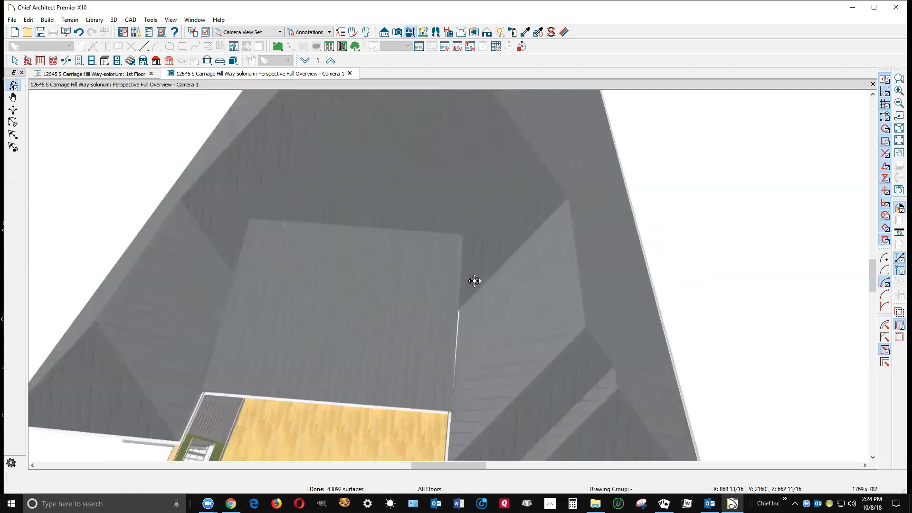
scroll(475, 281, down, 2)
scroll(474, 283, up, 2)
key(space)
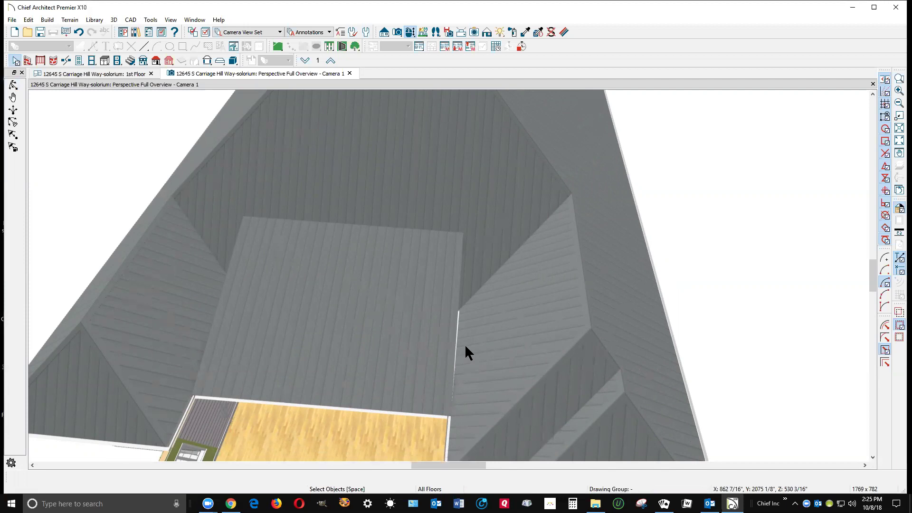
click(466, 348)
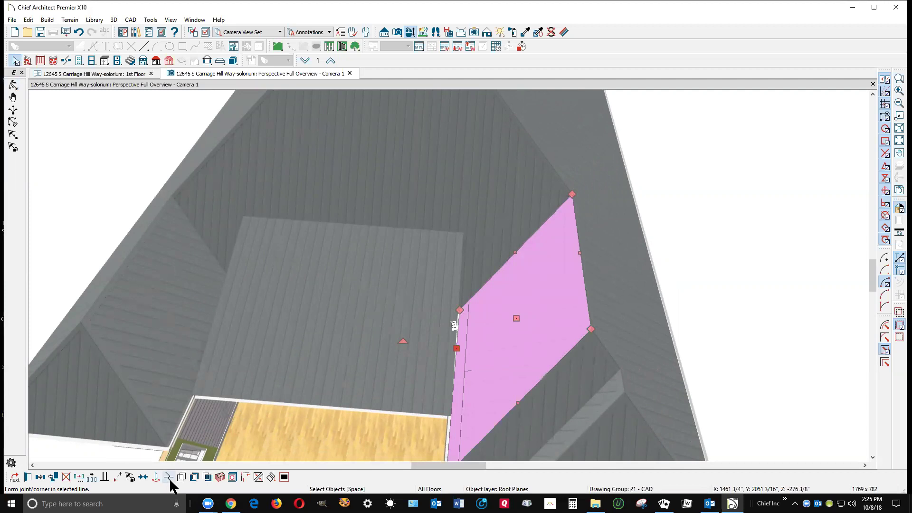
key(Escape)
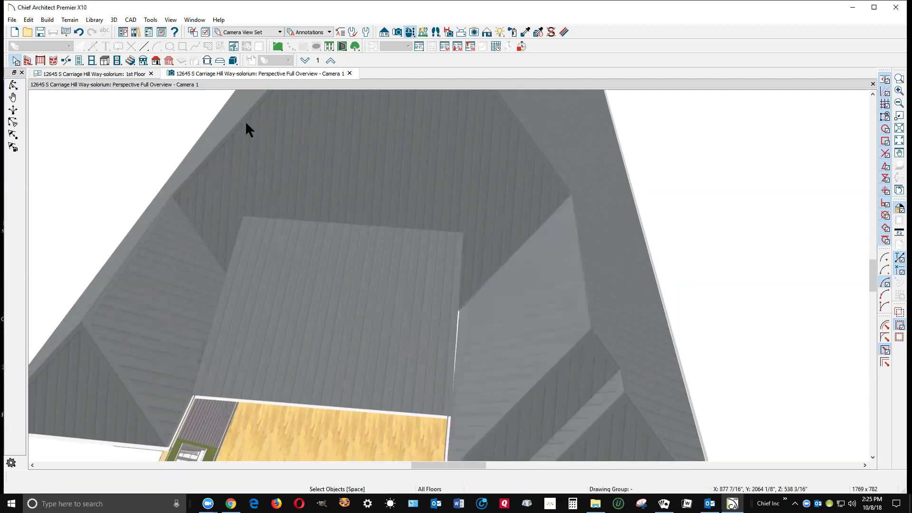
Enable Allow Editing in Select Home Designer Products in the General Plan Defaults.
double_click(15, 61)
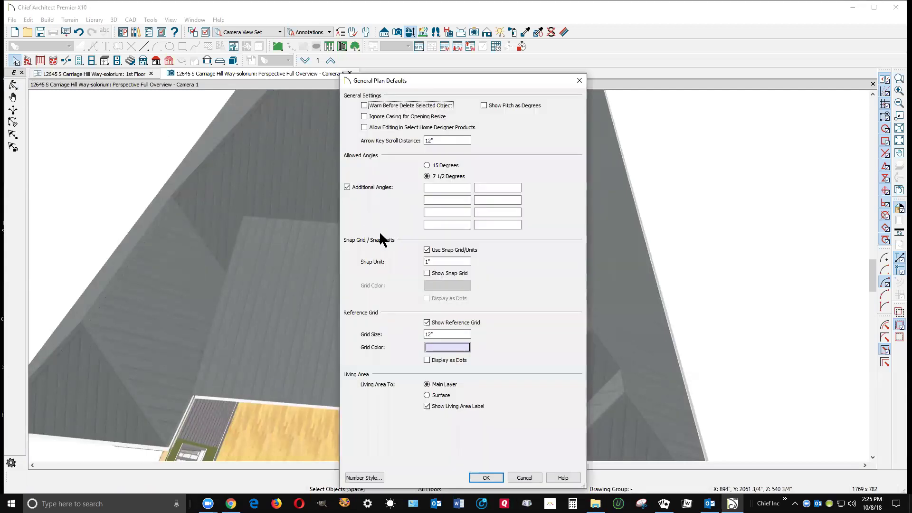
click(364, 127)
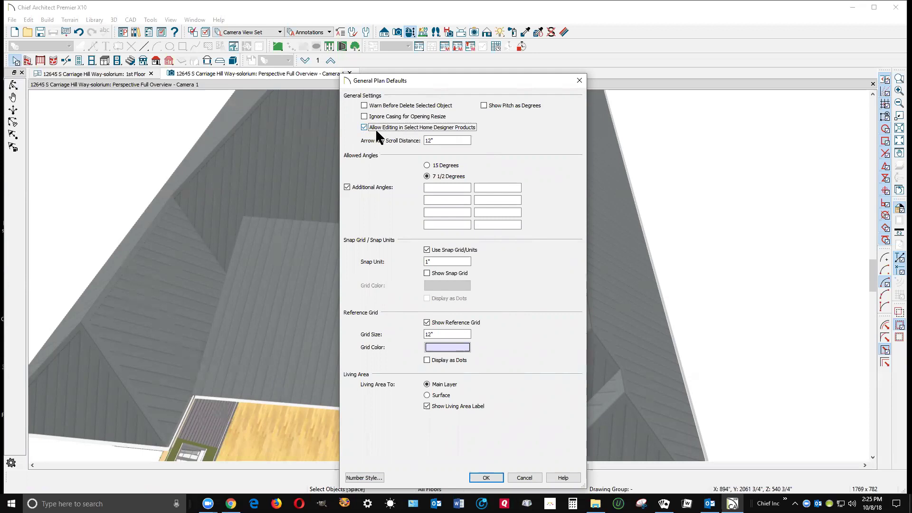
click(487, 478)
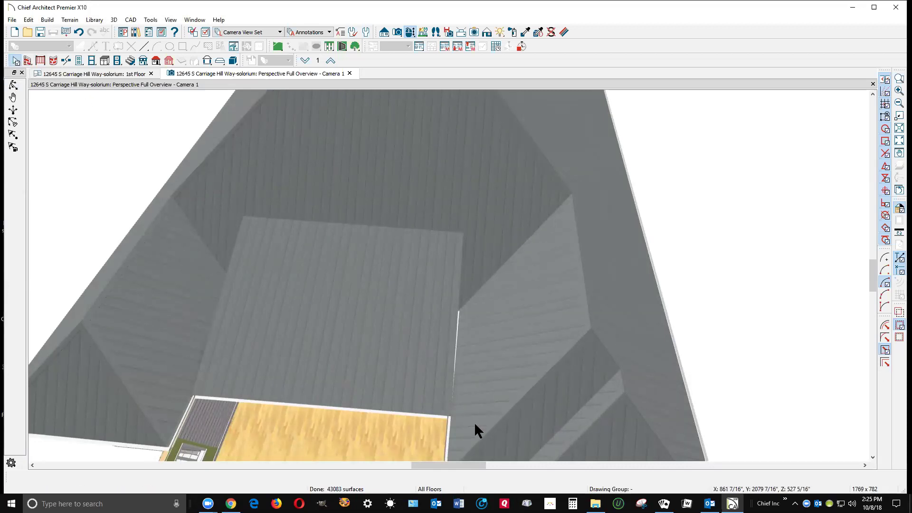
Break the right-hand roof plane's eave at the new roof plane's lower corner and pull its upper corner about 8'-2" back along the valley.
scroll(474, 421, up, 1)
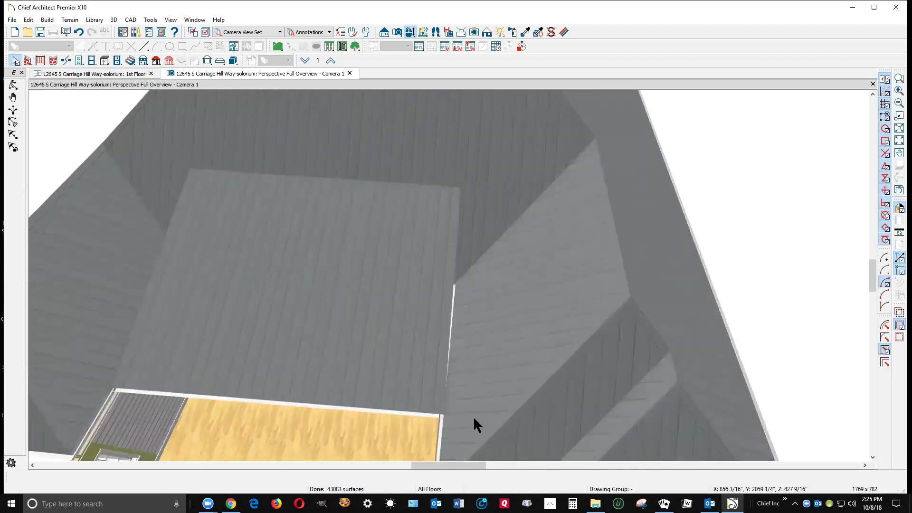
click(472, 329)
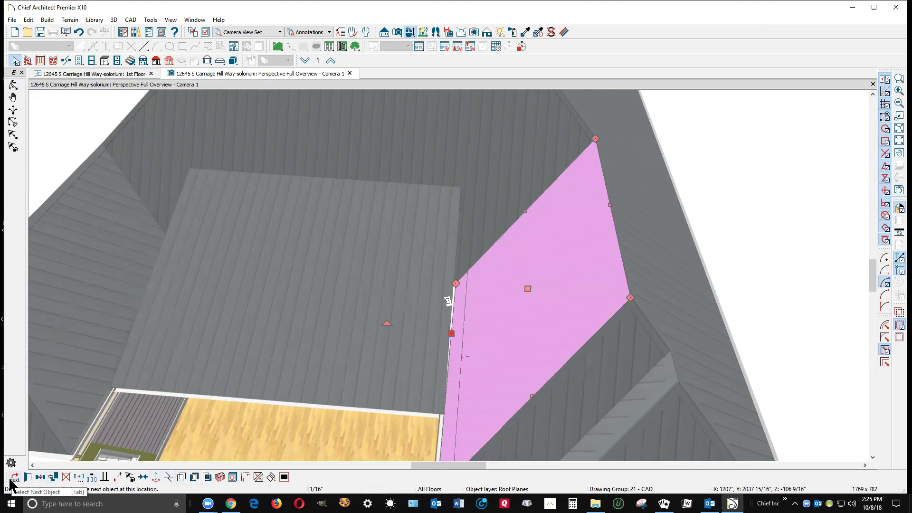
drag(6, 476, 126, 303)
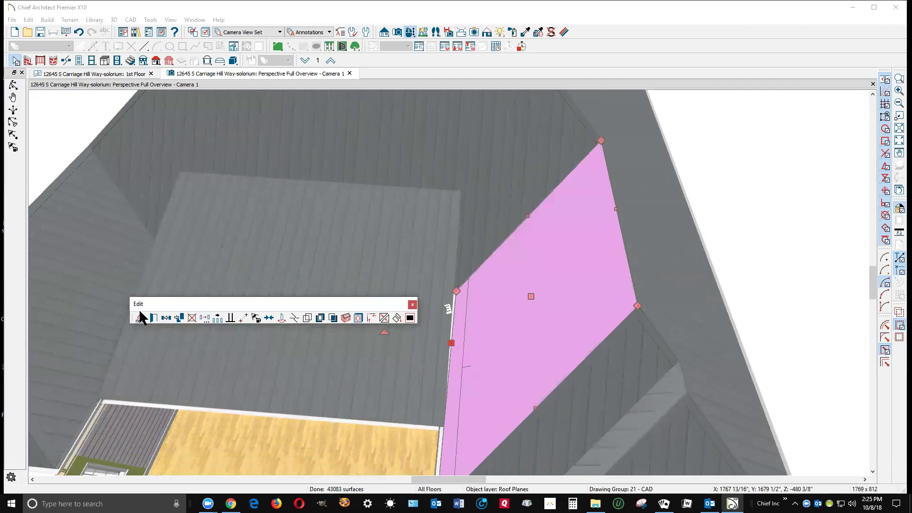
click(294, 317)
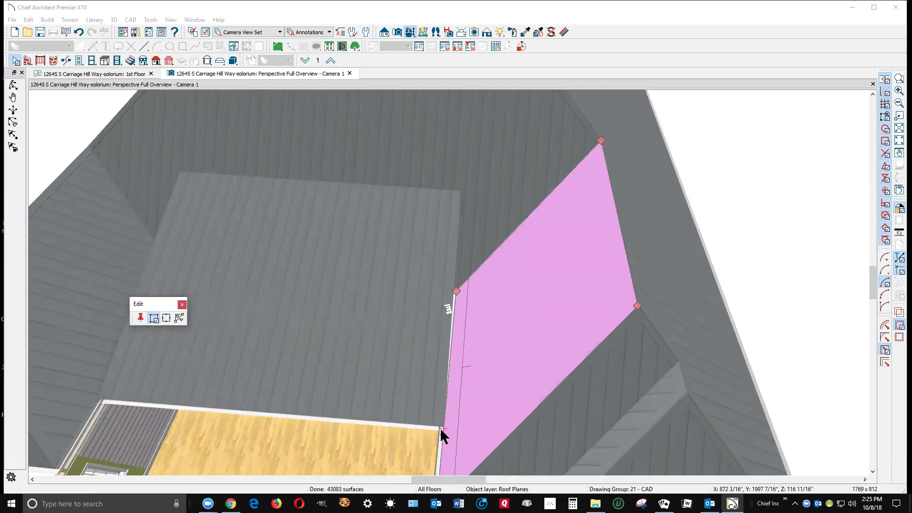
click(459, 424)
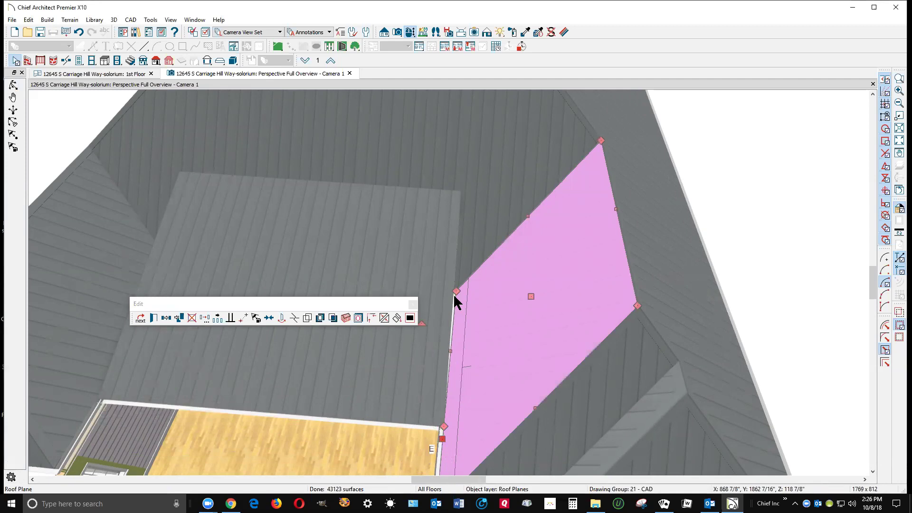
drag(454, 293, 524, 215)
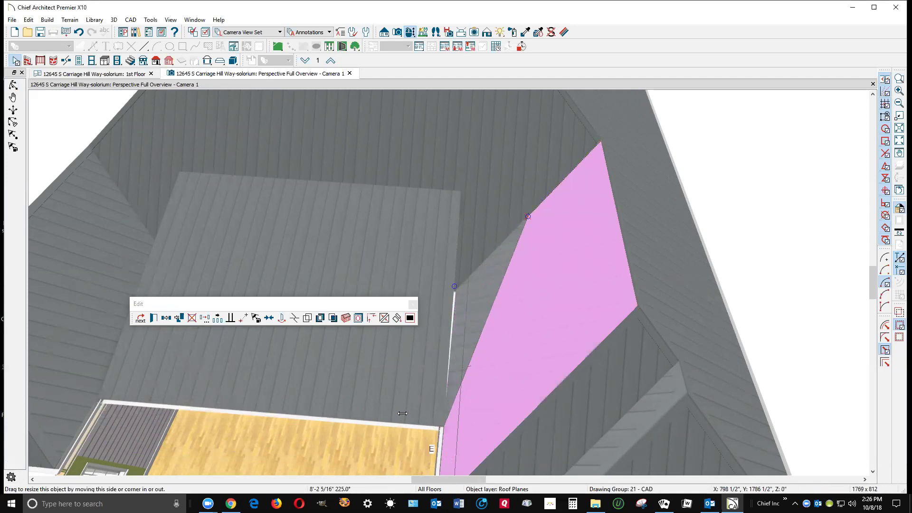
click(385, 394)
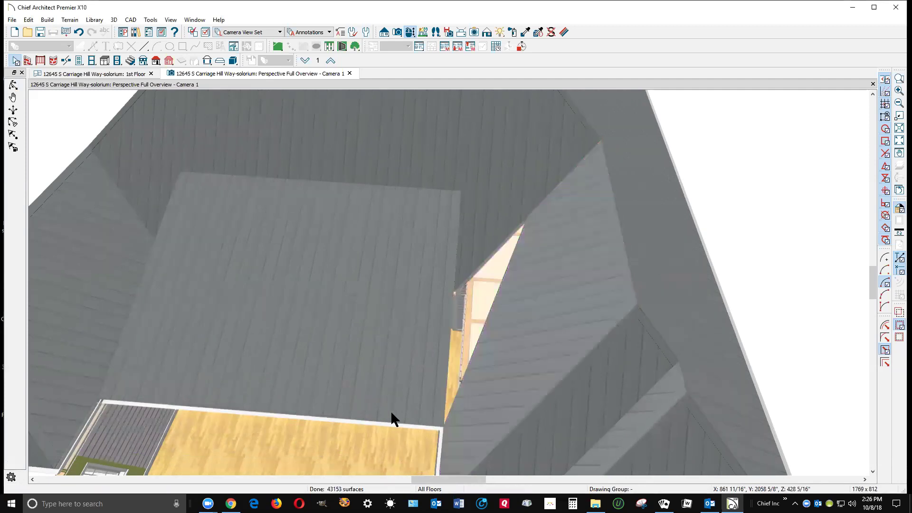
Join the new roof plane's right side edge to the slanted edge of the right-hand roof plane.
click(444, 317)
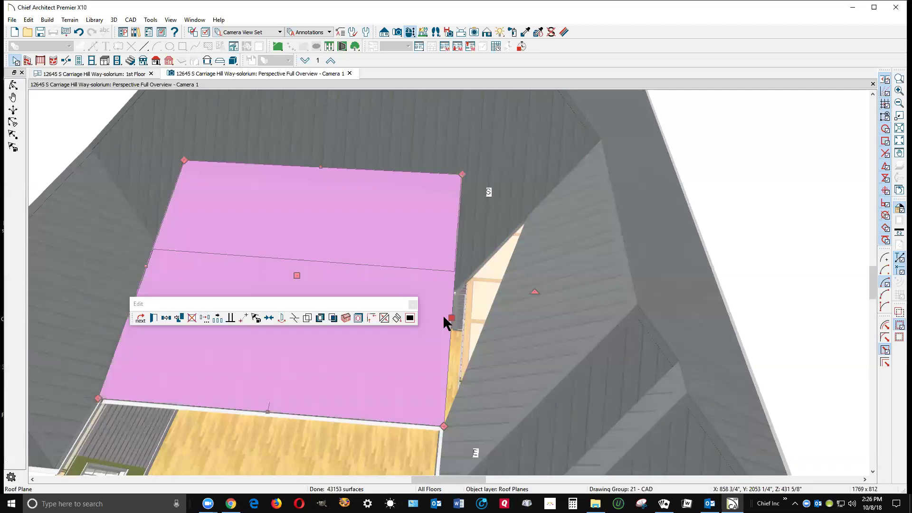
click(385, 316)
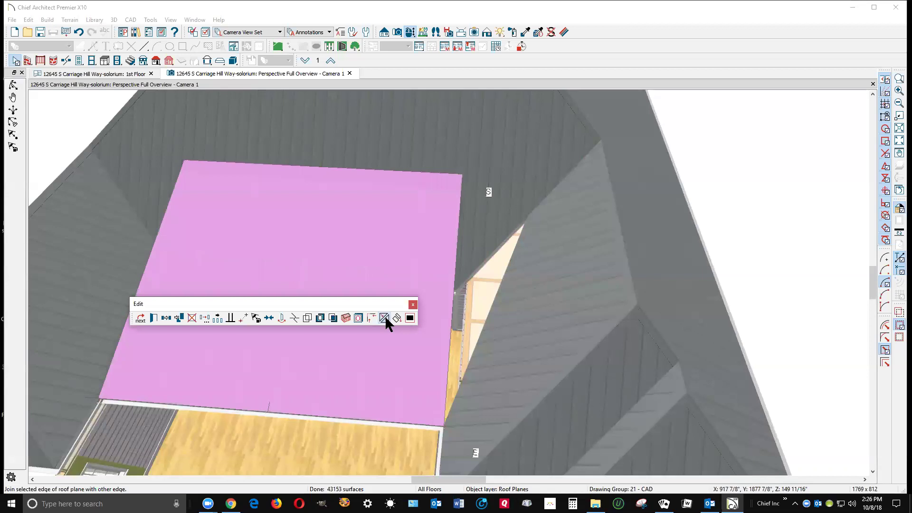
click(486, 319)
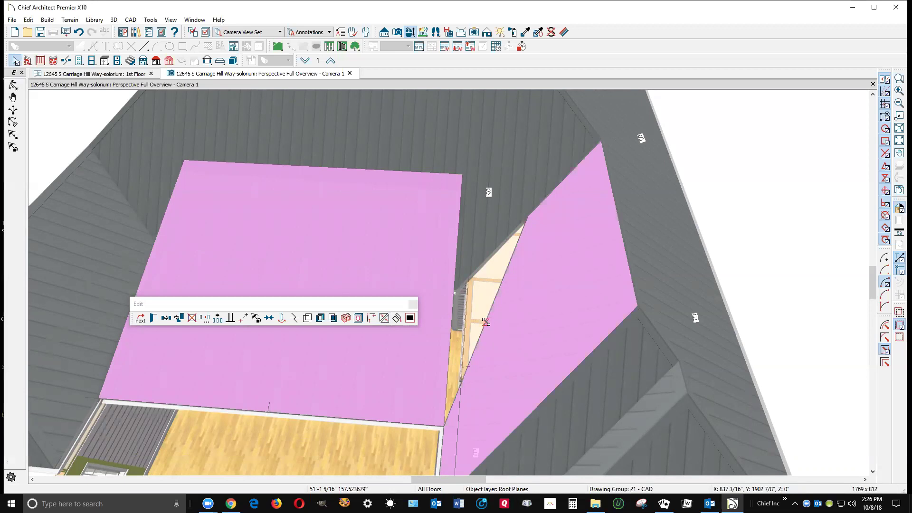
click(485, 321)
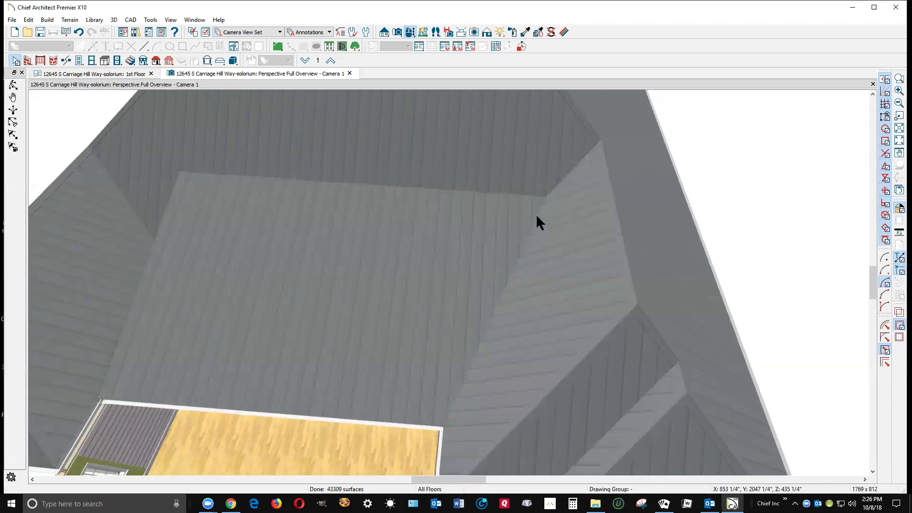
Break the left-hand roof plane's eave edge at the new roof plane's lower corner.
click(106, 315)
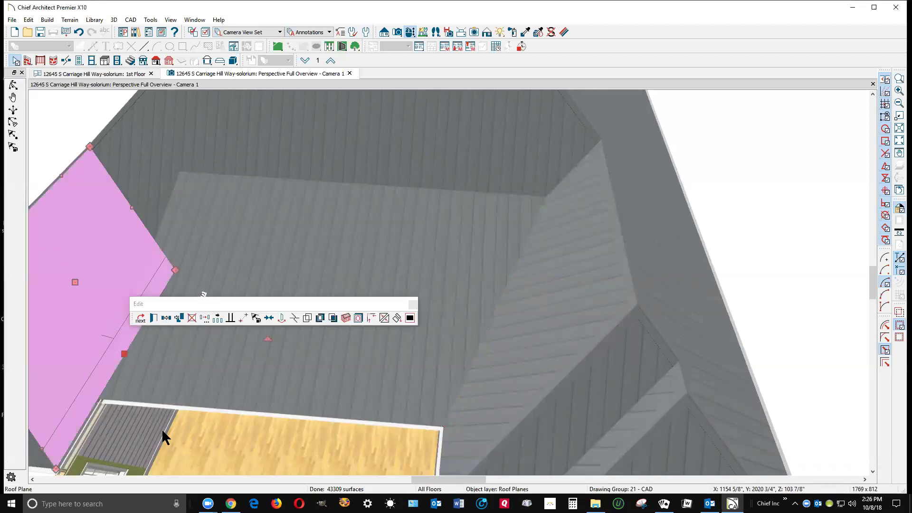
click(294, 318)
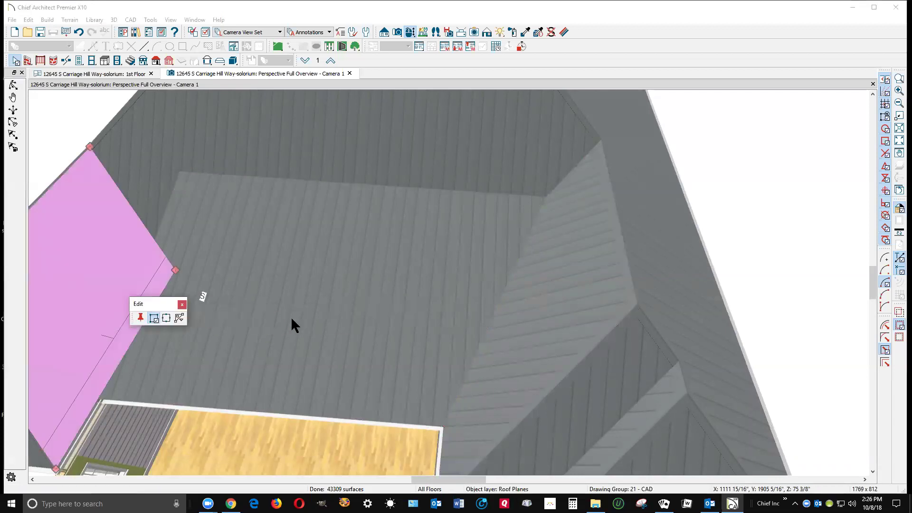
click(101, 397)
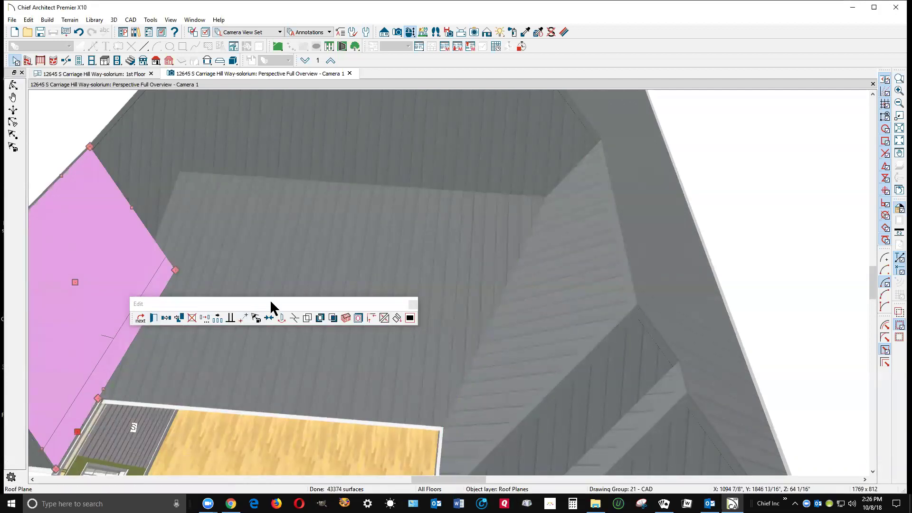
Join the new roof plane's left side edge to the upper eave segment of the left-hand roof plane.
drag(275, 299, 356, 233)
click(131, 335)
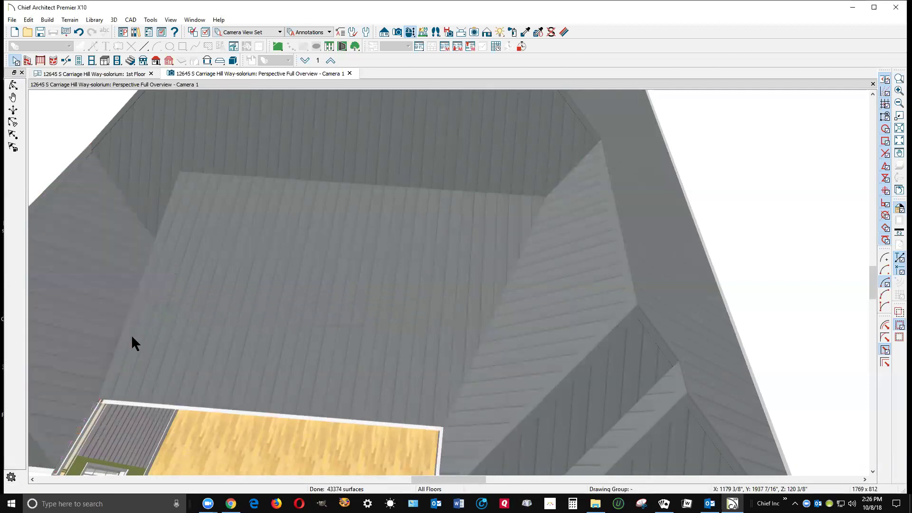
click(466, 252)
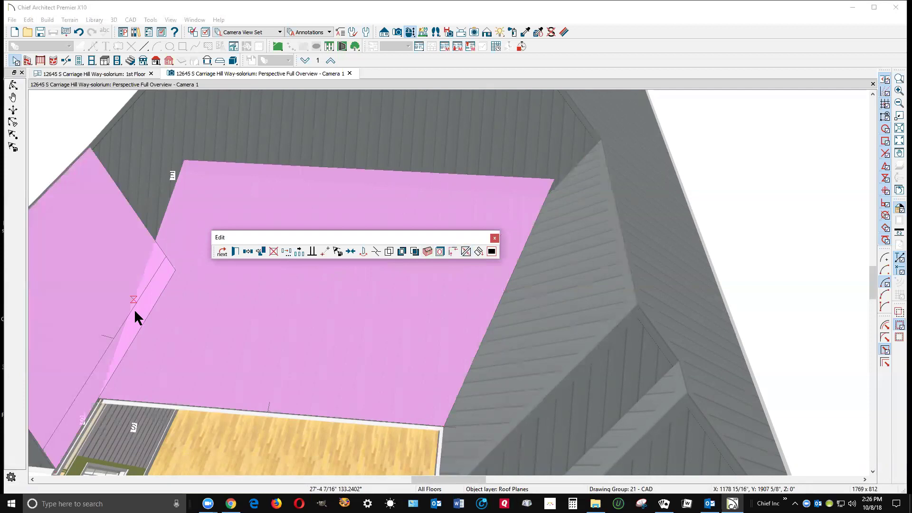
click(117, 329)
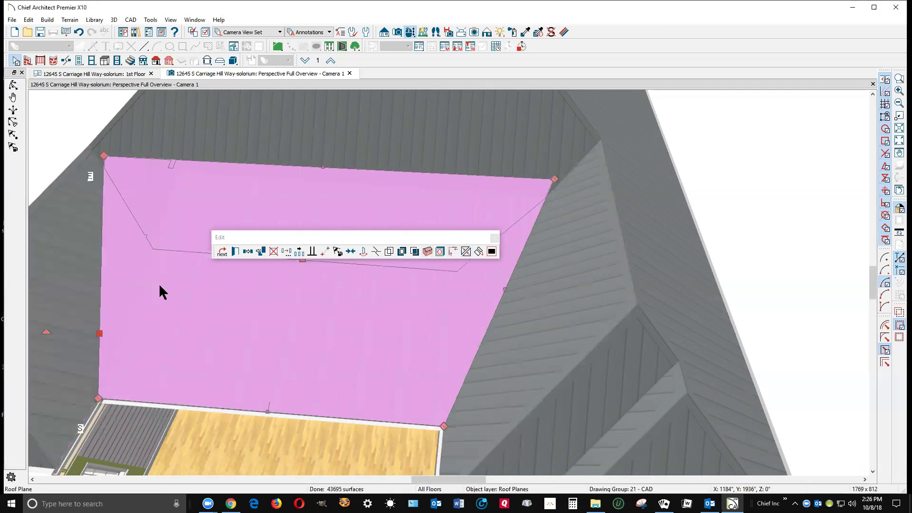
key(Escape)
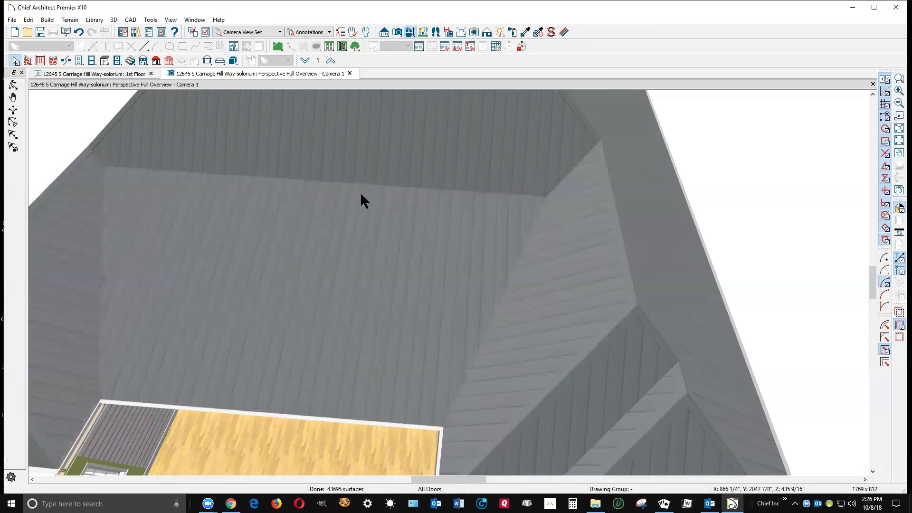
Join the main roof plane's lower edge to the upper edge of the new roof plane.
click(314, 168)
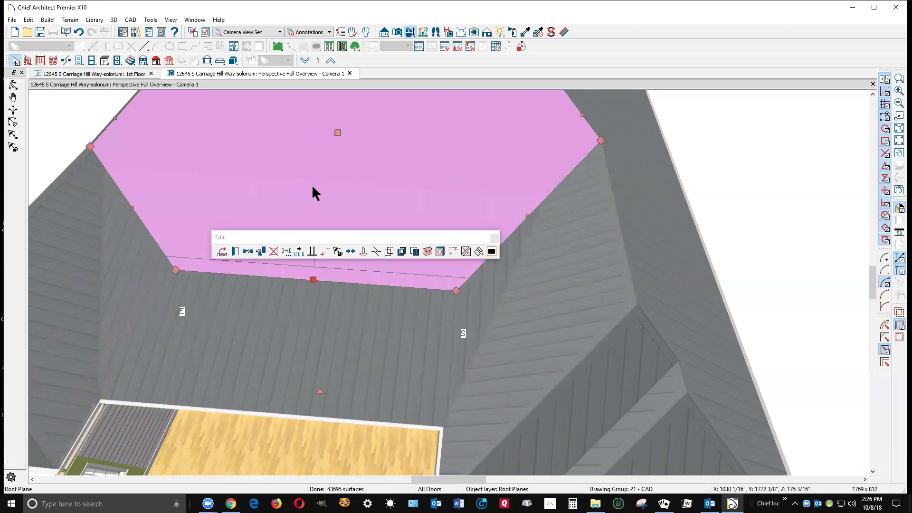
click(377, 241)
drag(378, 238, 316, 330)
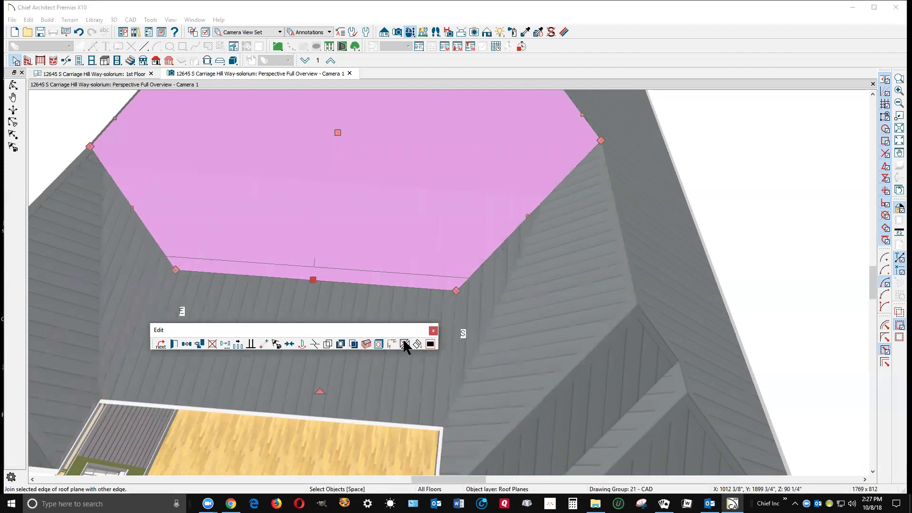
click(403, 341)
click(312, 279)
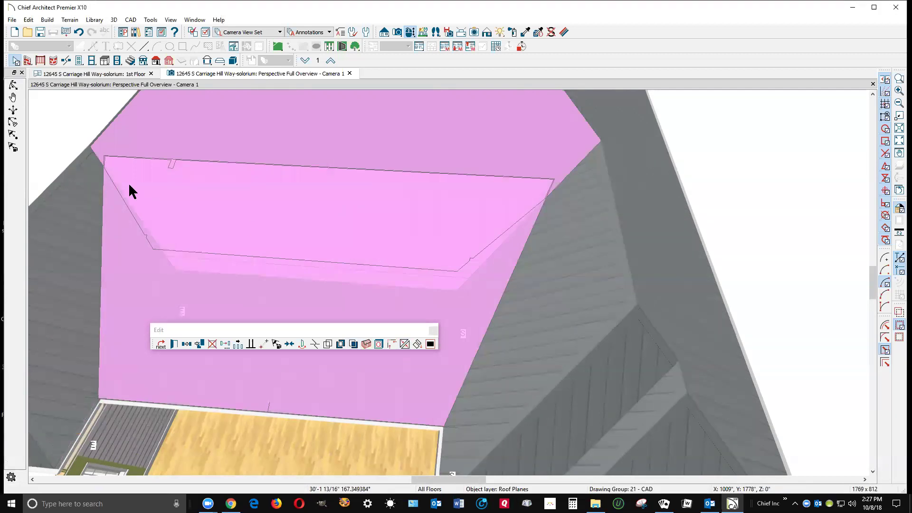
key(ctrl+z)
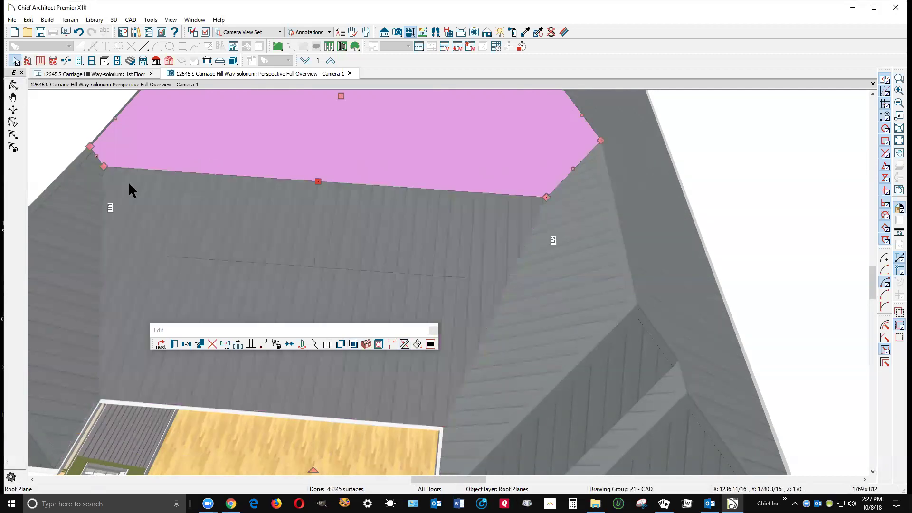
key(Escape)
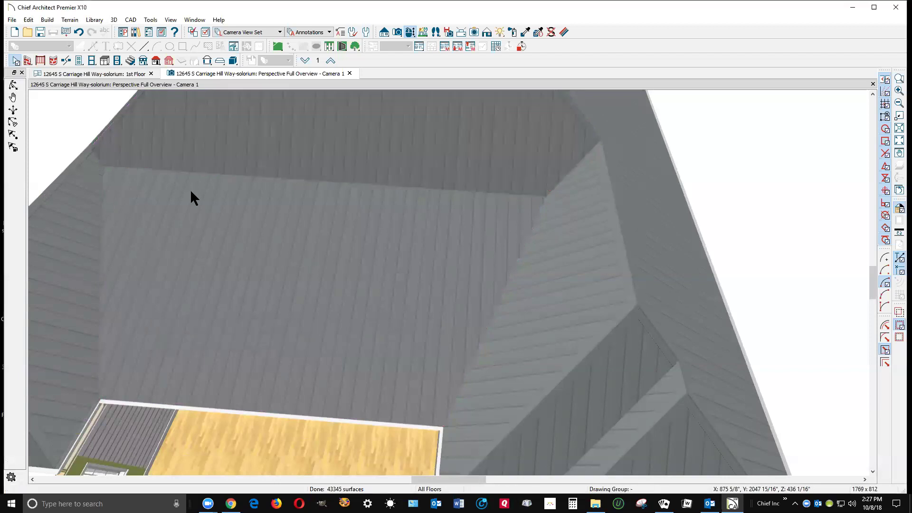
scroll(533, 144, down, 1)
scroll(533, 143, down, 1)
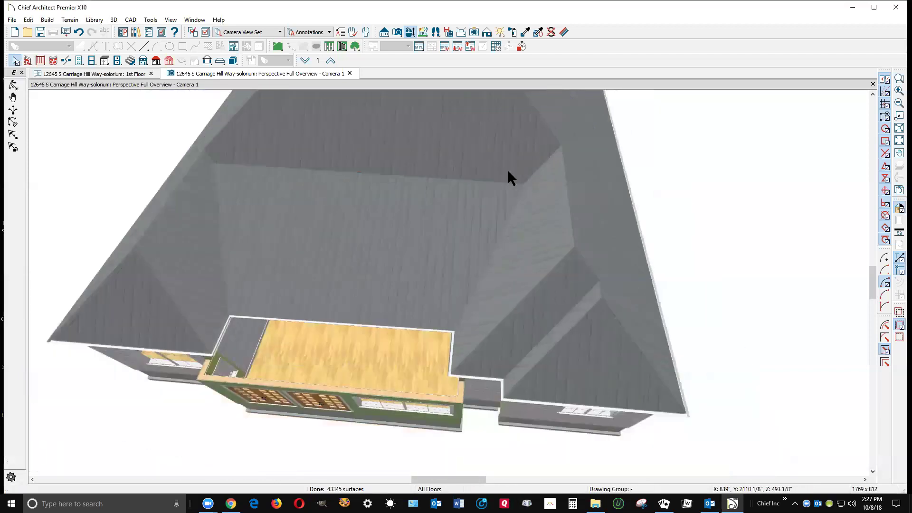
Examine the joined roof planes and their eaves around the rear addition in the 3D overview.
scroll(373, 369, up, 1)
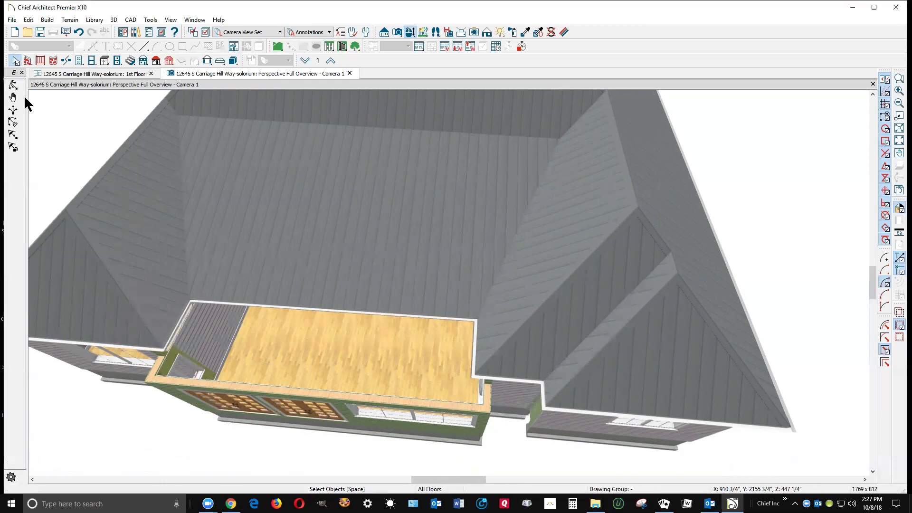
click(17, 84)
drag(448, 228, 458, 171)
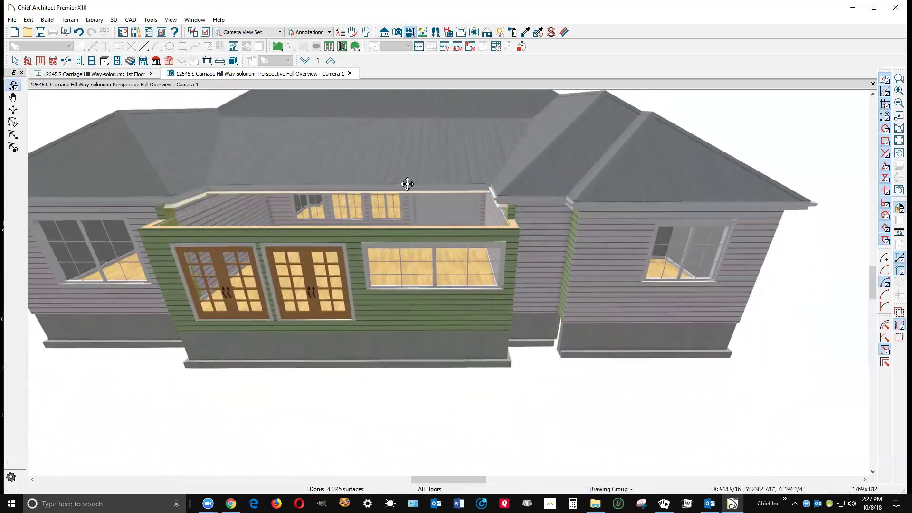
scroll(403, 186, up, 3)
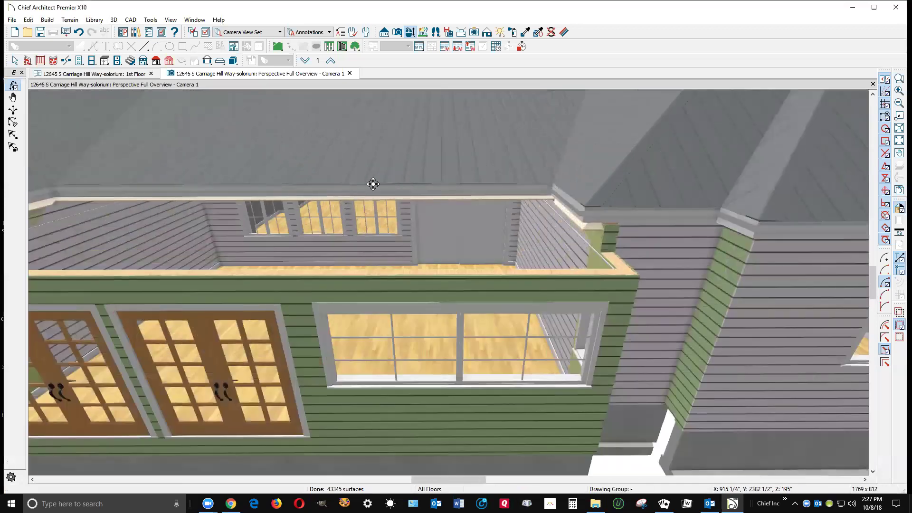
click(32, 480)
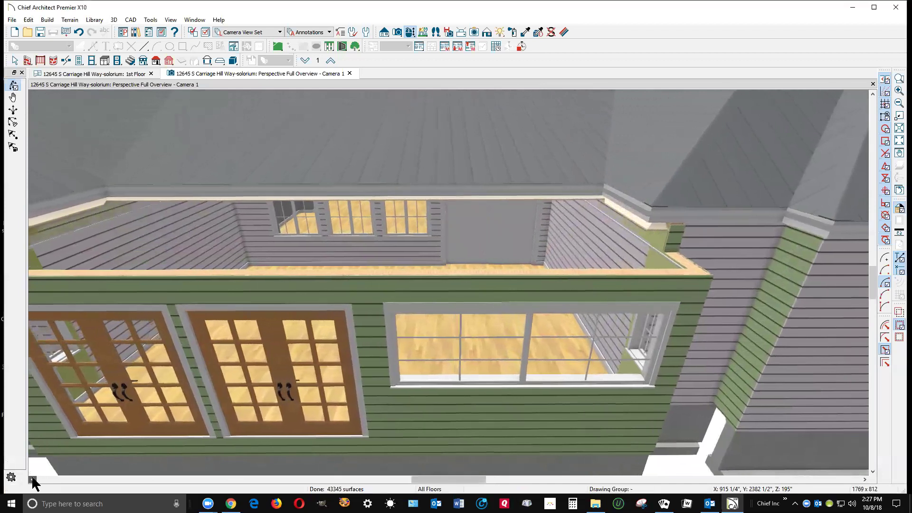
drag(33, 481, 33, 481)
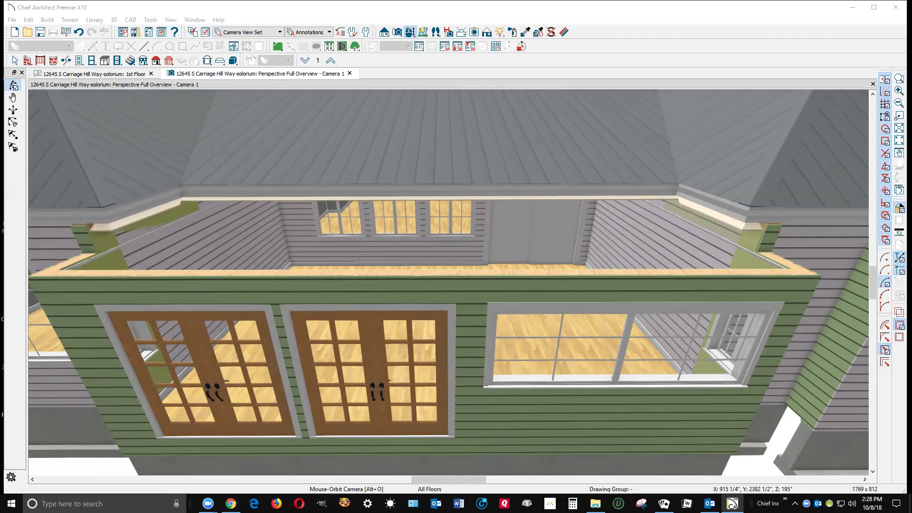
scroll(447, 212, down, 3)
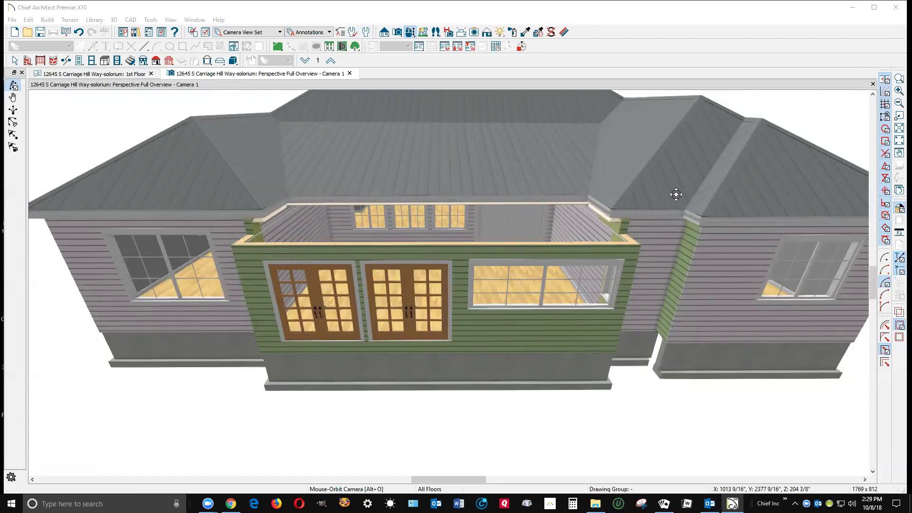
scroll(789, 105, down, 2)
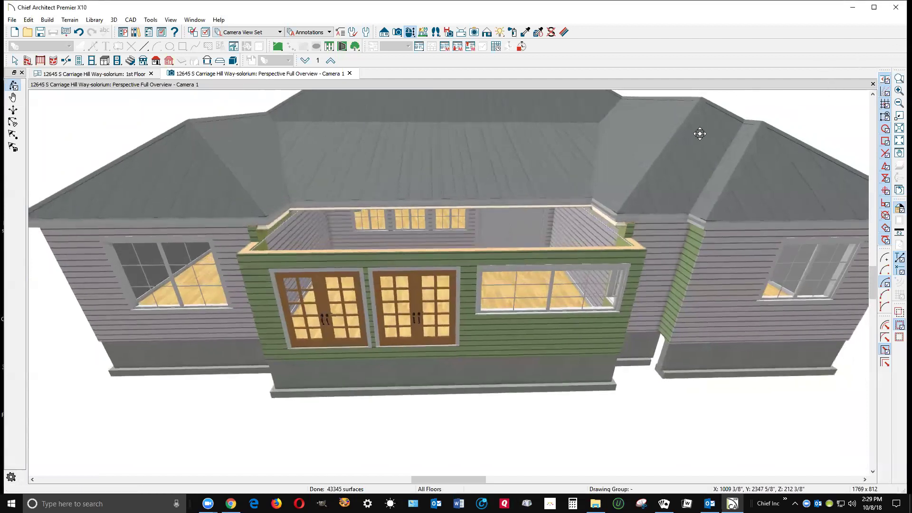
Switch to the first-floor plan and examine where the roof plane edges meet around the rear addition.
key(ctrl+Tab)
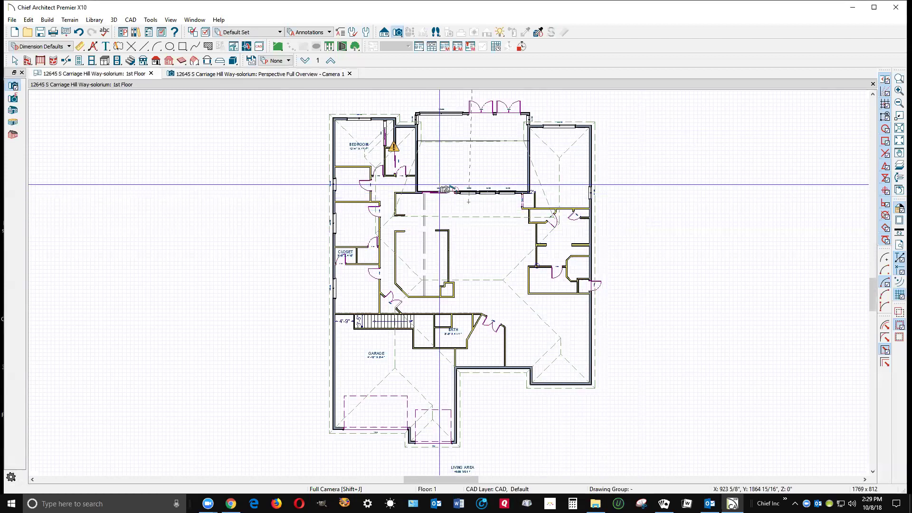
scroll(419, 130, up, 1)
scroll(419, 129, up, 3)
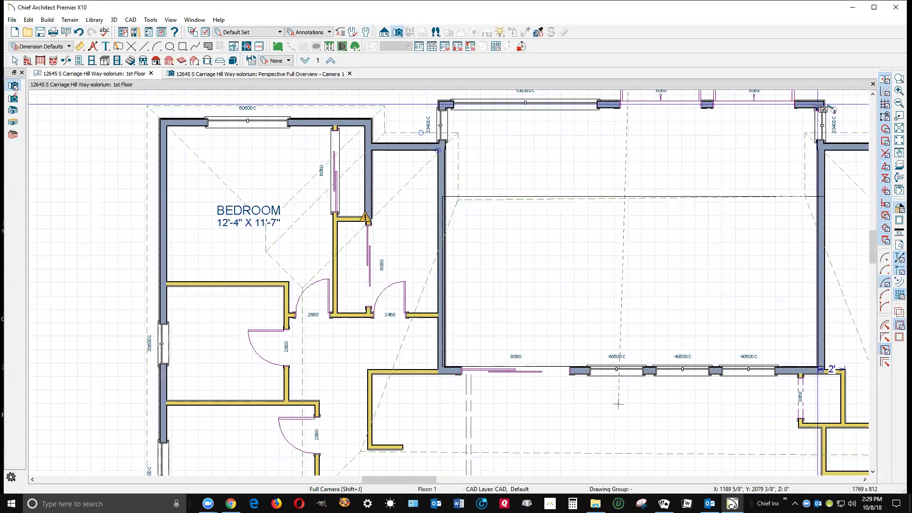
click(873, 93)
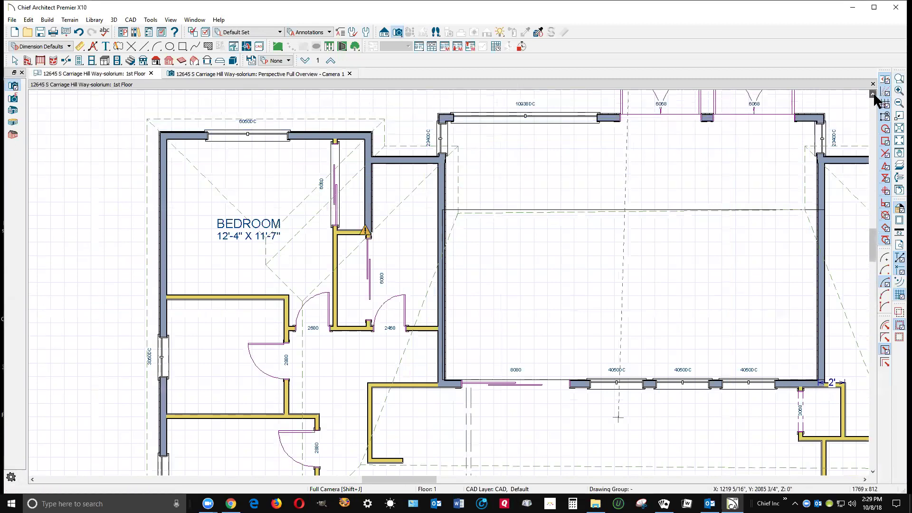
click(873, 93)
click(874, 94)
click(874, 94)
key(space)
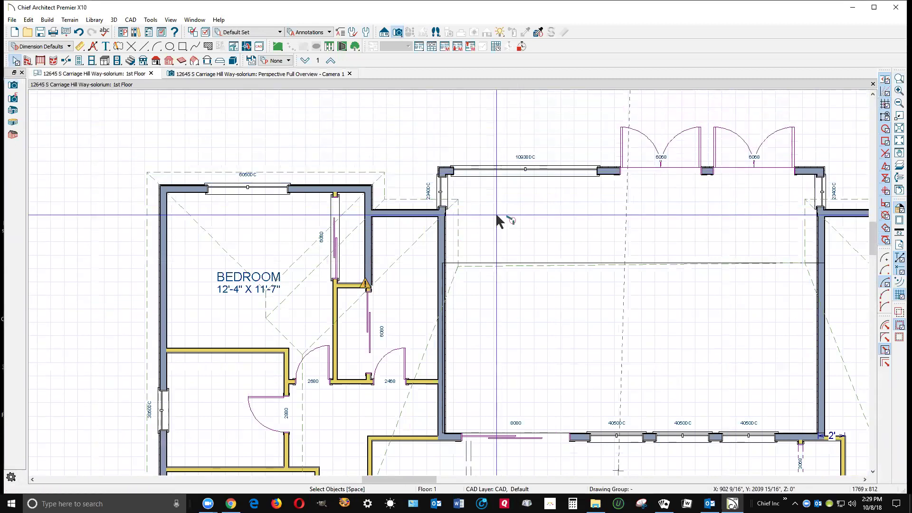
scroll(438, 203, up, 4)
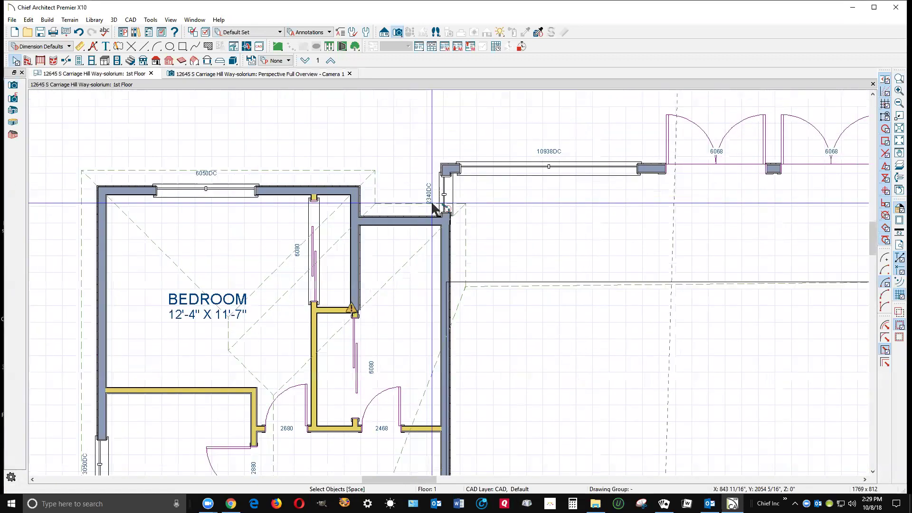
scroll(465, 151, up, 1)
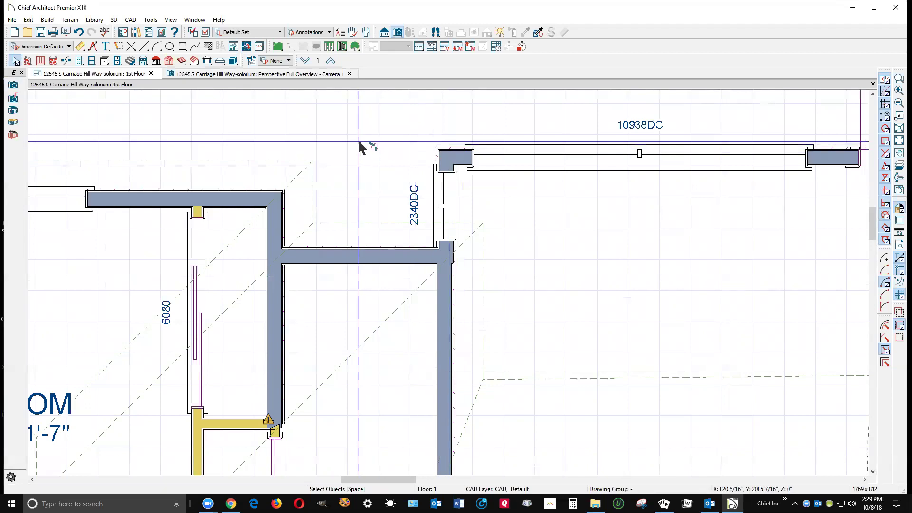
scroll(360, 144, down, 1)
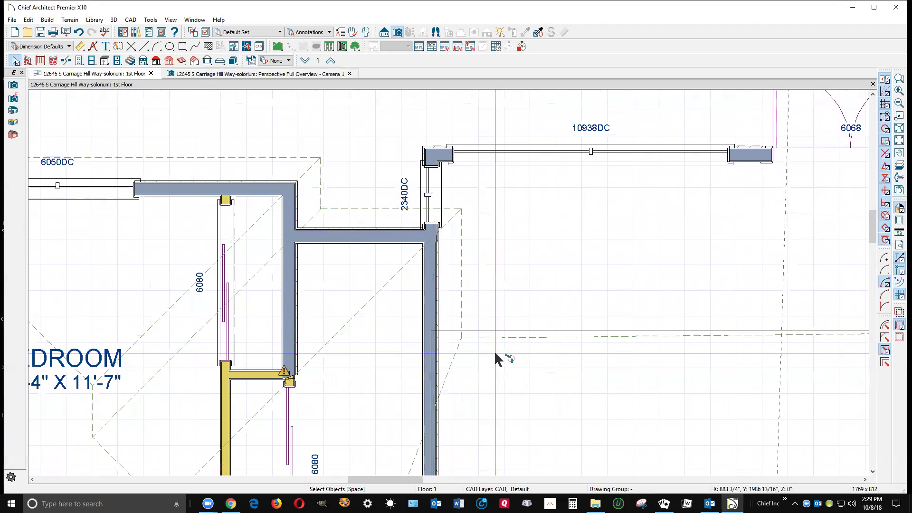
scroll(389, 271, down, 3)
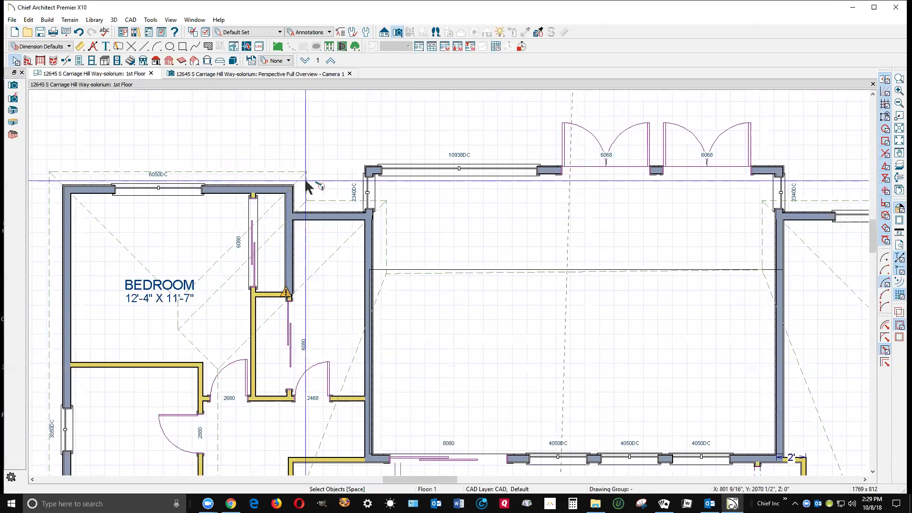
scroll(388, 169, up, 1)
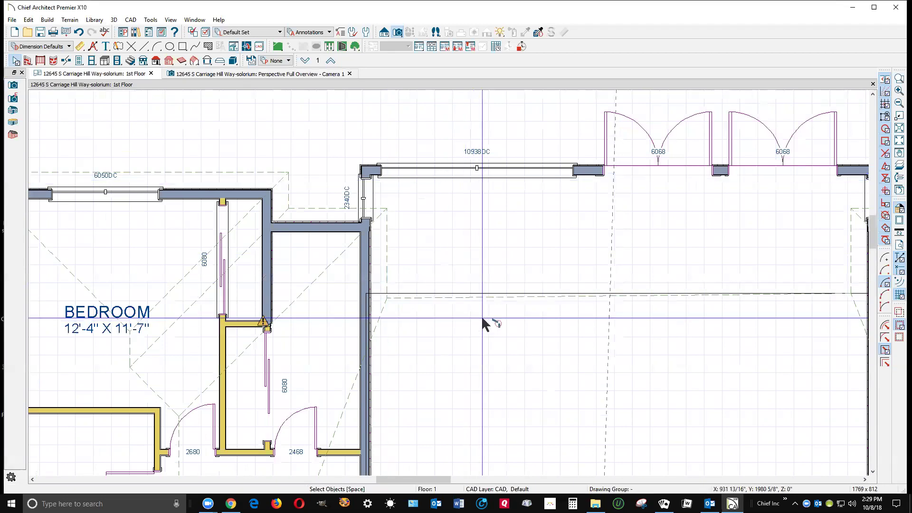
Compare the new roof plane's eave edge with the straight CAD line across the rear addition.
click(460, 300)
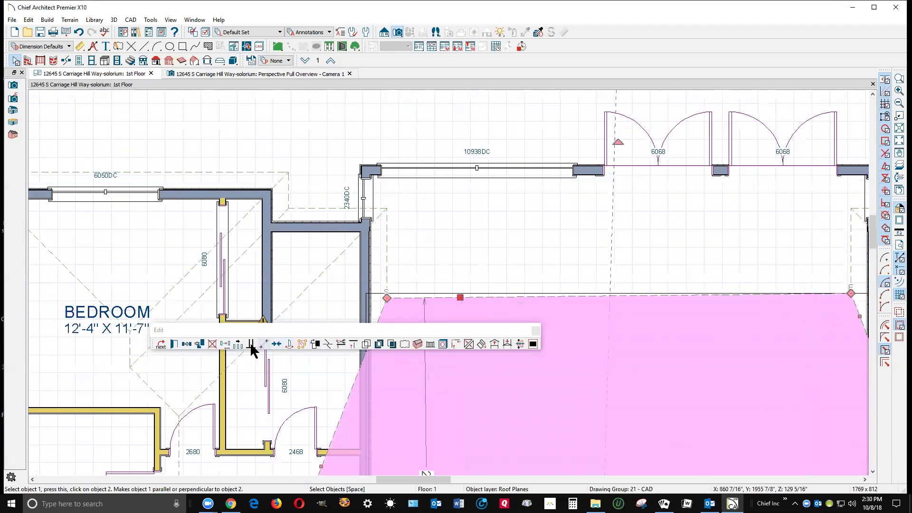
scroll(635, 297, up, 10)
key(Escape)
scroll(528, 292, up, 5)
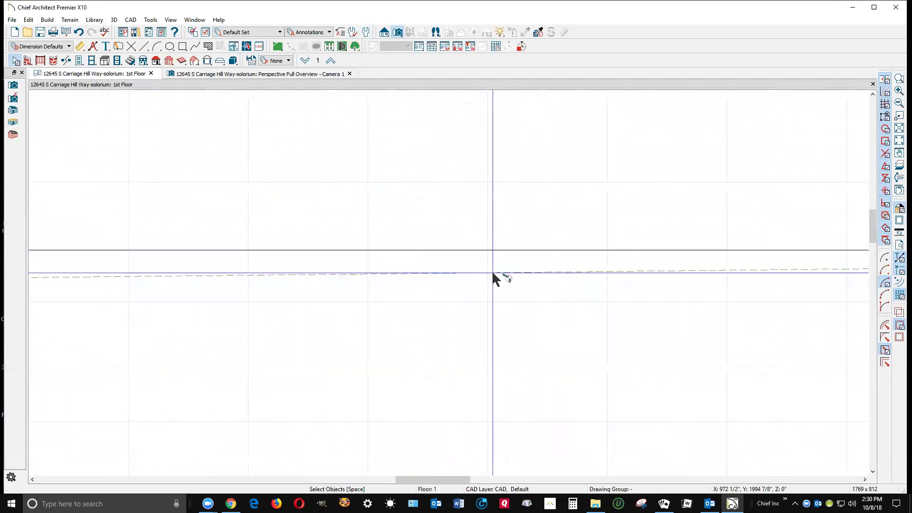
scroll(568, 209, down, 5)
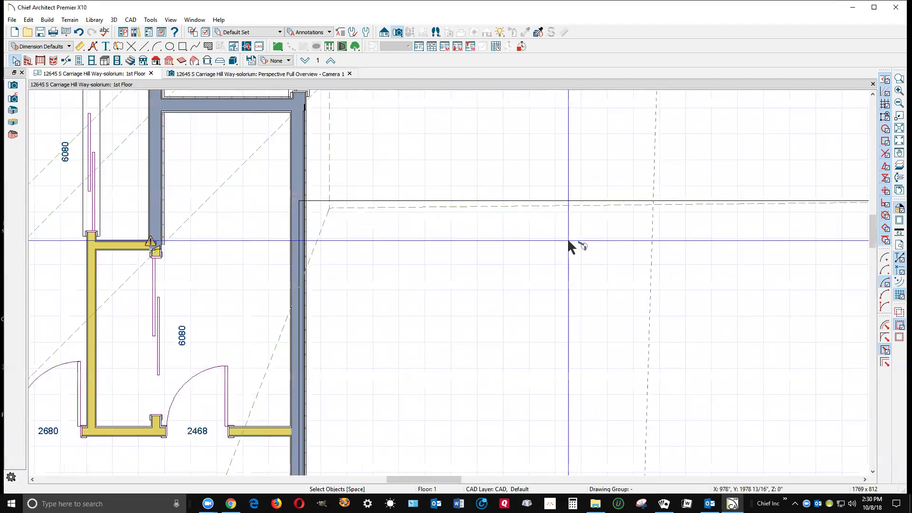
scroll(567, 238, down, 2)
scroll(547, 212, down, 1)
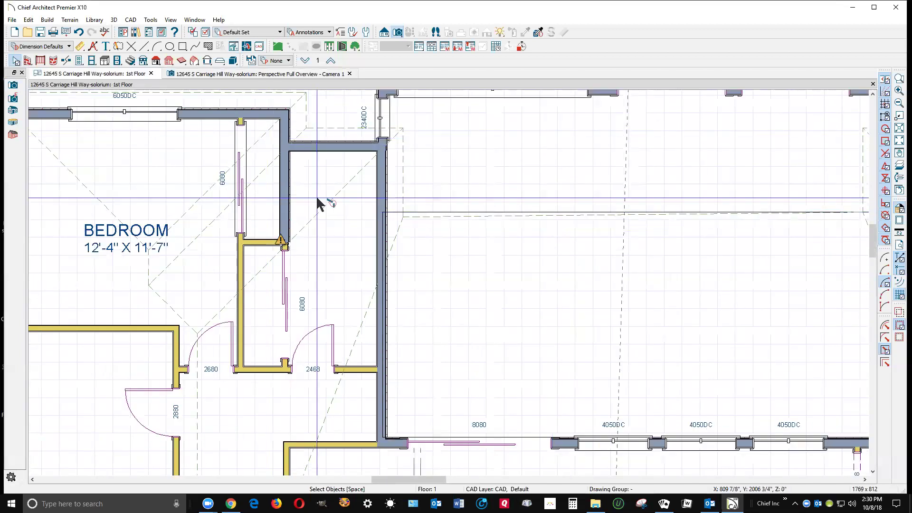
Turn on display of the "Roofs, Baselines" layer in the Default Set layer set.
click(204, 32)
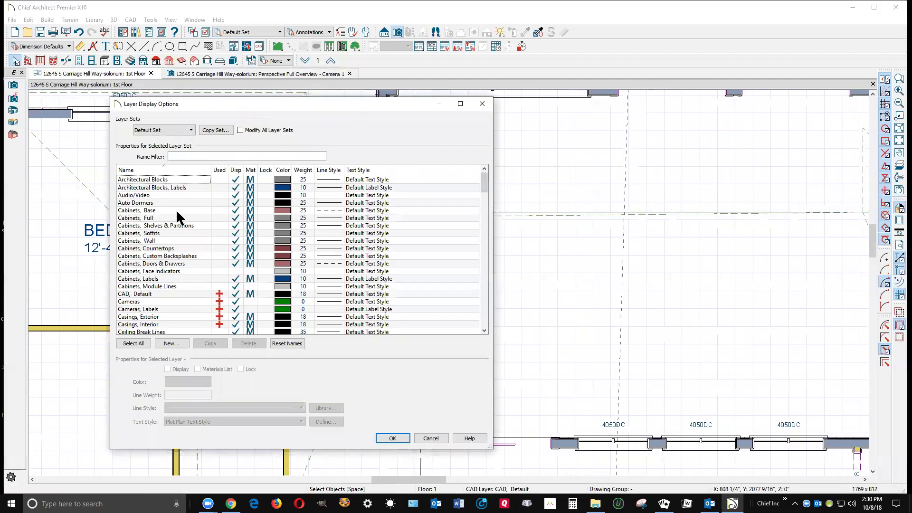
click(176, 209)
key(r)
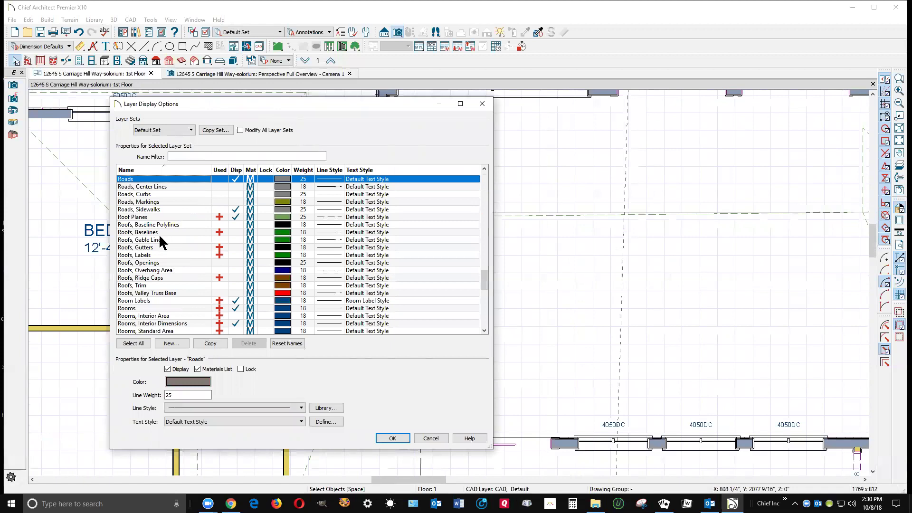
click(236, 232)
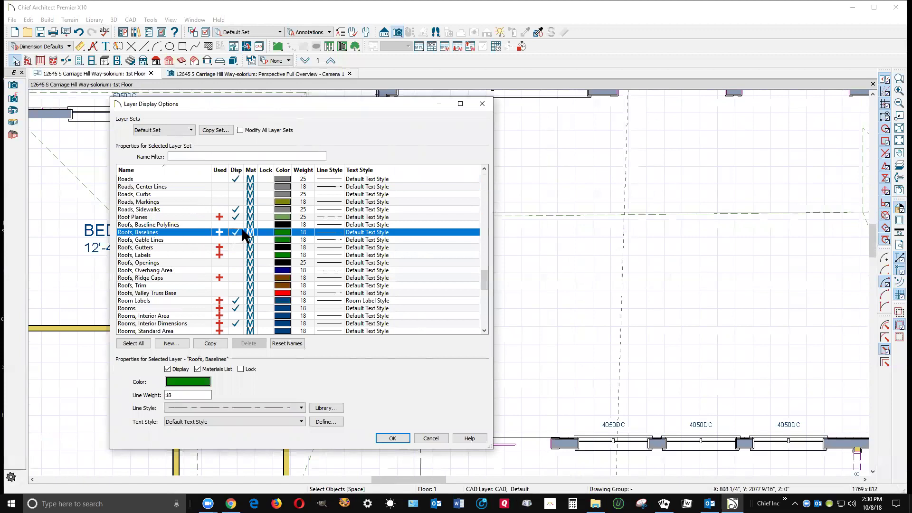
click(393, 438)
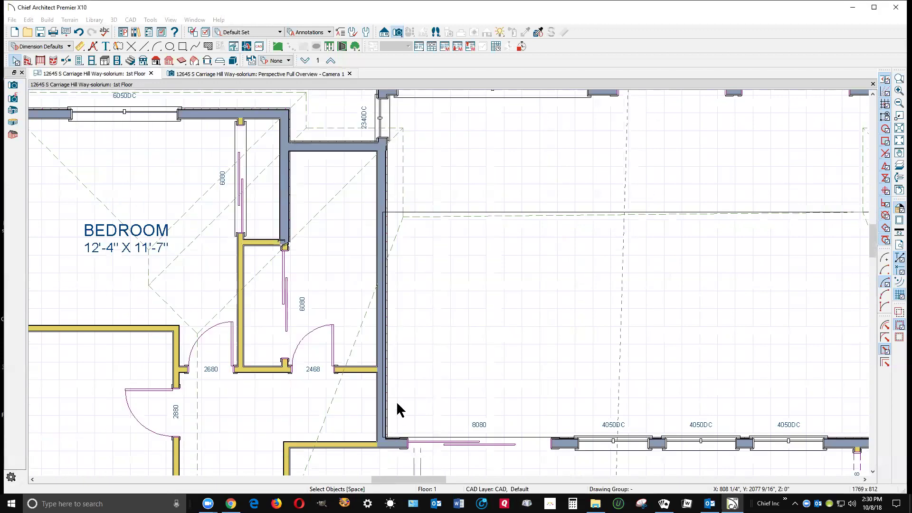
Check the new roof plane's baseline against the CAD line across the rear addition, and delete that roof plane.
scroll(263, 258, down, 3)
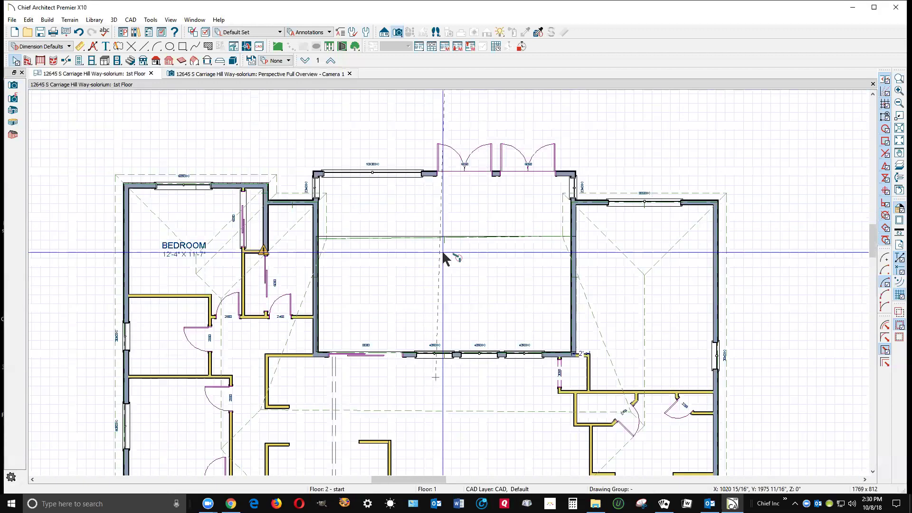
scroll(430, 245, up, 1)
scroll(425, 248, up, 3)
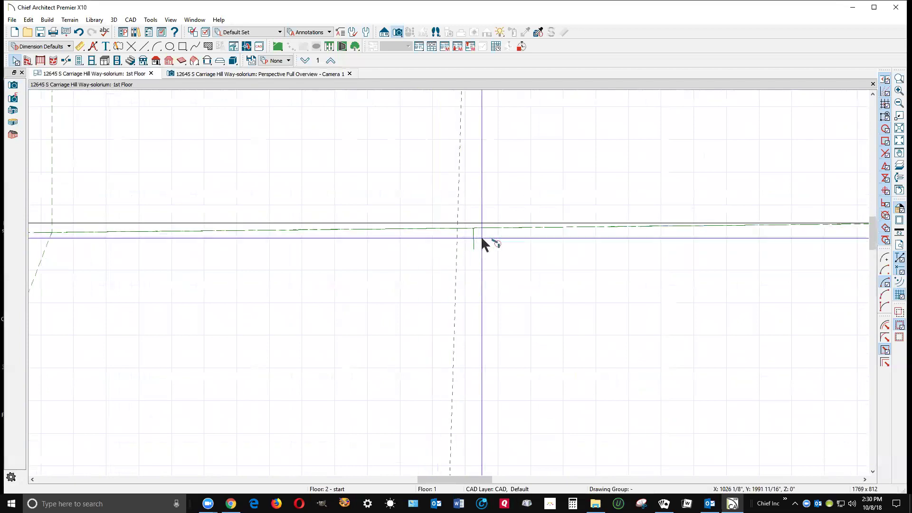
scroll(475, 241, up, 2)
scroll(474, 240, up, 2)
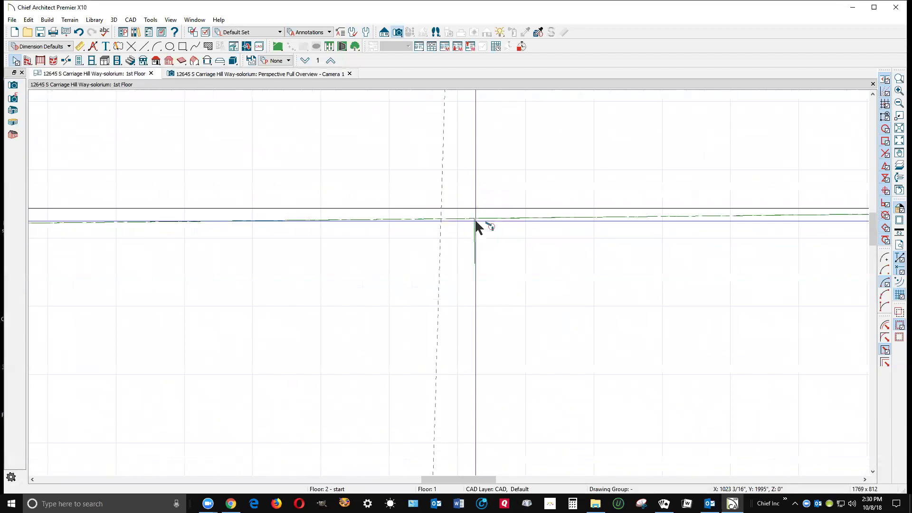
scroll(476, 226, down, 5)
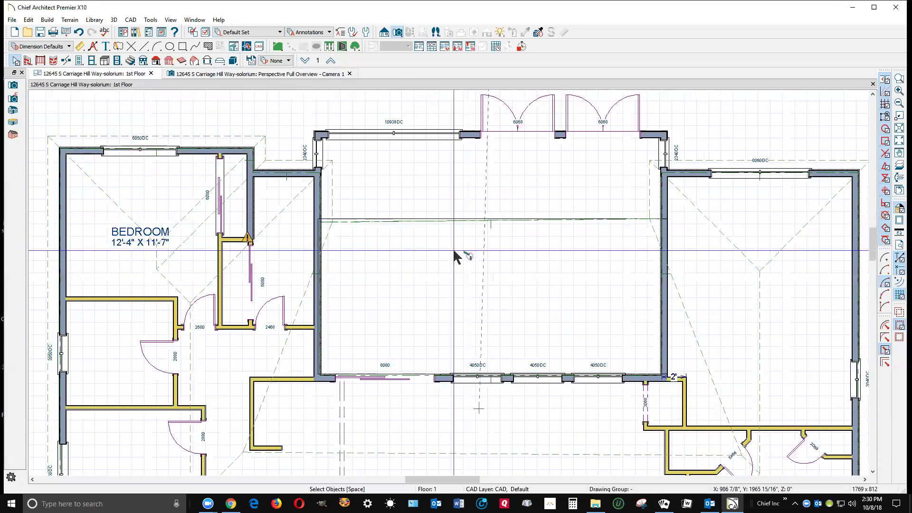
click(422, 222)
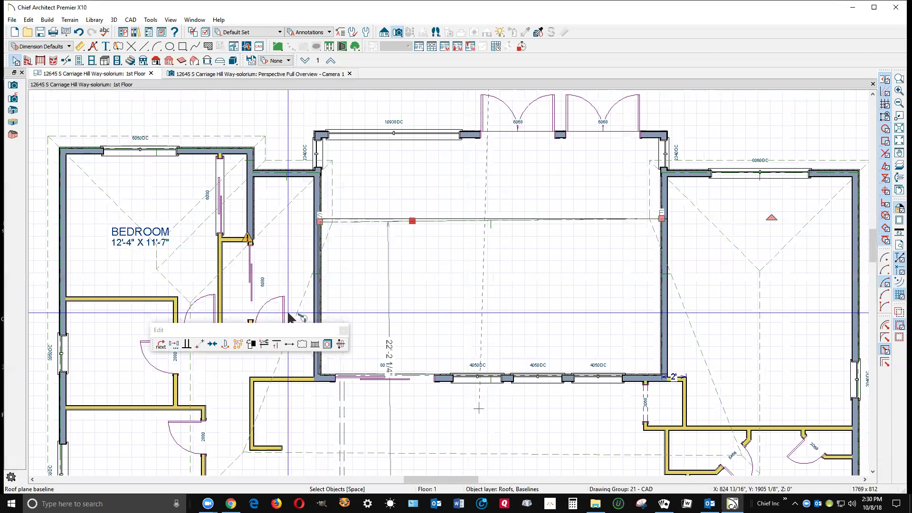
click(314, 314)
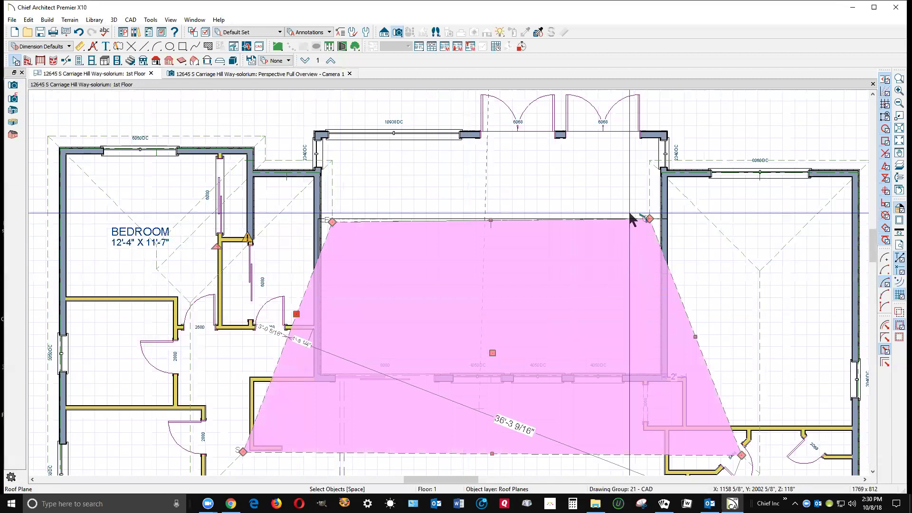
key(Delete)
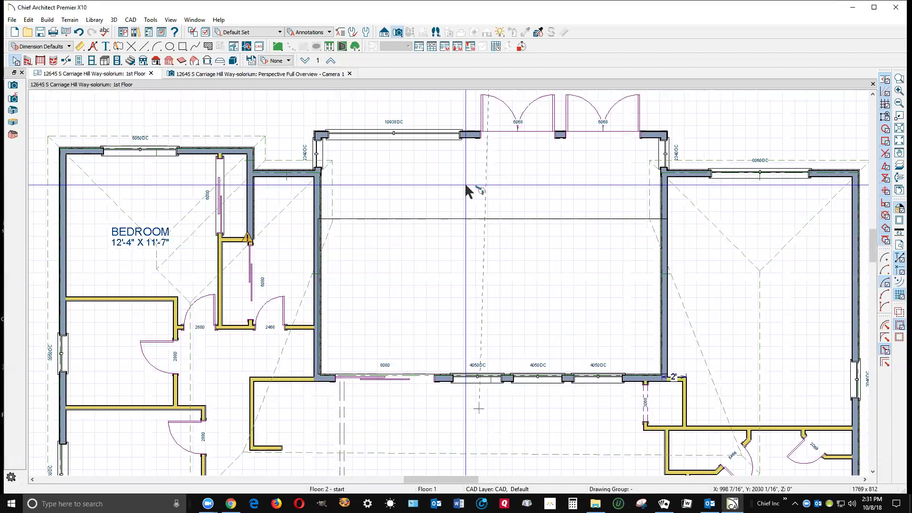
Draw a 14' horizontal CAD line from the eave corner of the western roof plane across the rear addition.
scroll(464, 147, up, 2)
scroll(460, 150, up, 1)
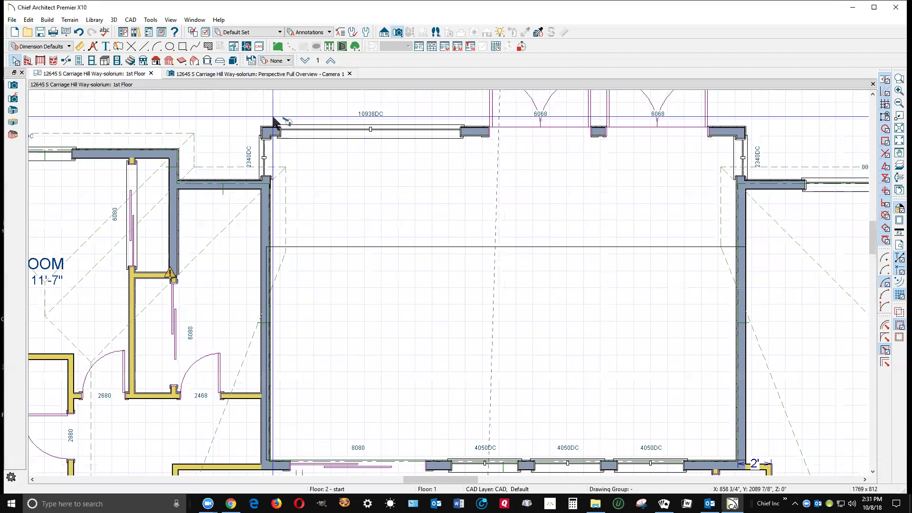
click(341, 47)
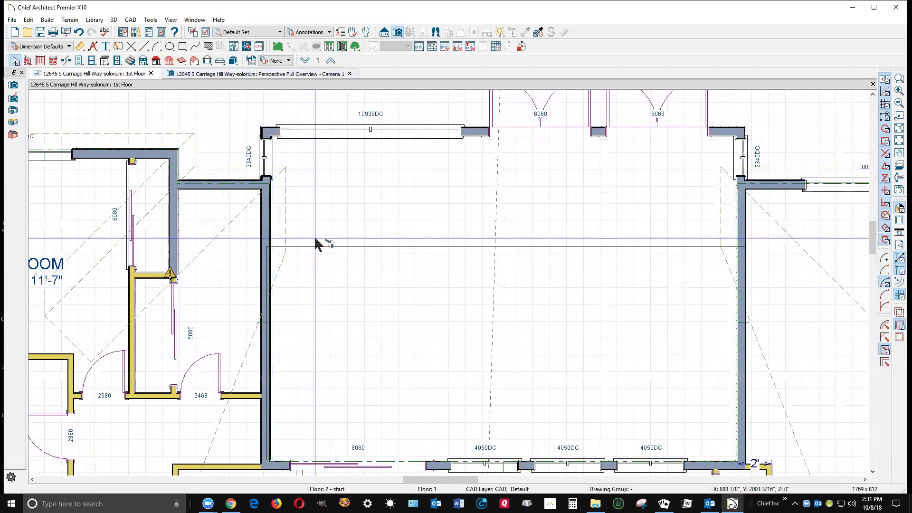
key(space)
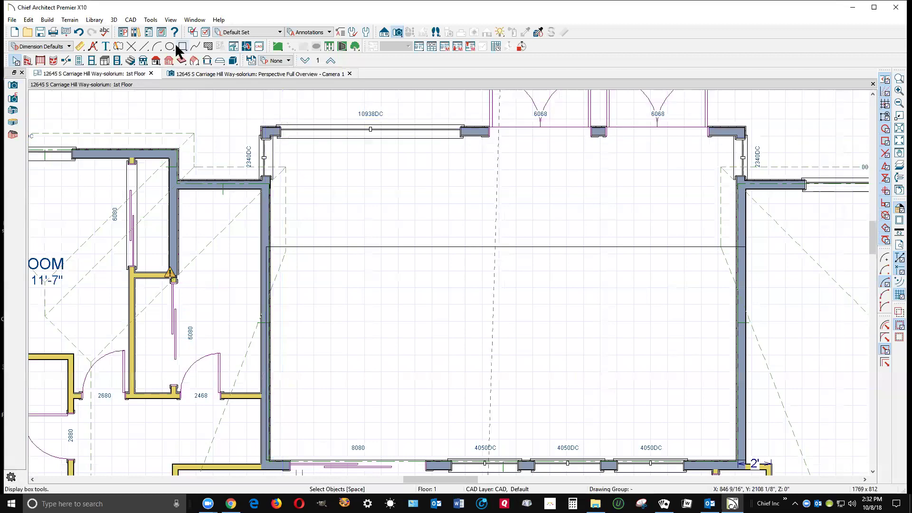
click(143, 44)
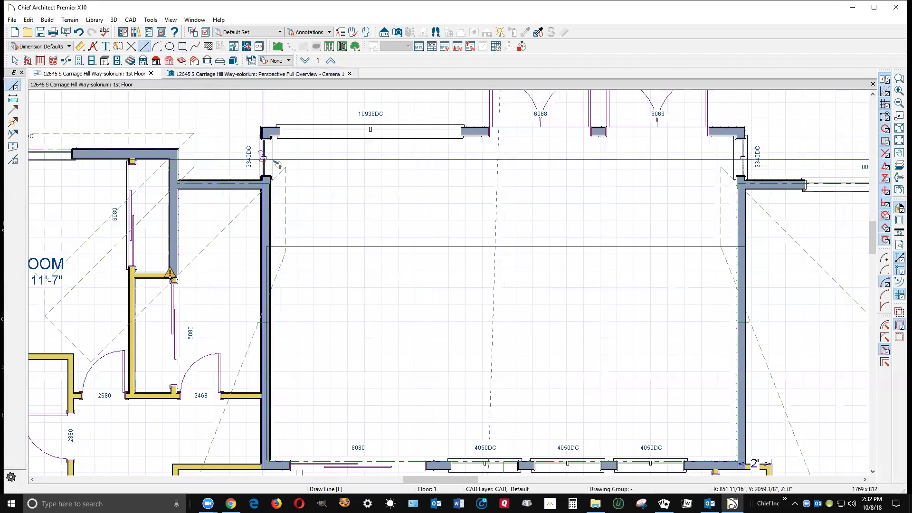
click(299, 172)
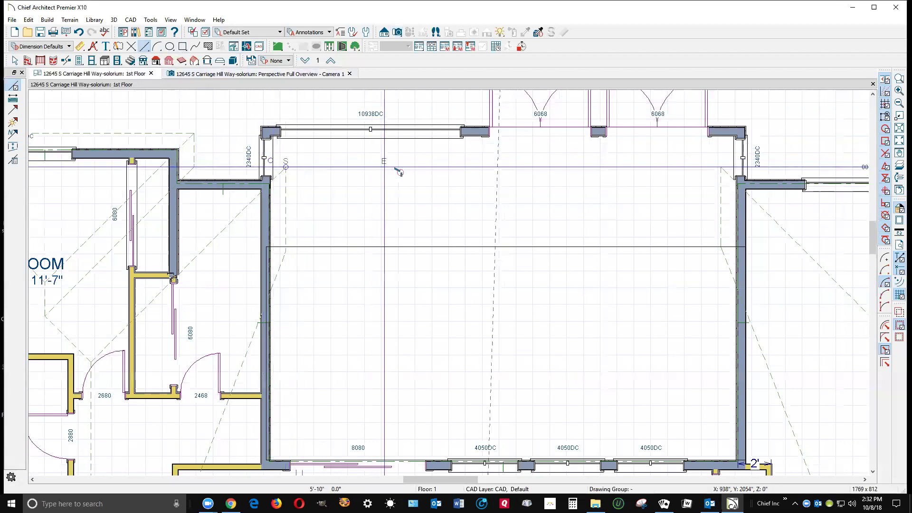
click(521, 167)
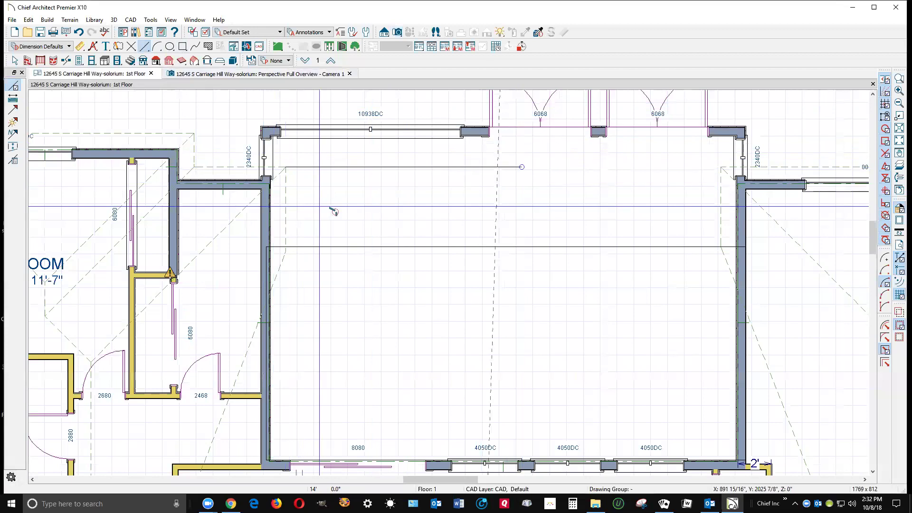
Move the new CAD line with Transform/Replicate by a Y delta of -54" relative to itself.
click(351, 167)
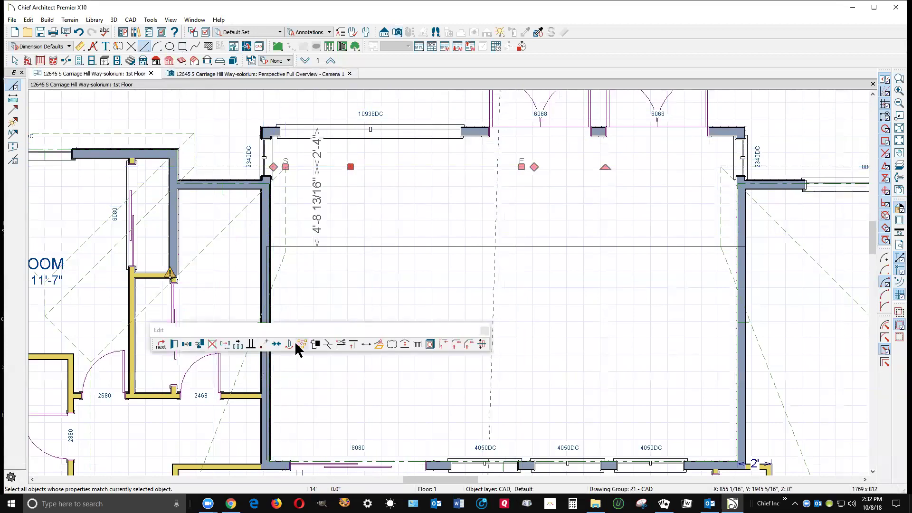
click(224, 343)
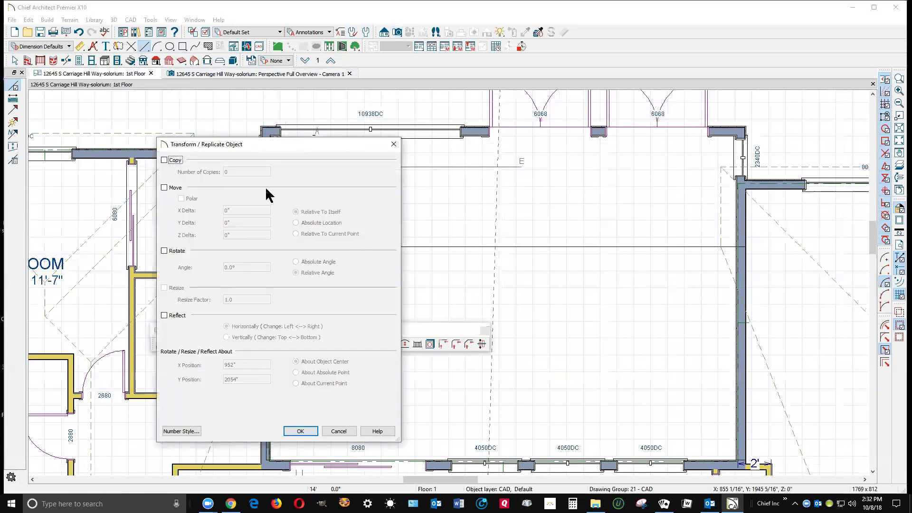
drag(284, 143, 219, 185)
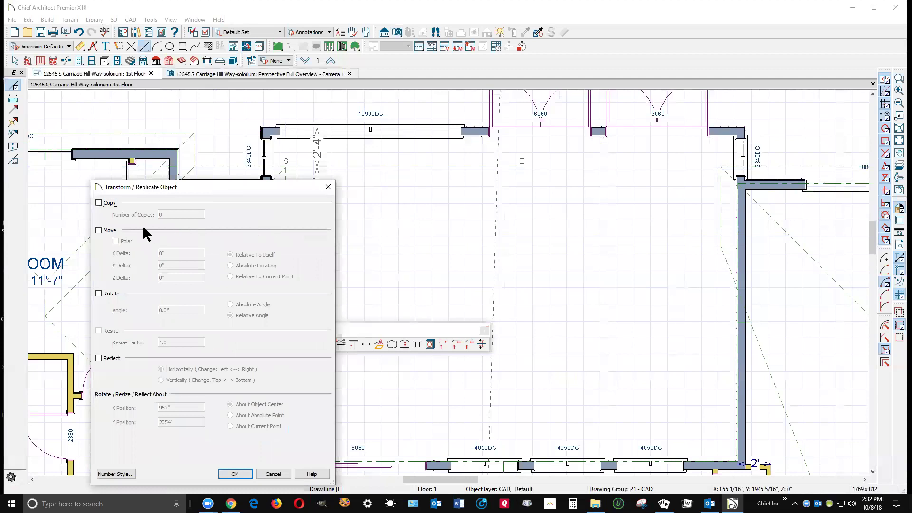
click(99, 230)
double_click(162, 265)
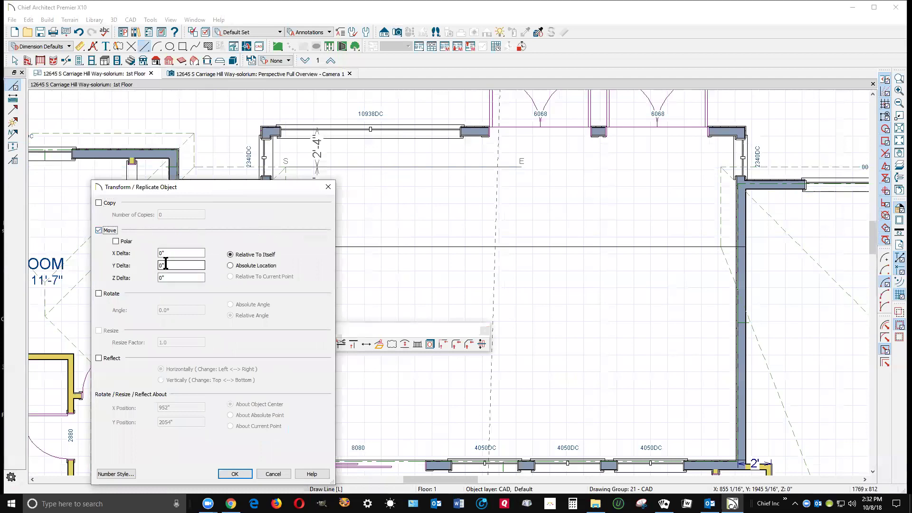
text(-54)
click(242, 474)
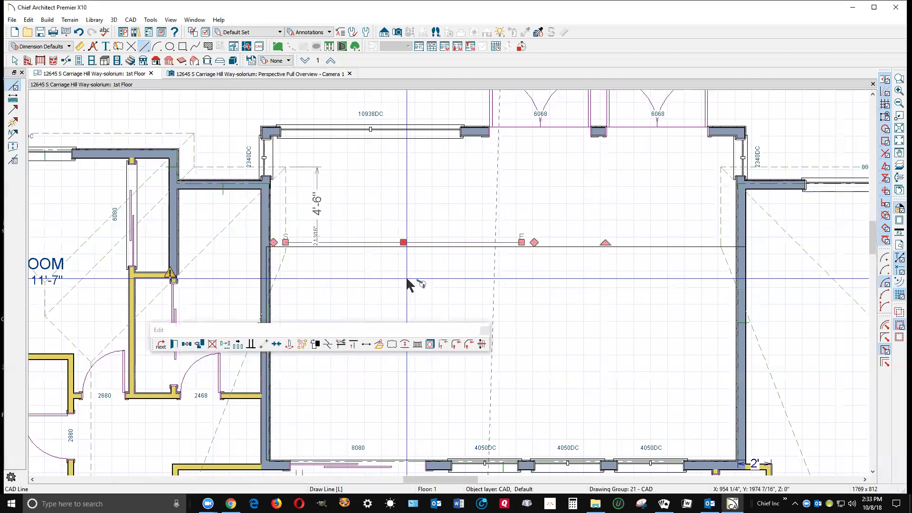
key(space)
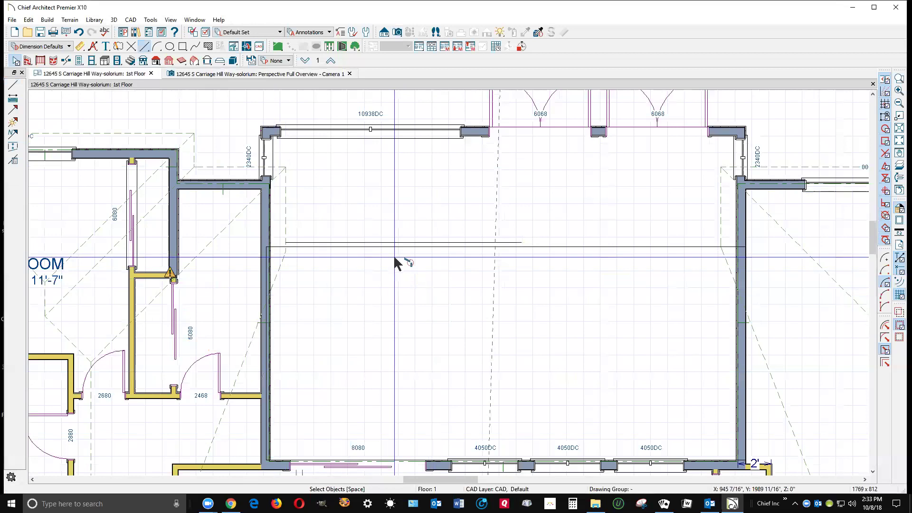
Extend the east end of the moved CAD line past the addition's east wall, to a length of about 29'.
click(481, 243)
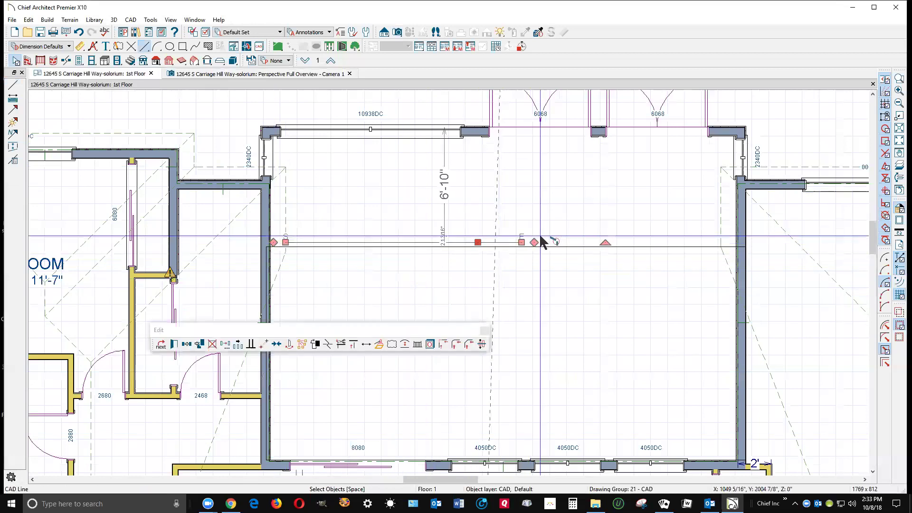
drag(530, 248, 773, 249)
key(Escape)
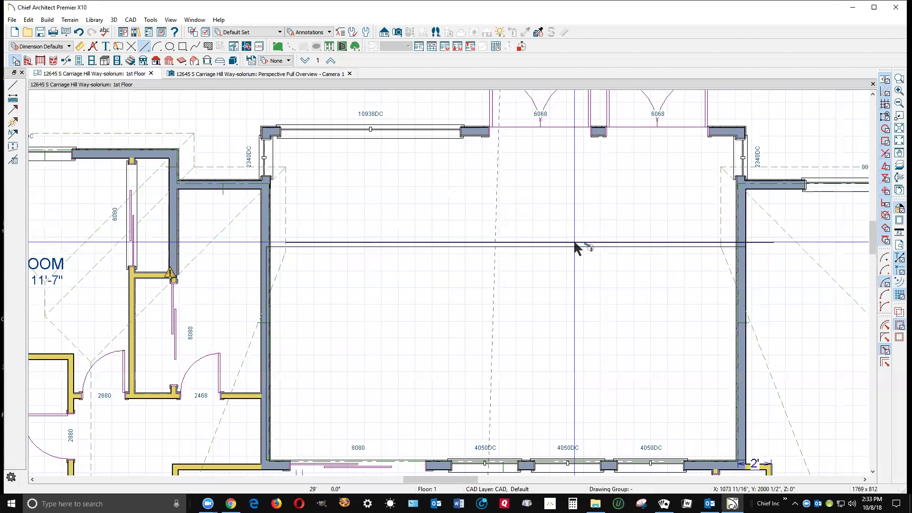
Draw a roof plane with its baseline on the extended CAD line, running about 11'-1" back toward the main house.
click(157, 61)
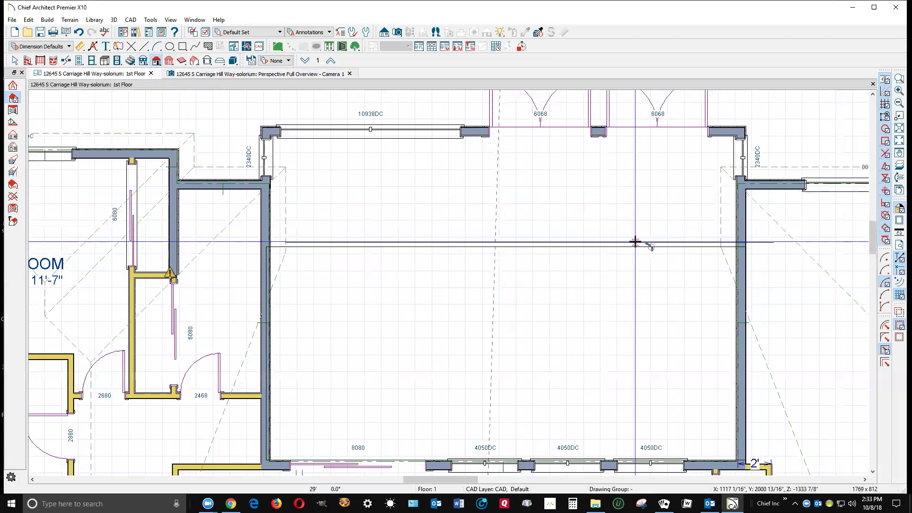
drag(670, 243, 315, 429)
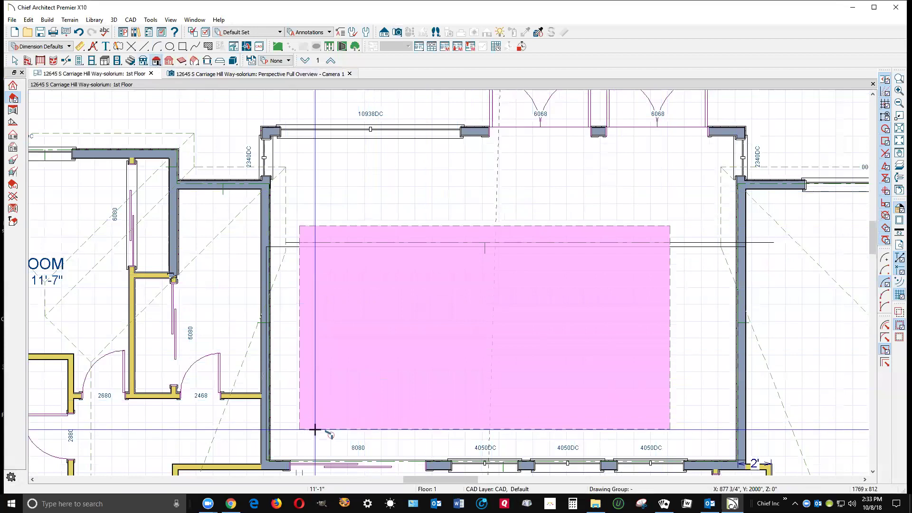
drag(315, 429, 315, 429)
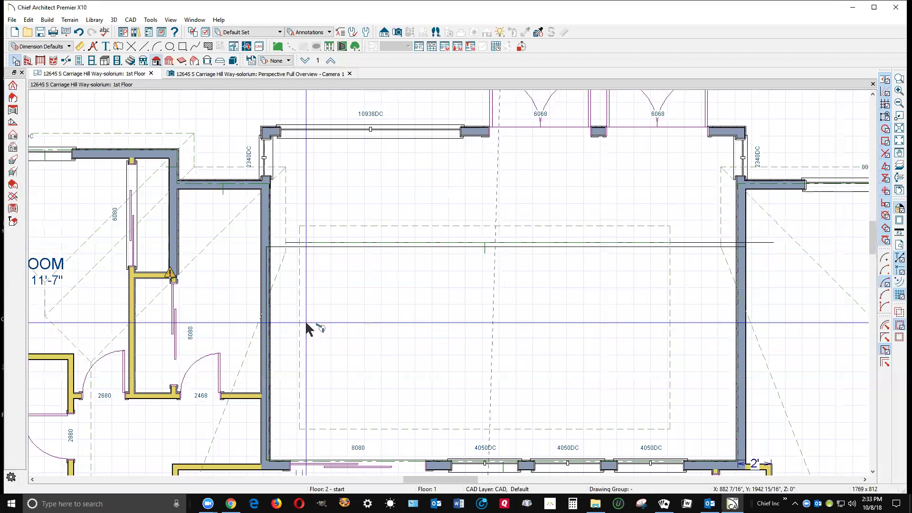
Set the new roof plane's pitch to 3".
double_click(361, 226)
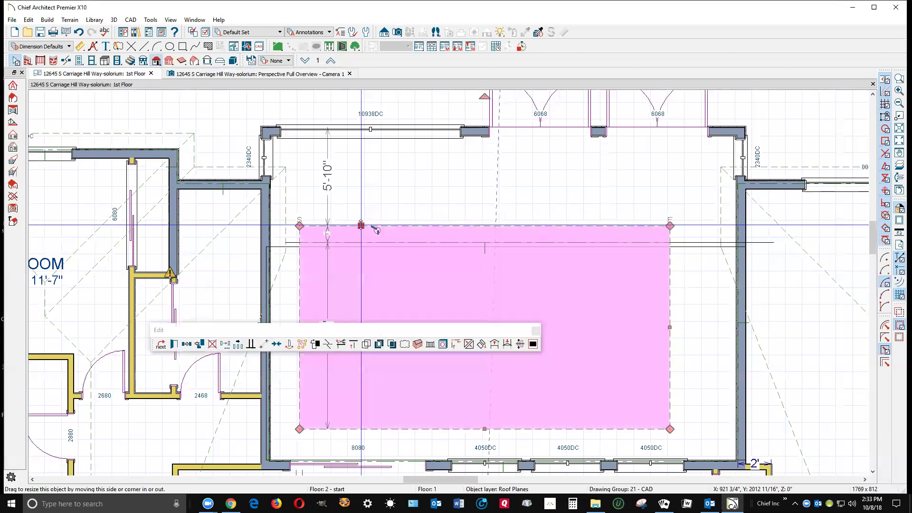
double_click(442, 112)
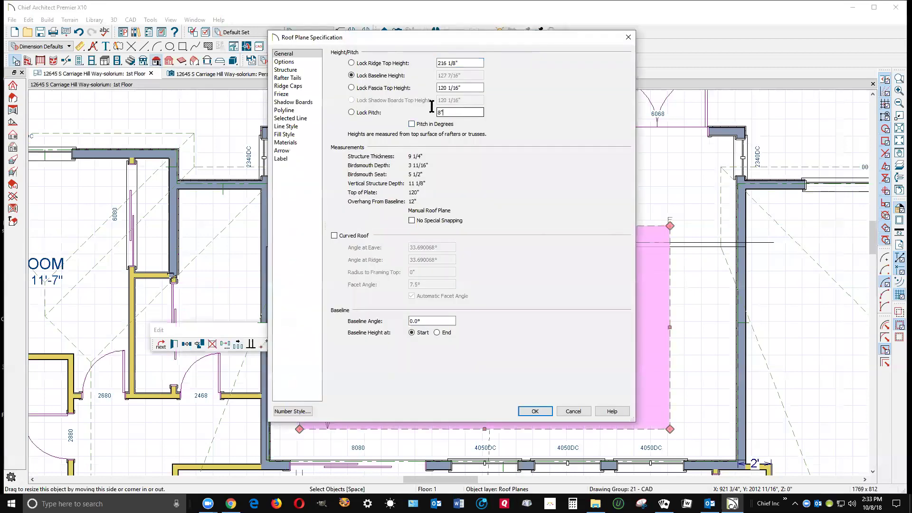
click(447, 115)
key(ctrl+a)
click(535, 411)
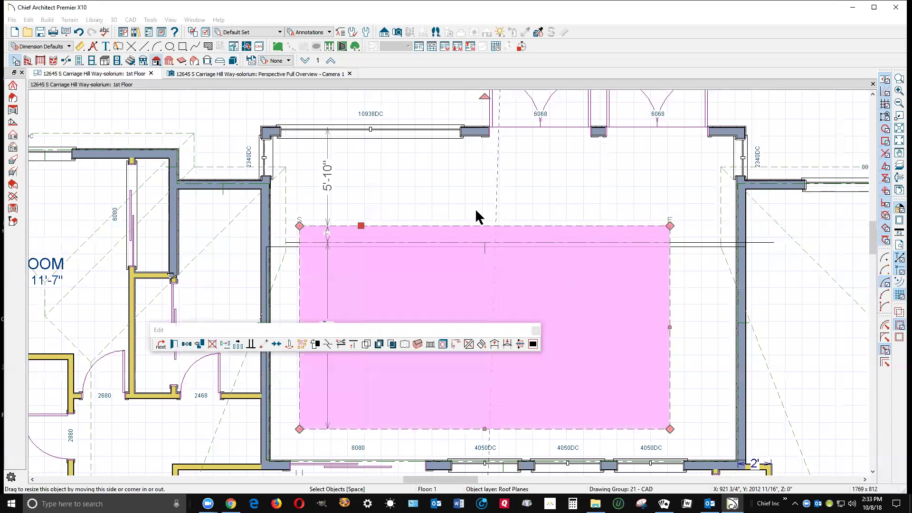
key(Escape)
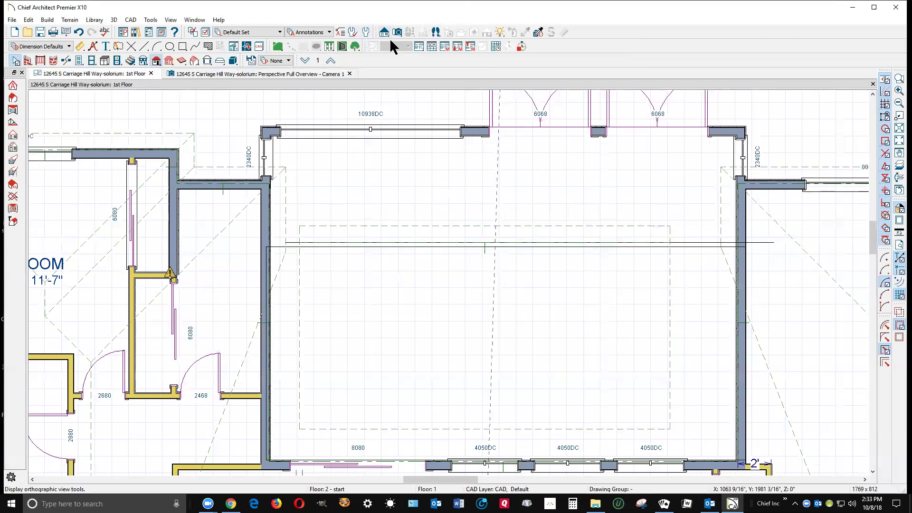
Create a cross section through the new roof plane, looking west across the rear addition.
click(383, 32)
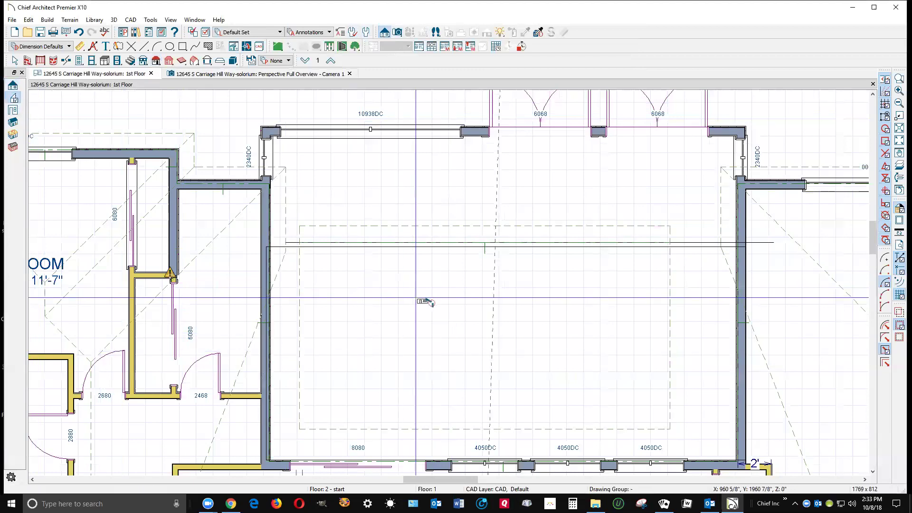
drag(418, 299, 257, 301)
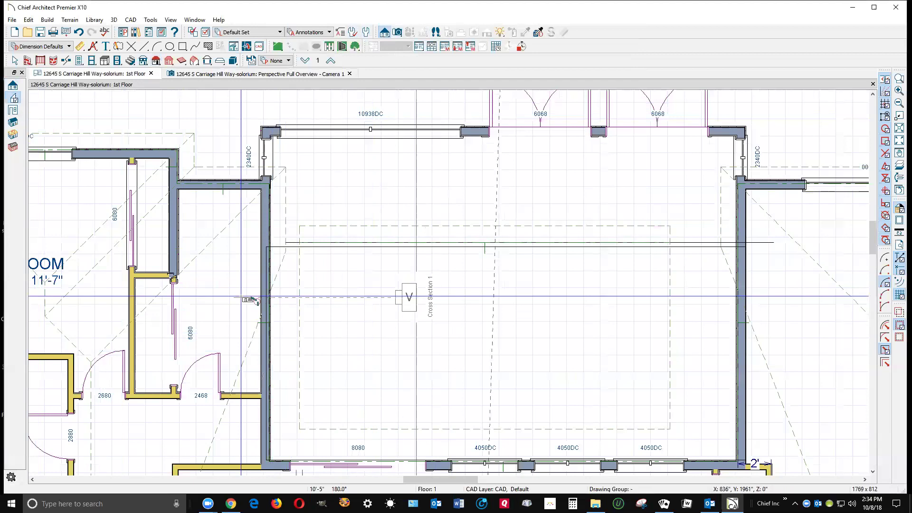
drag(255, 301, 256, 301)
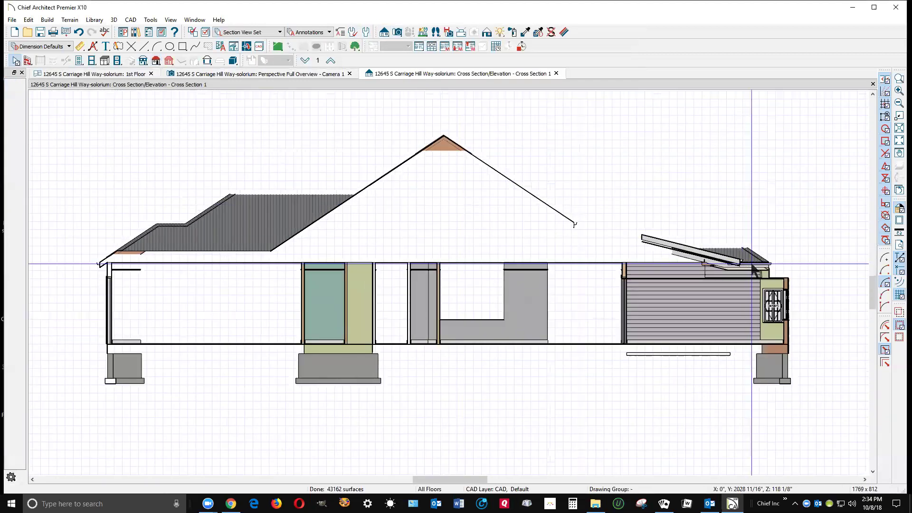
Copy the fascia top height of the adjoining 8" pitch roof plane, leaving its specification unchanged.
scroll(761, 266, up, 6)
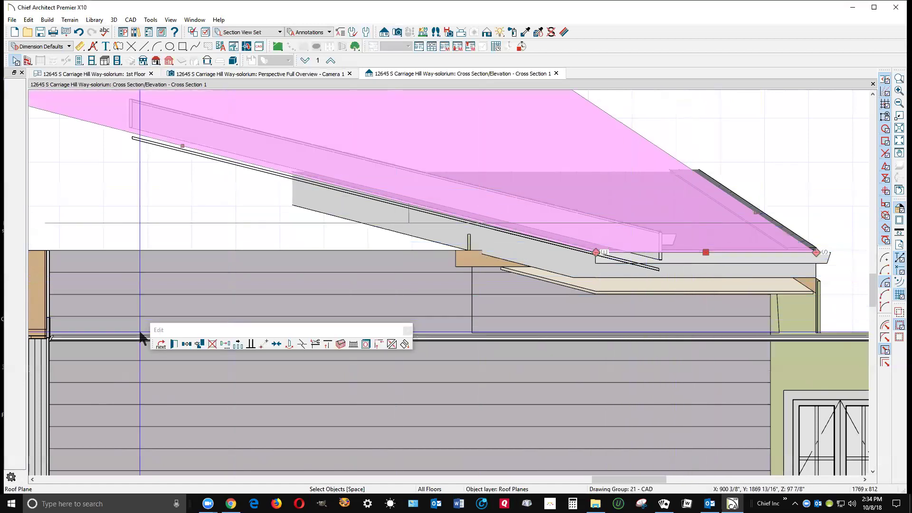
click(172, 343)
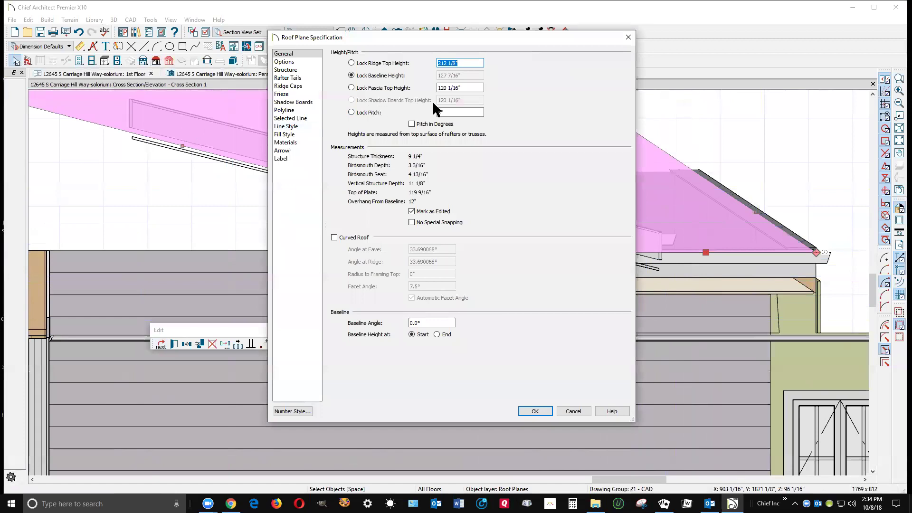
click(445, 87)
right_click(446, 88)
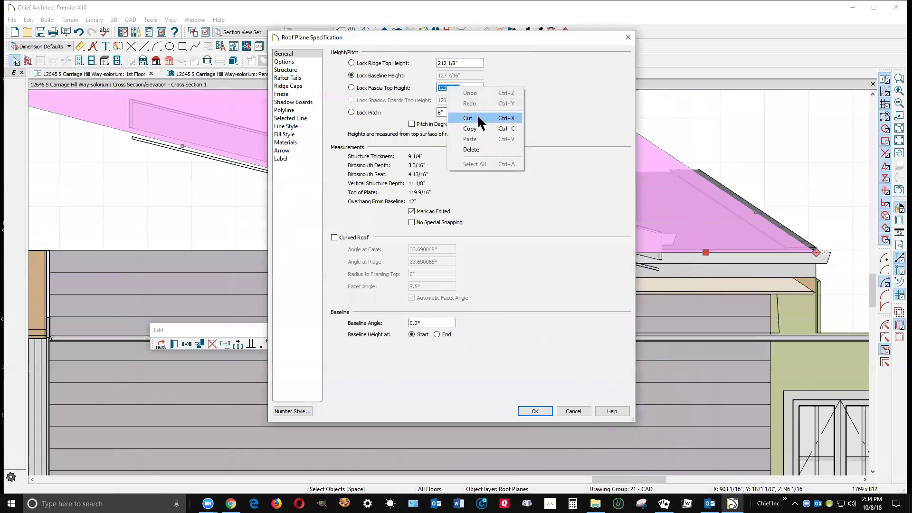
click(469, 128)
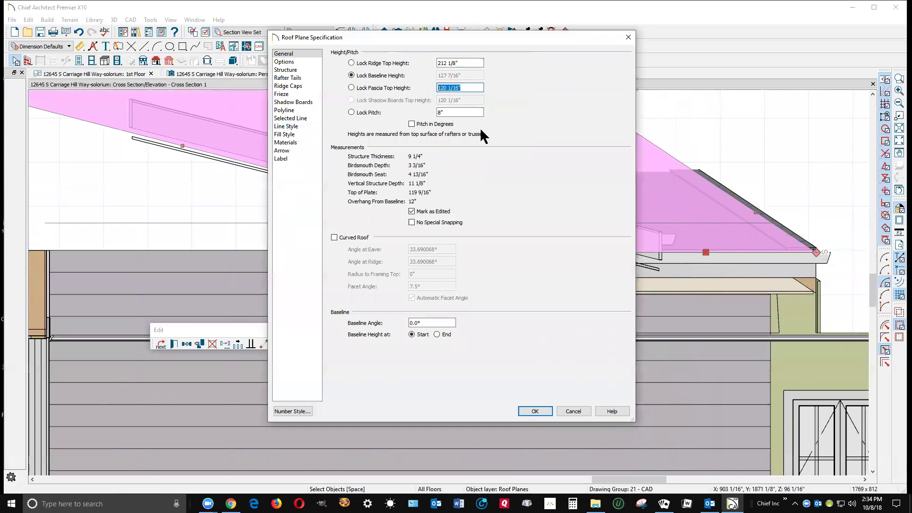
click(572, 411)
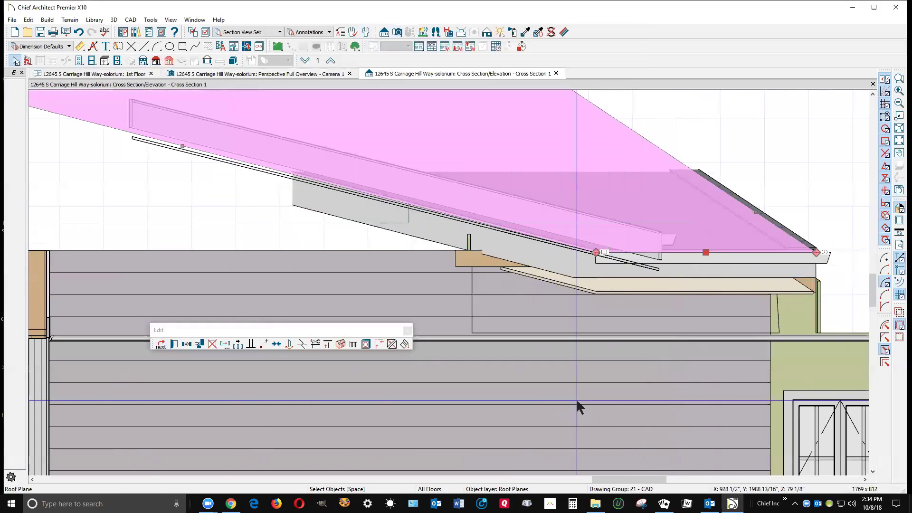
key(Escape)
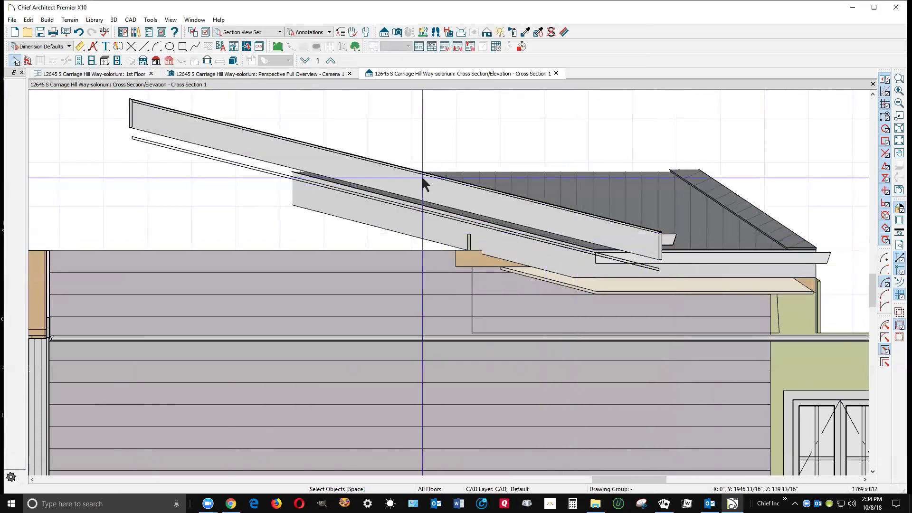
click(286, 144)
double_click(286, 143)
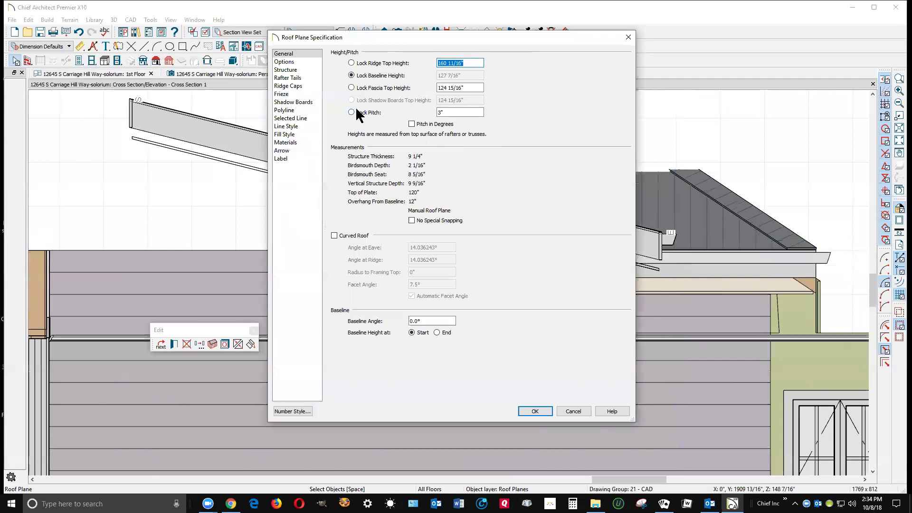
click(567, 411)
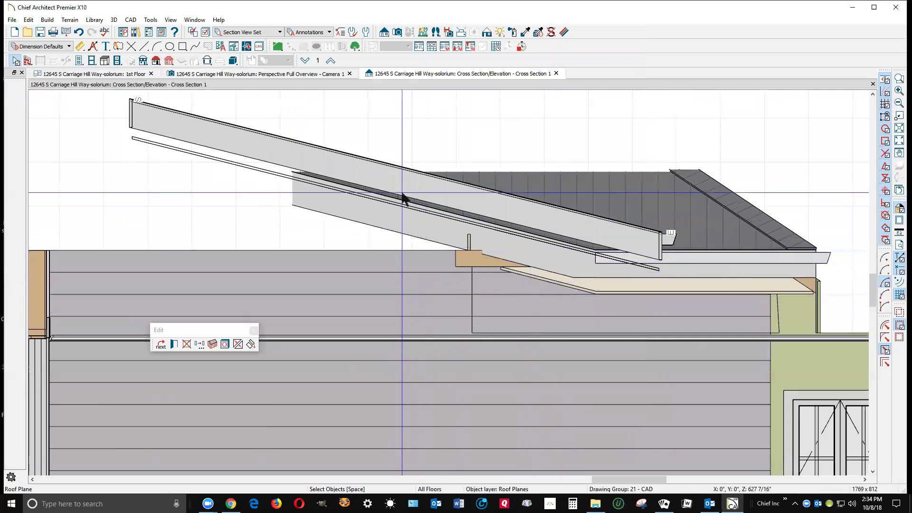
key(Escape)
Set the 3" pitch roof plane's fascia top height to 120 1/16" with its pitch locked.
double_click(300, 160)
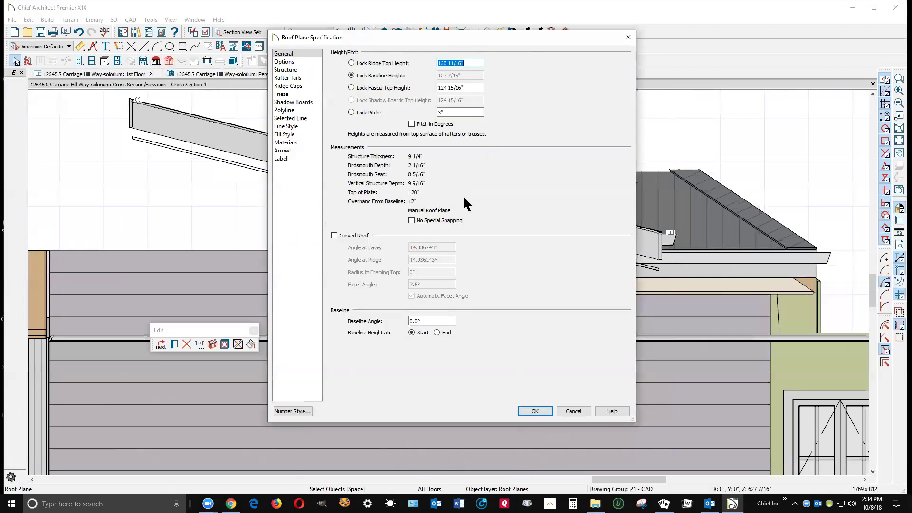
click(352, 112)
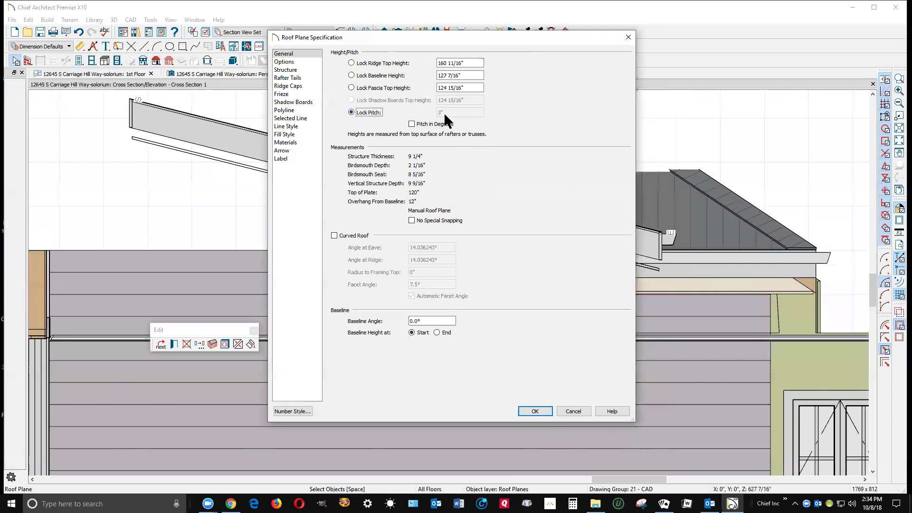
drag(471, 88, 337, 99)
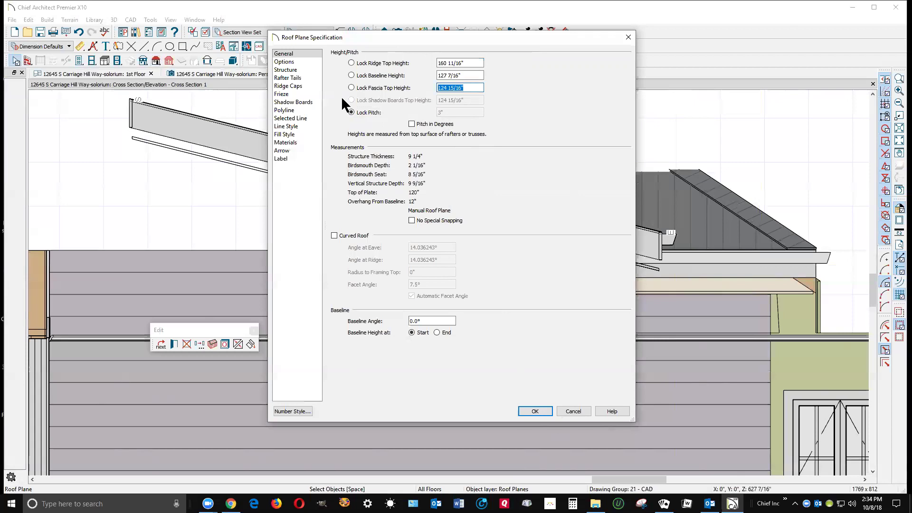
text(120 1/16")
click(535, 411)
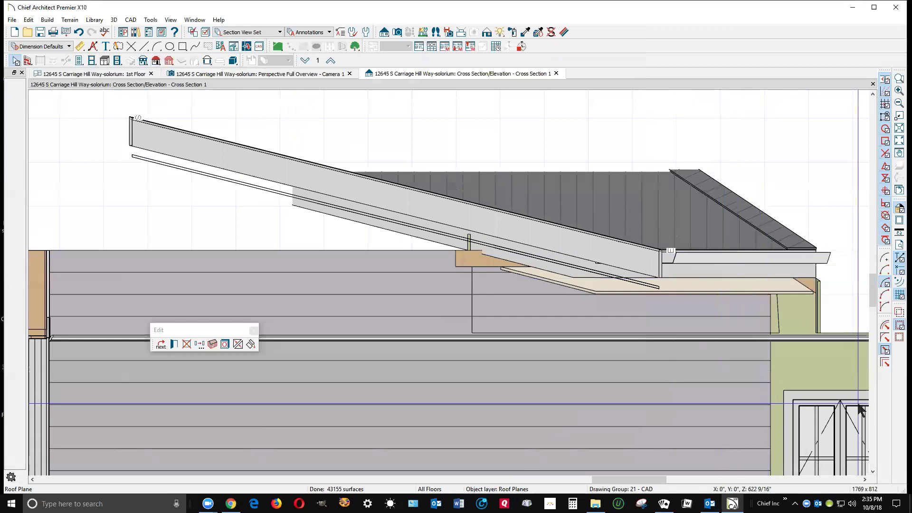
click(815, 175)
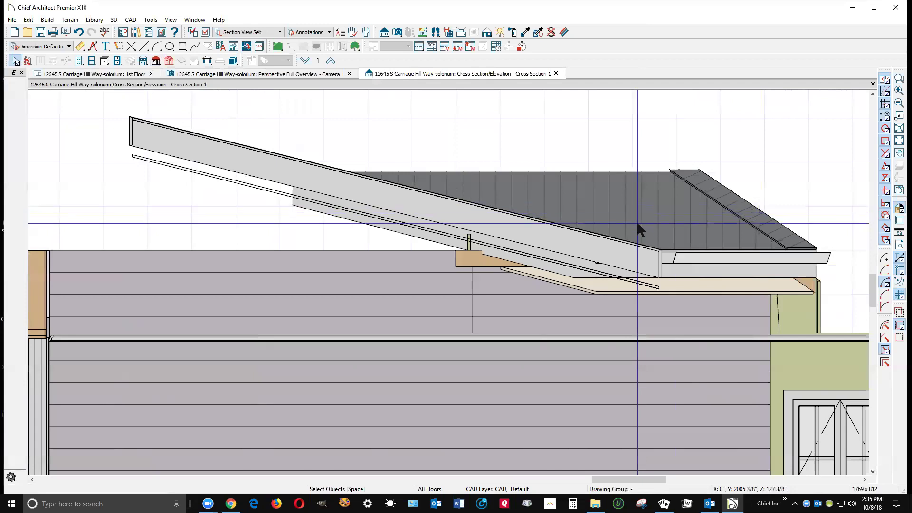
Examine the roof plane's eave in section and its structure and eave fascia sizes, leaving its specification unchanged.
scroll(640, 288, up, 2)
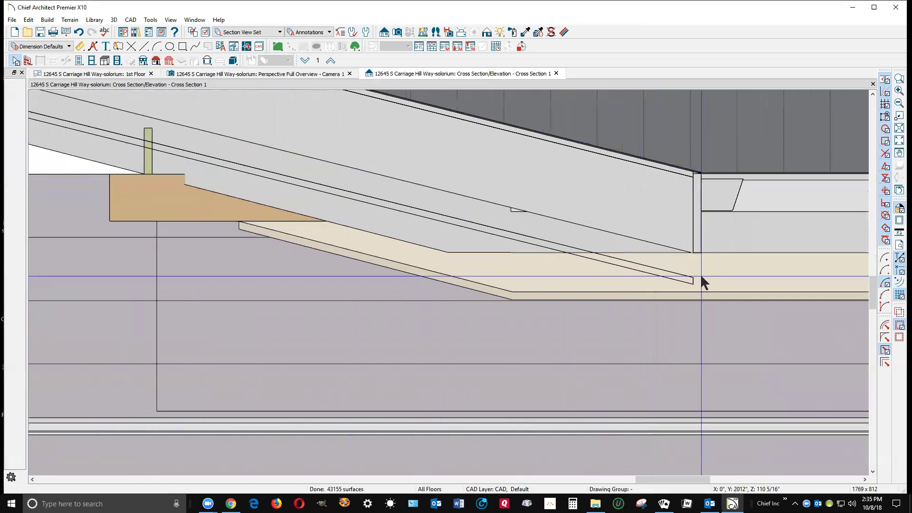
scroll(609, 262, down, 4)
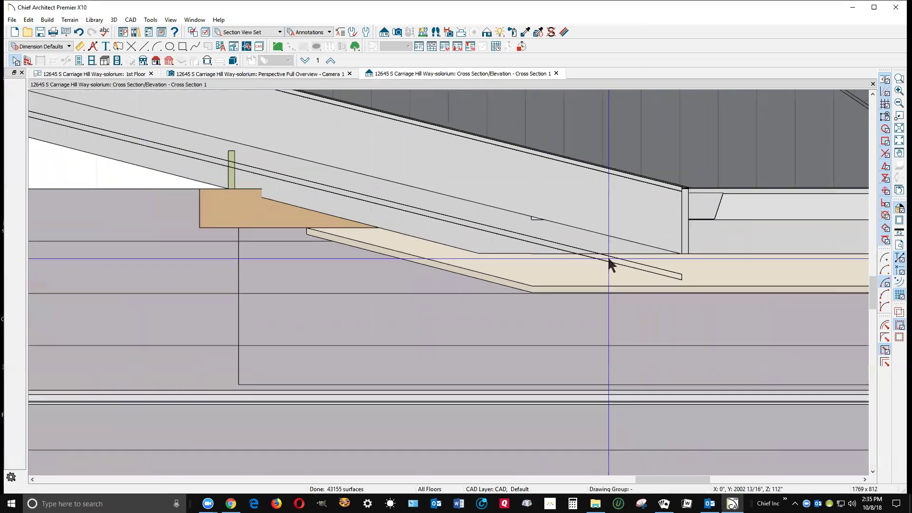
double_click(574, 209)
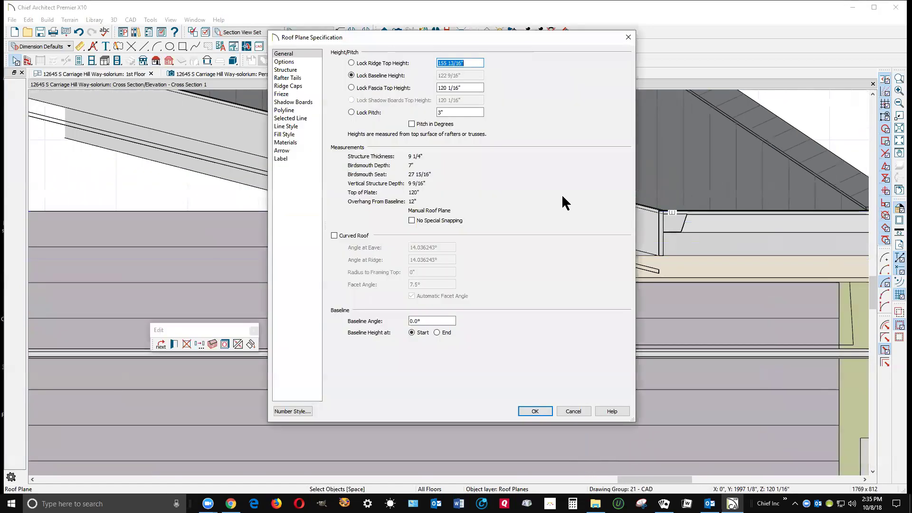
click(296, 70)
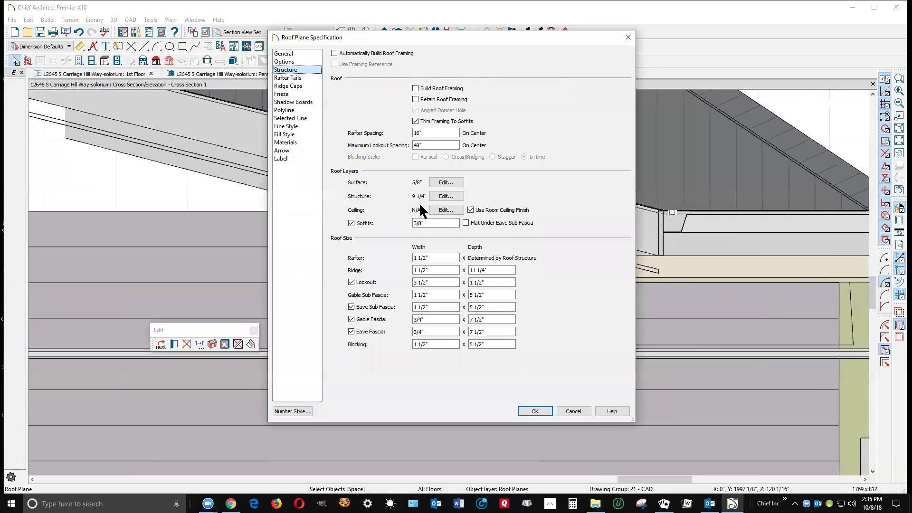
click(478, 333)
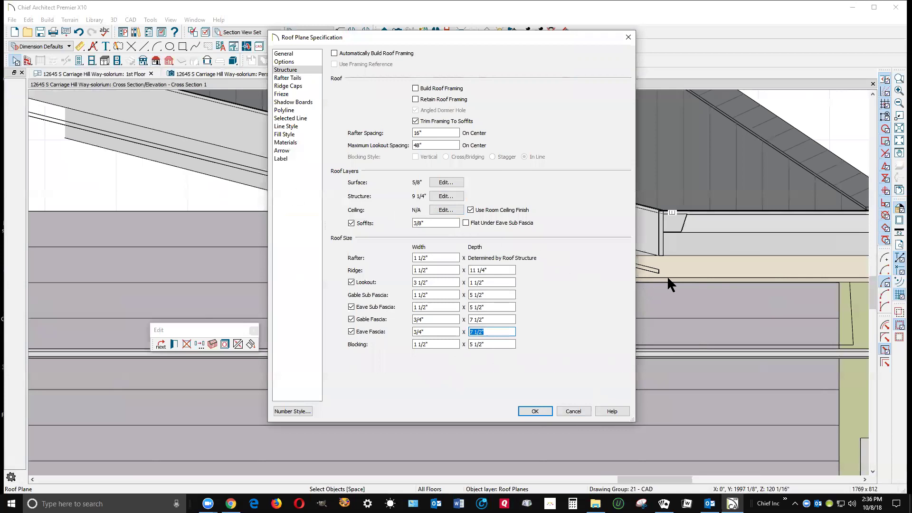
drag(567, 33, 367, 52)
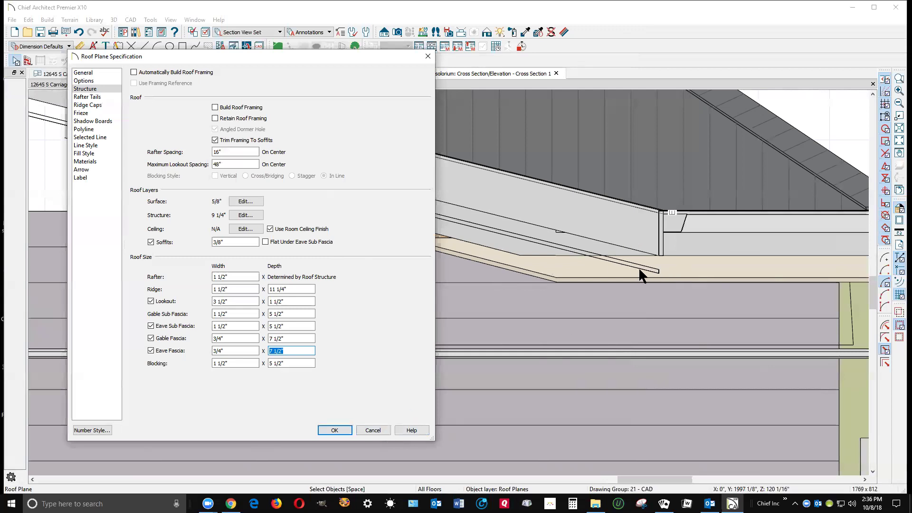
click(375, 430)
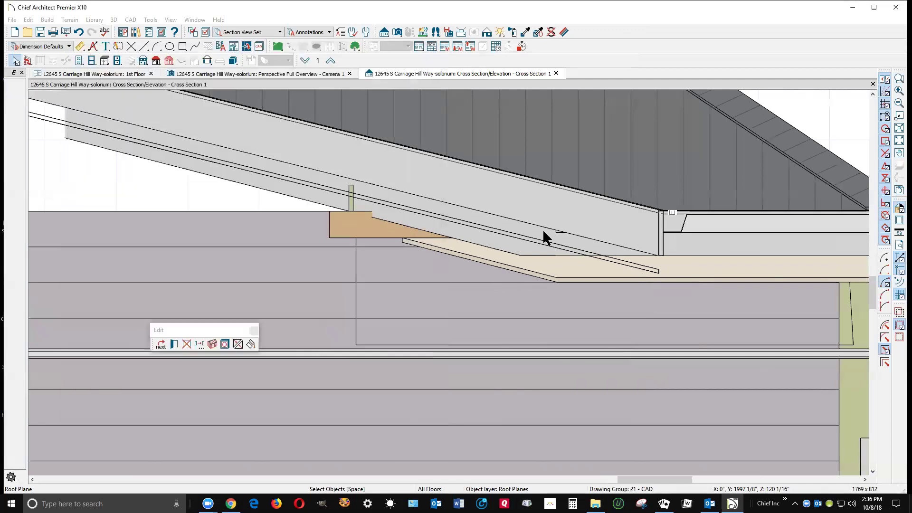
Close the cross section and join the new roof plane's bedroom-side edge to the adjoining sloped roof plane in the floor plan.
click(873, 84)
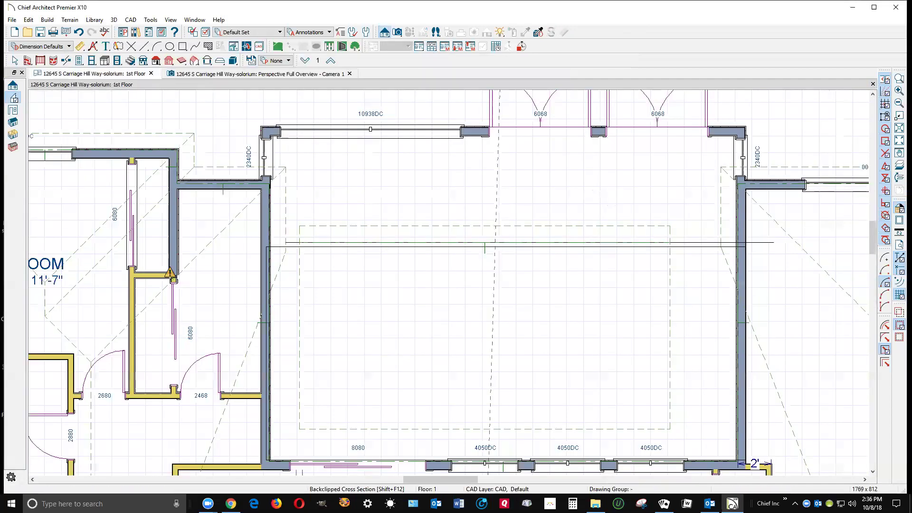
scroll(679, 243, down, 2)
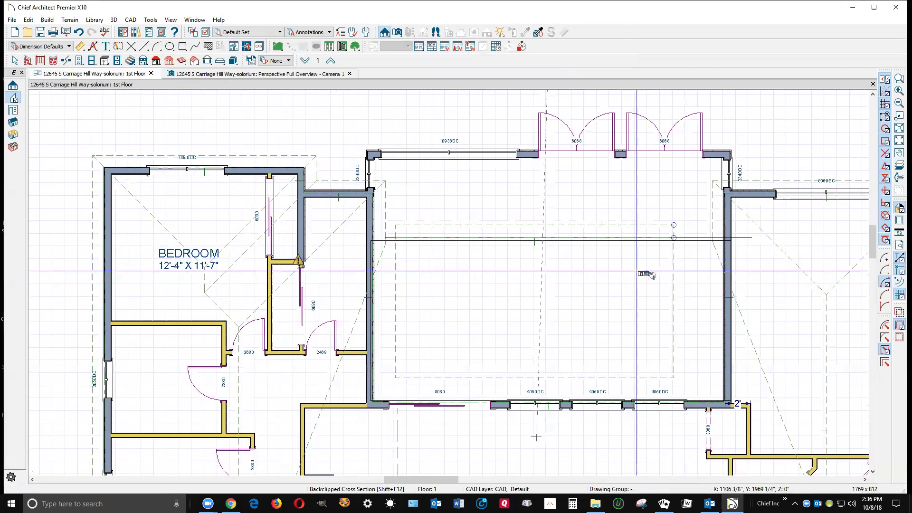
key(space)
click(404, 321)
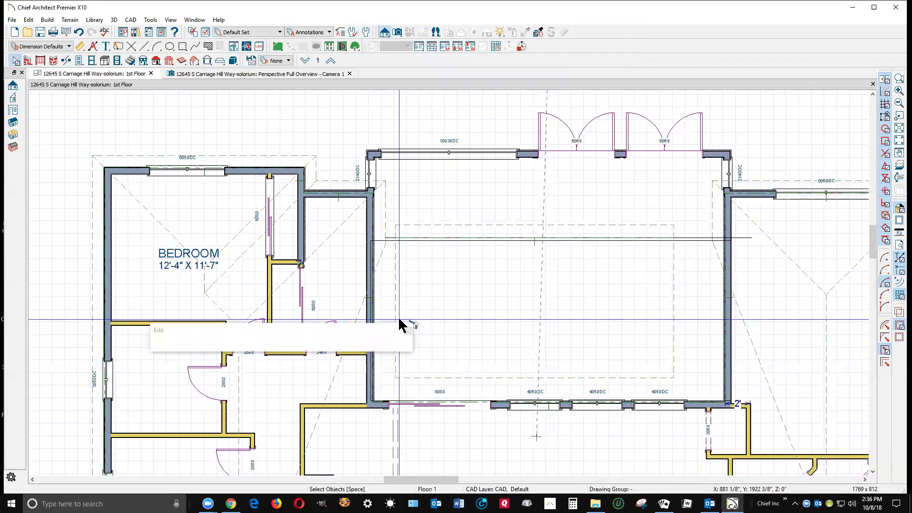
right_click(398, 316)
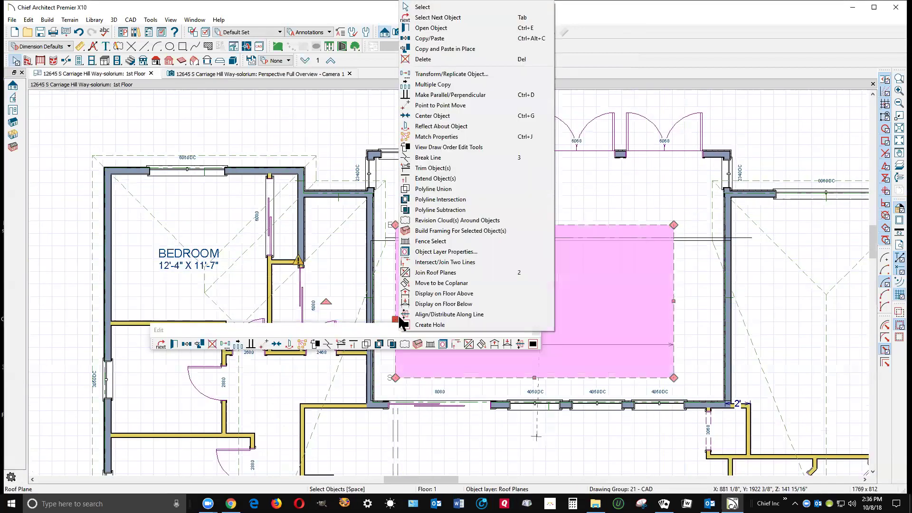
click(424, 275)
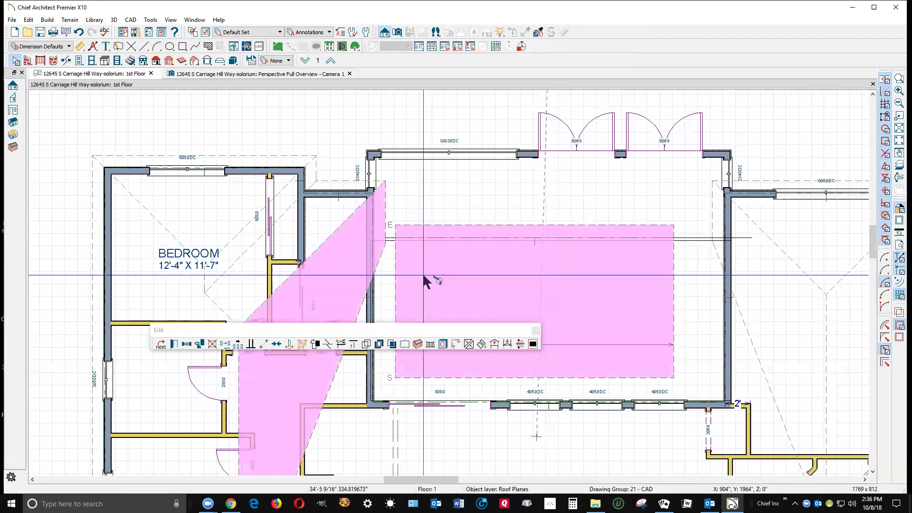
click(361, 318)
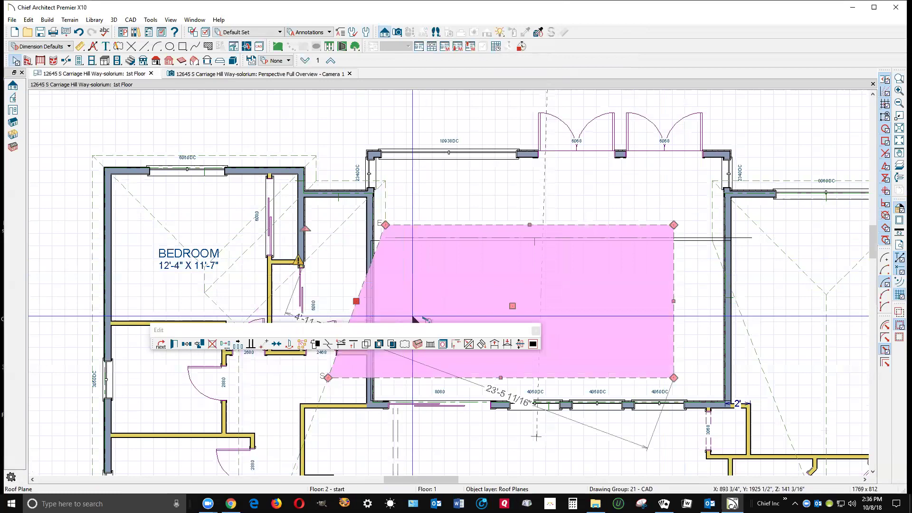
key(Escape)
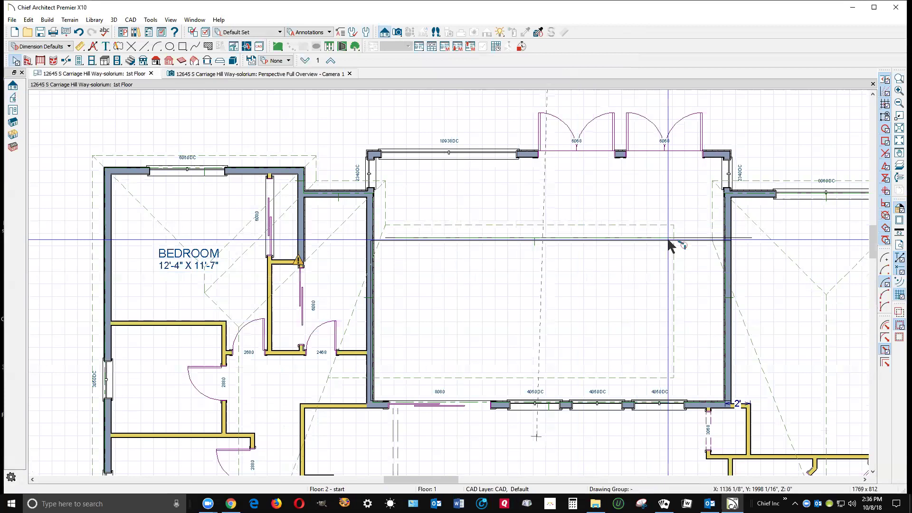
Join the new roof plane's opposite side edge to the adjoining roof plane across from the bedroom side.
right_click(678, 338)
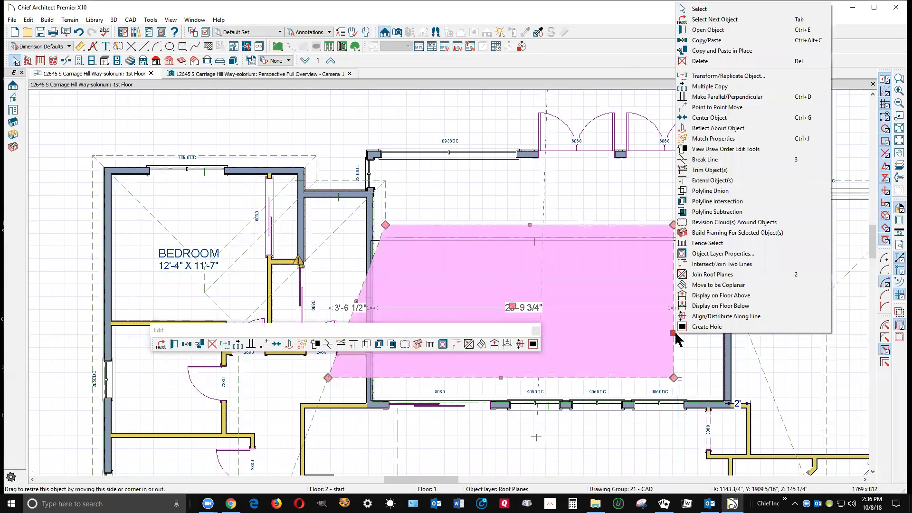
click(699, 275)
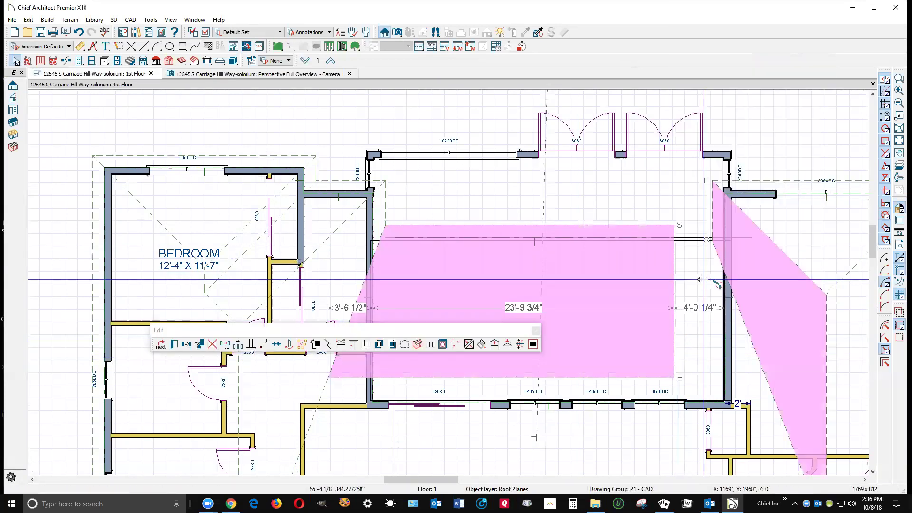
click(756, 335)
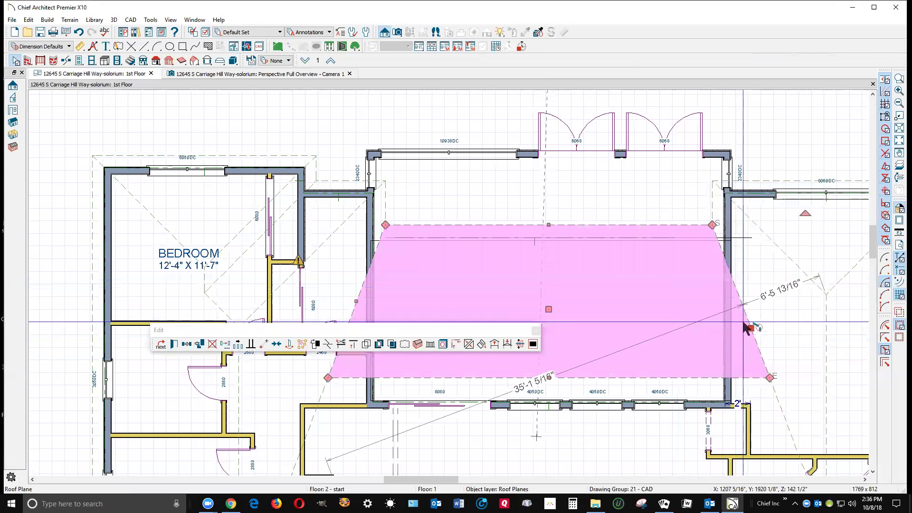
key(Escape)
scroll(625, 185, down, 1)
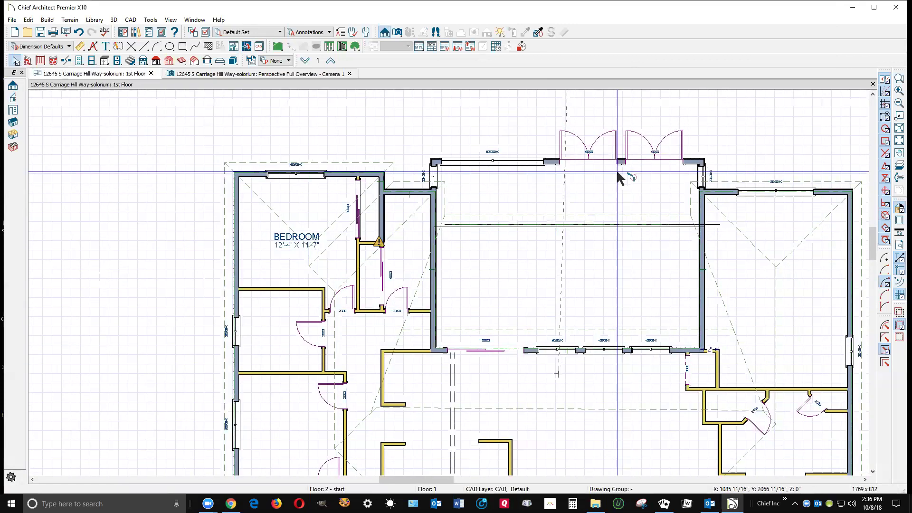
Join the new roof plane's upper edge to the main house roof plane at the ridge.
right_click(588, 334)
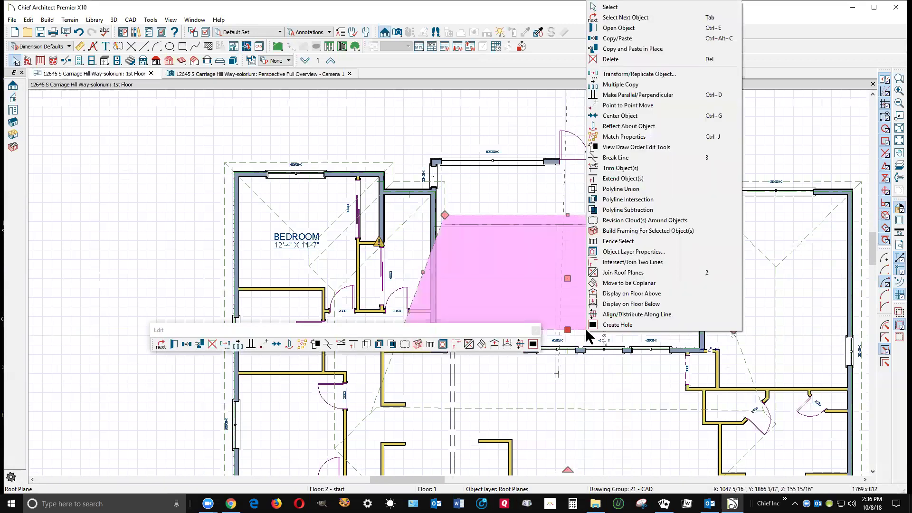
click(612, 273)
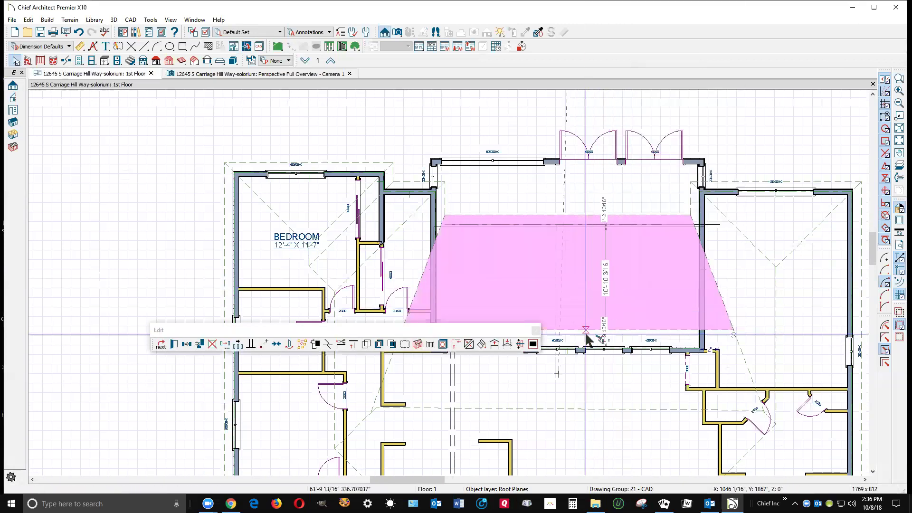
click(570, 410)
key(Escape)
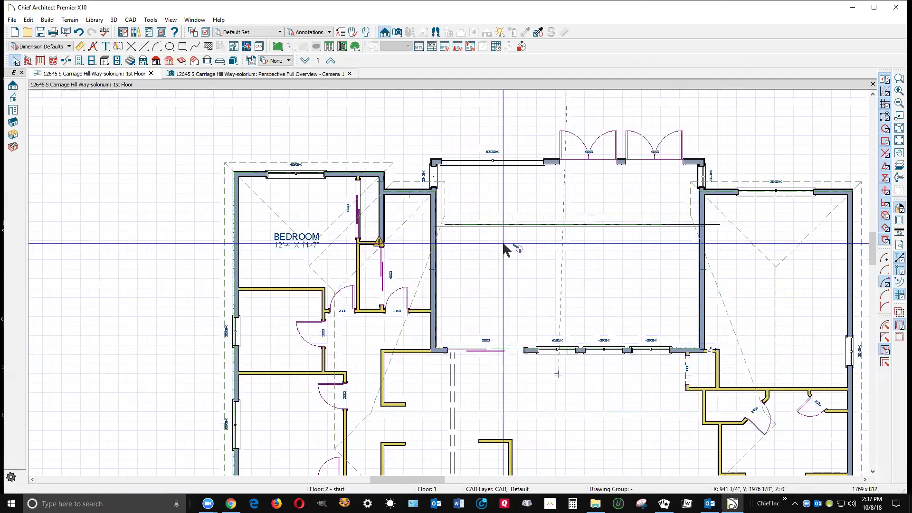
Draw a roof plane with its baseline on the outer wall by the double doors, running about 5'-10" back to the existing eave.
scroll(564, 116, up, 1)
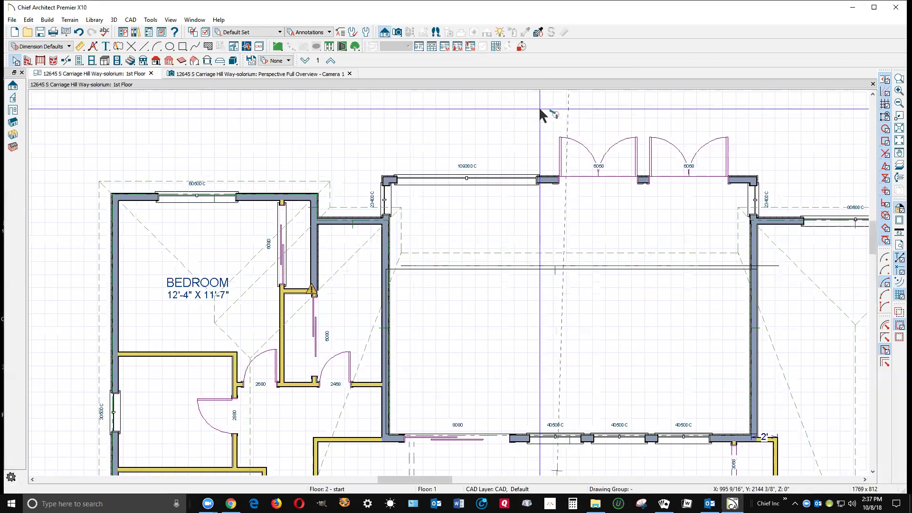
click(156, 61)
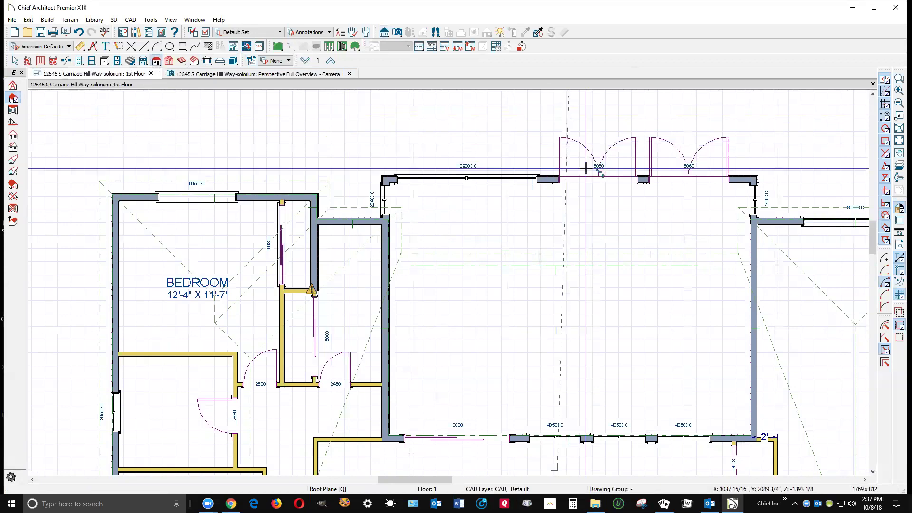
scroll(561, 165, up, 1)
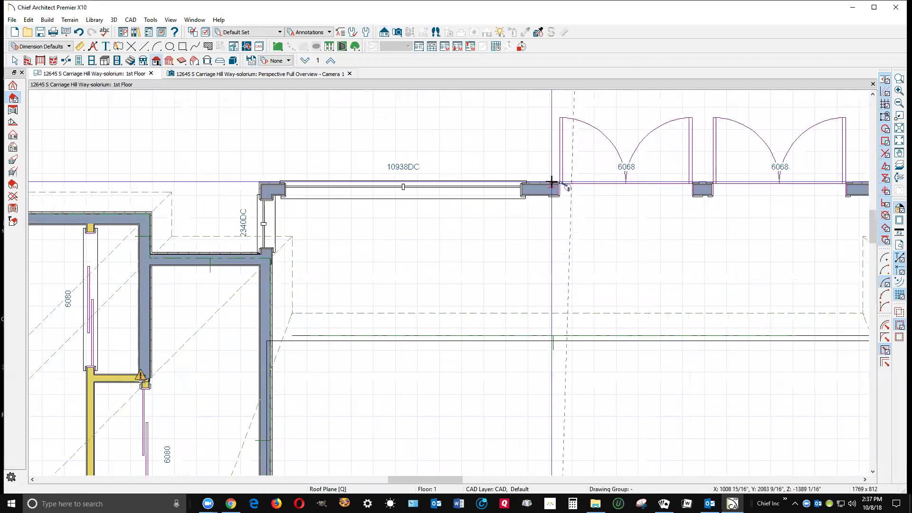
drag(532, 185, 708, 185)
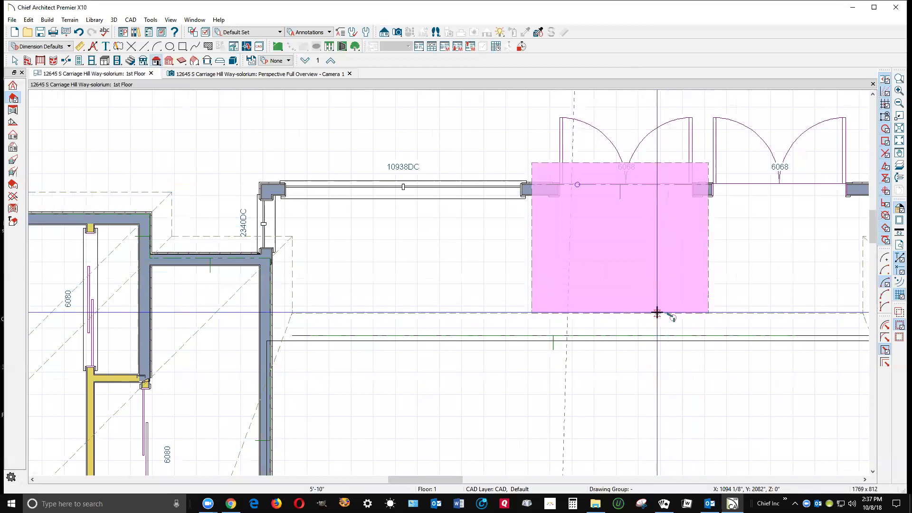
click(657, 312)
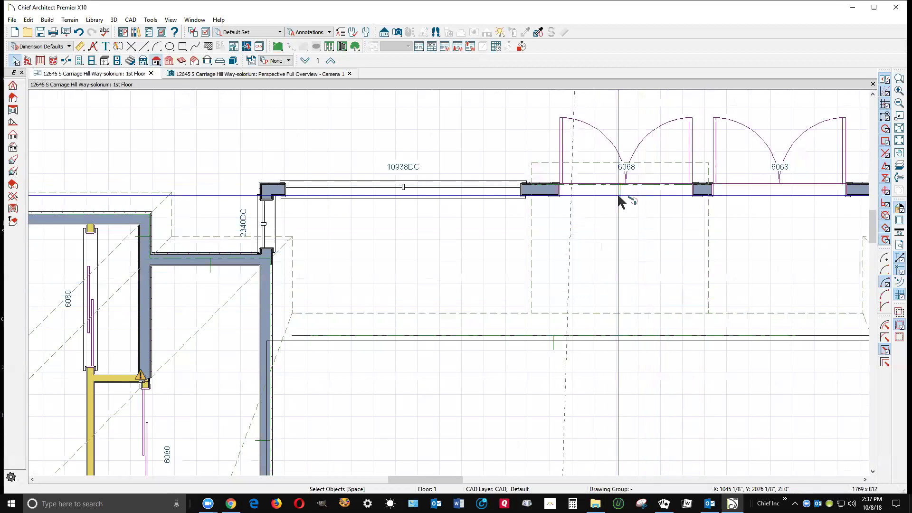
Pull the joined roof plane's eave edge back to its baseline, removing the overhang.
click(503, 315)
drag(511, 316, 600, 336)
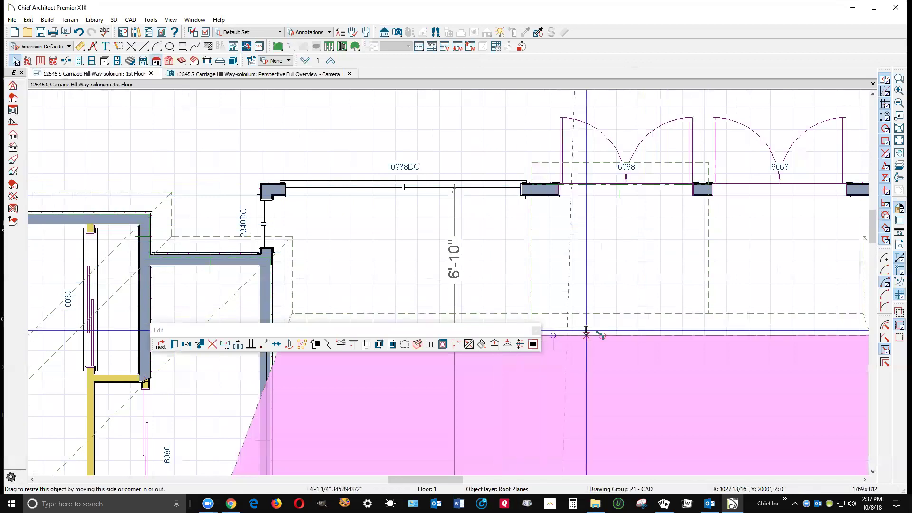
click(620, 295)
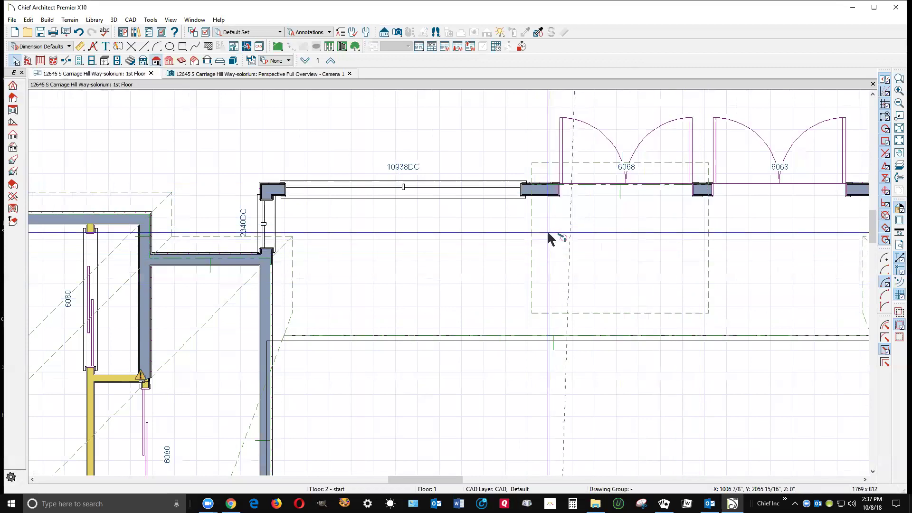
Check the default roof pitch and overhang settings, leaving them unchanged.
click(157, 61)
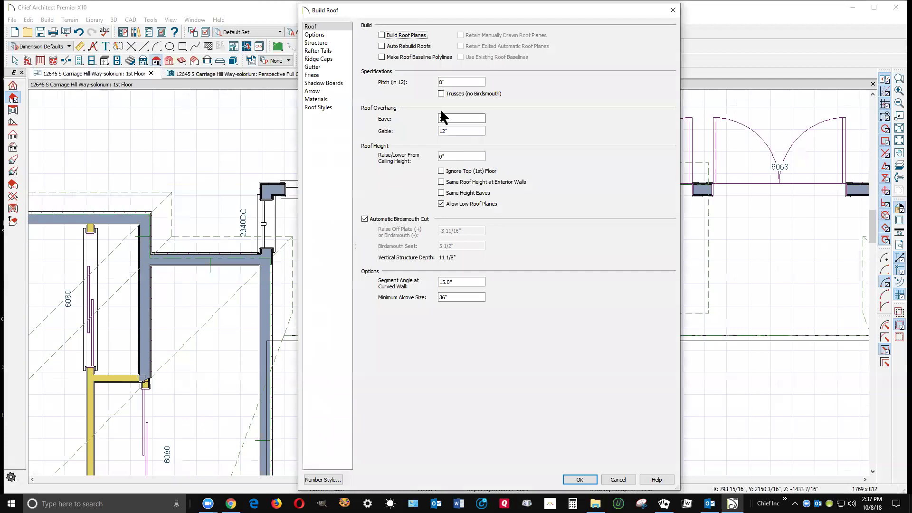
click(620, 480)
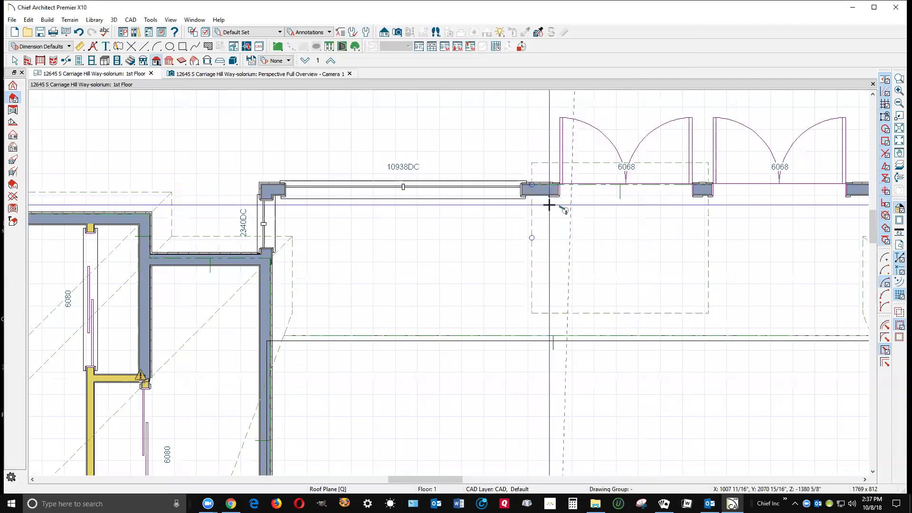
Create a cross-section view through the new roof plane by the double doors and compare its height with the existing eave.
key(space)
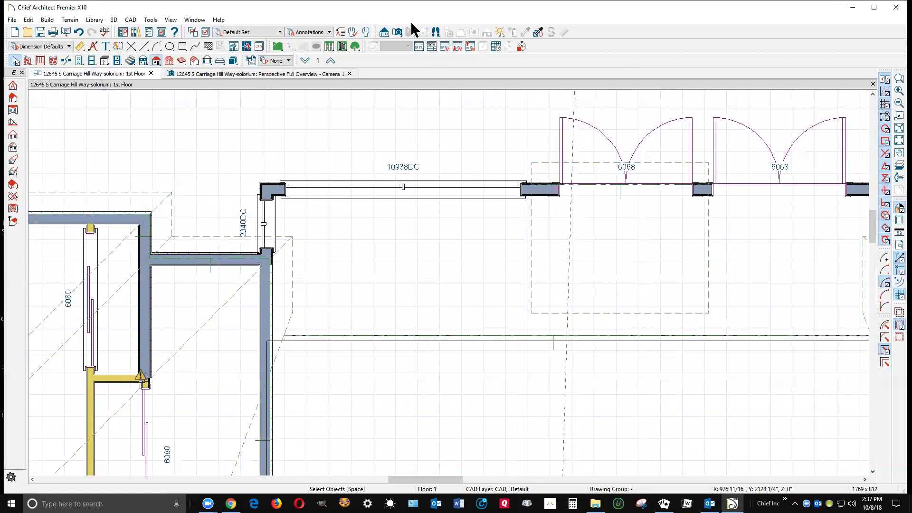
click(385, 33)
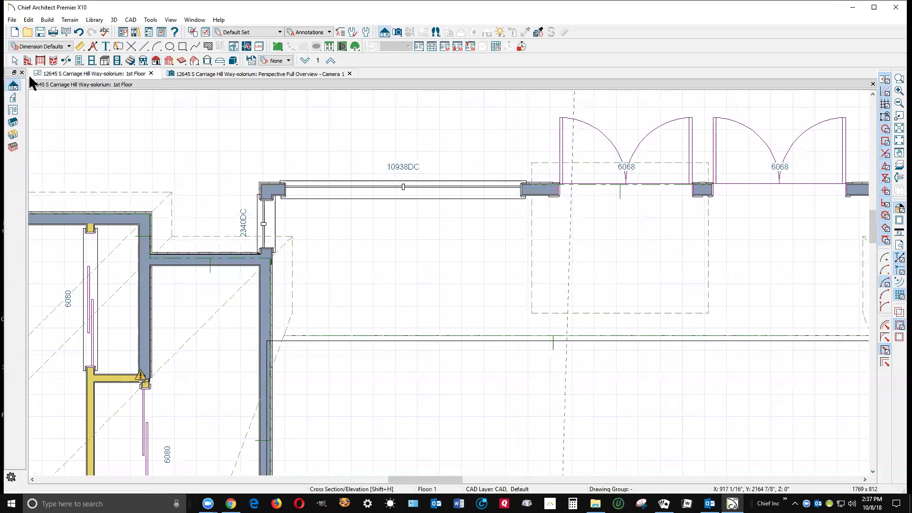
click(14, 102)
drag(647, 268, 528, 274)
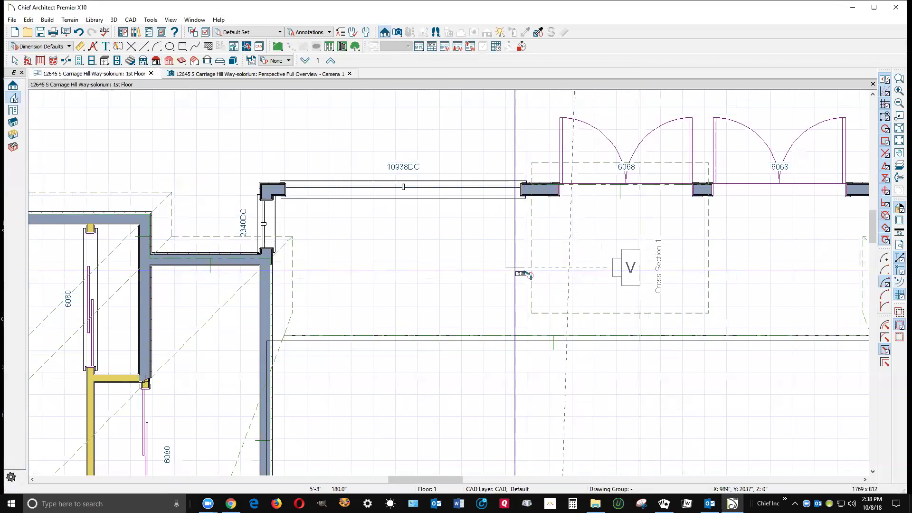
drag(529, 274, 528, 275)
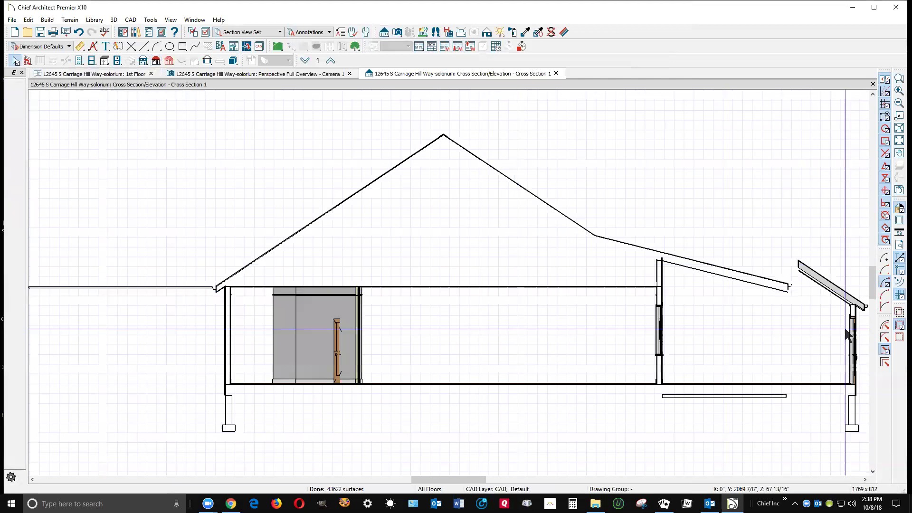
scroll(845, 304, up, 1)
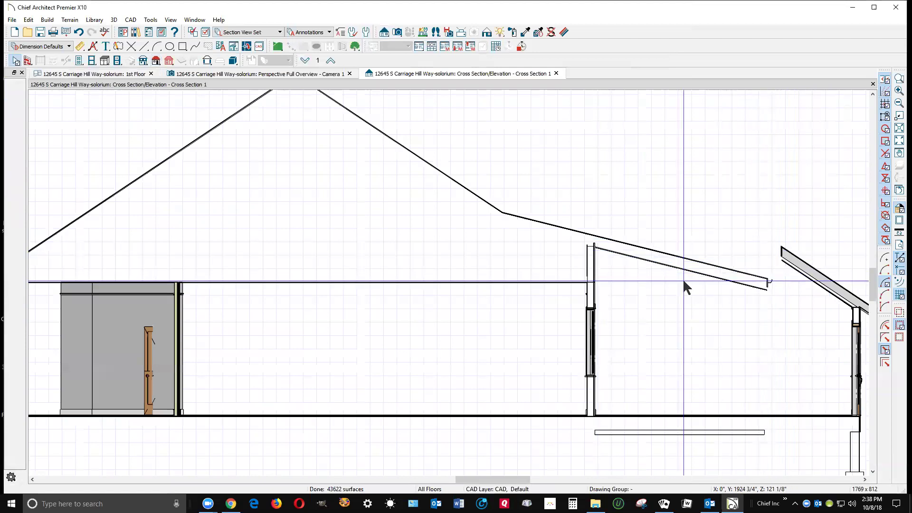
scroll(577, 252, down, 1)
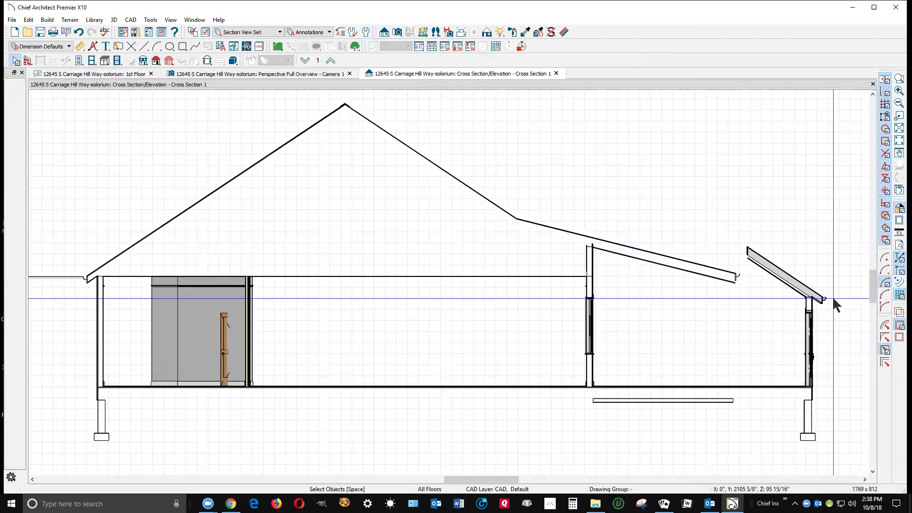
scroll(831, 302, up, 5)
scroll(830, 298, down, 1)
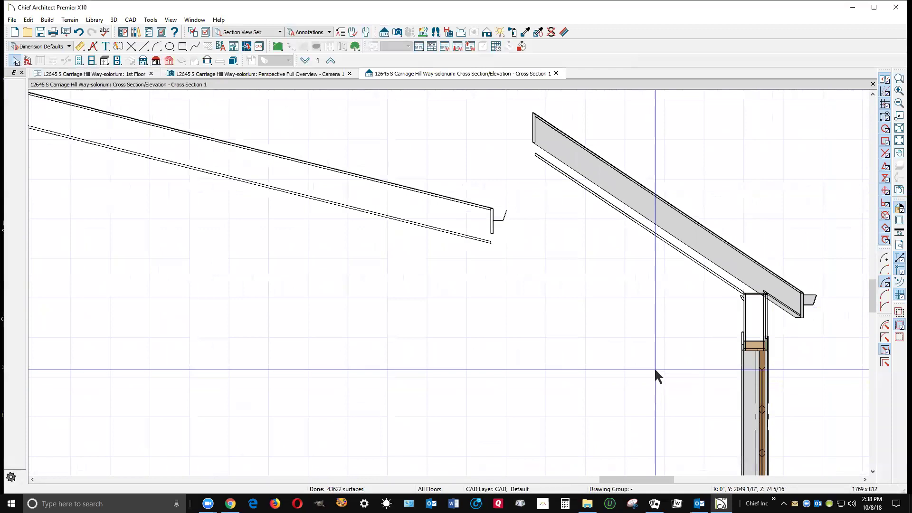
scroll(656, 370, down, 2)
scroll(667, 331, down, 1)
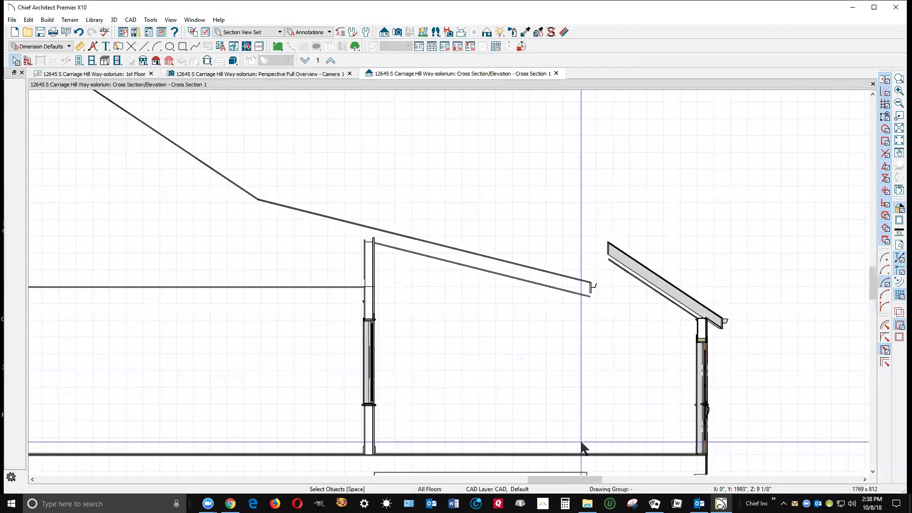
Check the addition room's ceiling heights in its structure specification on the floor plan.
key(ctrl+Tab)
key(space)
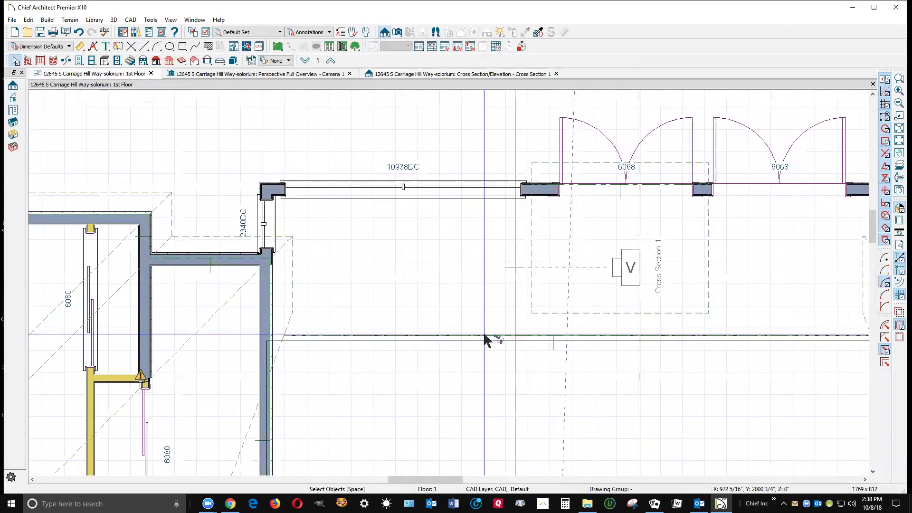
right_click(469, 284)
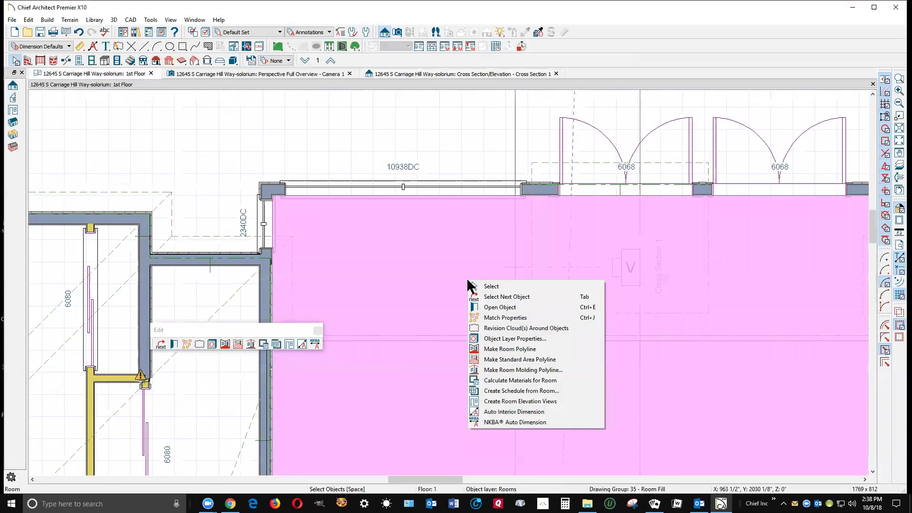
click(516, 312)
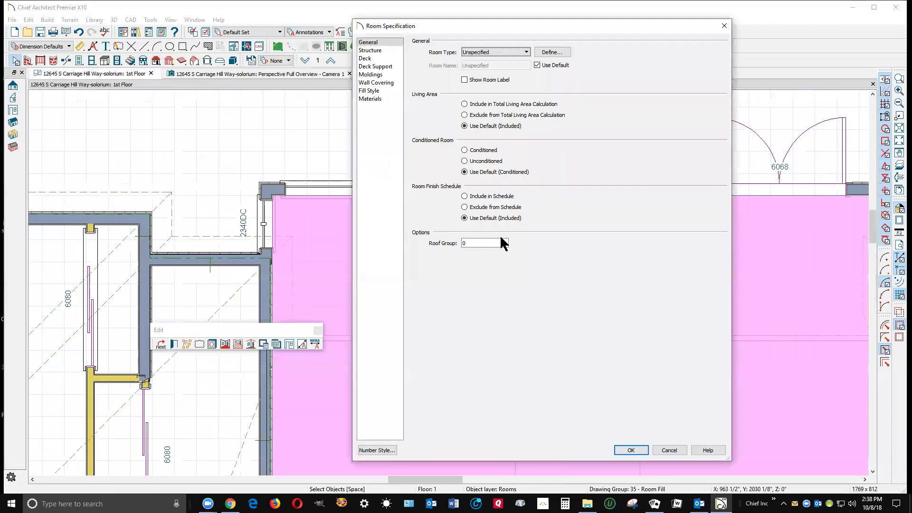
click(370, 51)
click(498, 127)
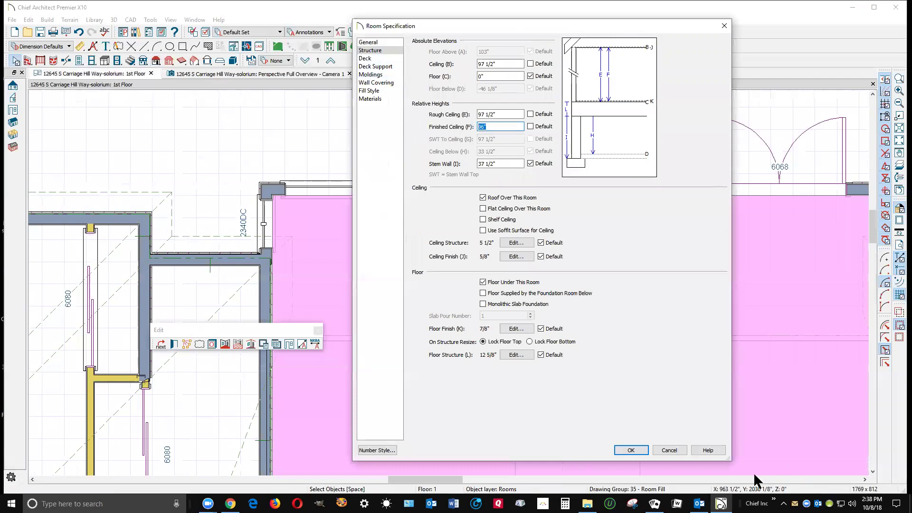
click(669, 450)
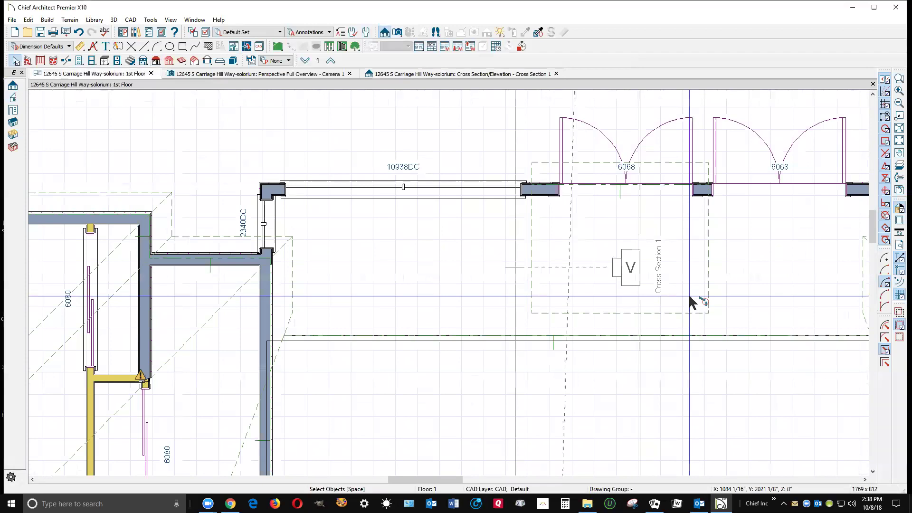
Check the outer wall's height in the cross section with a temporary horizontal CAD line raised 96" from the floor, and delete the line.
key(ctrl+Tab)
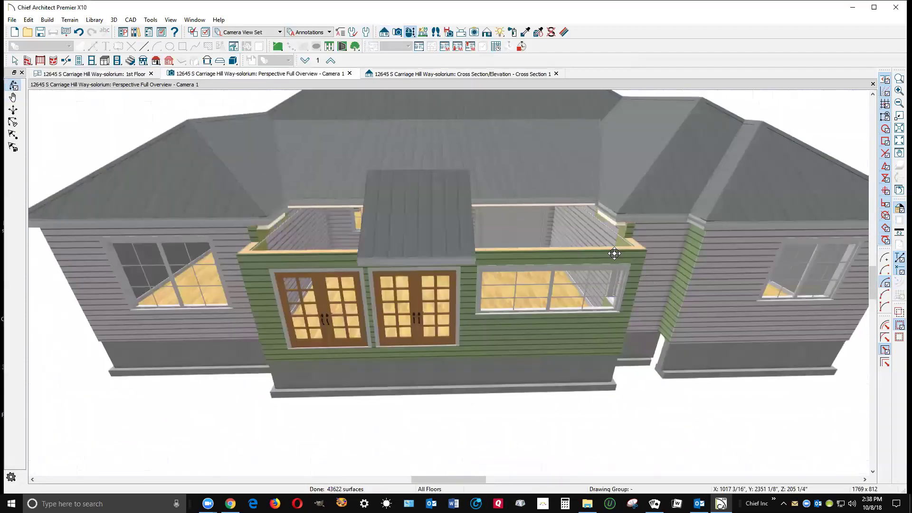
key(ctrl+Tab)
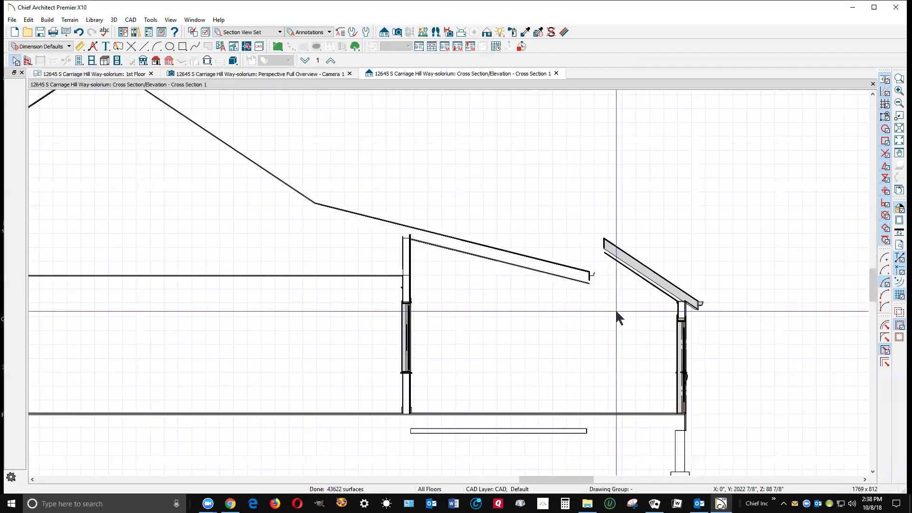
scroll(762, 422, up, 4)
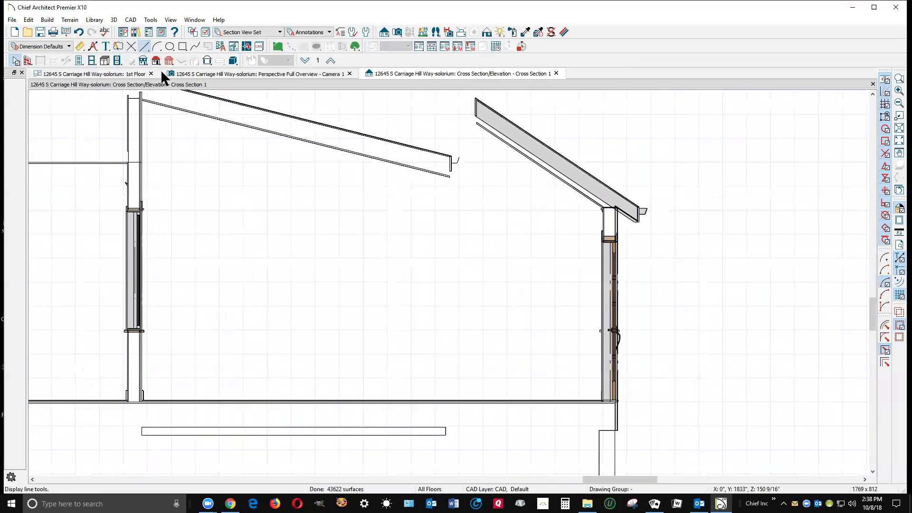
mouse_move(560, 395)
mouse_down()
mouse_move(733, 350)
mouse_move(780, 393)
mouse_move(754, 401)
mouse_up()
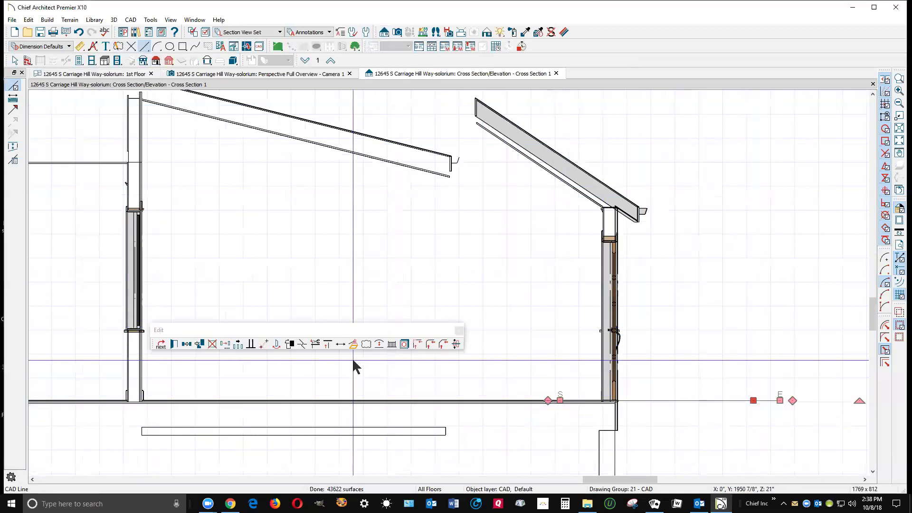
click(227, 345)
double_click(183, 277)
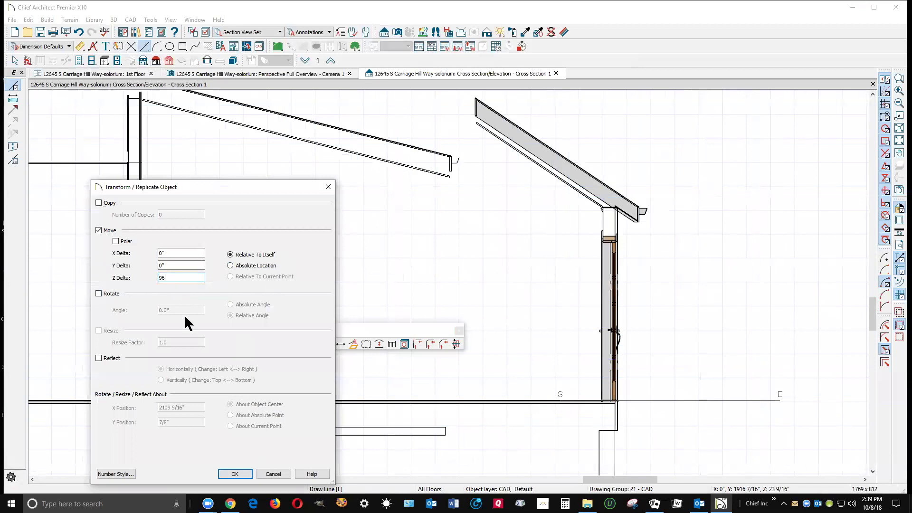
click(234, 474)
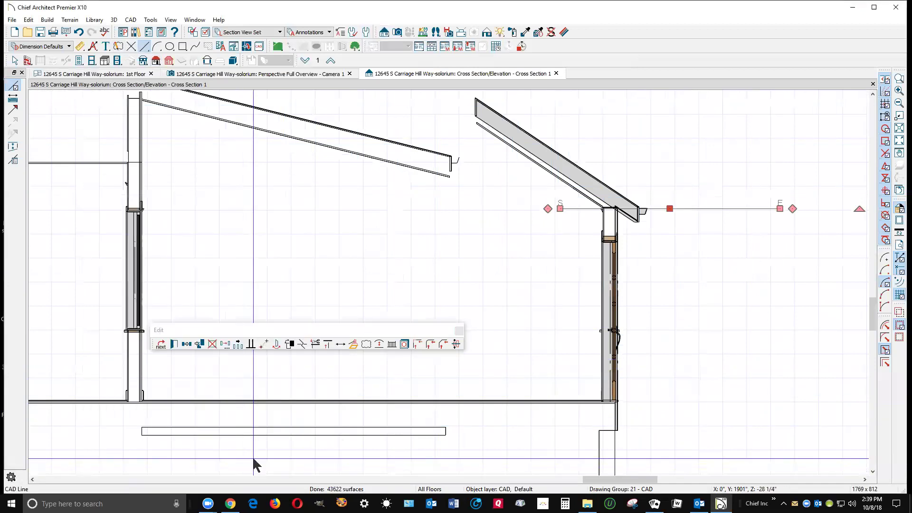
click(253, 458)
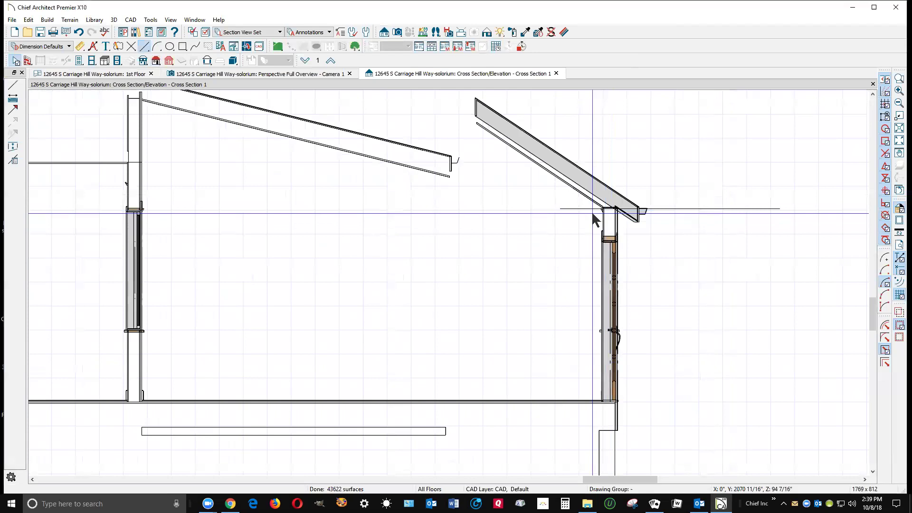
right_click(681, 209)
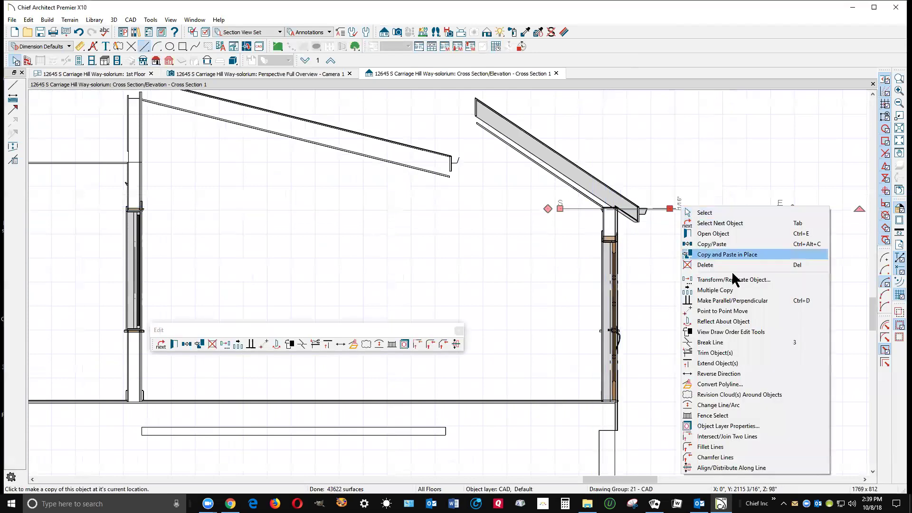
click(713, 265)
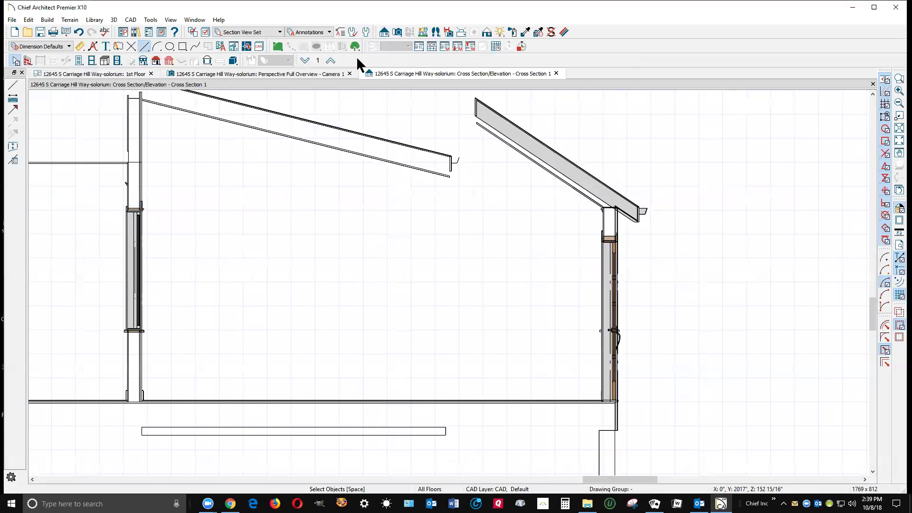
Draw a sloping CAD line about 98" long from the existing eave's top edge to just beyond the outer wall.
click(144, 46)
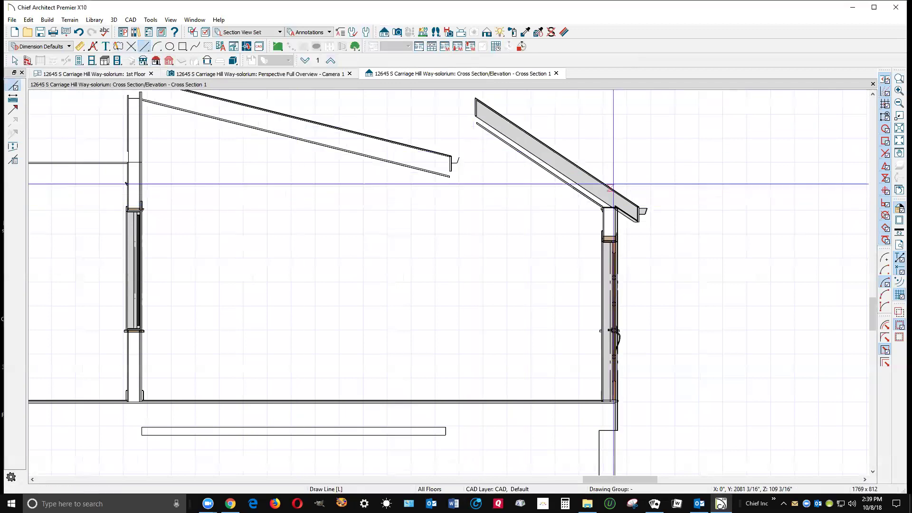
mouse_move(453, 162)
mouse_down()
mouse_move(627, 176)
mouse_move(628, 197)
mouse_move(643, 203)
mouse_up()
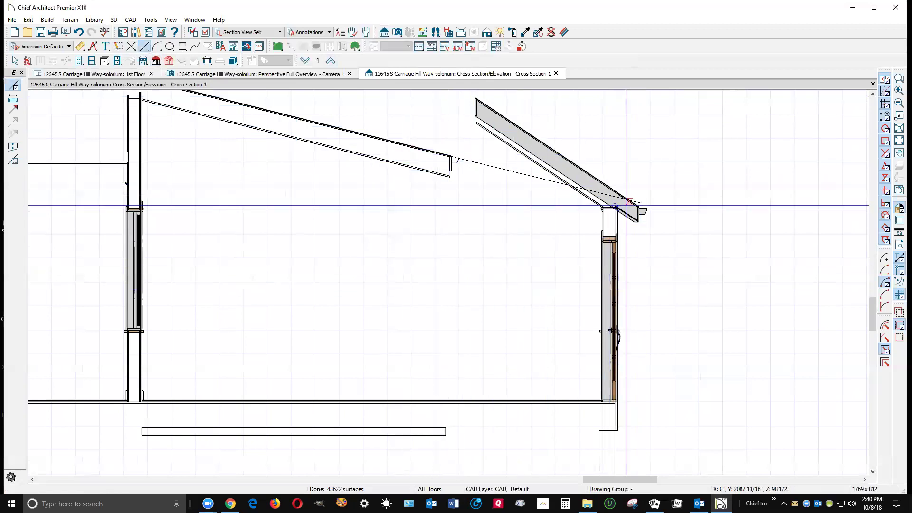
key(space)
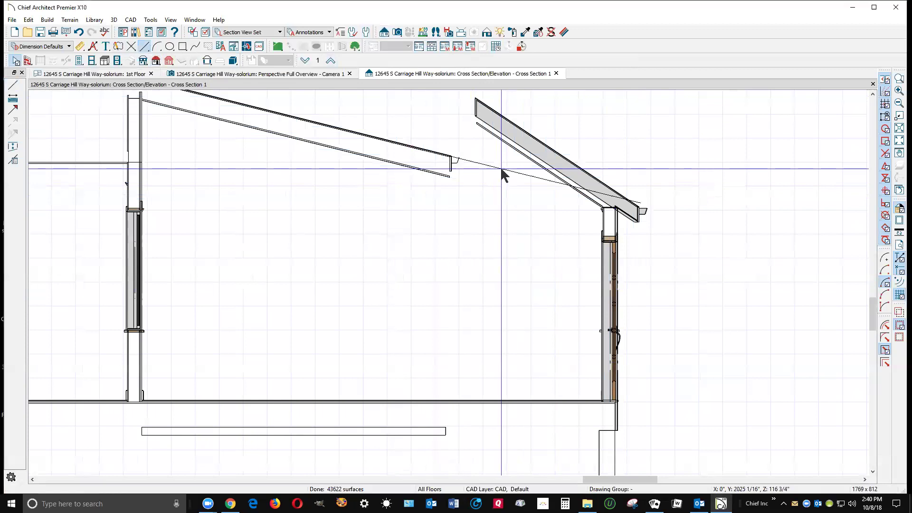
Set the dialog angle style to Pitch and read the sloping CAD line's pitch from its specification.
click(502, 169)
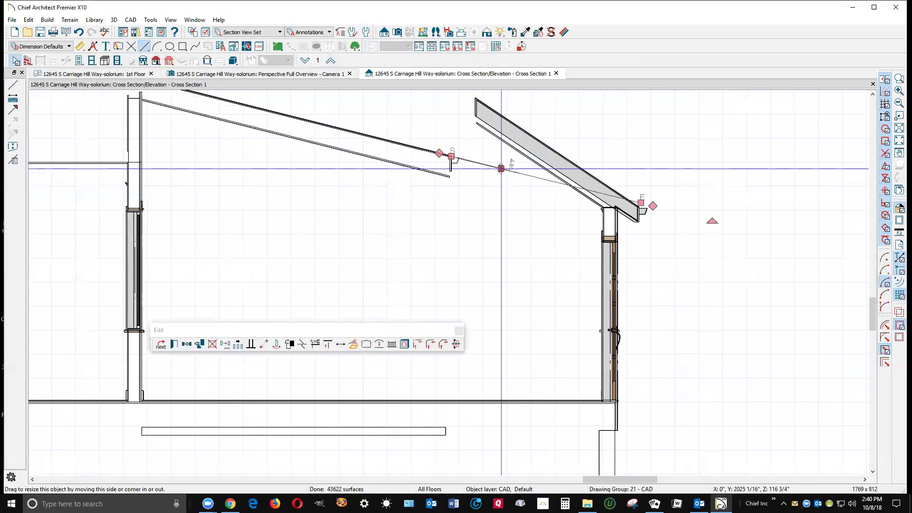
click(175, 345)
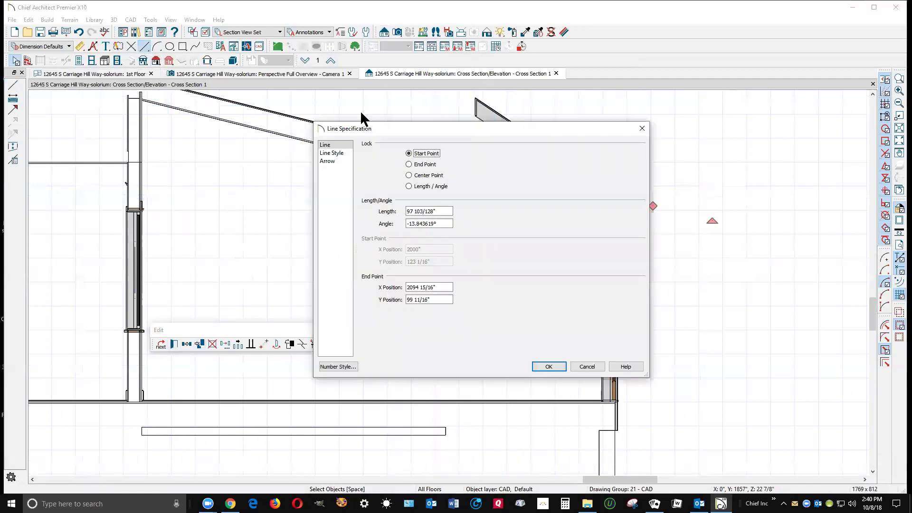
click(332, 153)
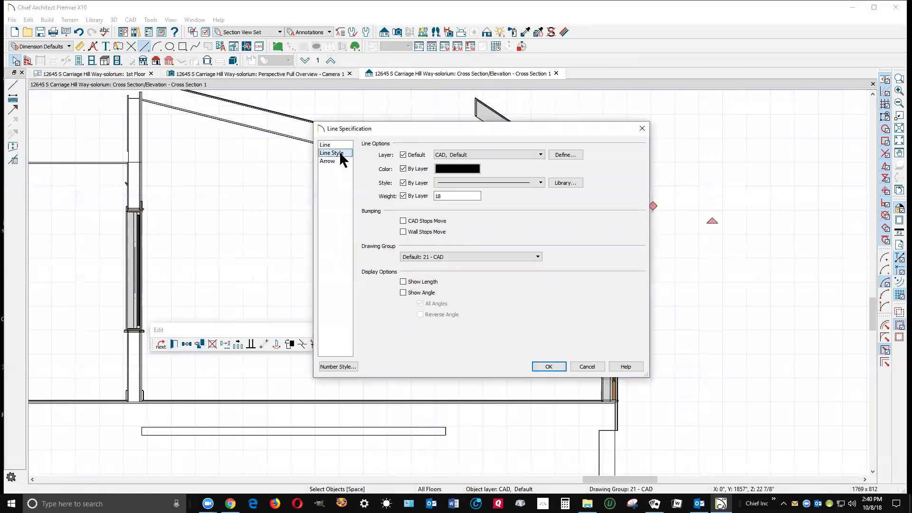
click(347, 366)
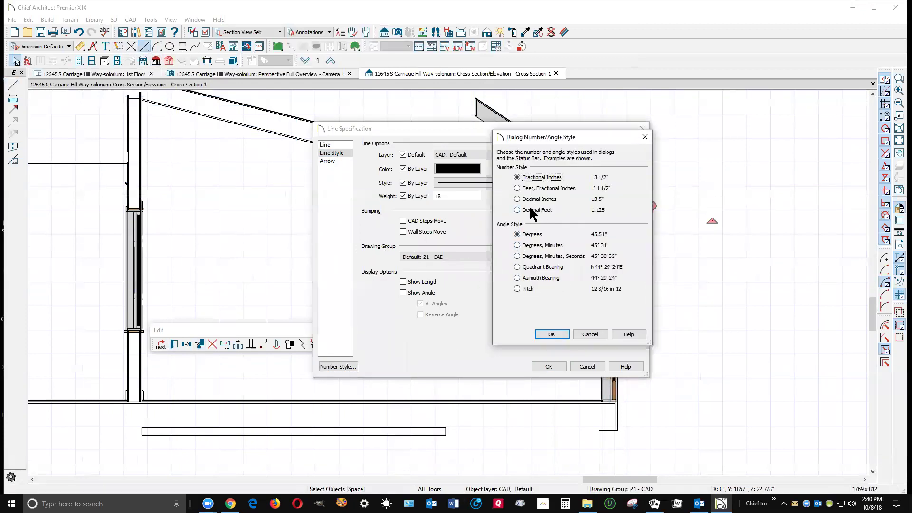
click(517, 289)
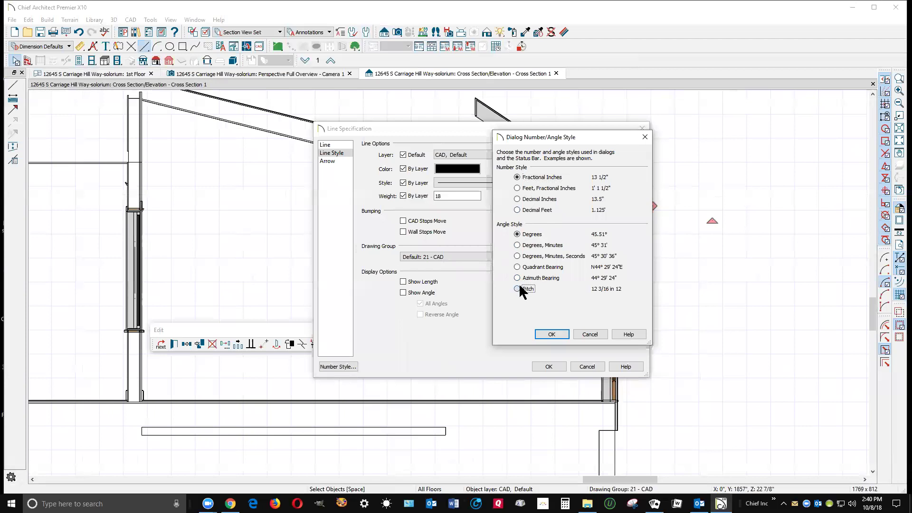
click(551, 334)
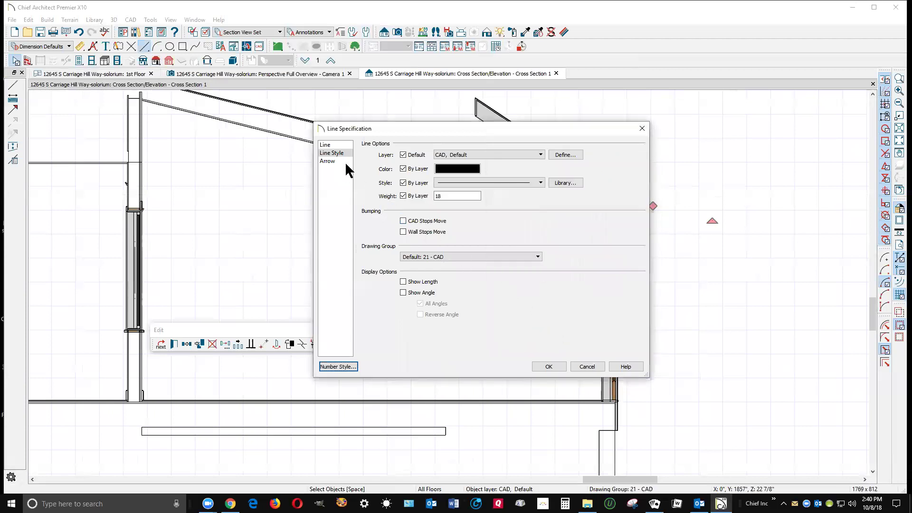
click(322, 146)
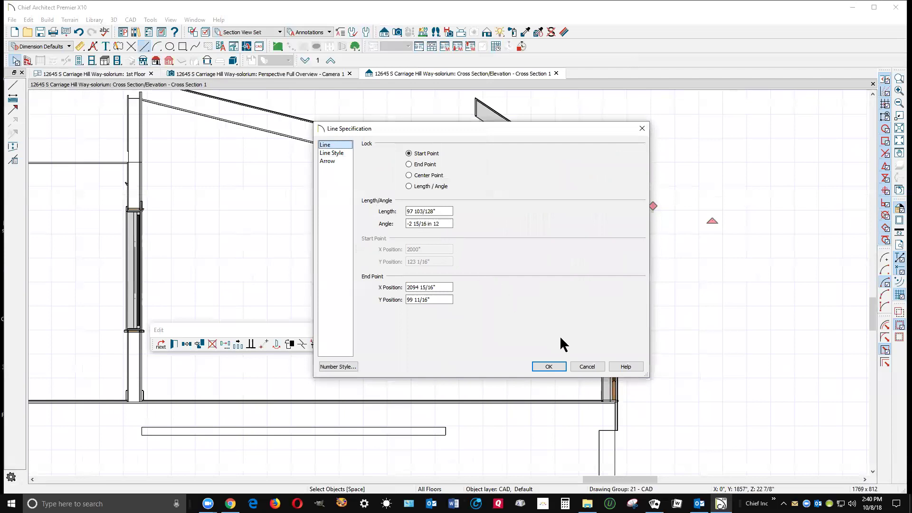
click(587, 367)
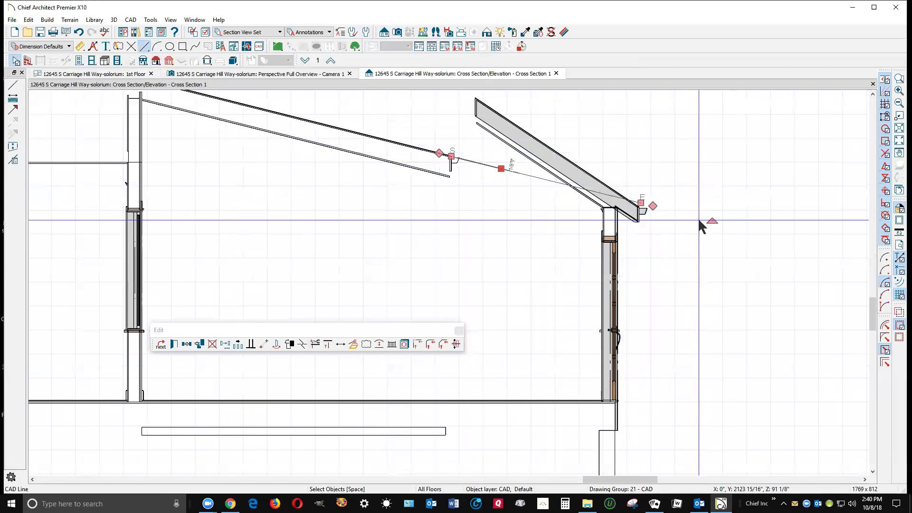
click(677, 197)
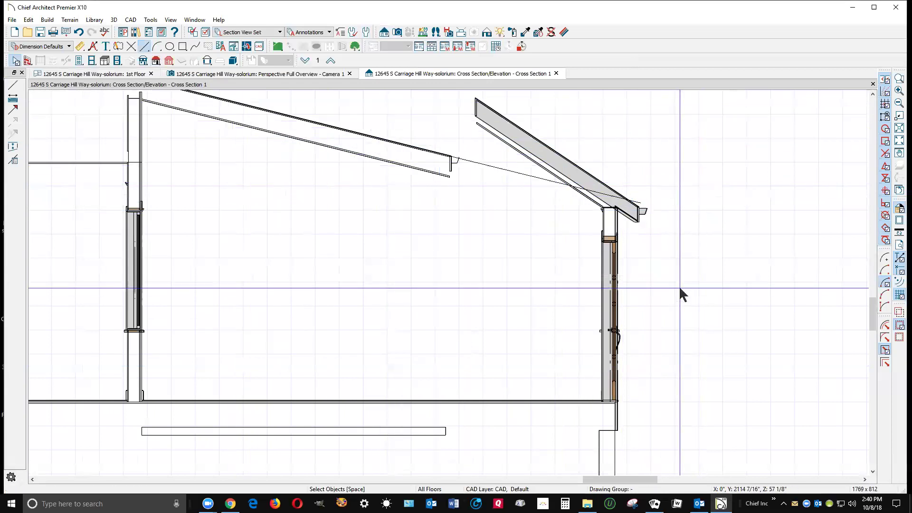
Delete the sloping CAD line running from the existing eave to the outer wall in the cross section.
click(549, 151)
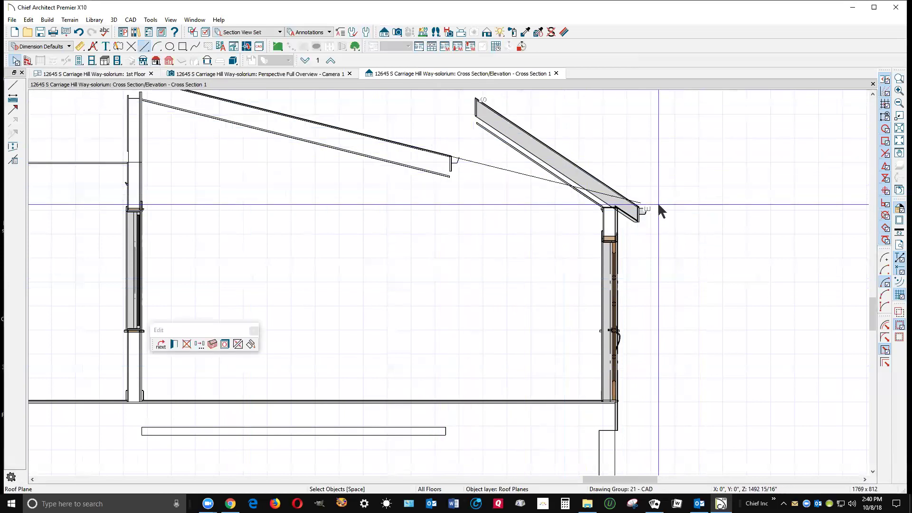
click(750, 211)
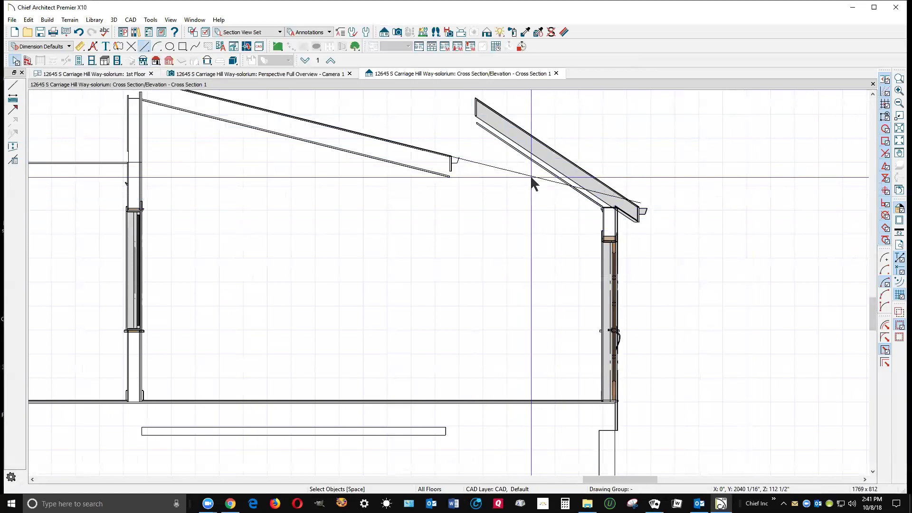
click(550, 179)
key(Delete)
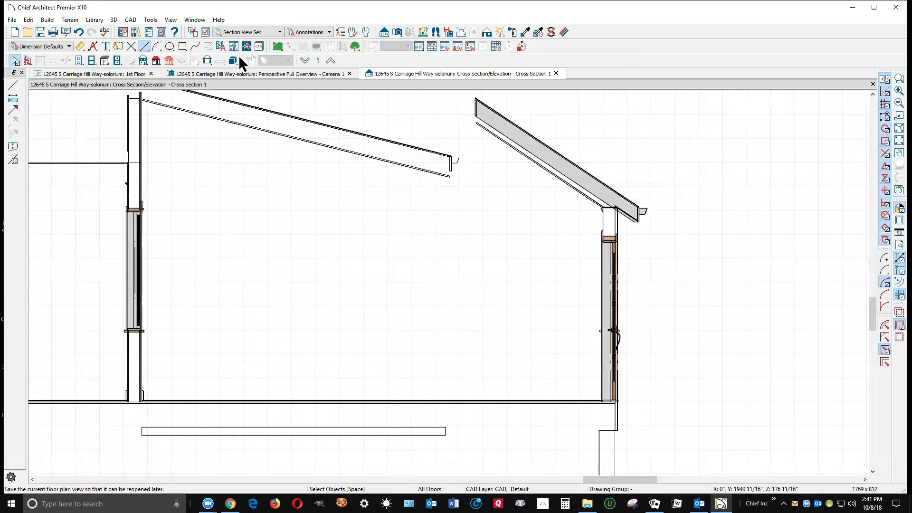
Draw a sloping CAD line continuing the existing roof's underside past the outer wall, and close the cross section without saving it.
click(145, 47)
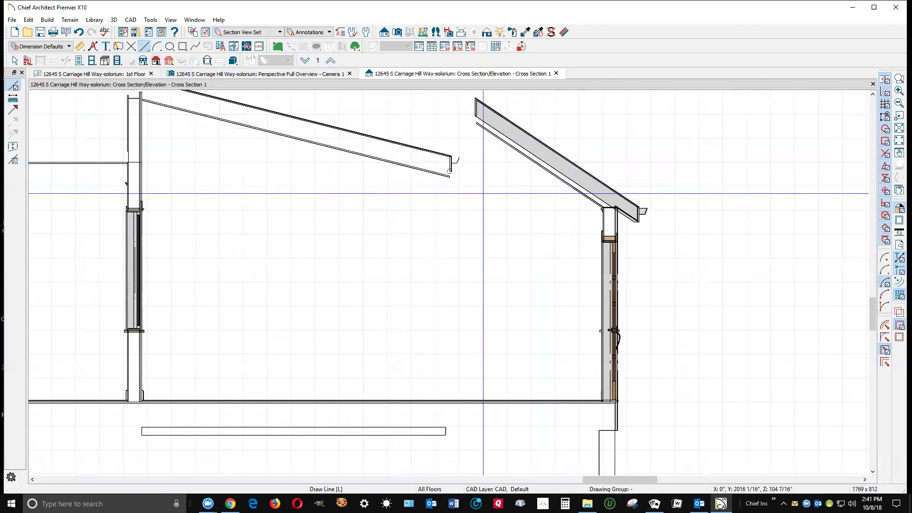
mouse_move(450, 178)
mouse_down()
mouse_move(617, 228)
mouse_move(681, 234)
mouse_up()
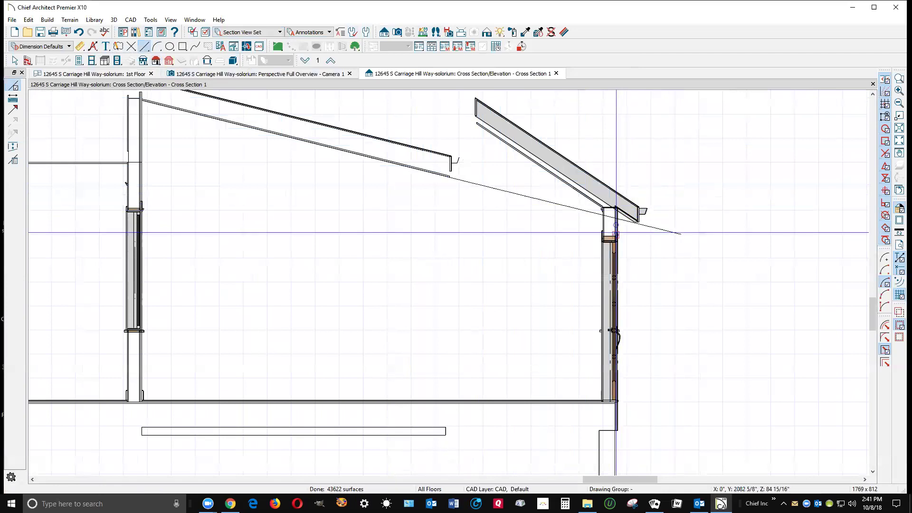
key(space)
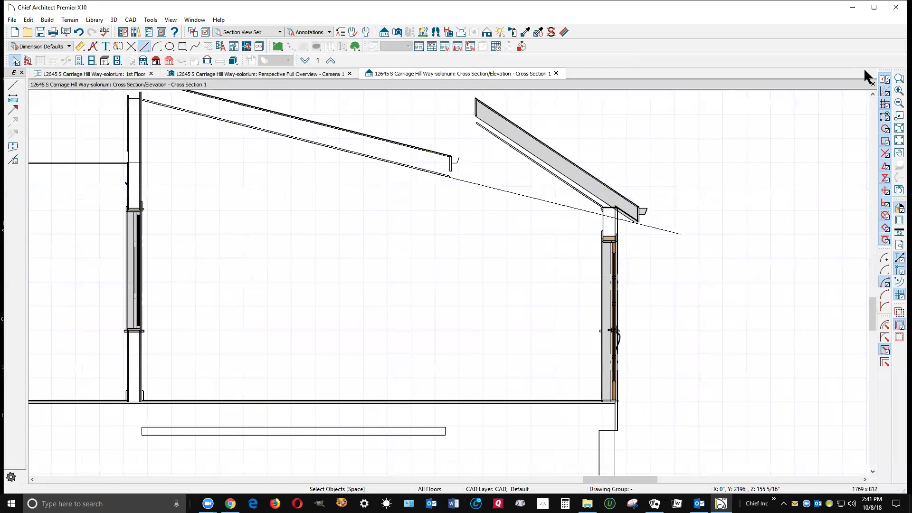
click(874, 84)
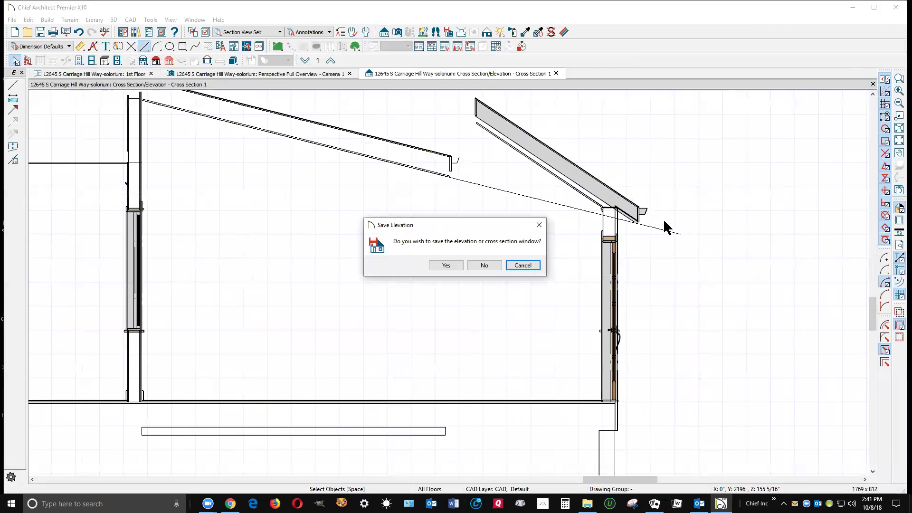
click(494, 264)
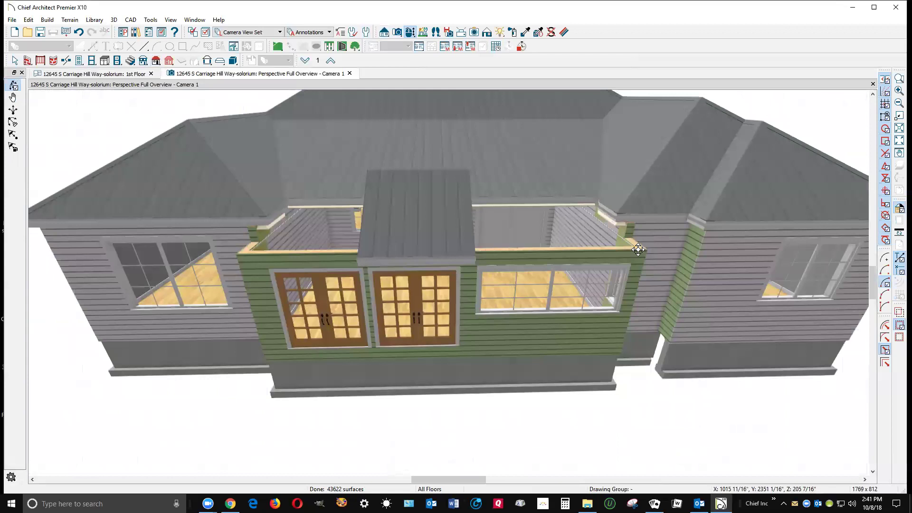
Delete the separate 8' wide roof plane over the addition's double doors on the first-floor plan.
key(ctrl+Tab)
scroll(556, 281, up, 1)
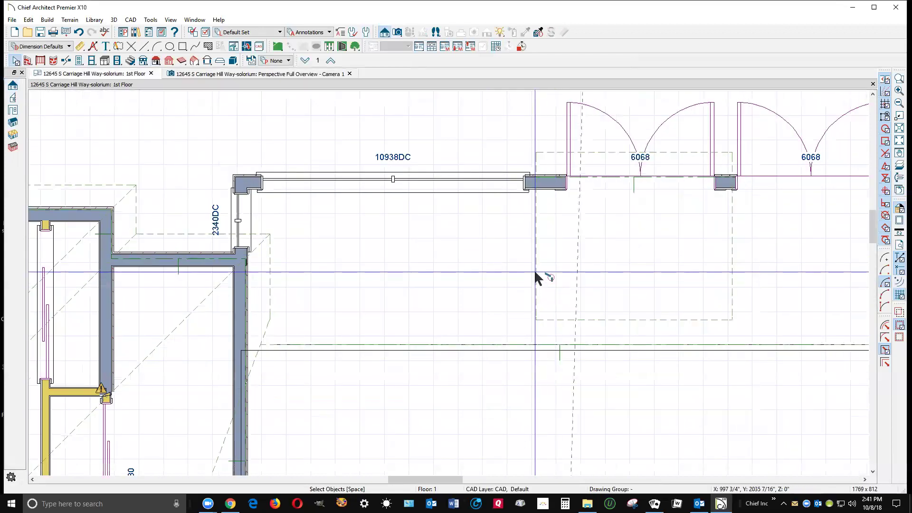
click(536, 273)
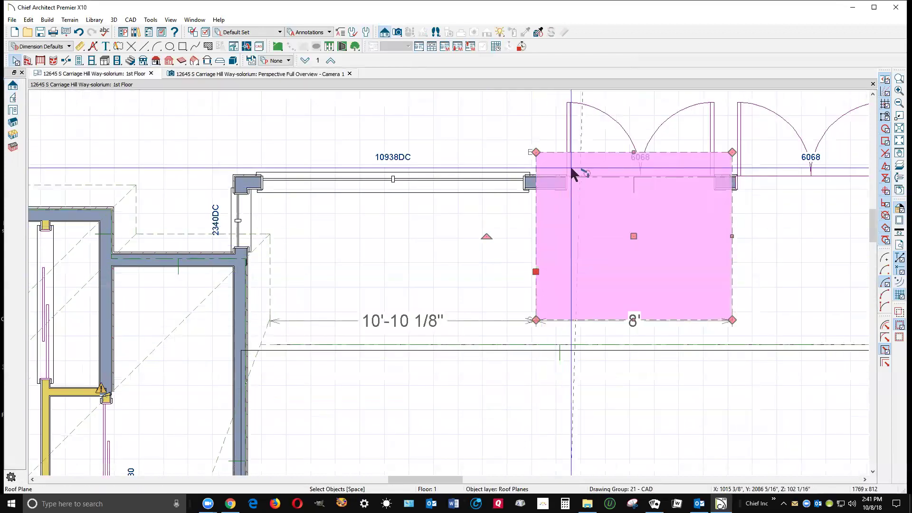
key(Delete)
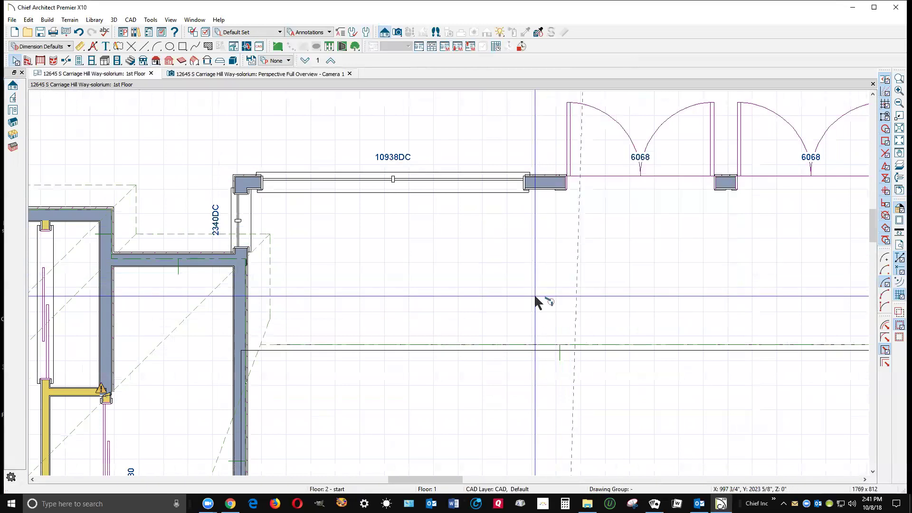
click(527, 351)
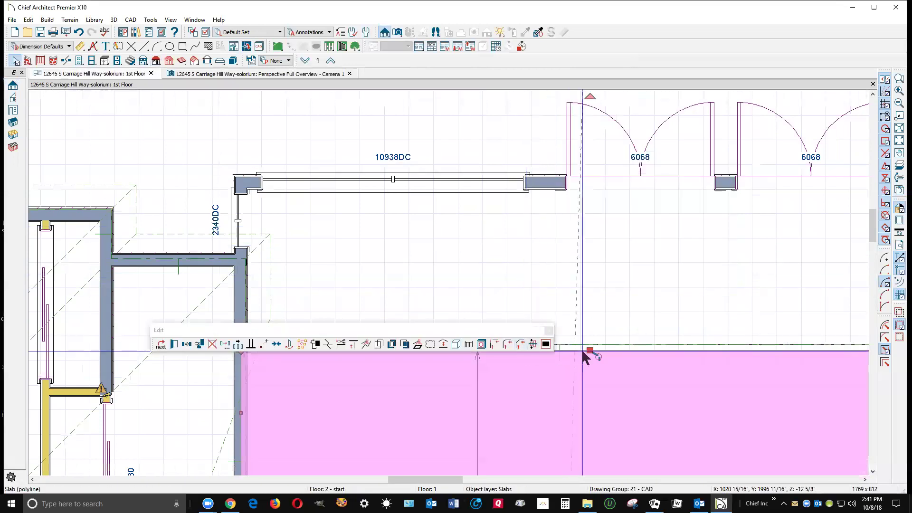
drag(590, 350, 434, 145)
click(409, 158)
click(440, 144)
click(498, 148)
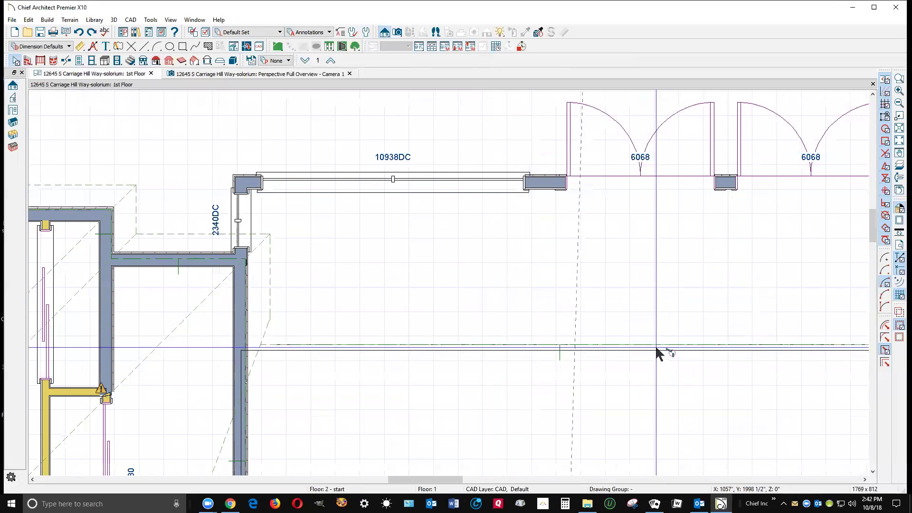
click(604, 360)
scroll(586, 352, down, 1)
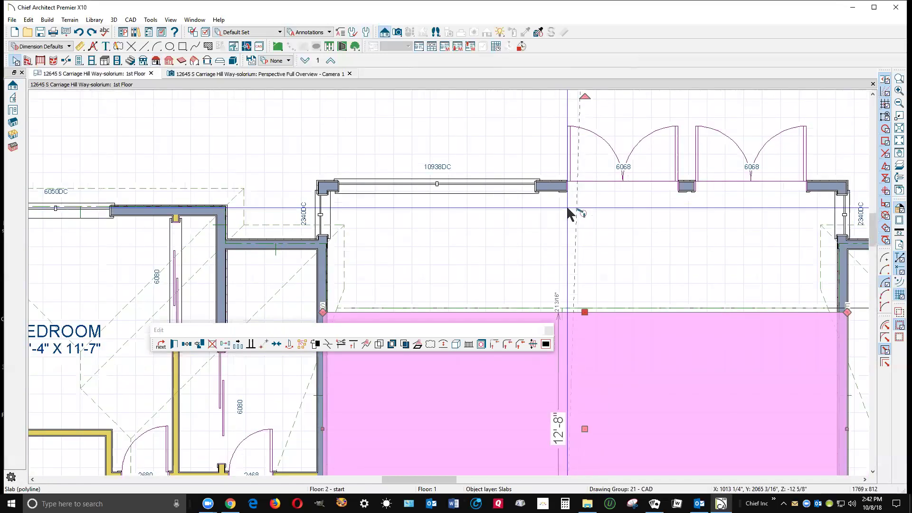
click(570, 255)
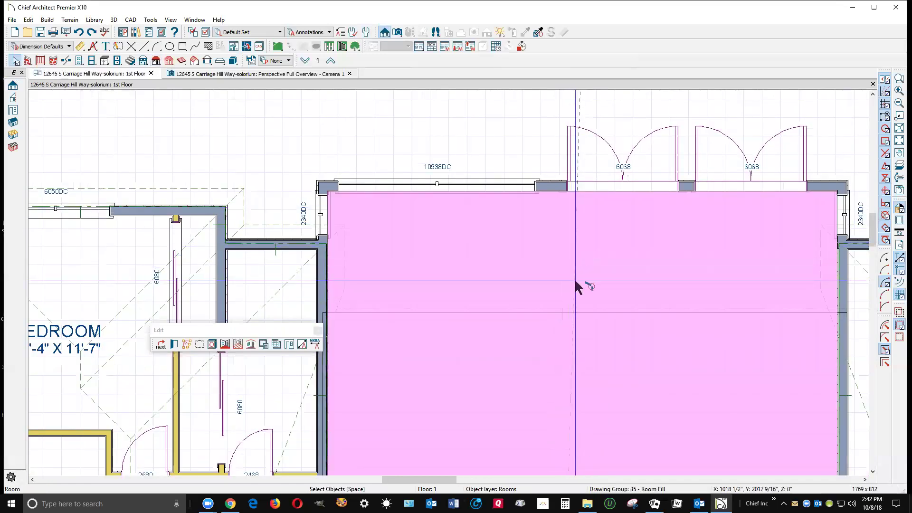
key(Escape)
click(604, 307)
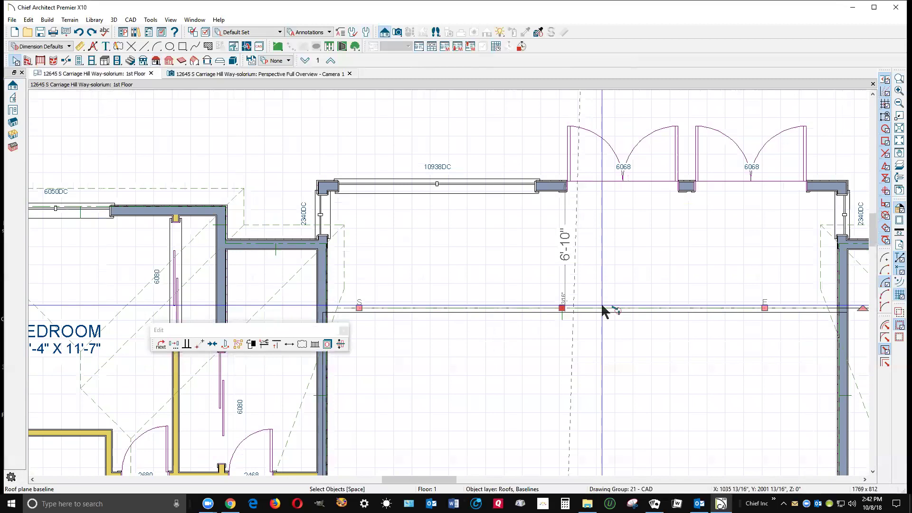
click(603, 310)
Extend the existing rear roof plane's eave edge beyond the addition's outer wall and adjust its overhang distance from that wall.
scroll(809, 432, up, 1)
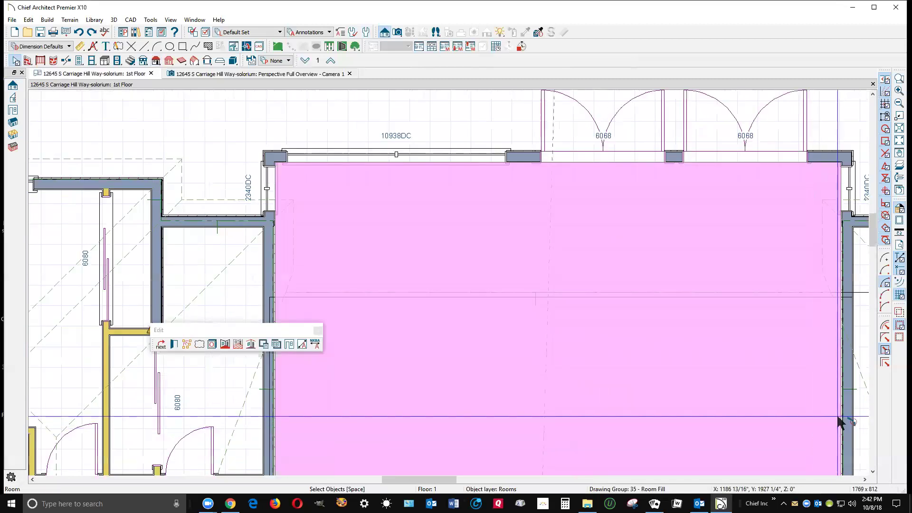
click(865, 393)
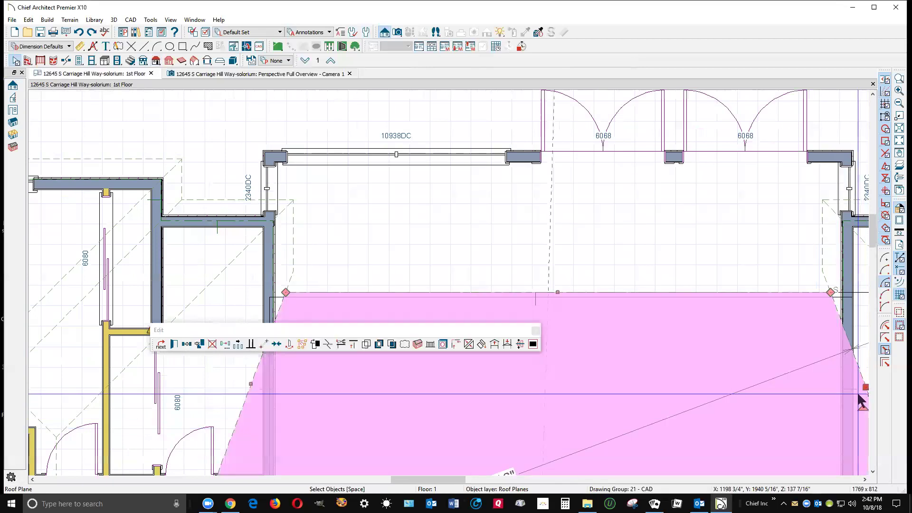
drag(558, 292, 550, 117)
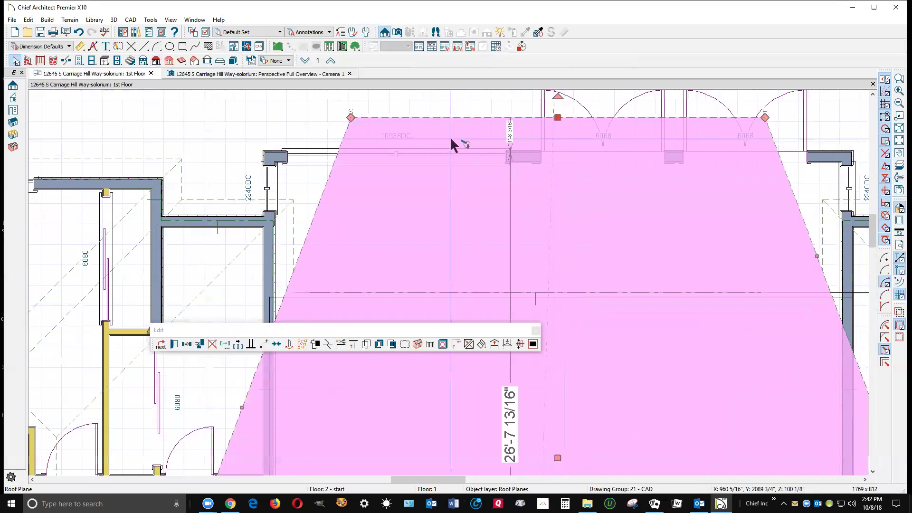
click(508, 137)
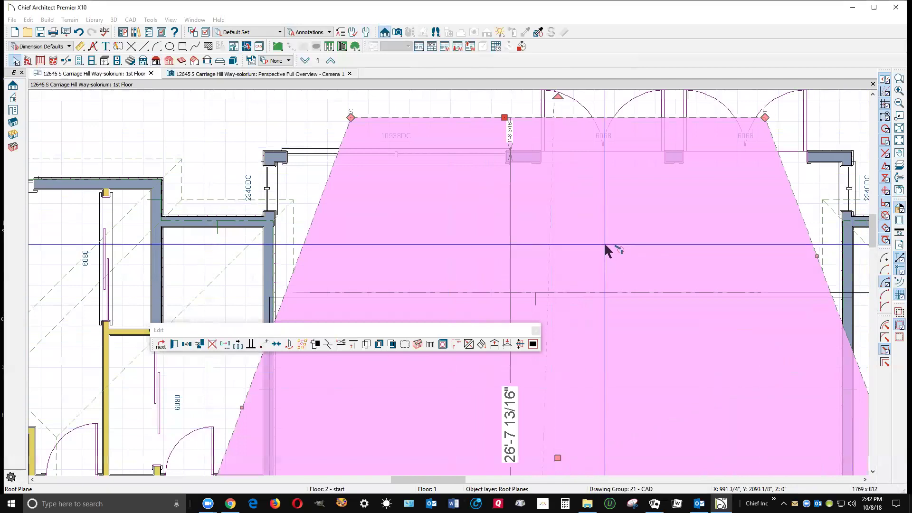
key(ctrl+z)
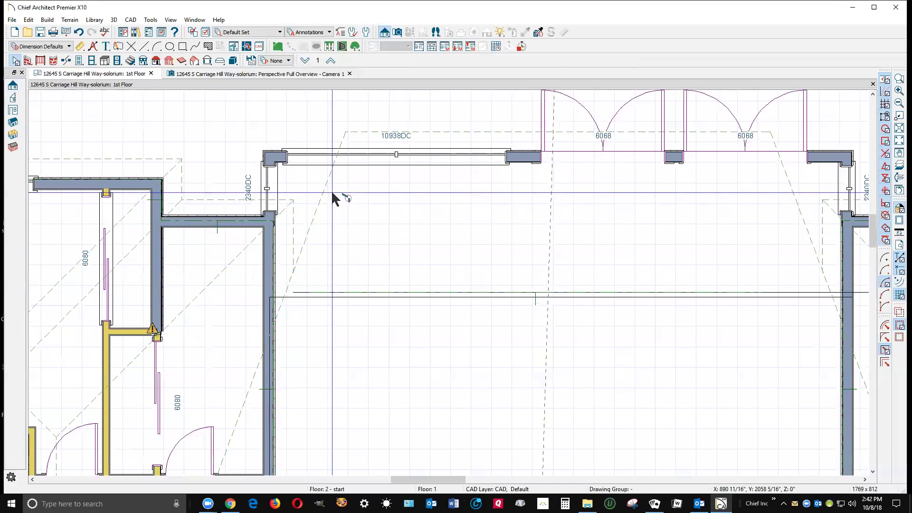
Add a break to each slanting side edge of the extended roof plane at the corners of the adjoining side roofs.
scroll(302, 191, down, 1)
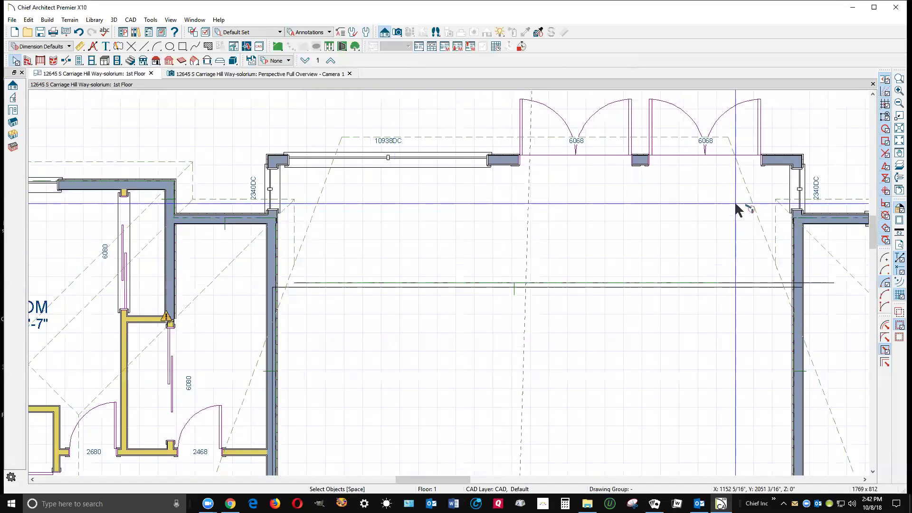
click(748, 190)
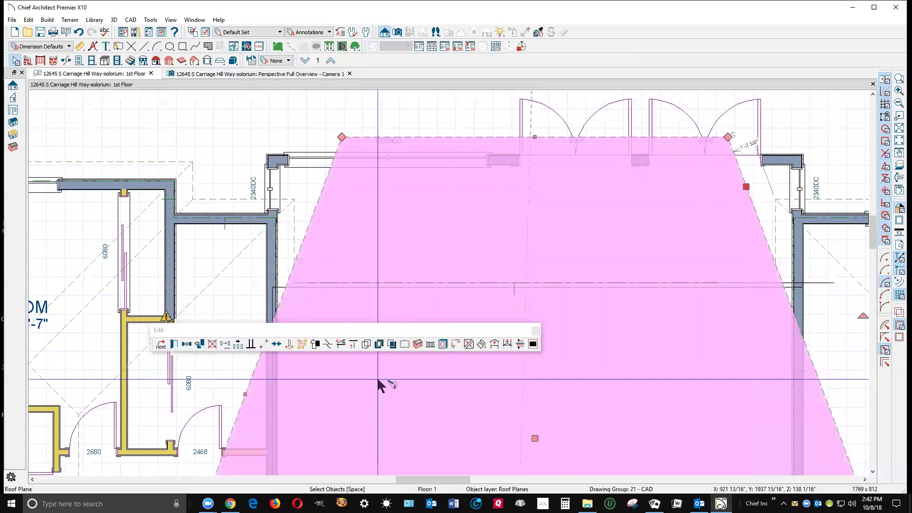
click(328, 342)
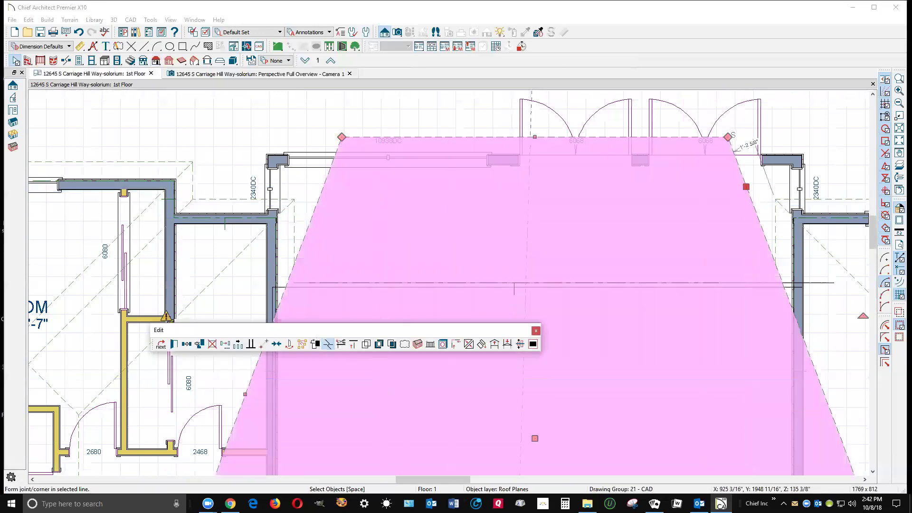
click(776, 266)
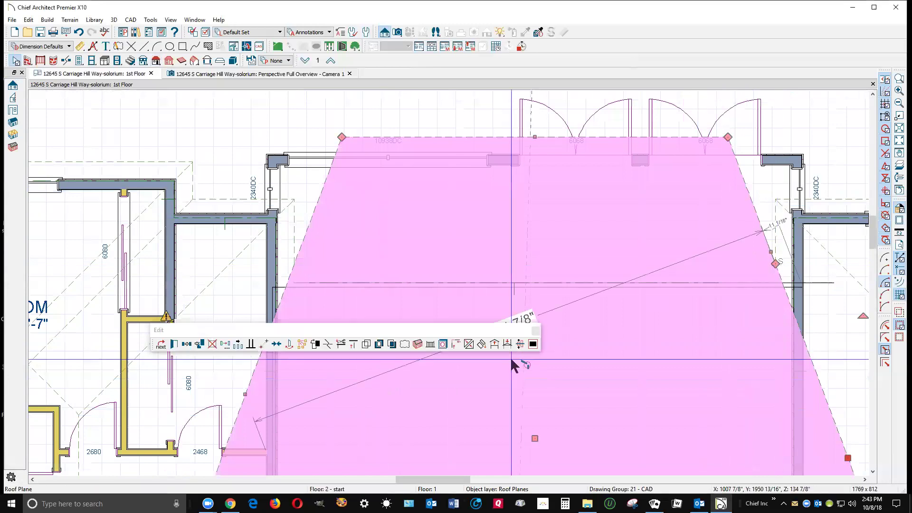
click(328, 344)
click(295, 264)
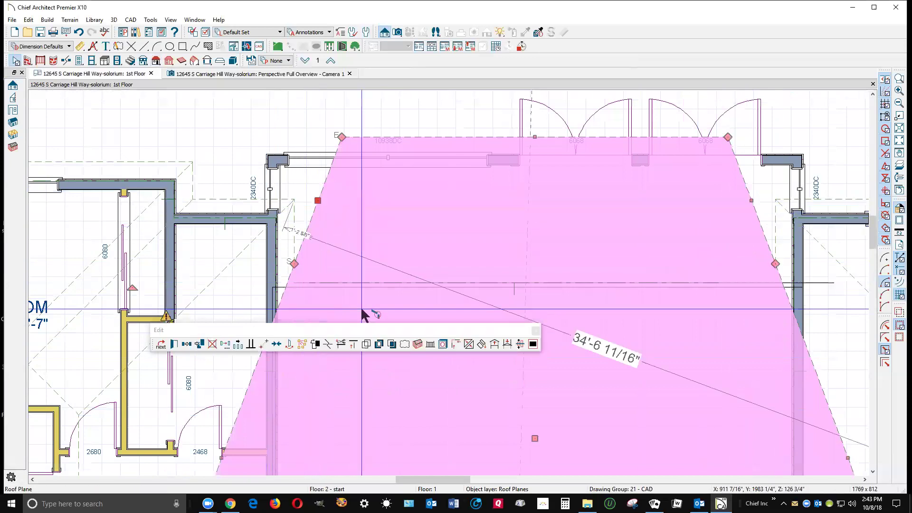
Make the roof plane's outer edge segment on the bedroom side parallel to the side wall and move it about 4' outward past the wall.
click(251, 344)
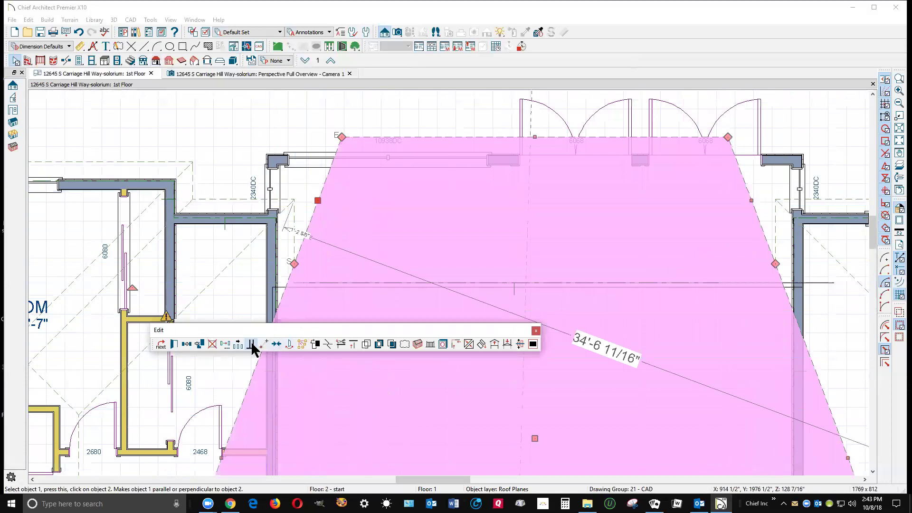
click(270, 256)
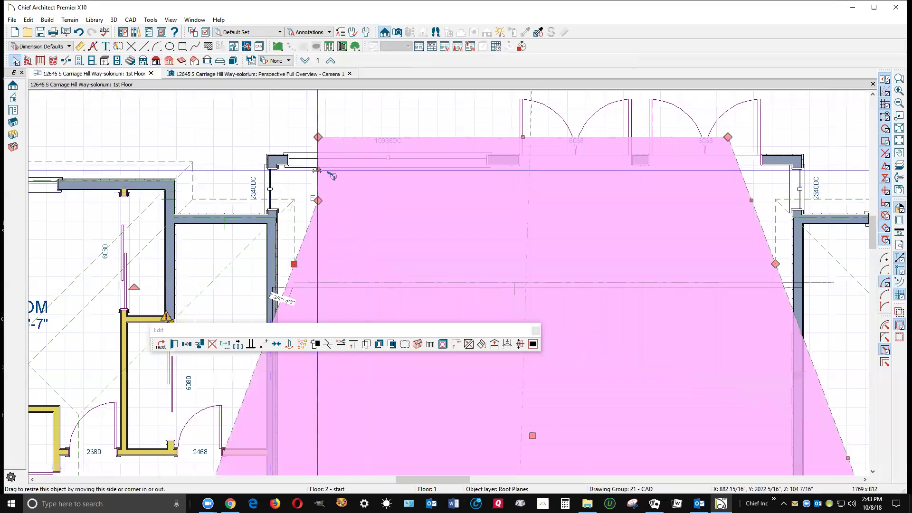
drag(317, 171, 244, 186)
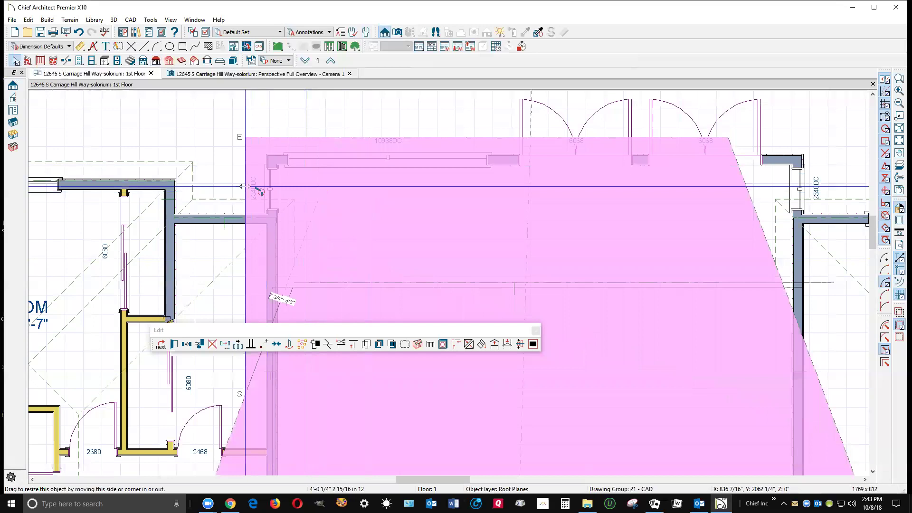
key(Escape)
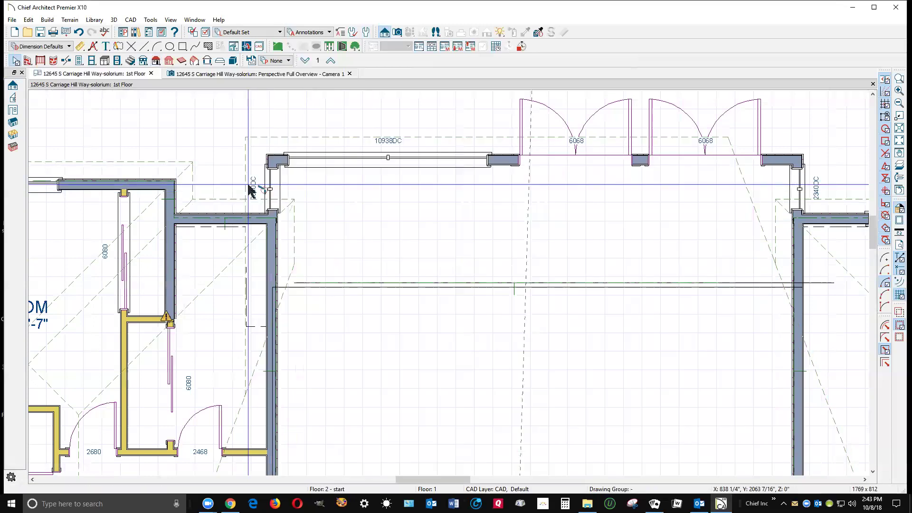
Check the bedroom-side roof edge's overhang dimension from the addition's side wall.
click(247, 185)
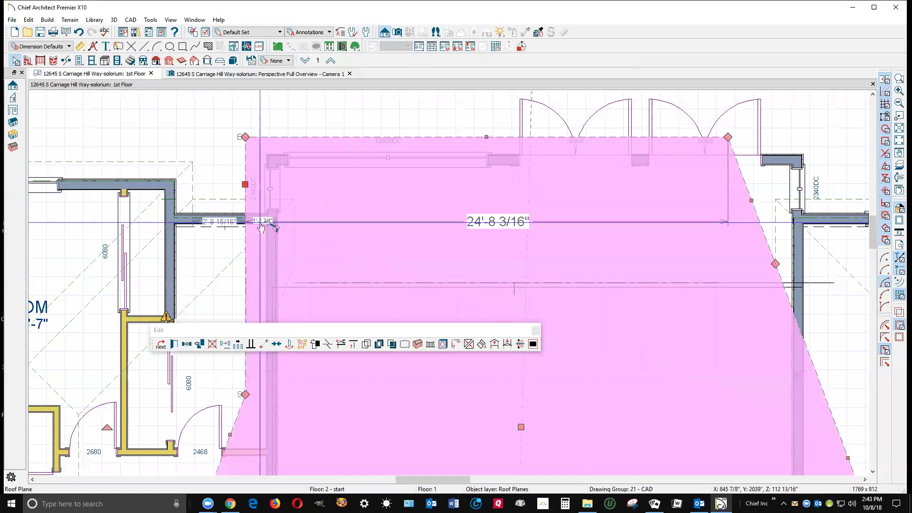
scroll(260, 235, up, 4)
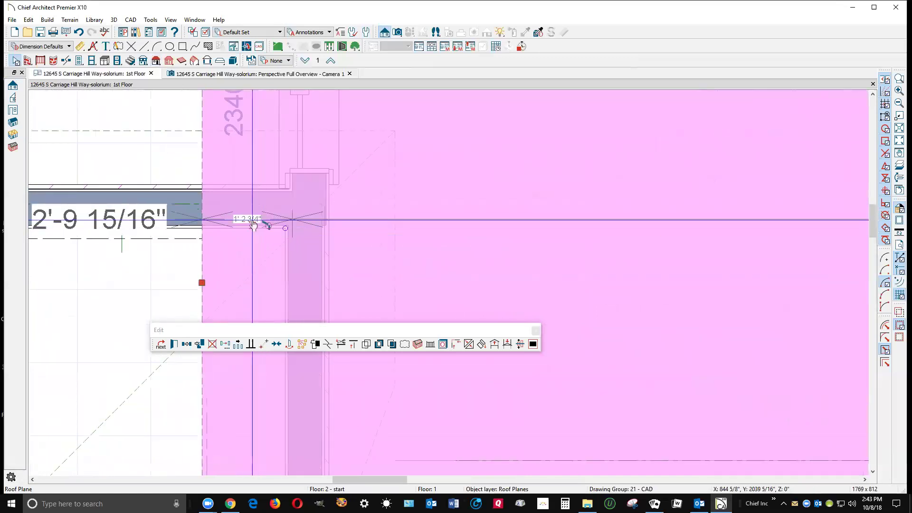
click(256, 220)
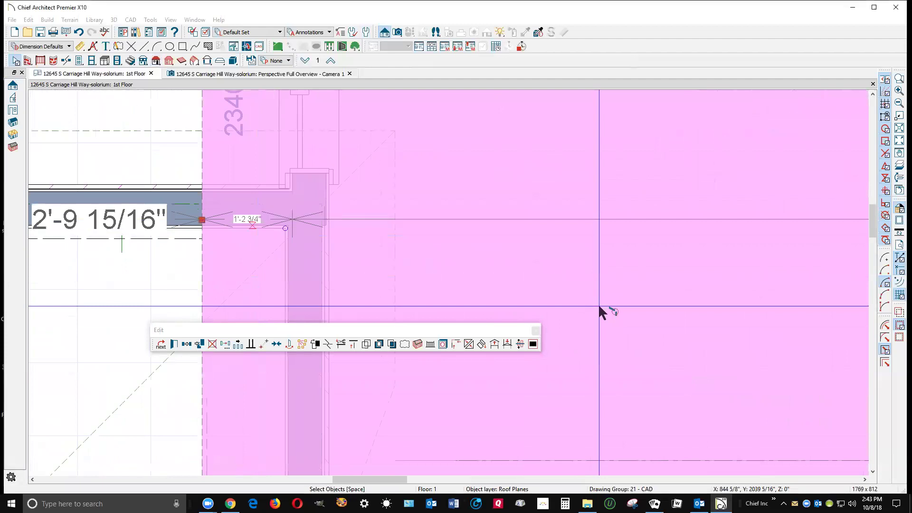
key(Escape)
scroll(467, 305, down, 5)
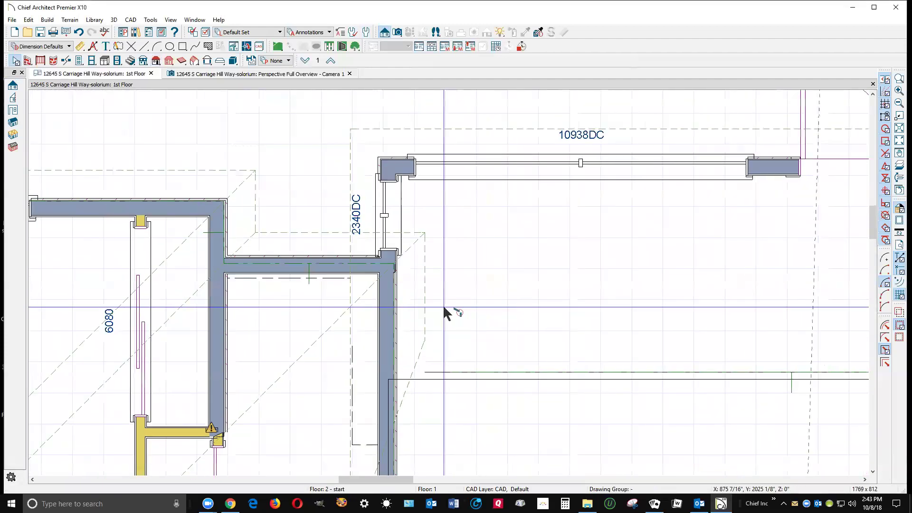
scroll(445, 307, down, 5)
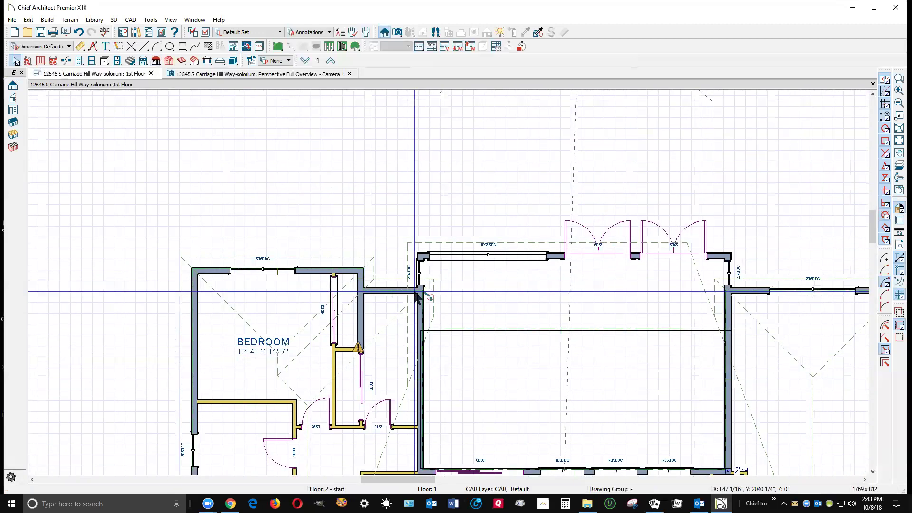
Make the roof plane's outer edge segment opposite the bedroom parallel to the addition's side wall and move it about 14" past the wall.
scroll(766, 279, up, 5)
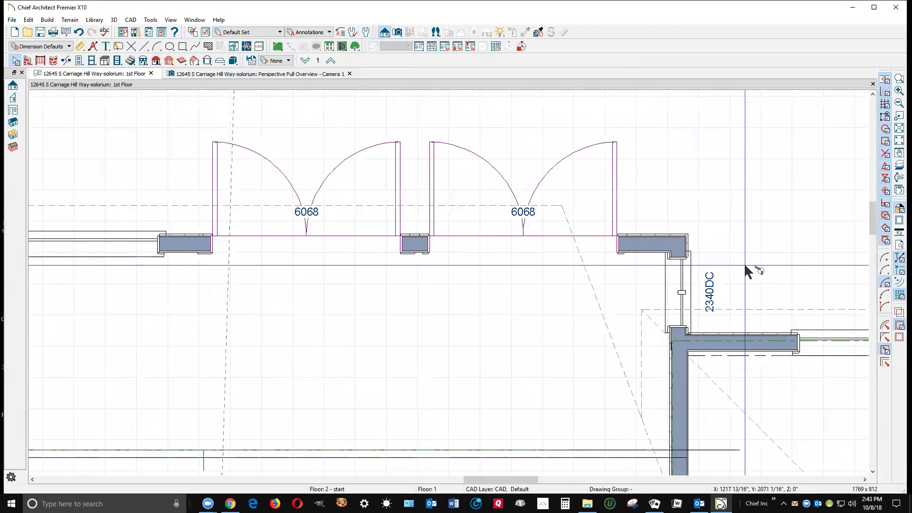
click(598, 295)
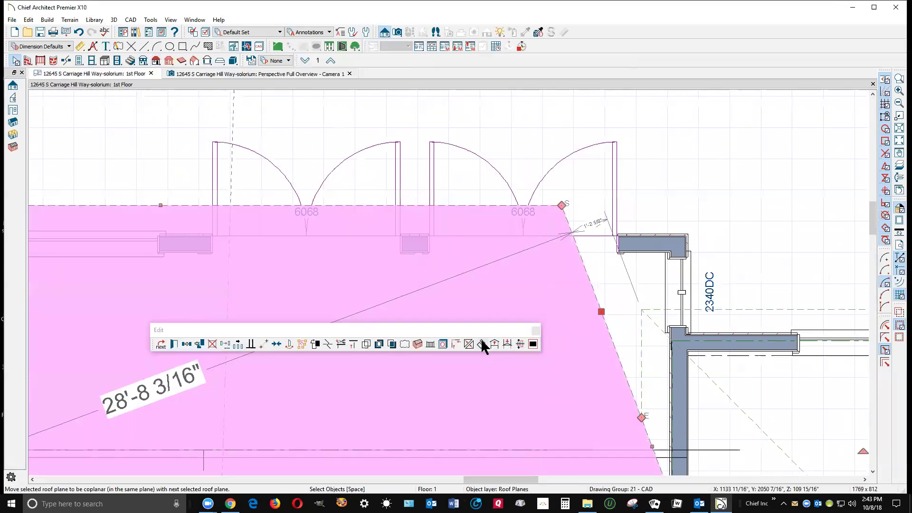
click(247, 344)
click(672, 353)
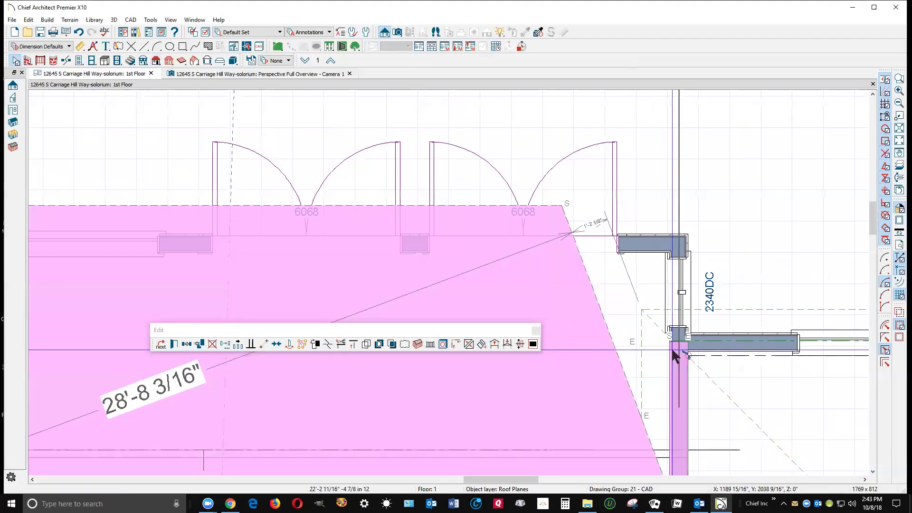
click(673, 351)
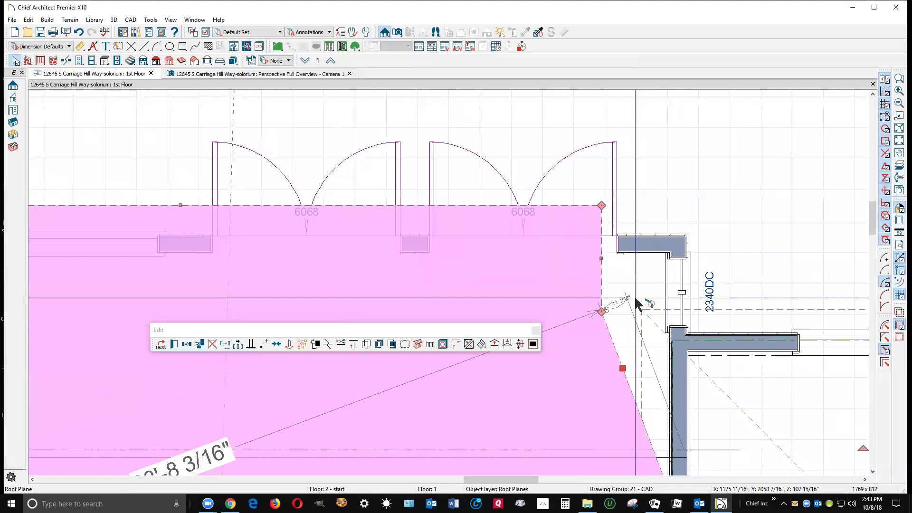
drag(602, 258, 721, 290)
click(726, 270)
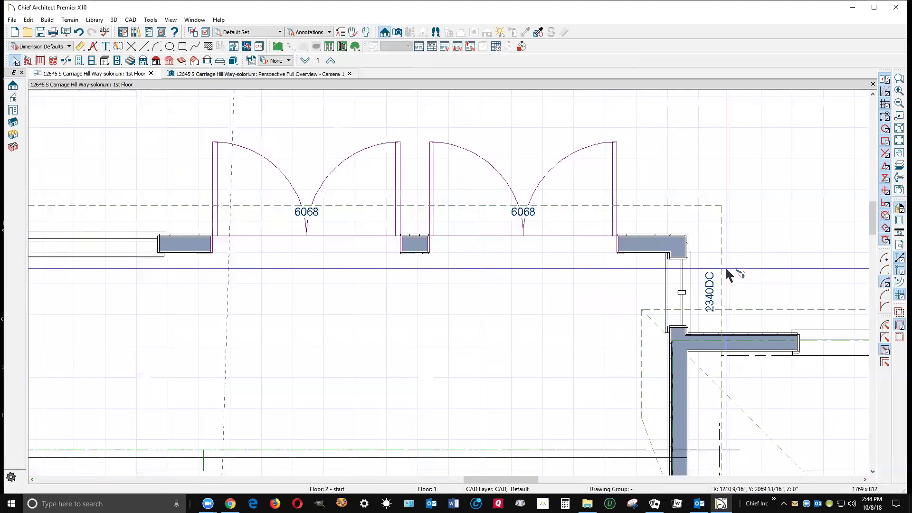
Set that roof edge's overhang from the addition's side wall to 12".
click(727, 269)
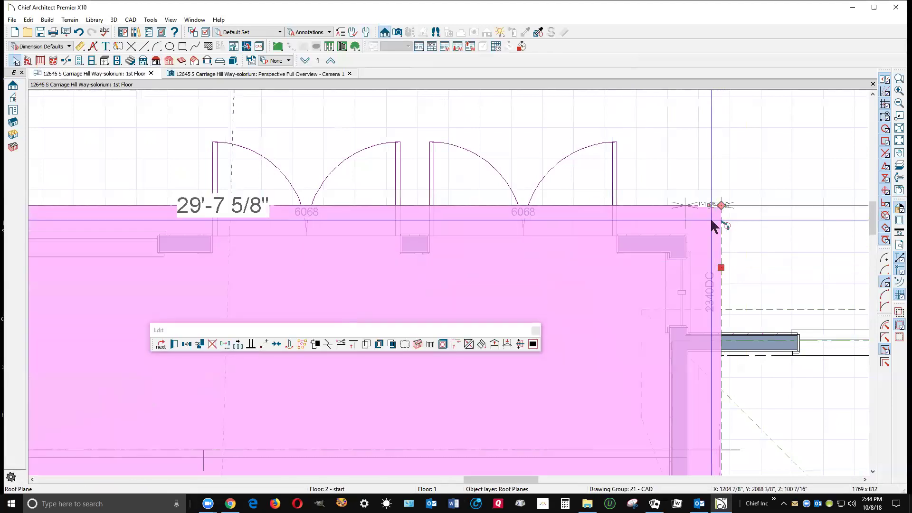
click(697, 208)
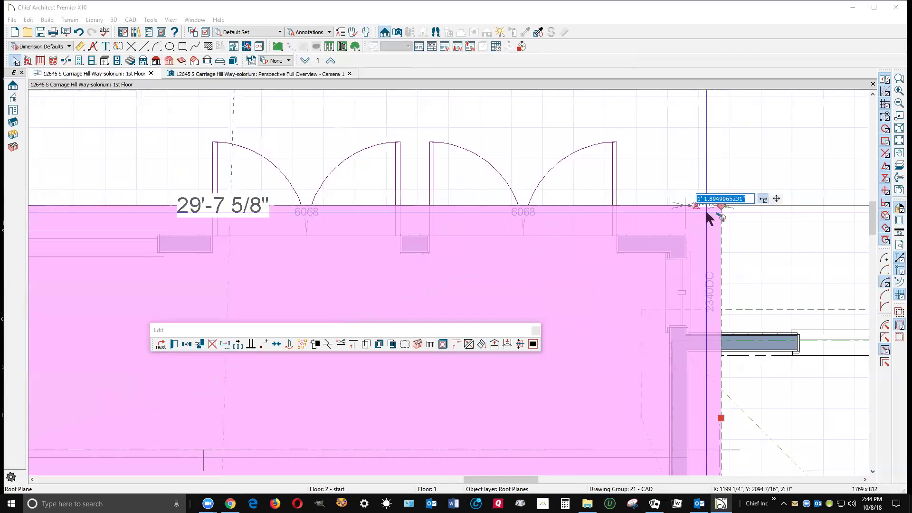
text(12)
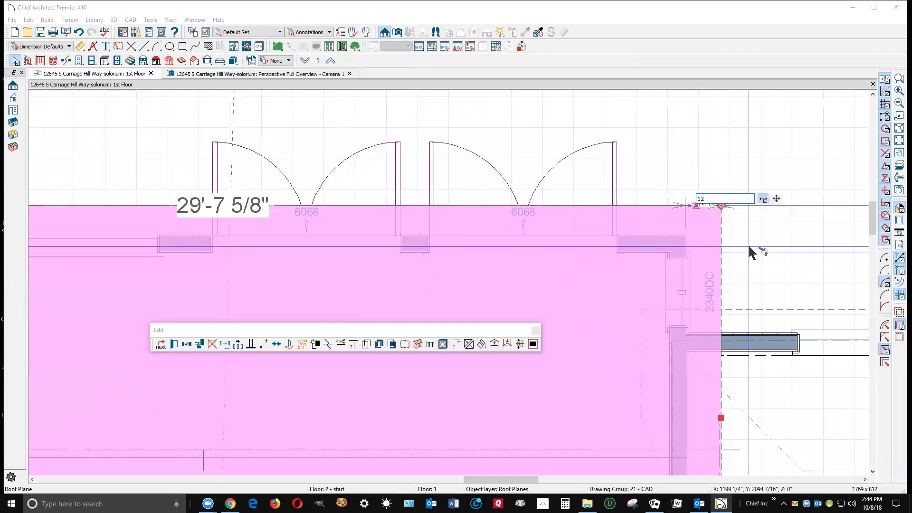
key(Return)
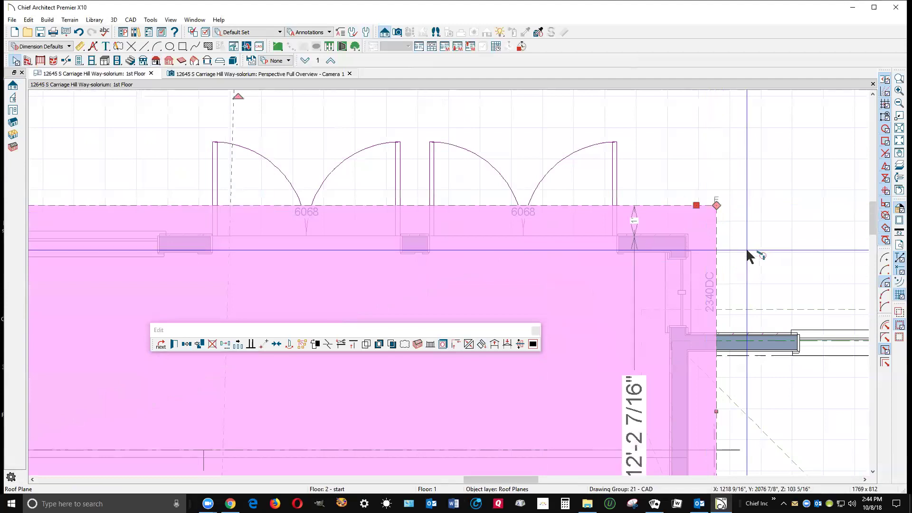
click(742, 236)
Examine the extended roof over the rear addition from several angles in the 3D overview and close that view.
scroll(752, 210, down, 3)
scroll(754, 212, down, 3)
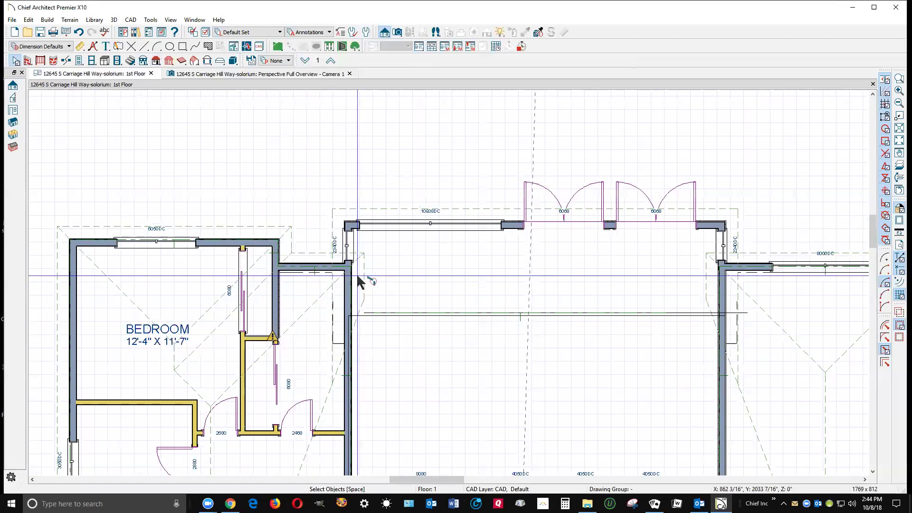
key(ctrl+Tab)
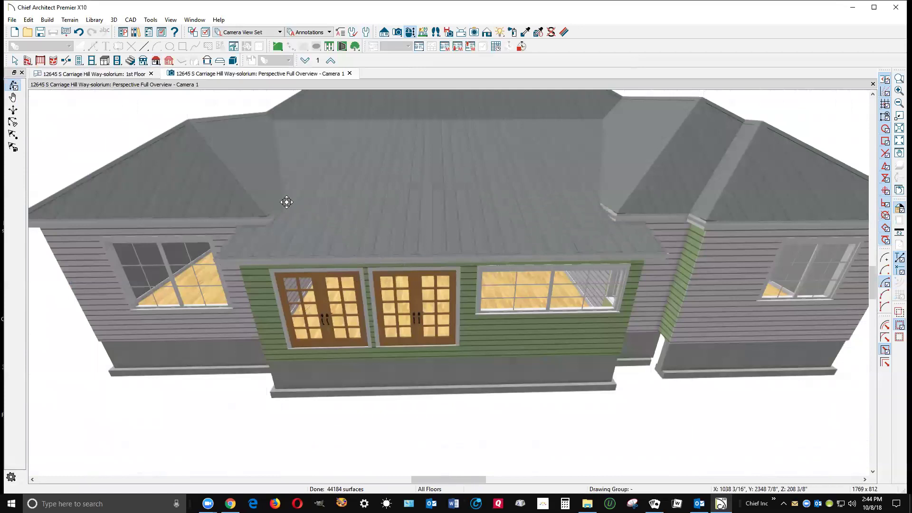
drag(238, 260, 197, 244)
drag(388, 284, 435, 200)
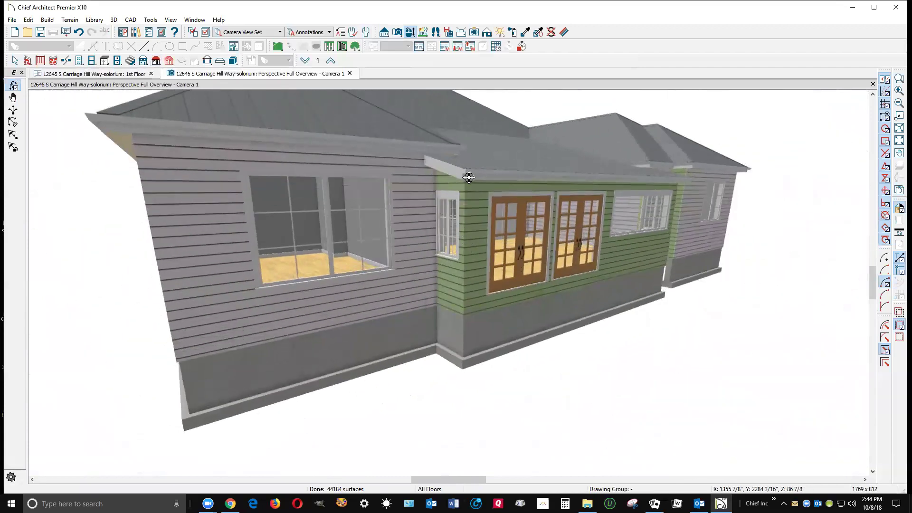
drag(489, 173, 432, 213)
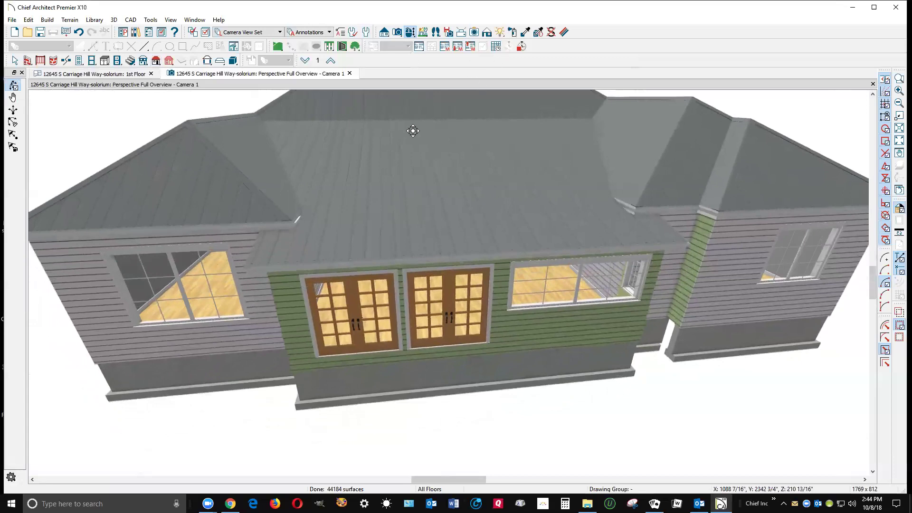
scroll(438, 187, down, 5)
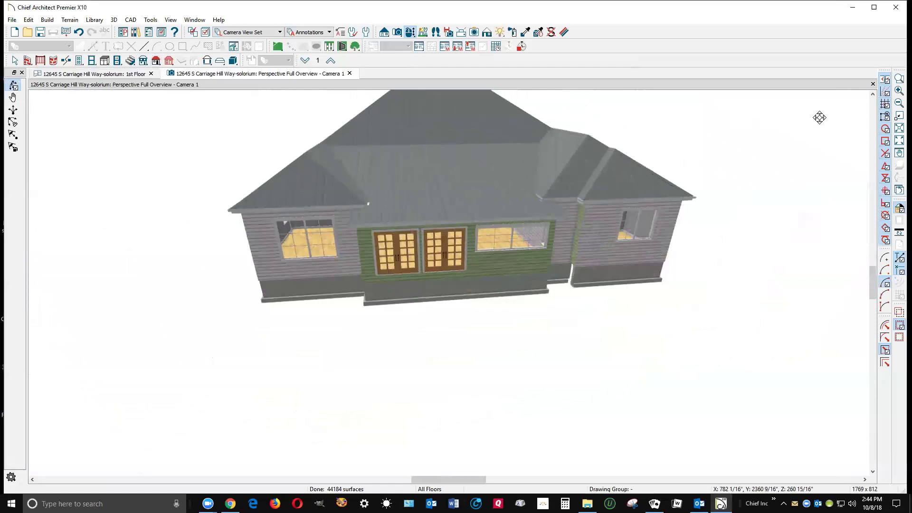
click(873, 94)
drag(872, 94, 873, 94)
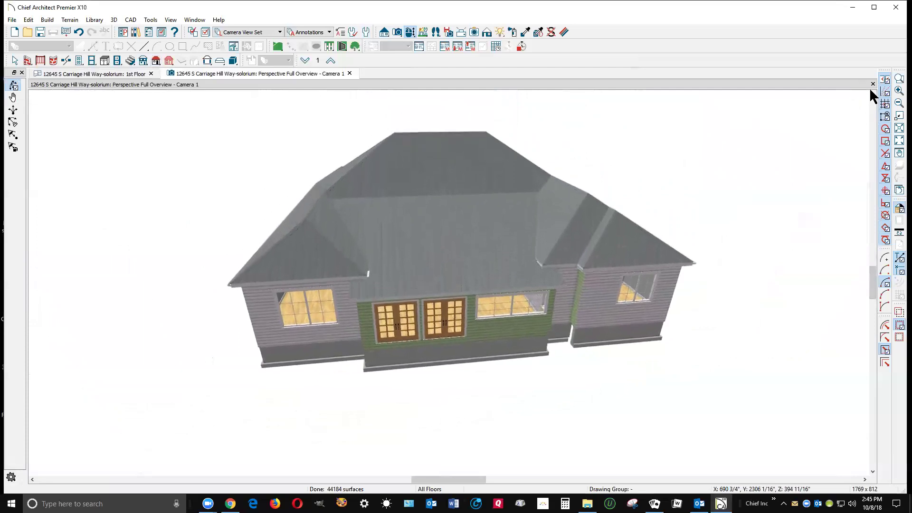
click(873, 84)
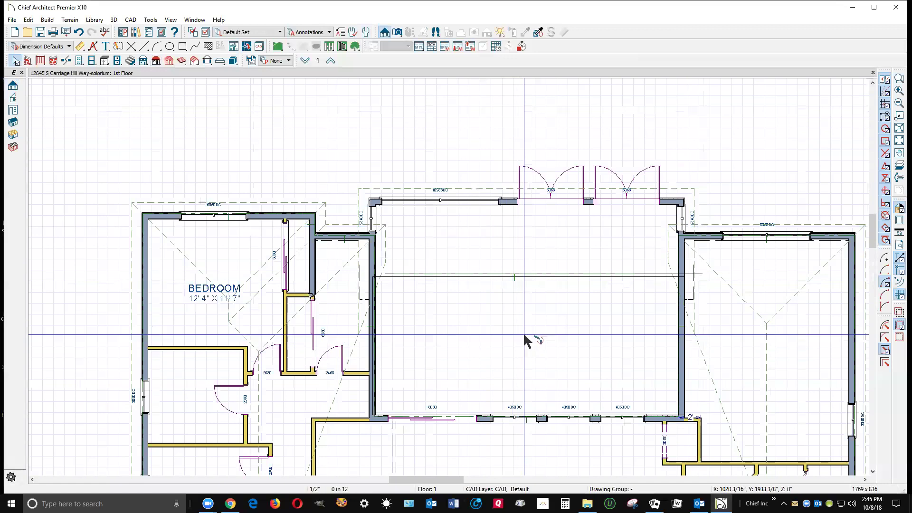
Set the addition room's absolute floor elevation to -4 1/2".
right_click(526, 340)
right_click(469, 242)
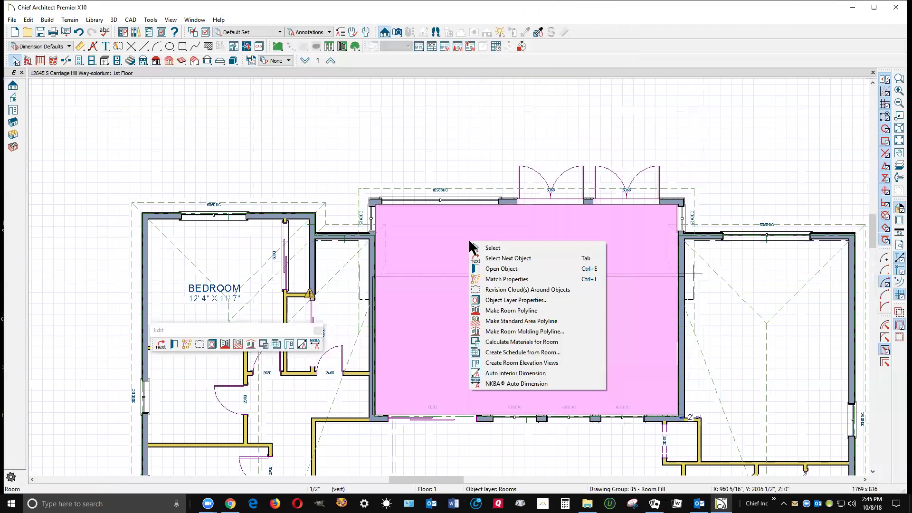
click(507, 269)
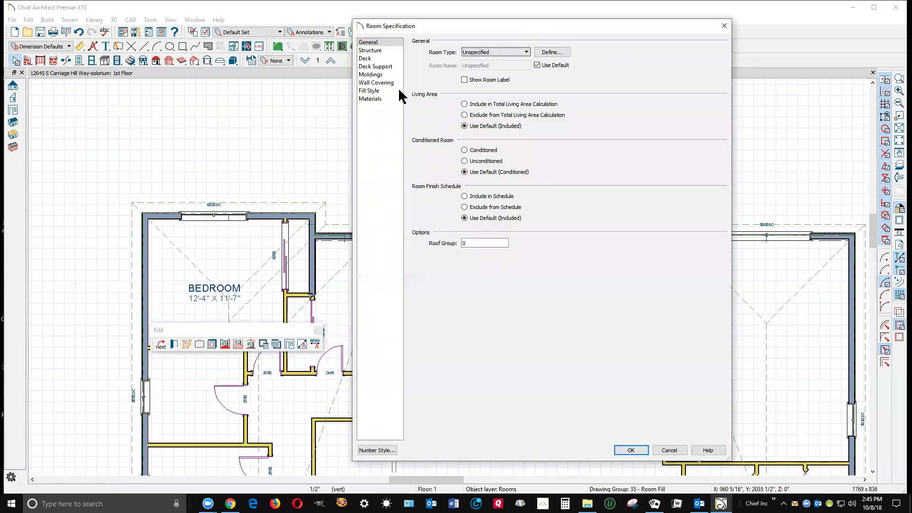
click(372, 49)
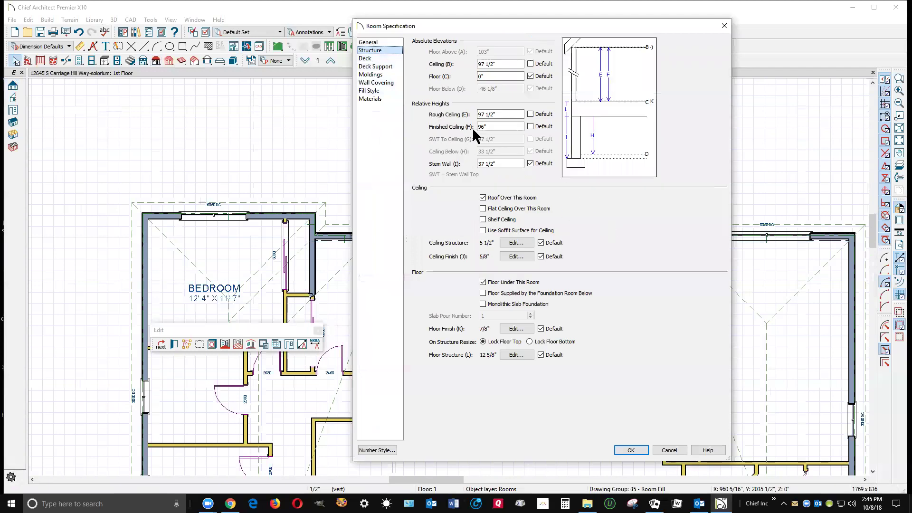
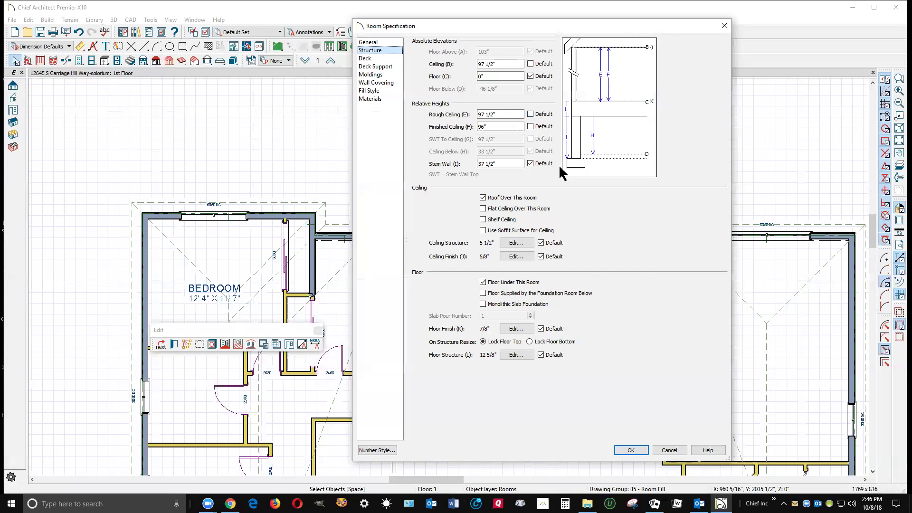
click(530, 76)
click(512, 77)
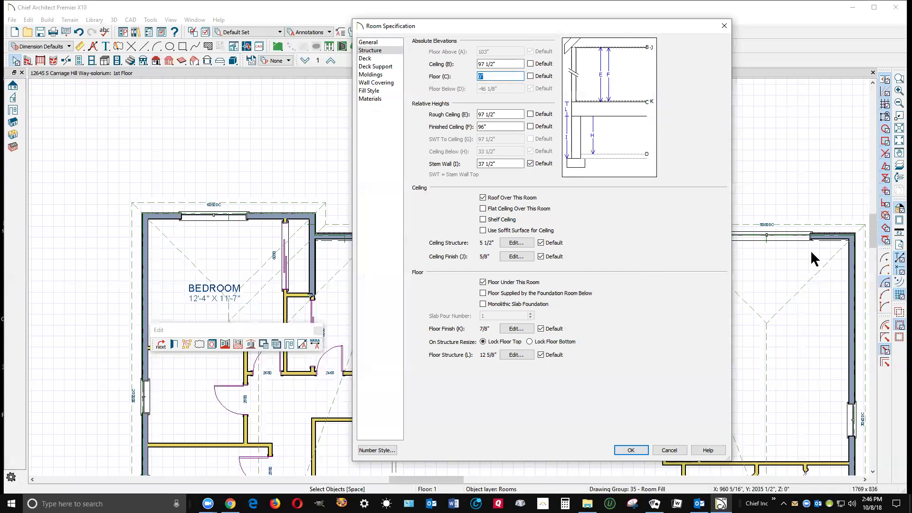
text(-4.5)
key(Tab)
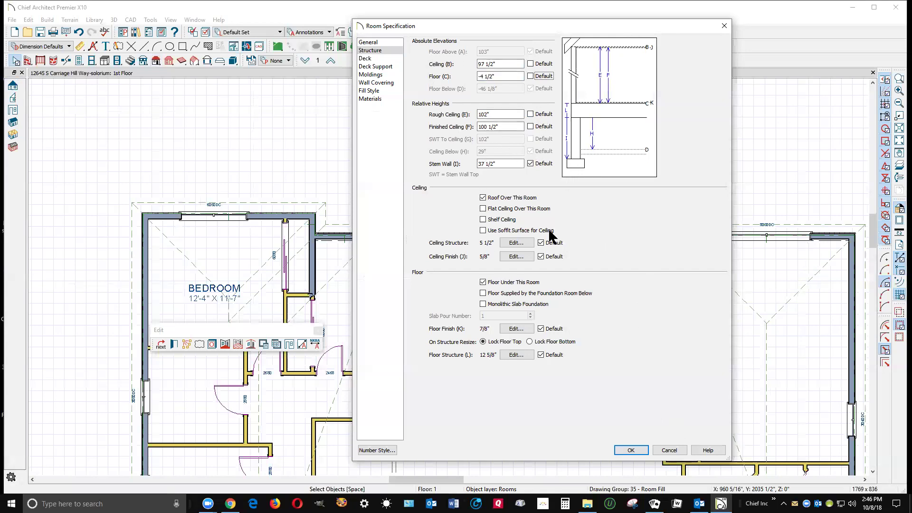
click(630, 450)
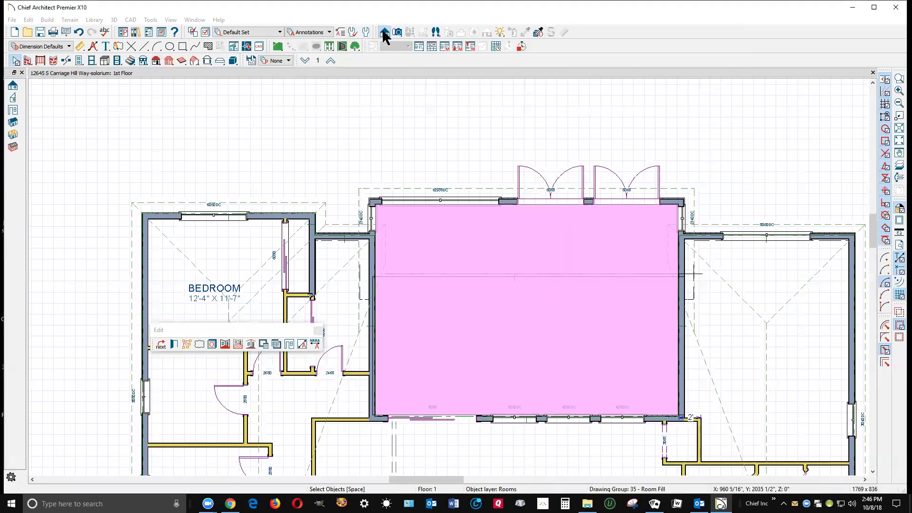
Cut a backclipped cross section through the house and addition, examine the floor framing at their junction, and close the section.
click(397, 32)
click(13, 98)
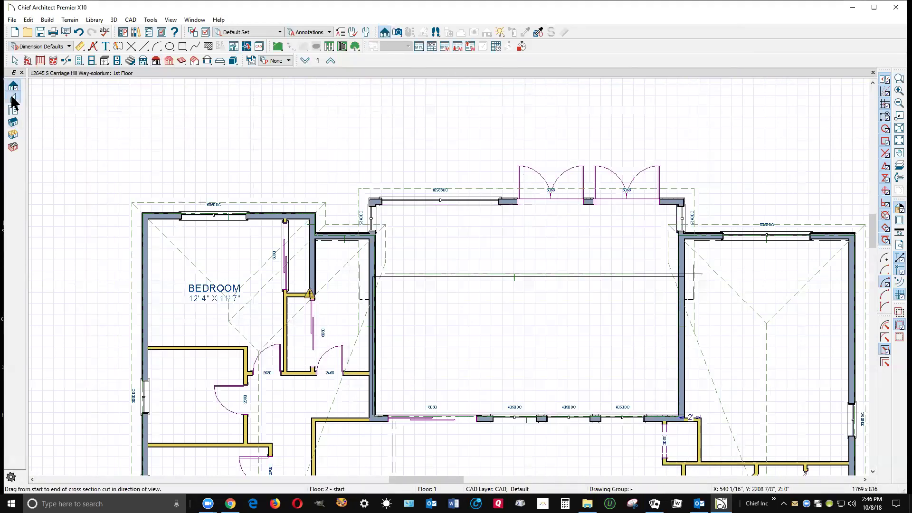
drag(427, 352, 311, 351)
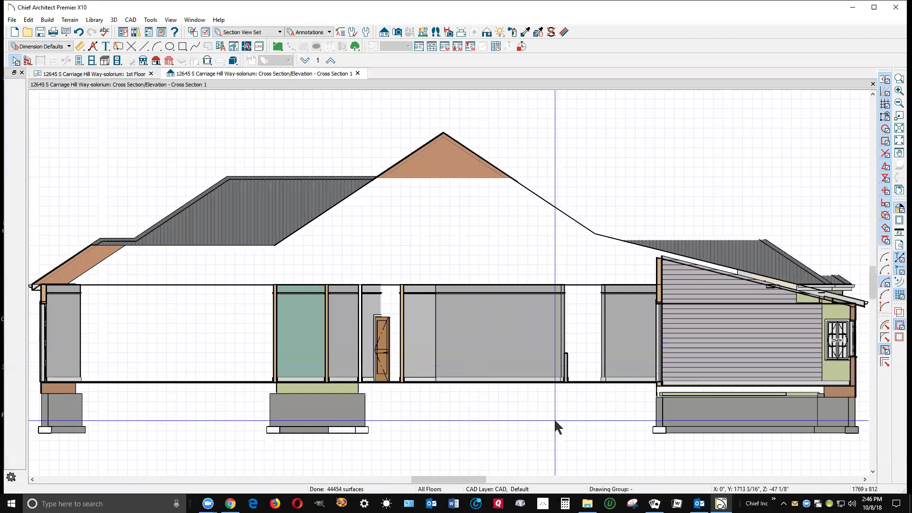
scroll(723, 420, up, 1)
scroll(724, 419, up, 4)
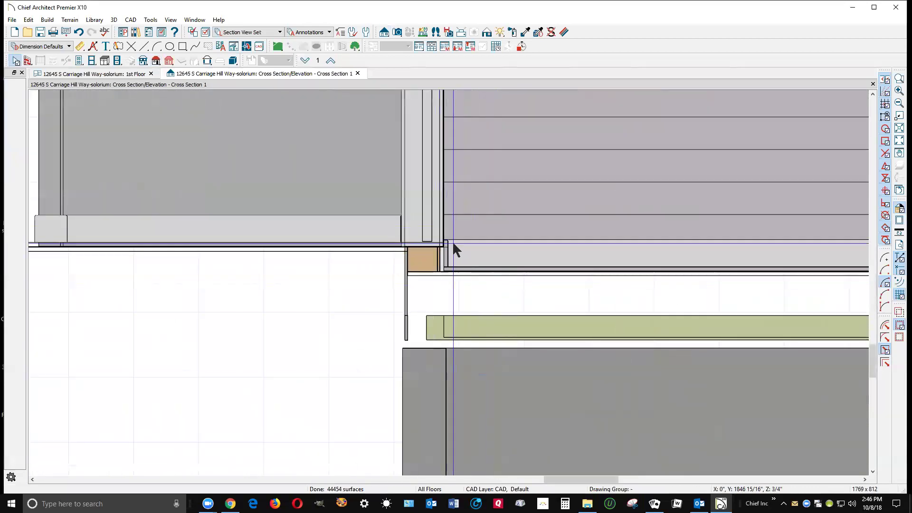
click(444, 274)
key(Escape)
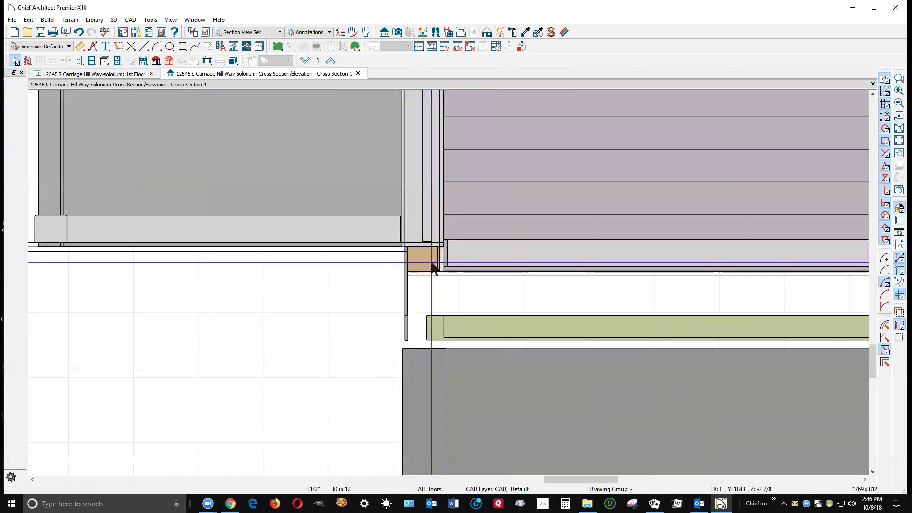
scroll(226, 304, down, 1)
scroll(226, 299, down, 3)
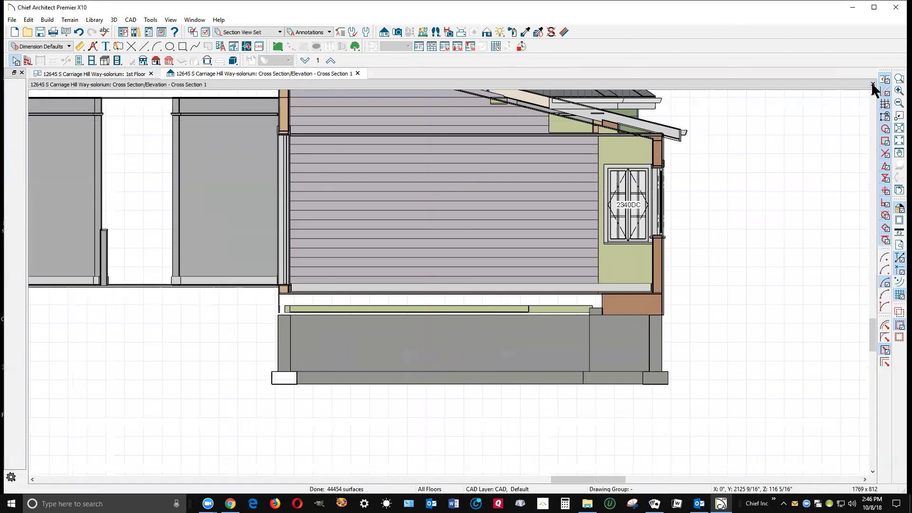
click(873, 85)
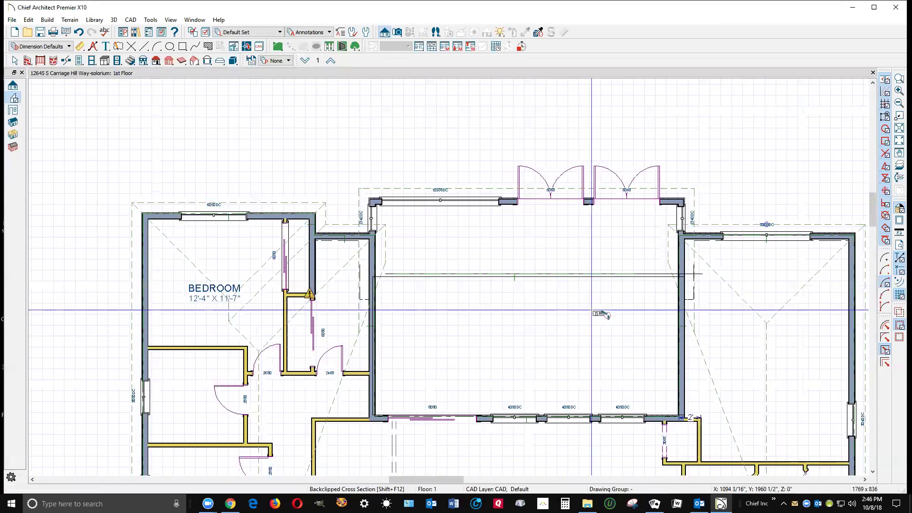
Delete the OSB layer from the addition room's floor structure and set the remaining layer's thickness to 4".
key(space)
right_click(531, 308)
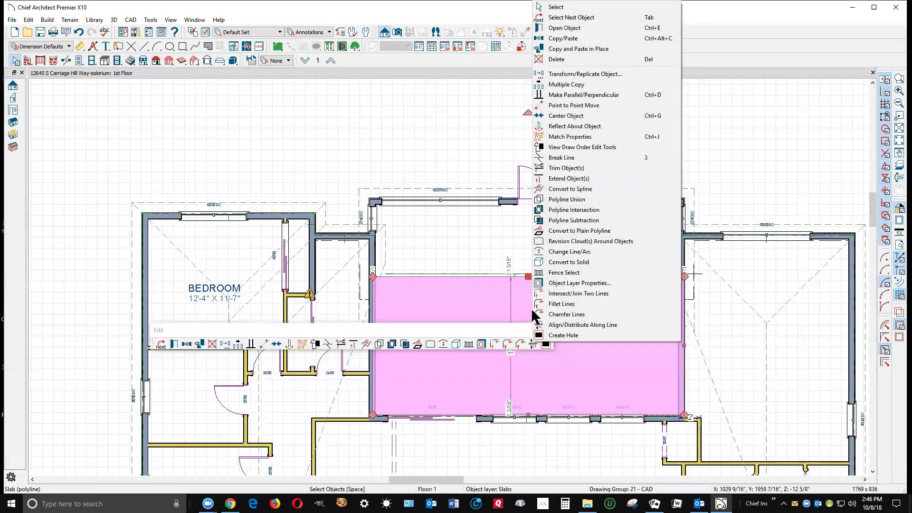
right_click(511, 238)
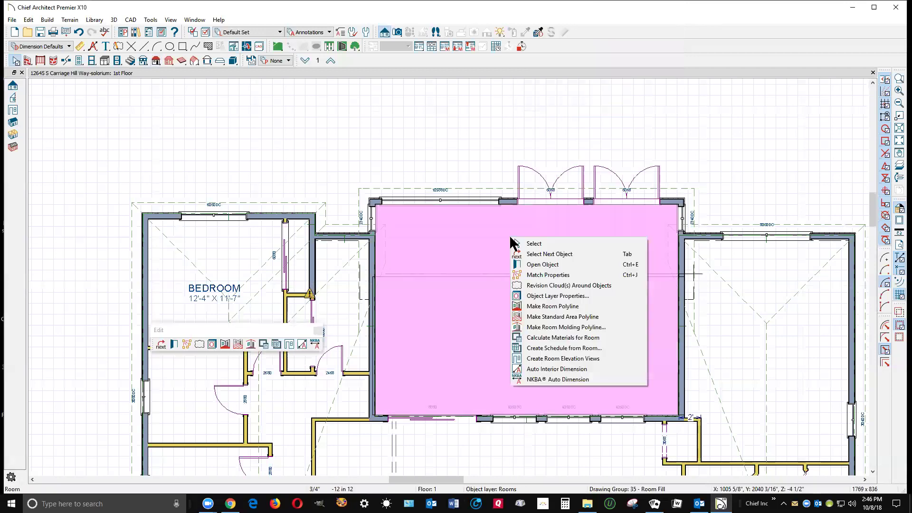
click(561, 266)
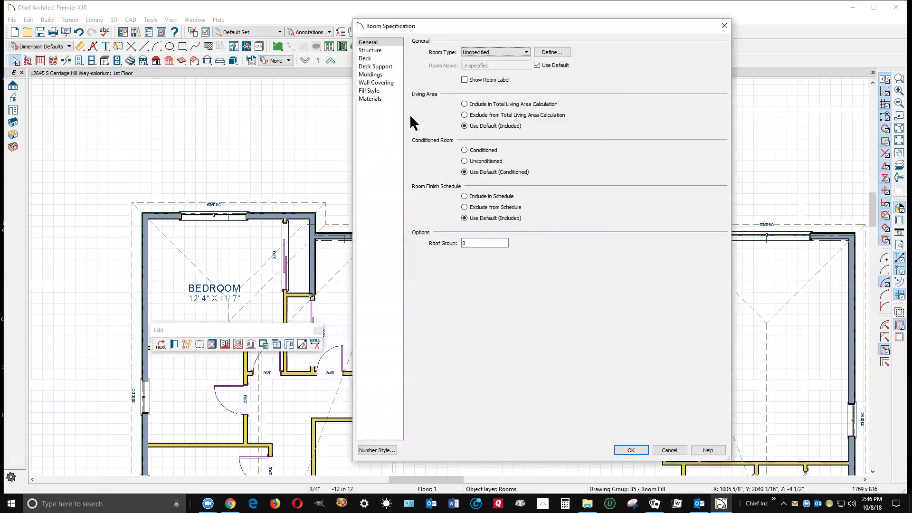
click(380, 51)
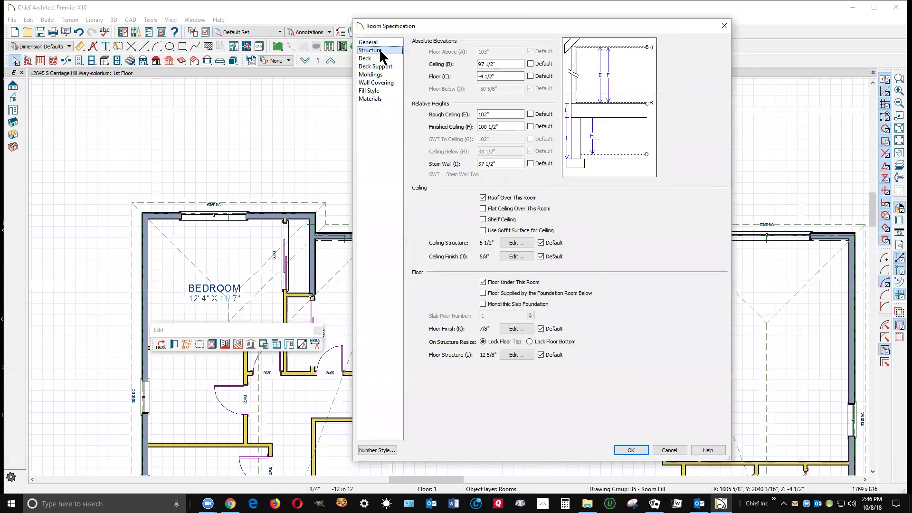
click(541, 355)
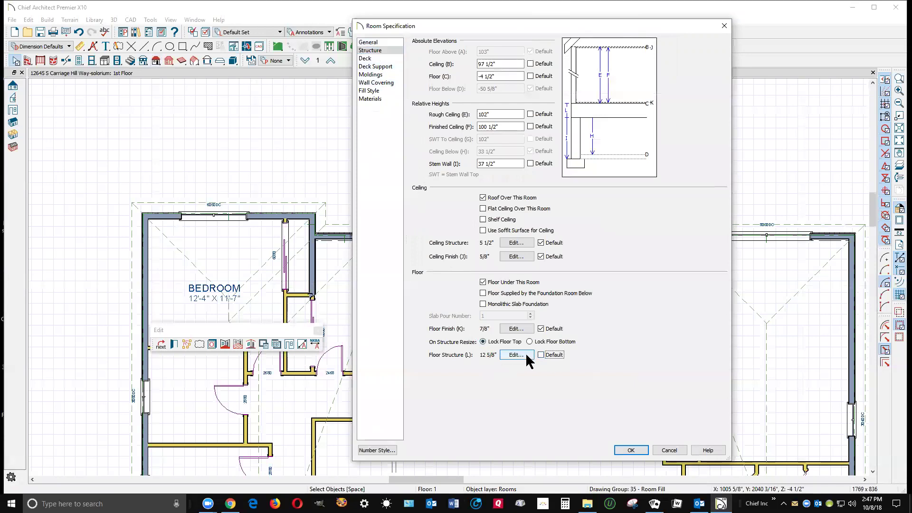
click(526, 355)
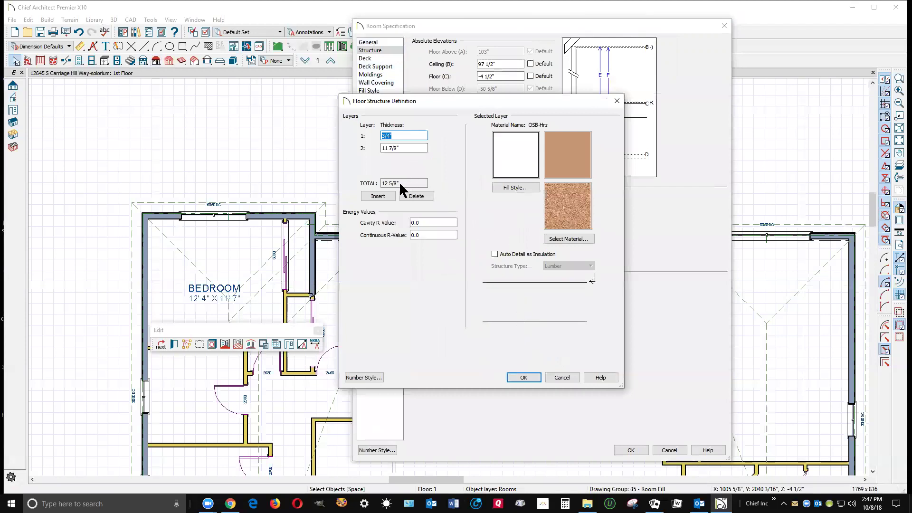
click(411, 195)
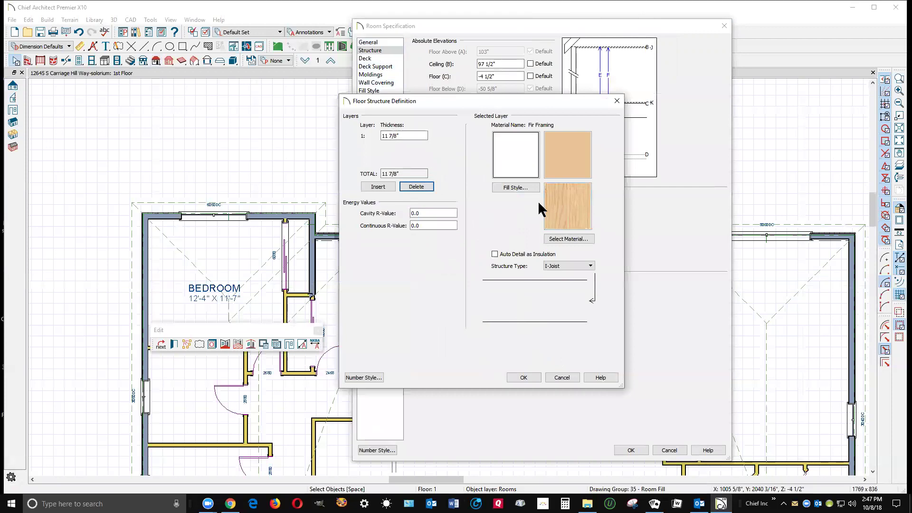
click(404, 136)
text(4)
key(Tab)
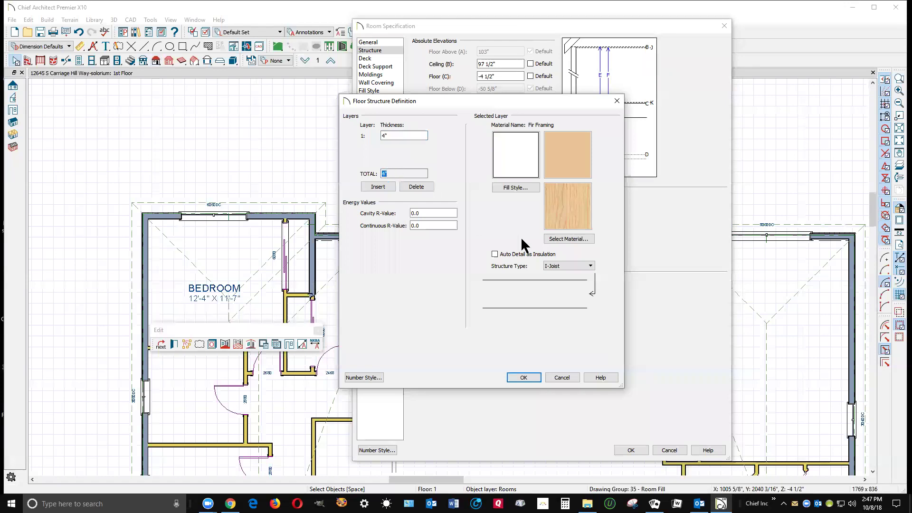
Assign the Concrete material to the floor structure's single layer and accept the floor structure definition.
click(578, 239)
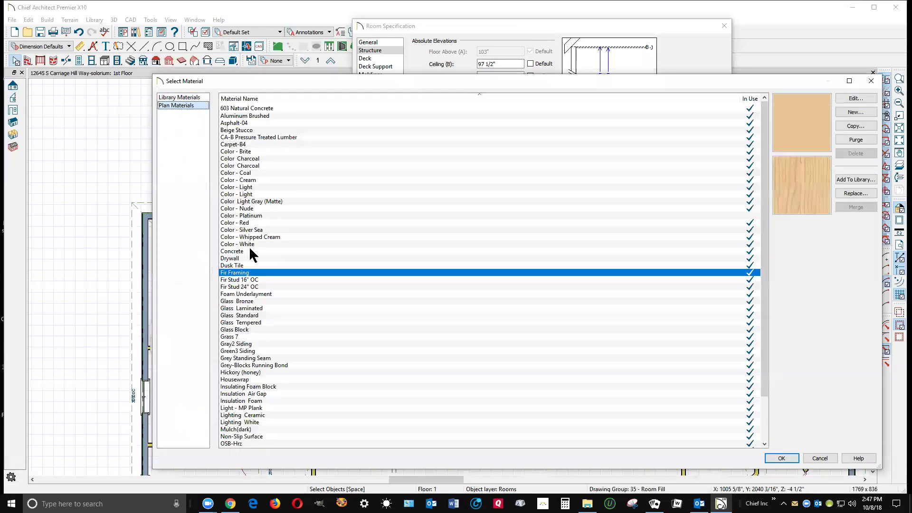
click(244, 252)
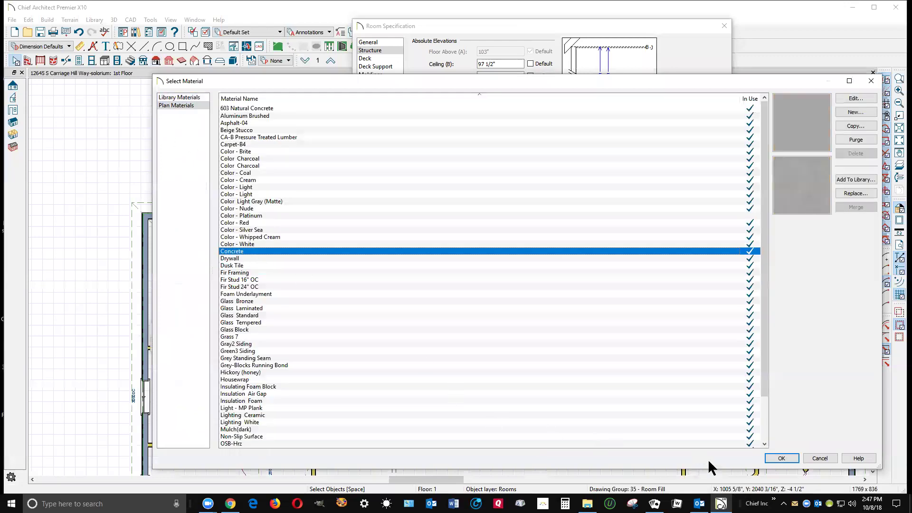
click(779, 458)
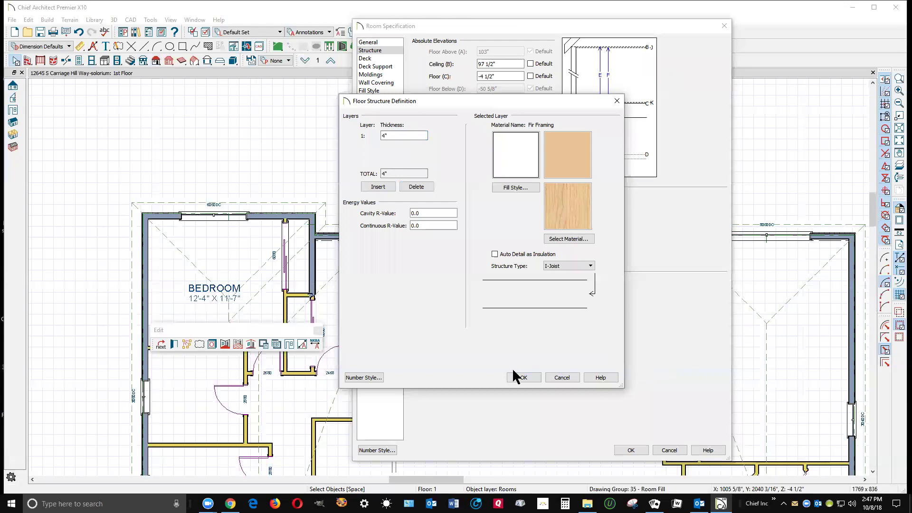
click(524, 378)
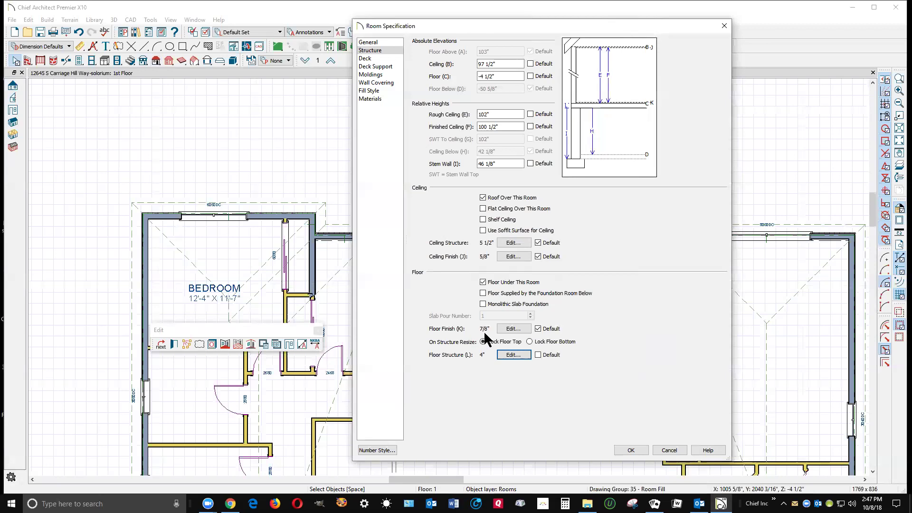
Delete both layers of the addition room's floor finish and apply the room specification.
click(513, 328)
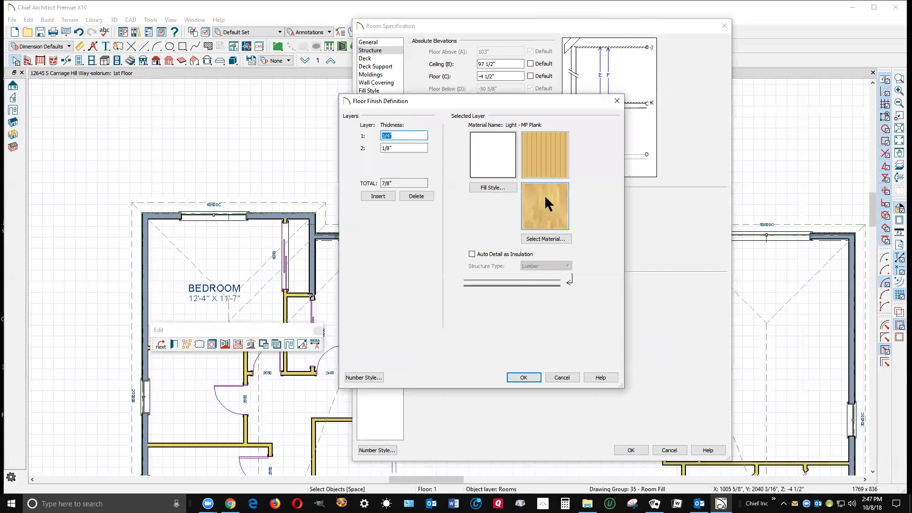
click(416, 196)
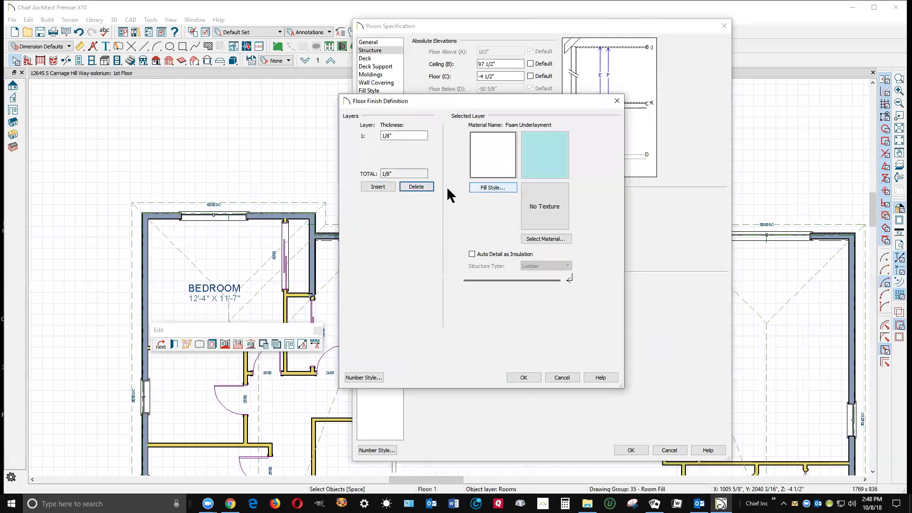
click(416, 186)
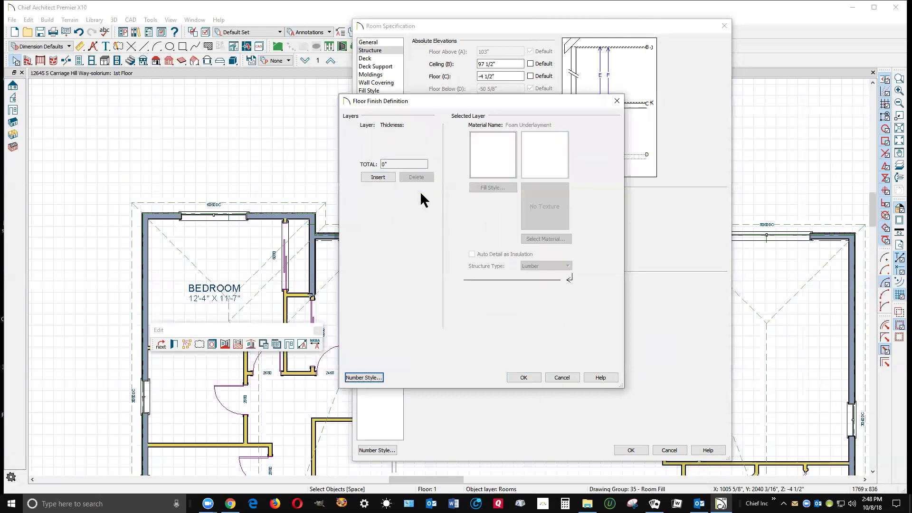
click(531, 378)
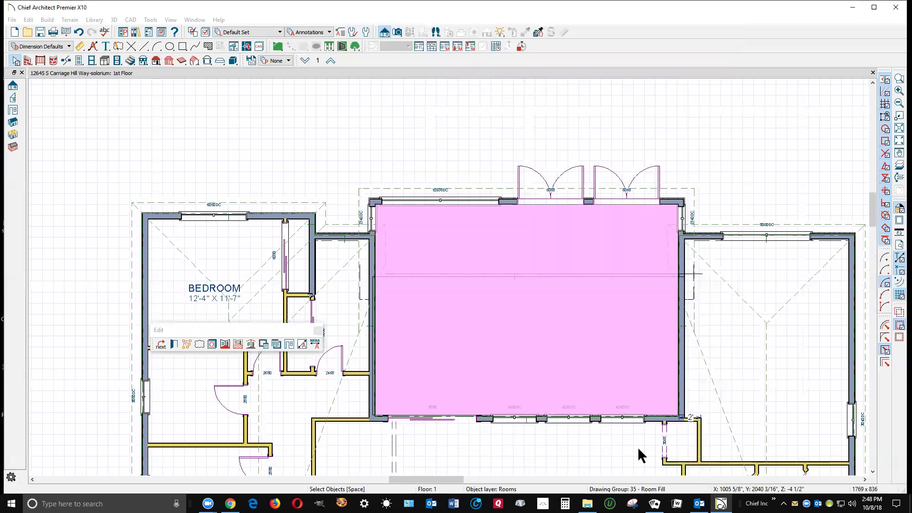
click(631, 450)
Cut a backclipped cross section through the house and addition, examine the slab at the stem walls, and close the section.
click(385, 33)
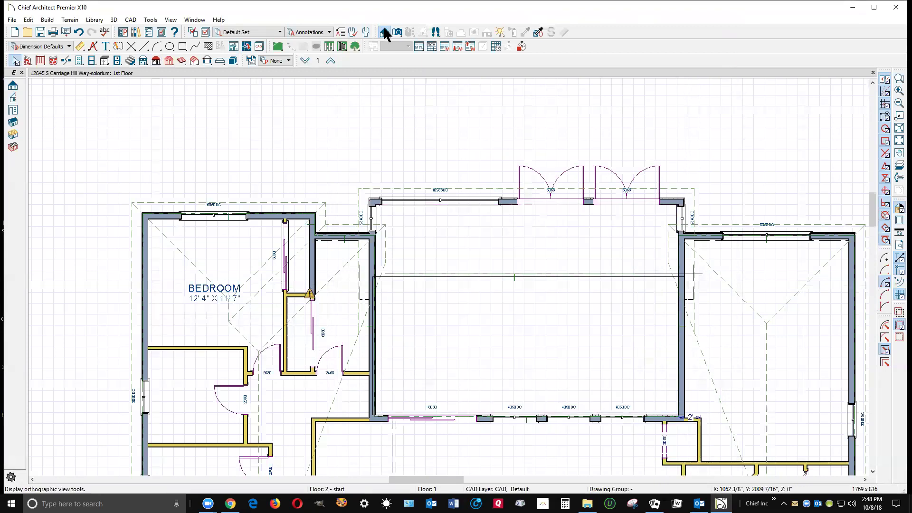
click(12, 100)
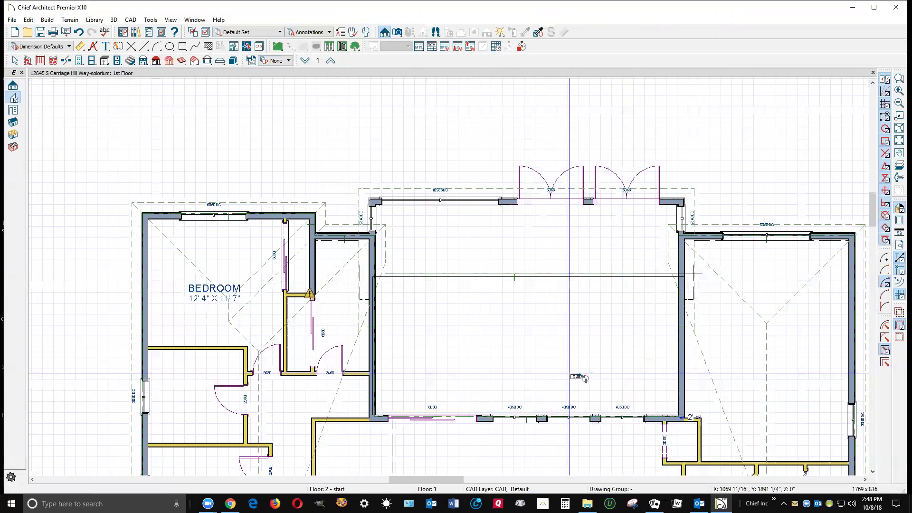
drag(572, 366, 522, 367)
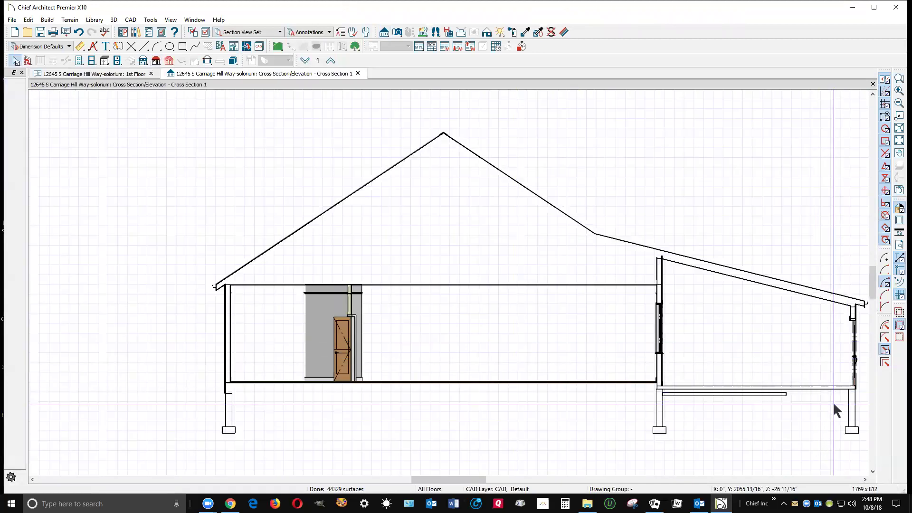
scroll(824, 413, up, 5)
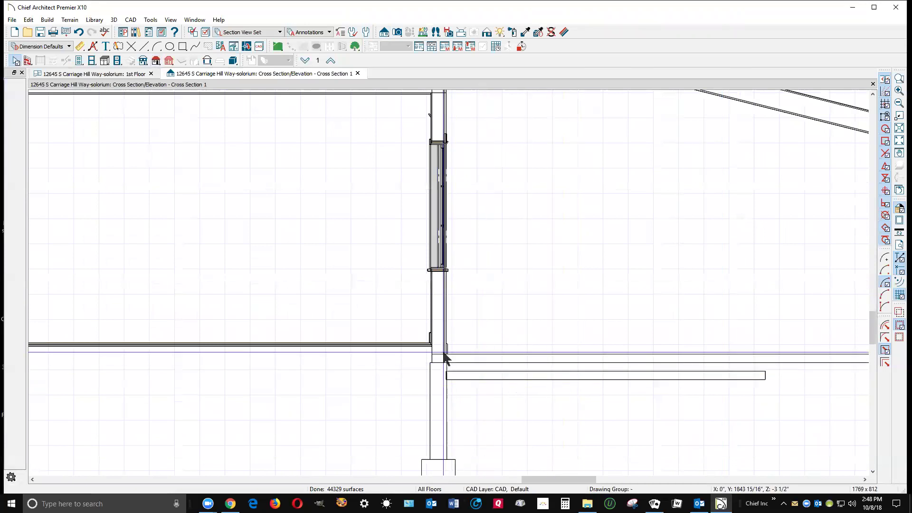
scroll(440, 313, down, 3)
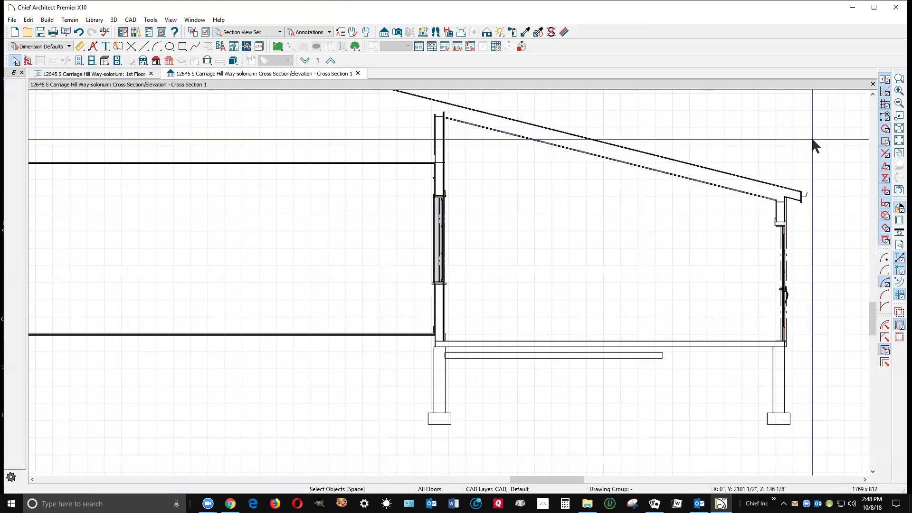
click(873, 85)
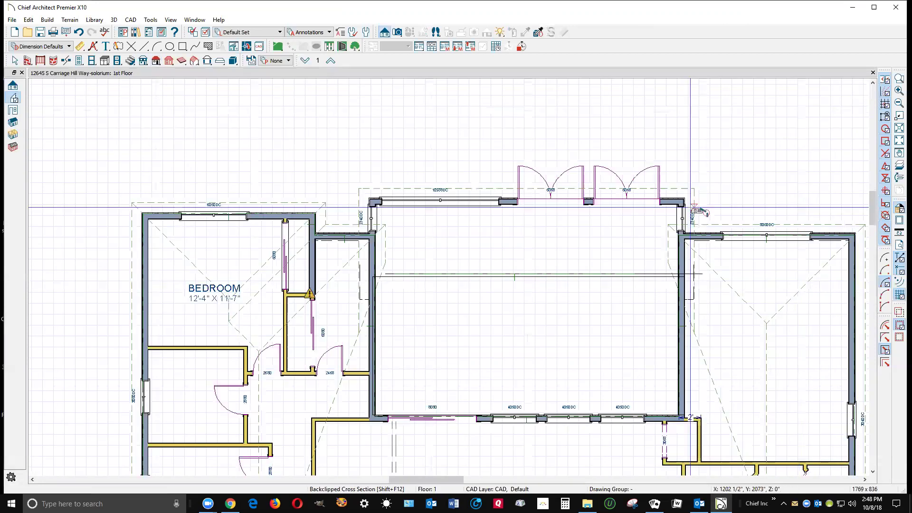
Turn off the roof and flat ceiling over the foundation room below the addition, accepting that Auto Rebuild Foundation is switched off.
click(304, 61)
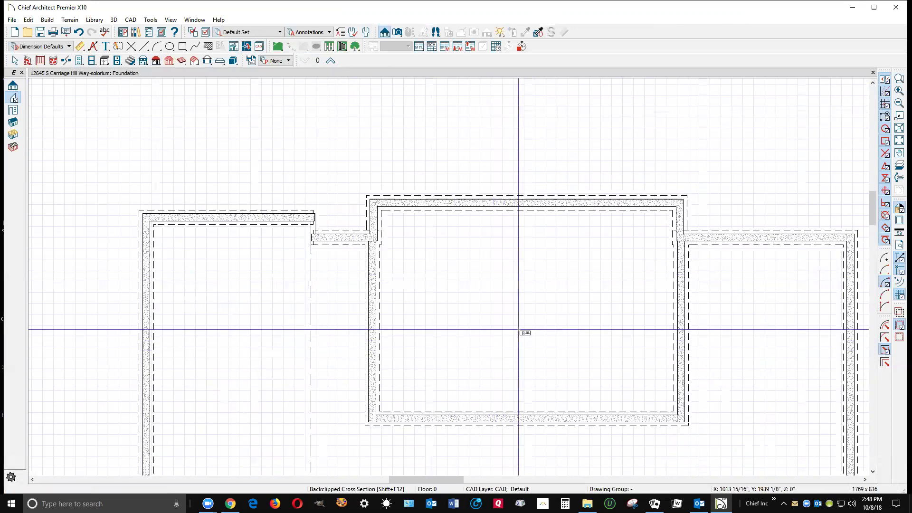
right_click(520, 329)
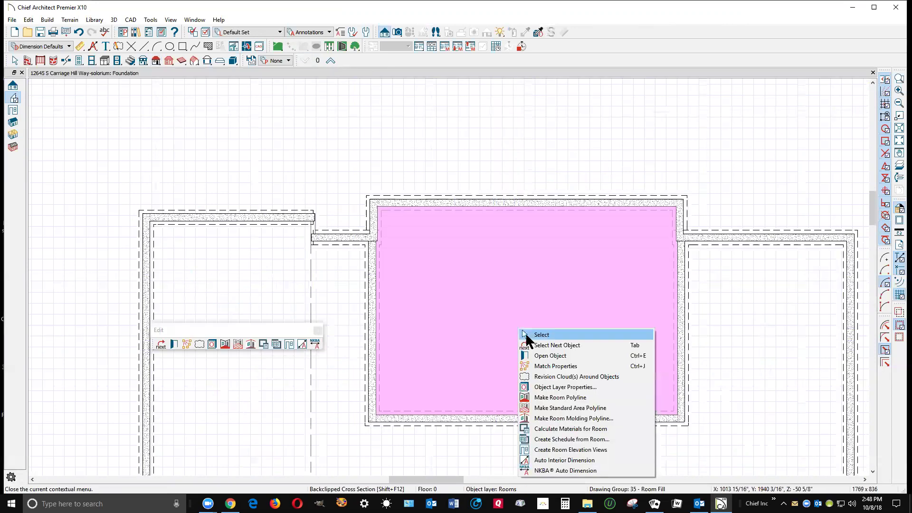
click(571, 356)
click(369, 50)
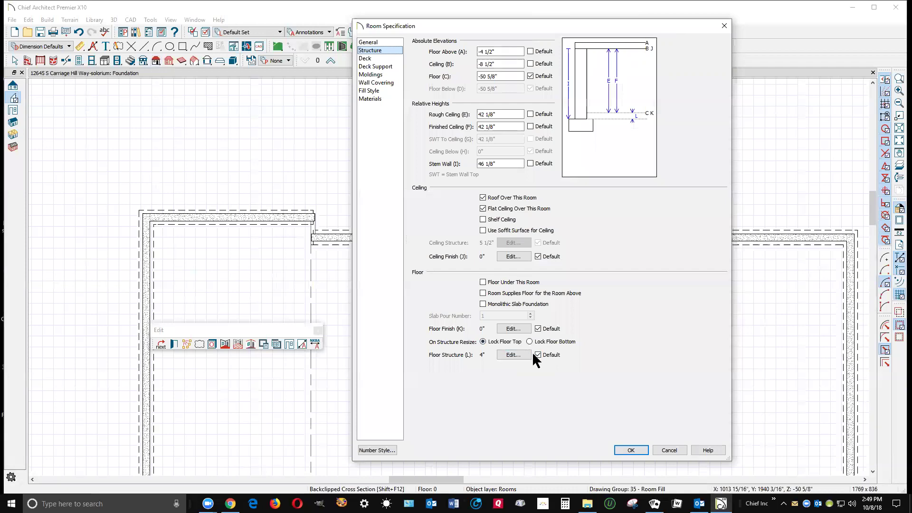
click(490, 210)
click(483, 198)
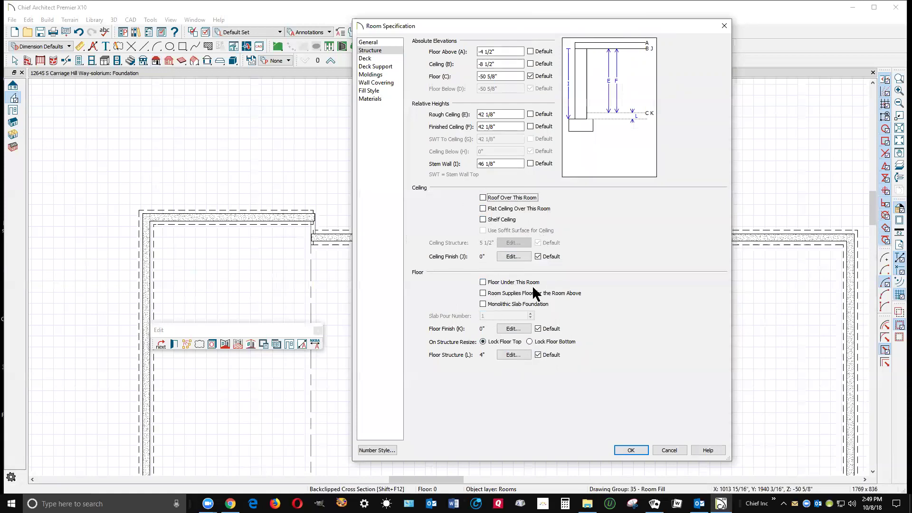
click(631, 449)
click(598, 265)
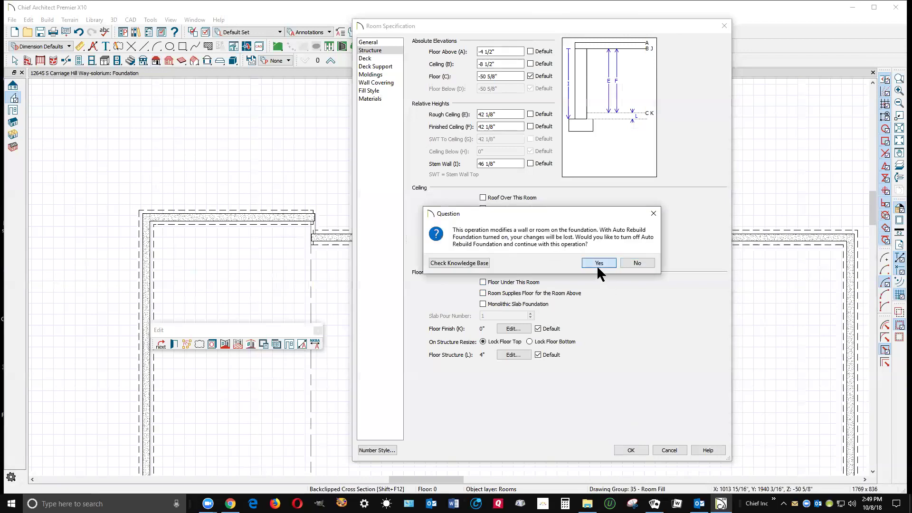
key(Escape)
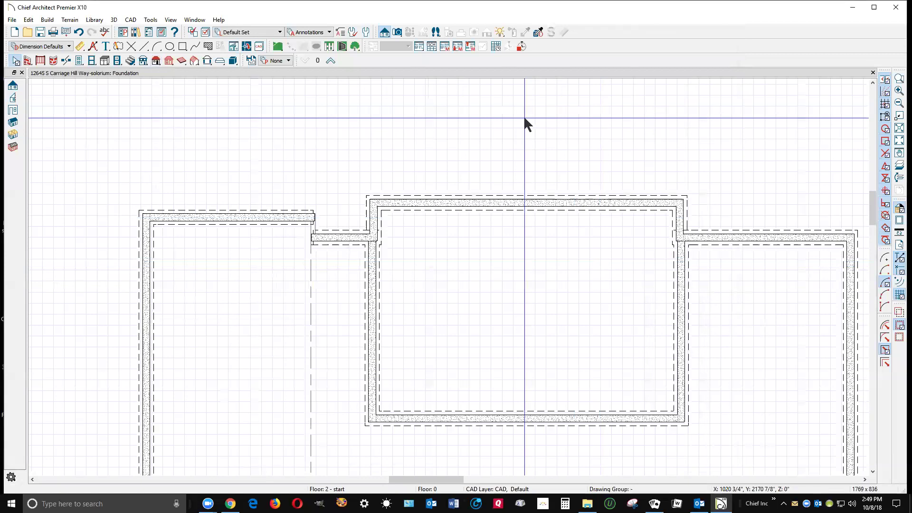
Cut a backclipped section from the foundation plan, check the area beneath the addition's floor, and close the section.
click(383, 32)
click(17, 99)
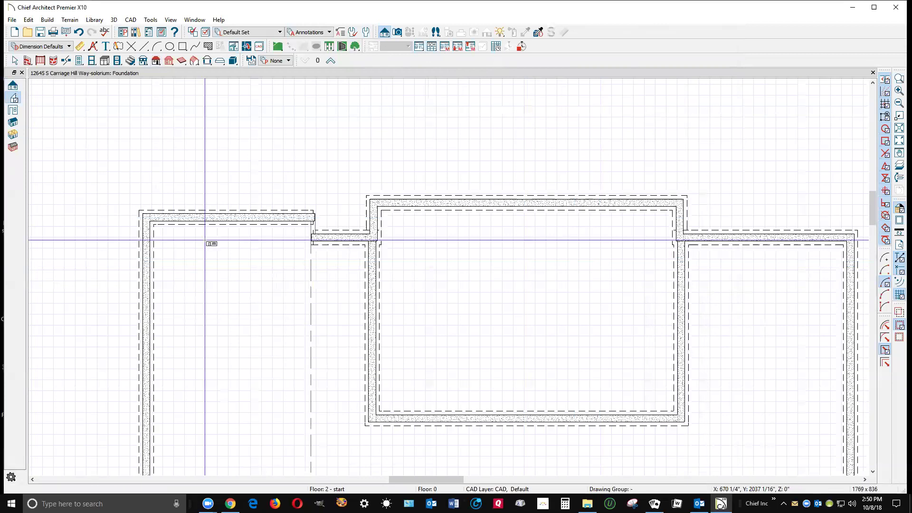
drag(557, 351, 427, 342)
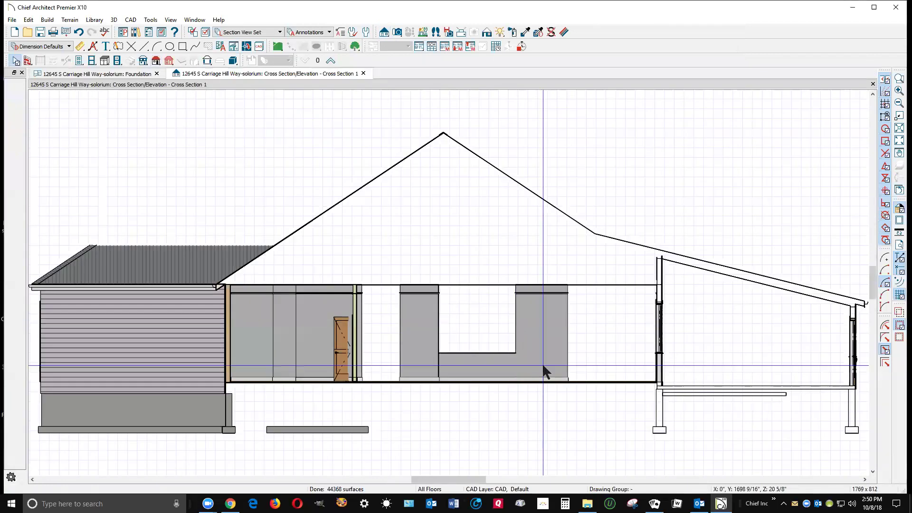
scroll(751, 412, up, 2)
scroll(744, 394, down, 1)
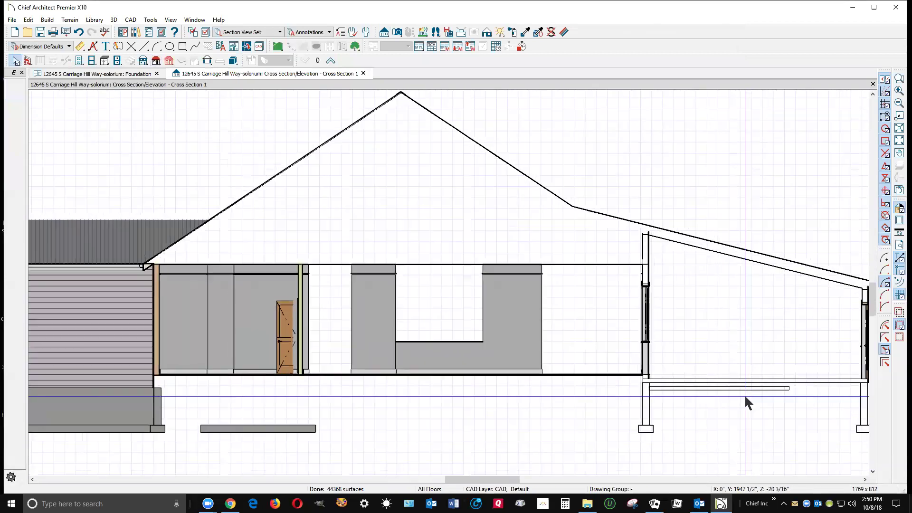
scroll(744, 395, down, 3)
click(873, 85)
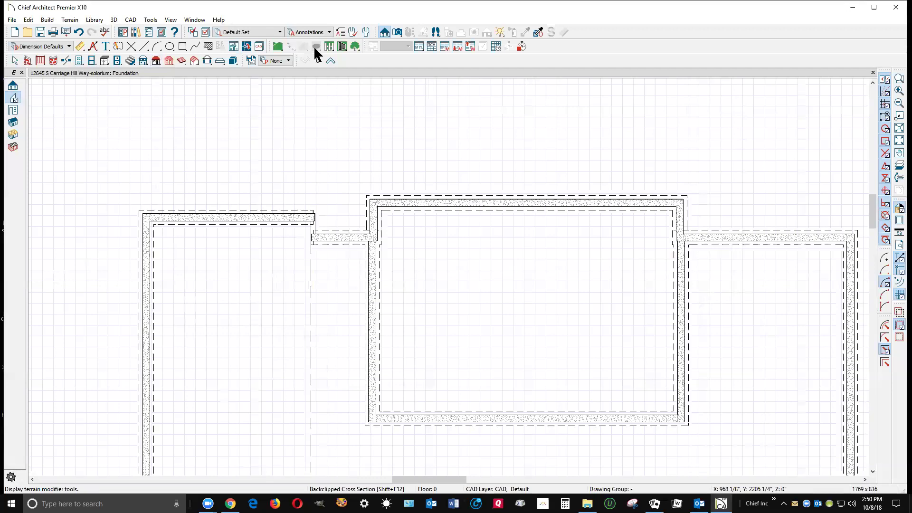
Open a perspective floor overview of the foundation level and examine the stem walls around the addition.
click(397, 32)
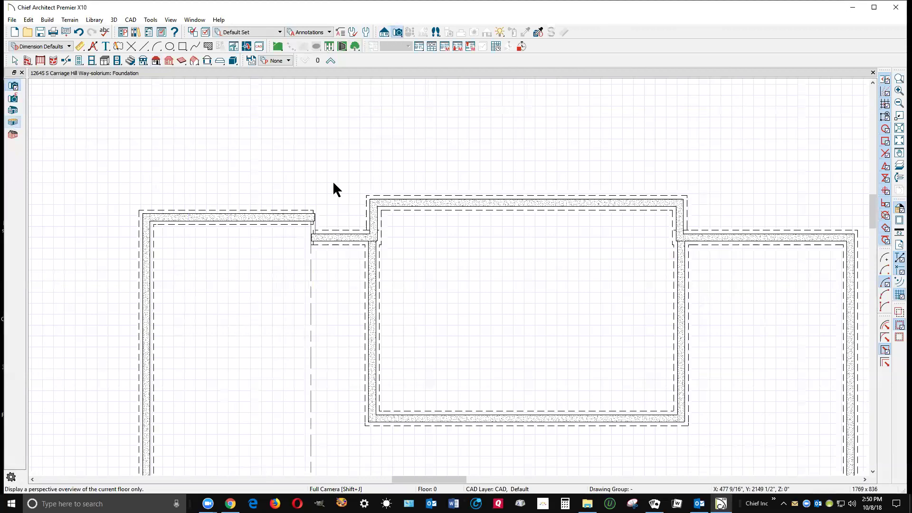
drag(339, 187, 523, 270)
scroll(523, 269, up, 5)
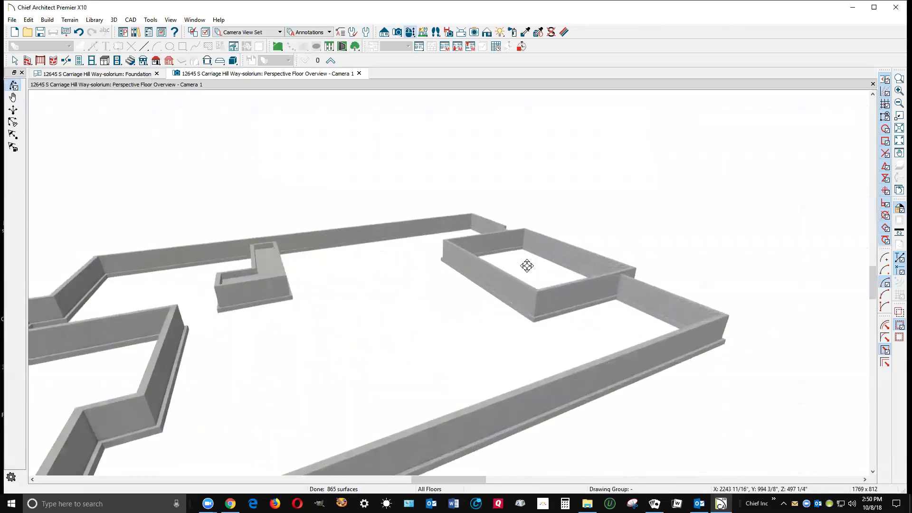
mouse_move(458, 272)
mouse_down()
mouse_move(448, 255)
mouse_move(458, 186)
mouse_move(464, 263)
mouse_up()
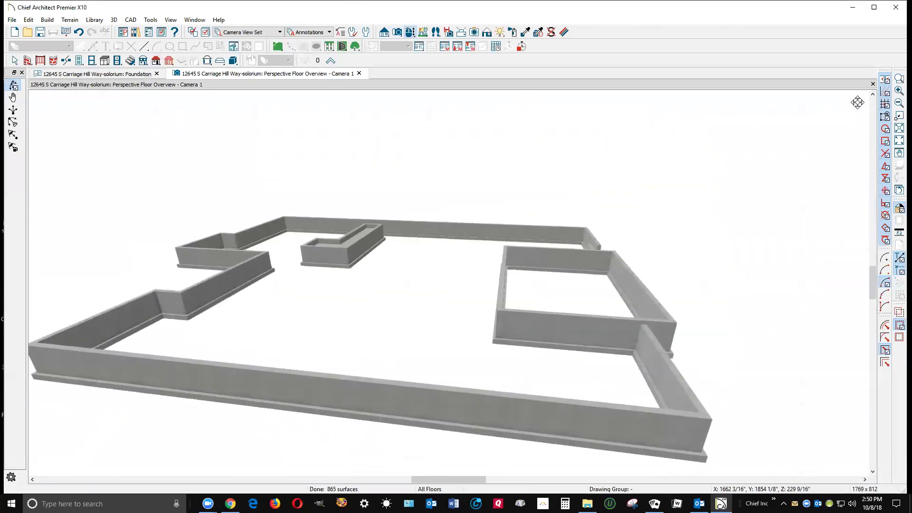
Close the floor overview, open a perspective full overview, and view the house and the addition's foundation from below.
click(874, 84)
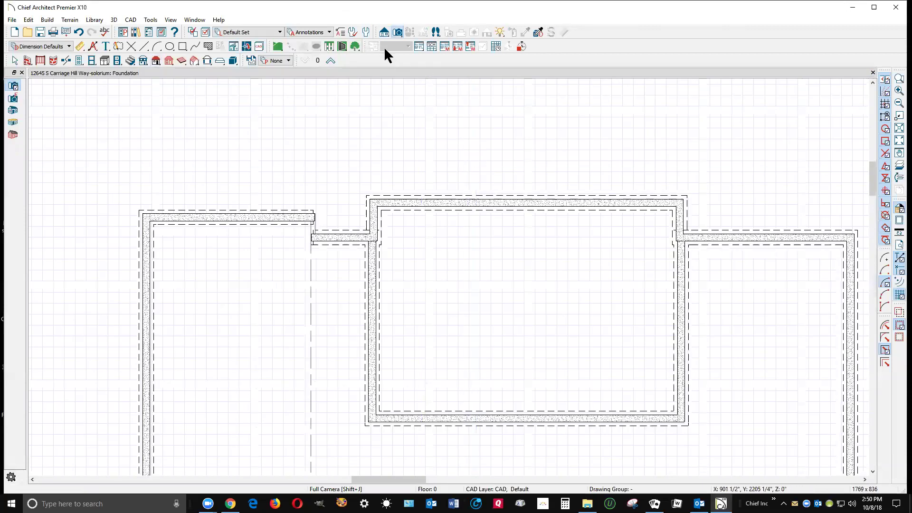
click(12, 111)
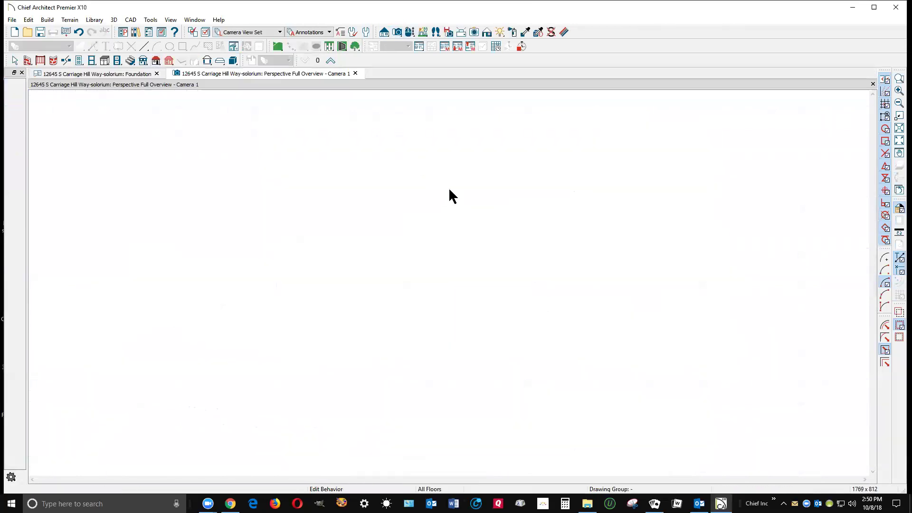
drag(541, 283, 543, 179)
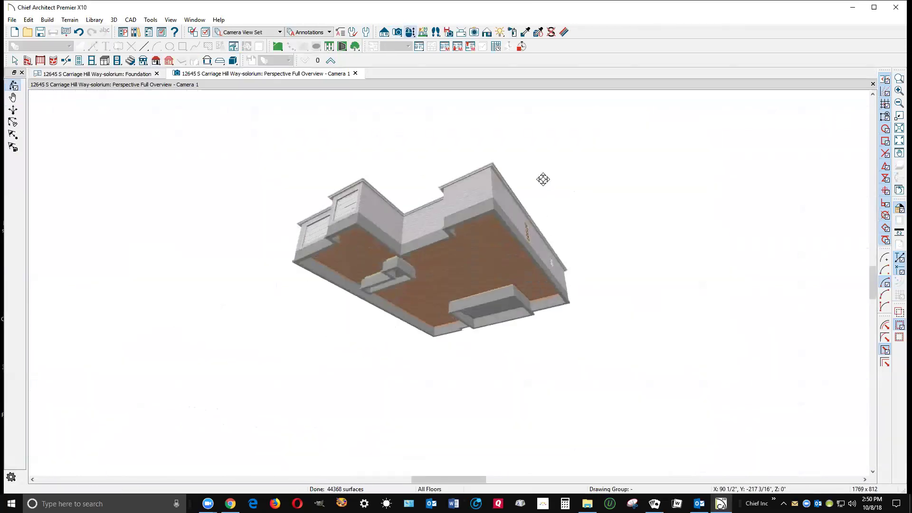
scroll(503, 318, up, 5)
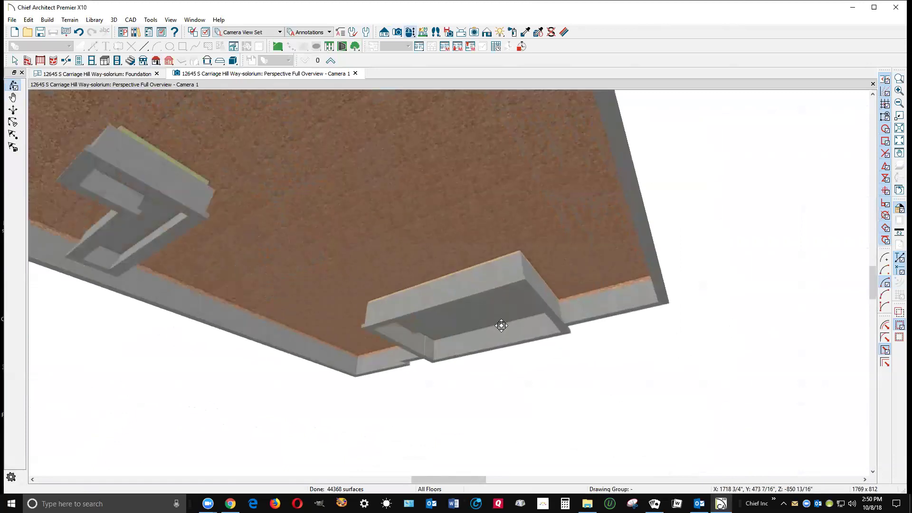
drag(499, 301, 435, 325)
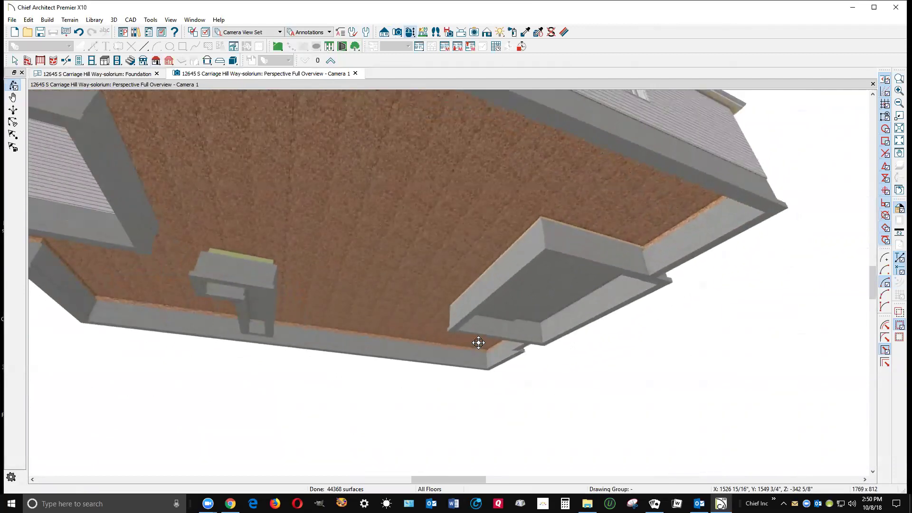
Examine the underside of the addition's slab and its stem walls at the house corner up close, and close the overview.
key(space)
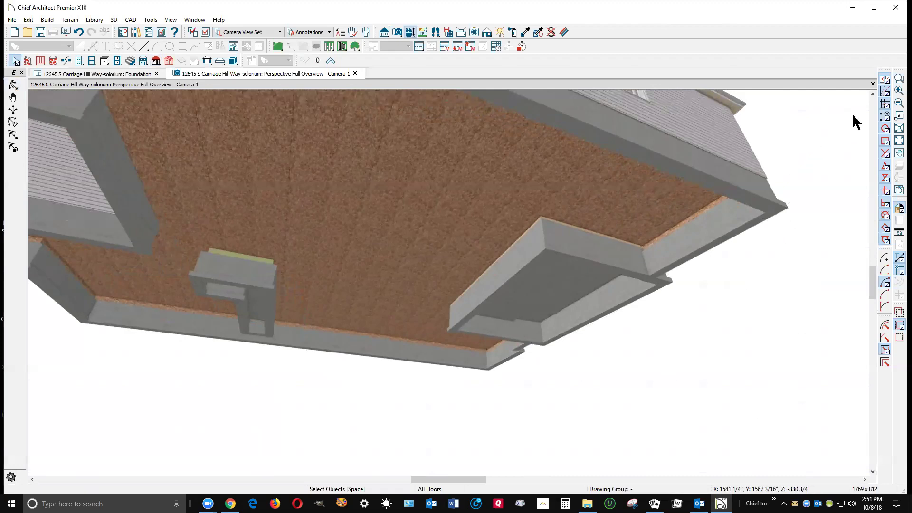
click(899, 78)
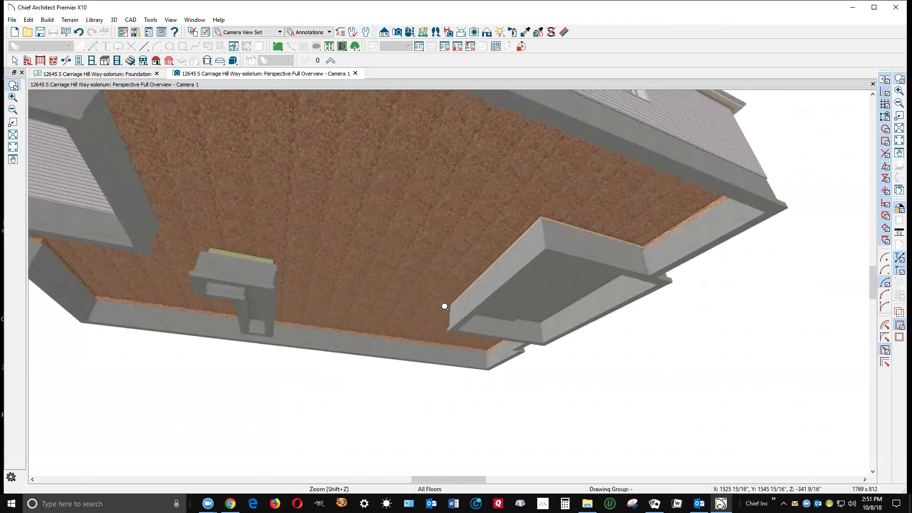
drag(445, 294, 555, 359)
key(Escape)
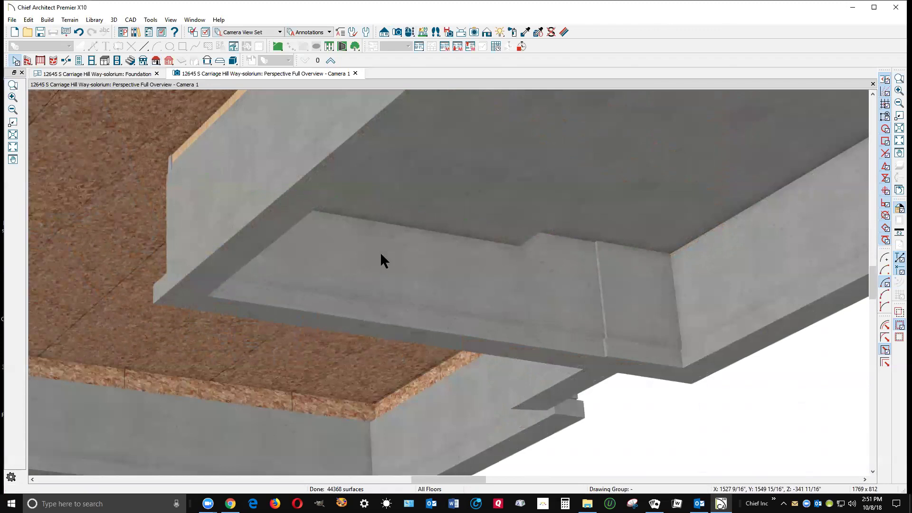
click(872, 84)
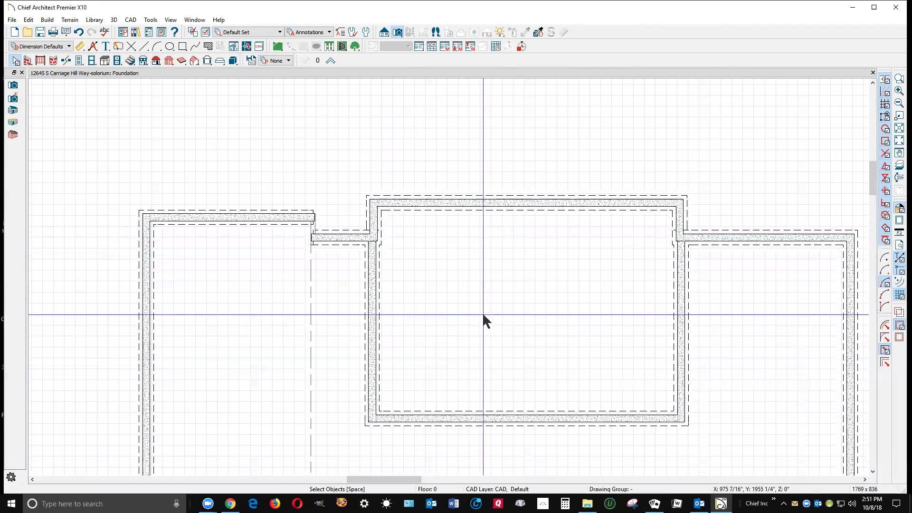
Examine the foundation plan around the addition, including the stem wall and footing junction where it meets the house.
scroll(430, 157, down, 5)
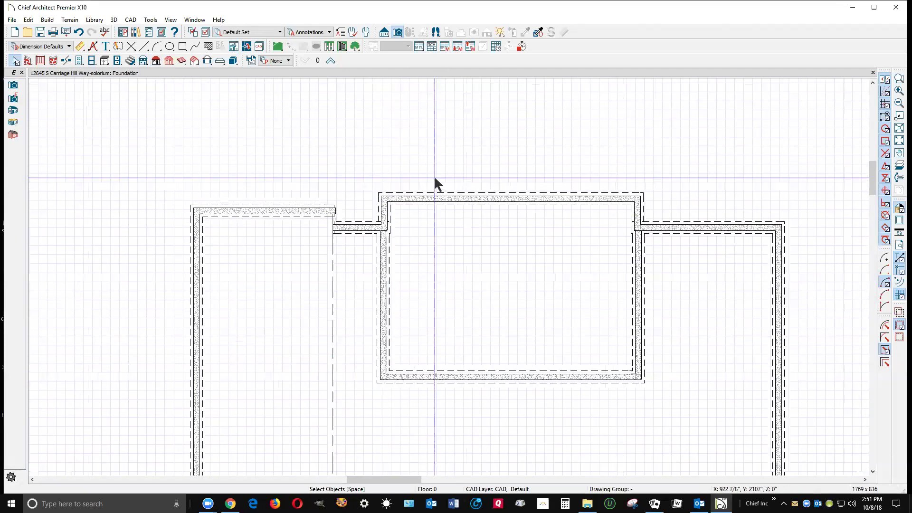
scroll(429, 158, down, 4)
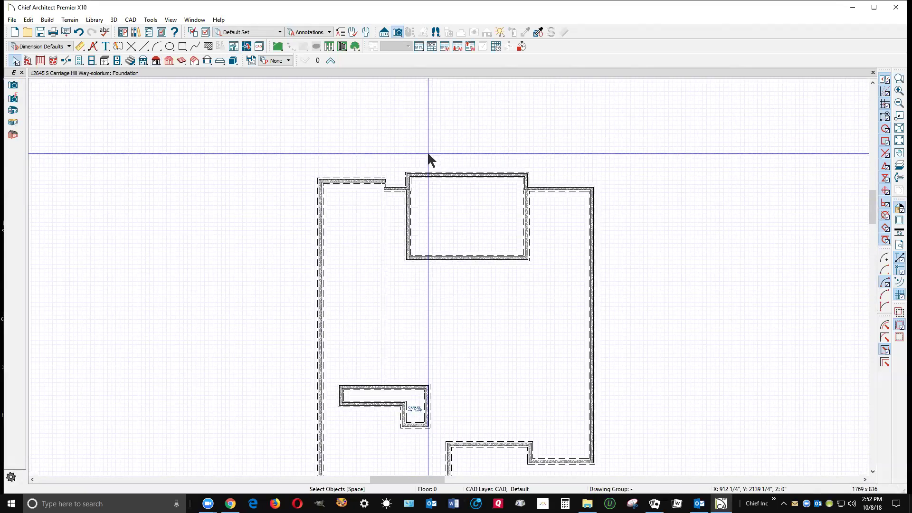
scroll(427, 178, up, 2)
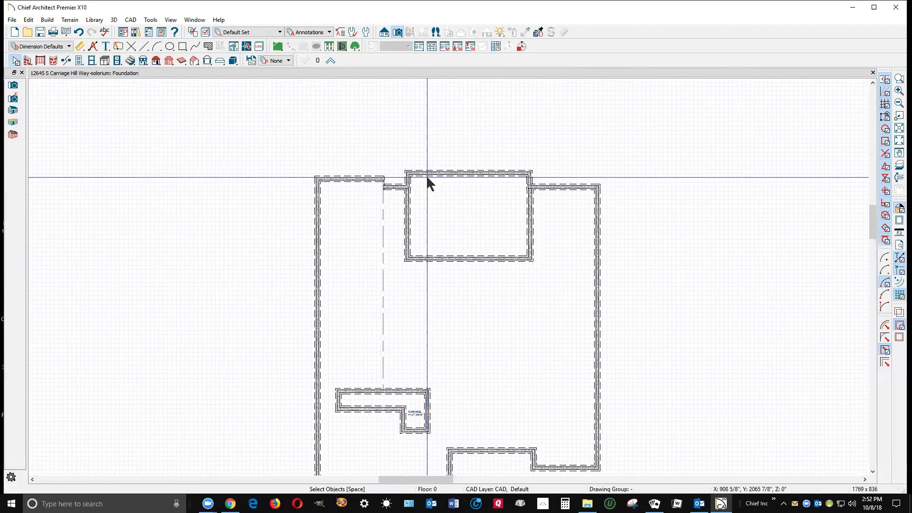
scroll(409, 170, up, 2)
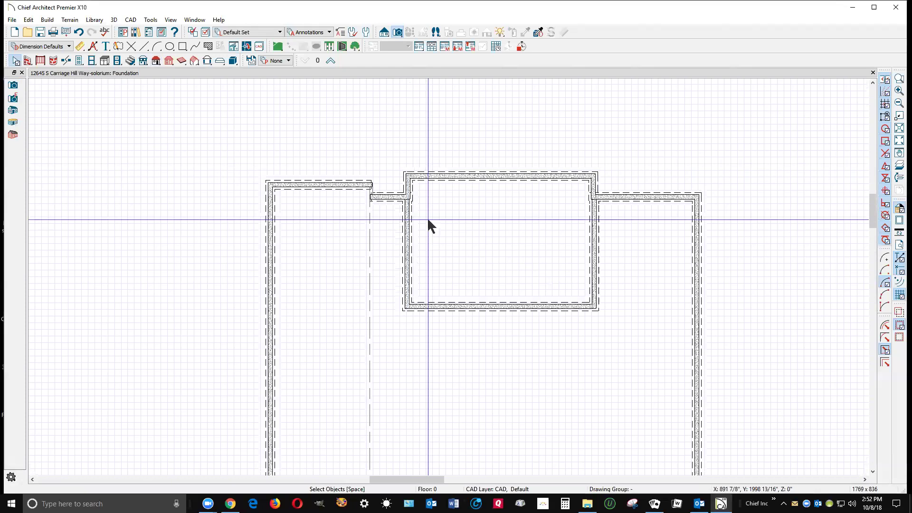
scroll(430, 224, up, 1)
scroll(414, 214, up, 3)
scroll(420, 202, up, 1)
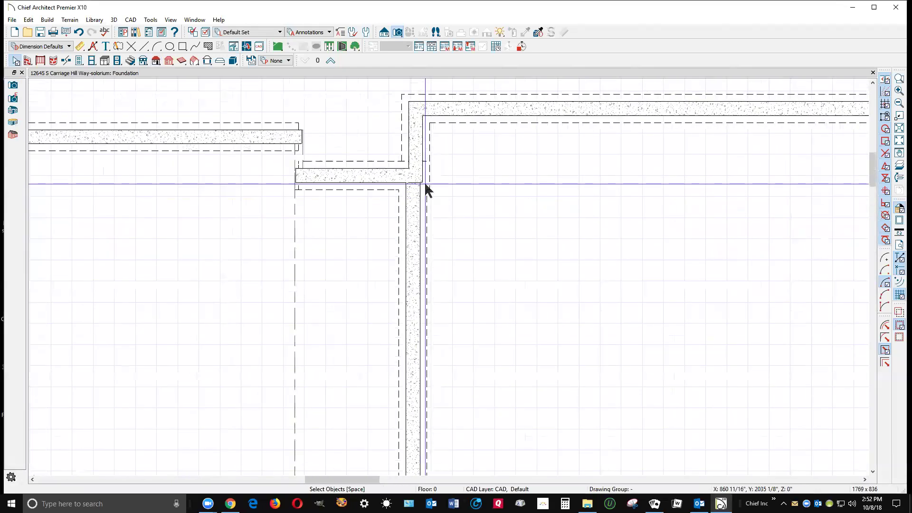
scroll(482, 113, down, 1)
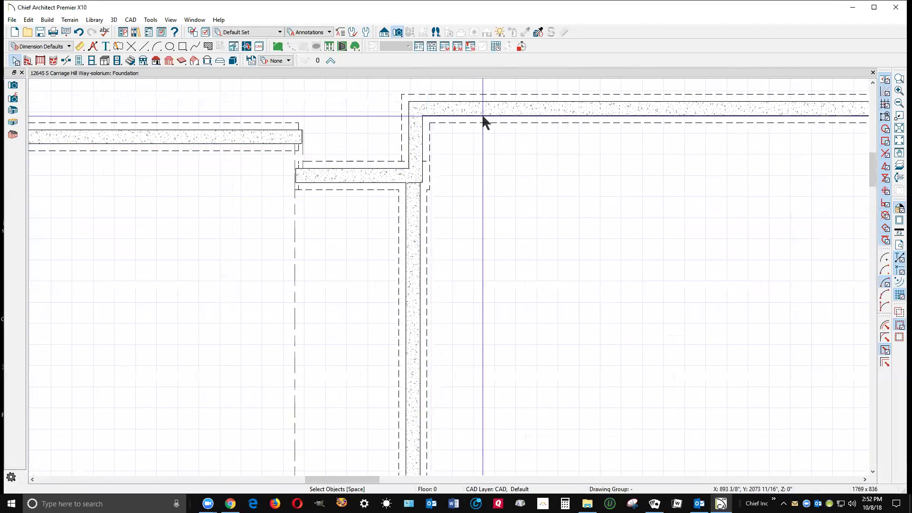
scroll(475, 123, down, 2)
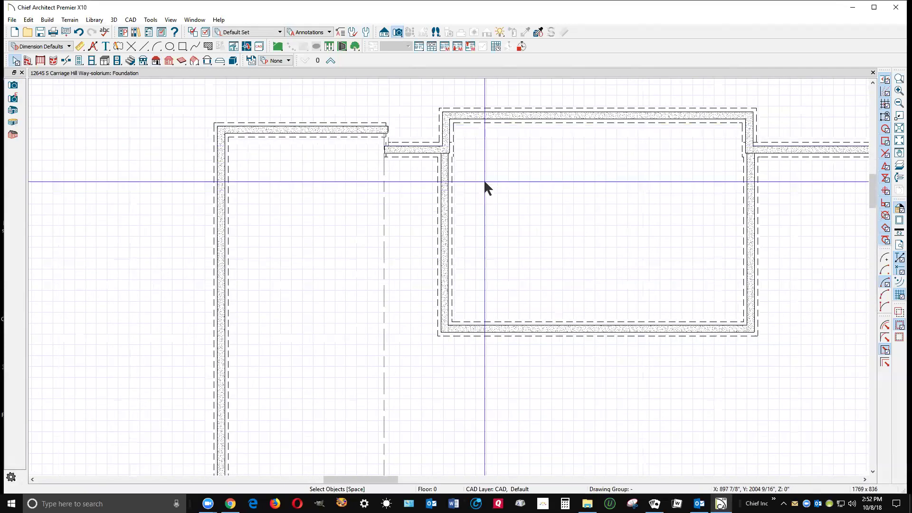
Switch up to the 1st Floor plan and inspect the addition's walls, rear window and double doors.
click(334, 61)
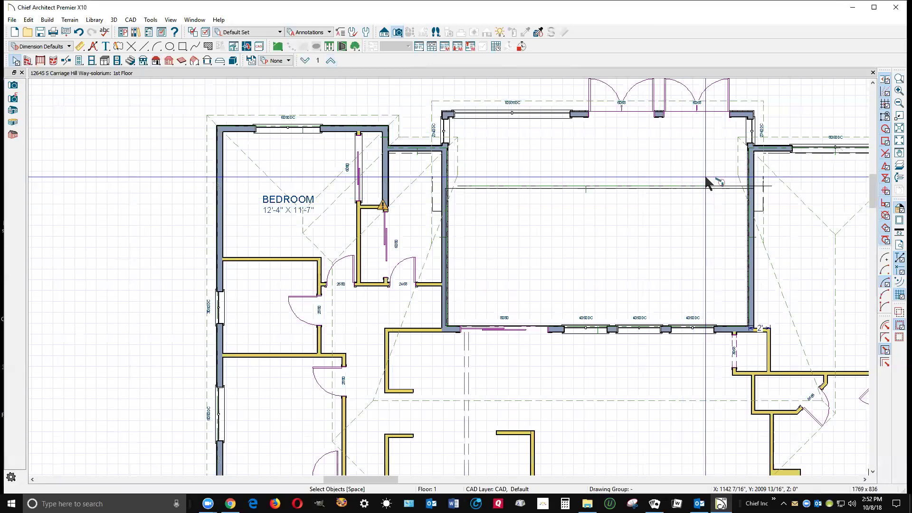
scroll(335, 232, down, 3)
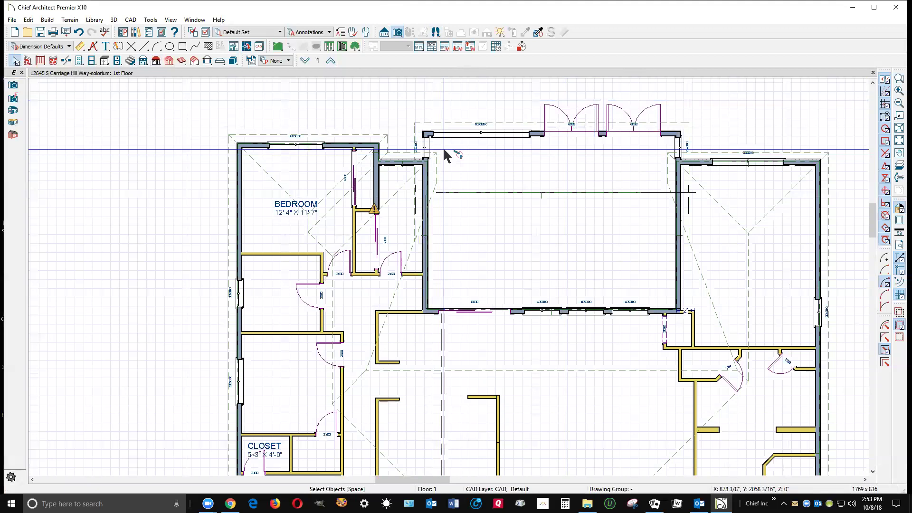
scroll(603, 116, up, 3)
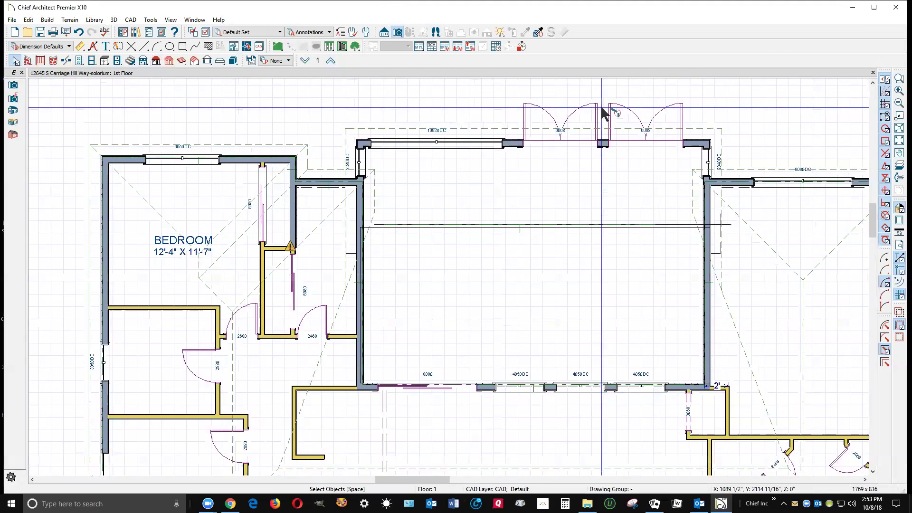
scroll(602, 108, up, 2)
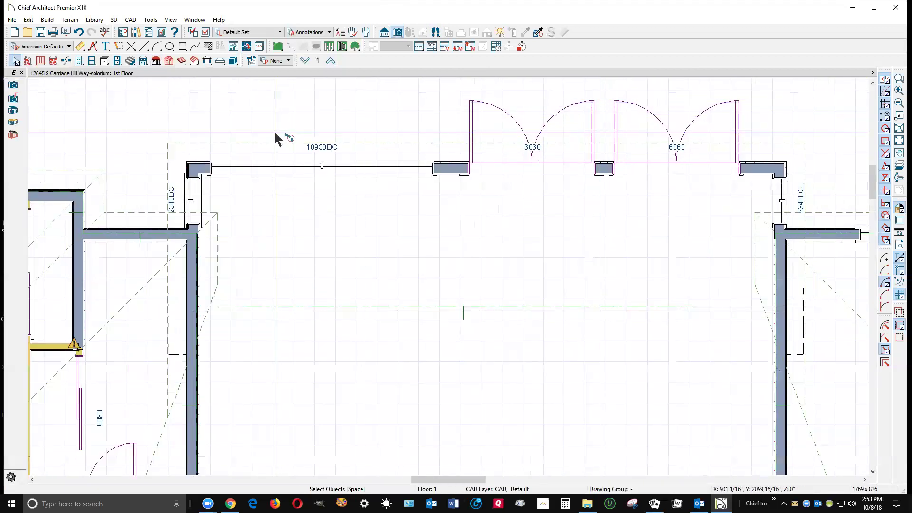
Apply Hatch Wall to the new walls around the upper bump-out and turn on display of the "Walls, Hatching" layer.
click(44, 19)
mouse_move(61, 38)
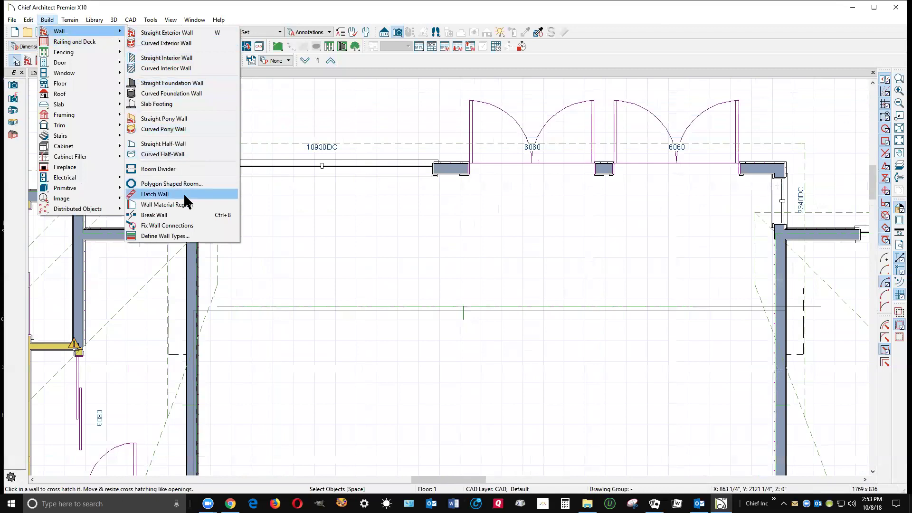
click(155, 195)
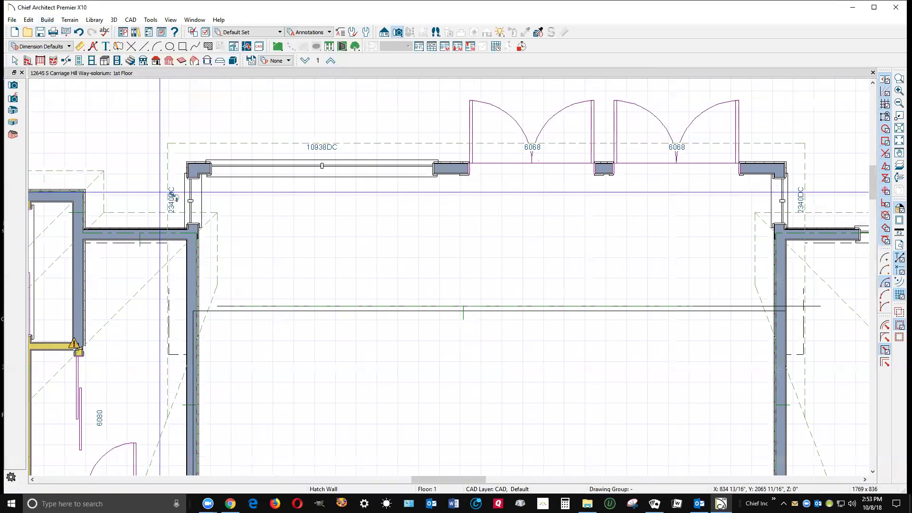
click(407, 170)
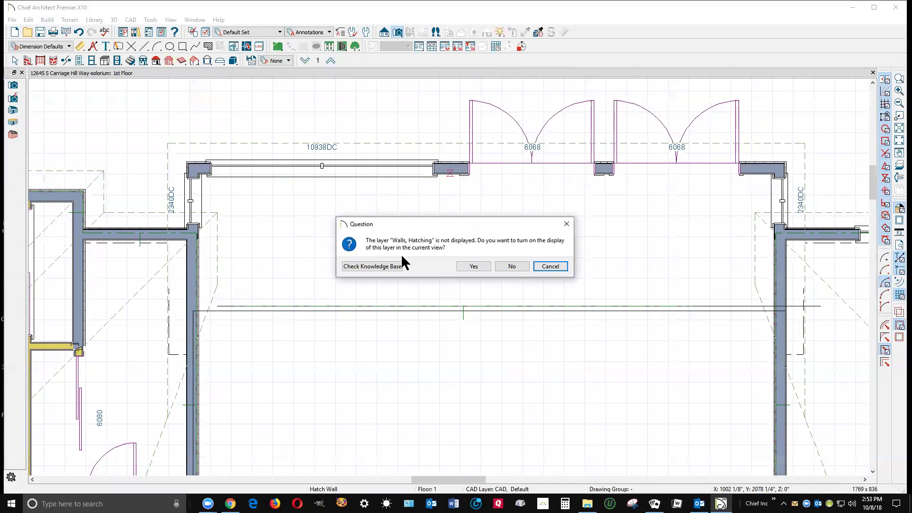
click(478, 266)
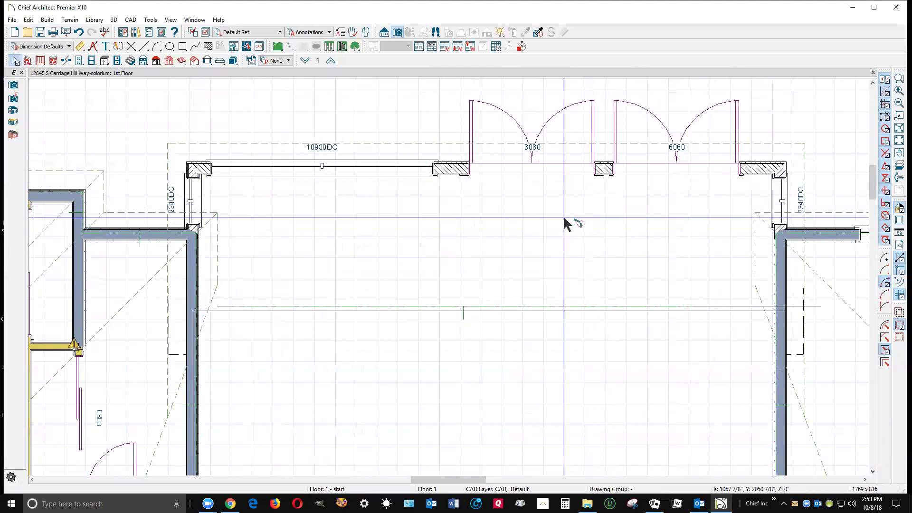
Add a leader line from the hatched wall beside the double doors with the text "HATCHED WALLS ARE NEW".
scroll(468, 245, down, 1)
scroll(468, 241, down, 1)
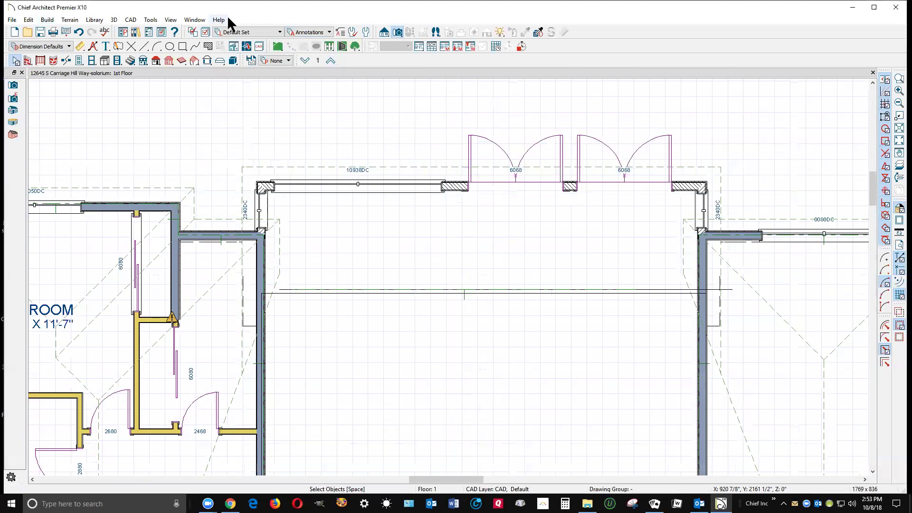
click(104, 48)
click(257, 182)
click(452, 182)
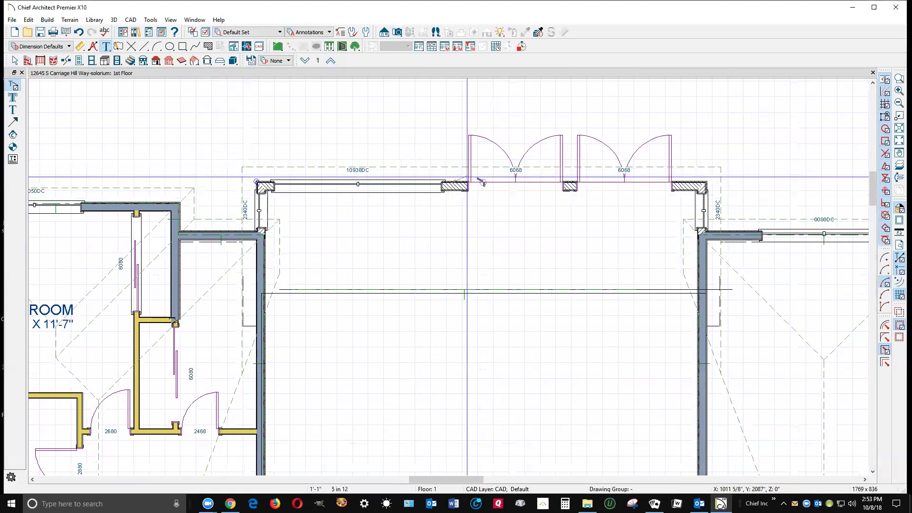
click(505, 128)
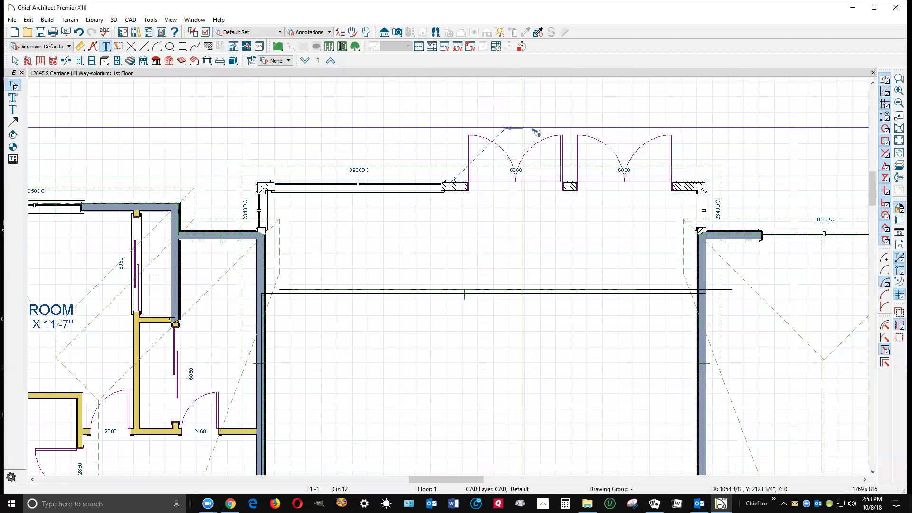
double_click(521, 128)
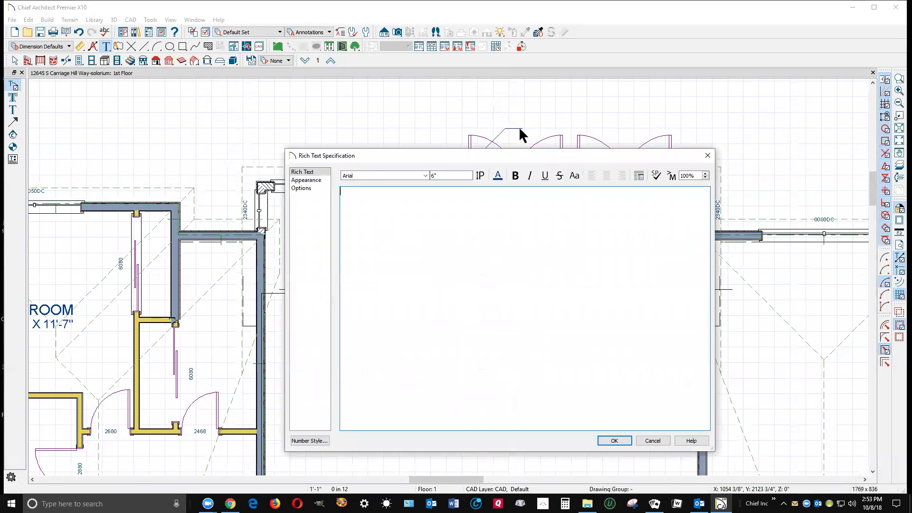
text(HATCHED WALLS ARE NEW)
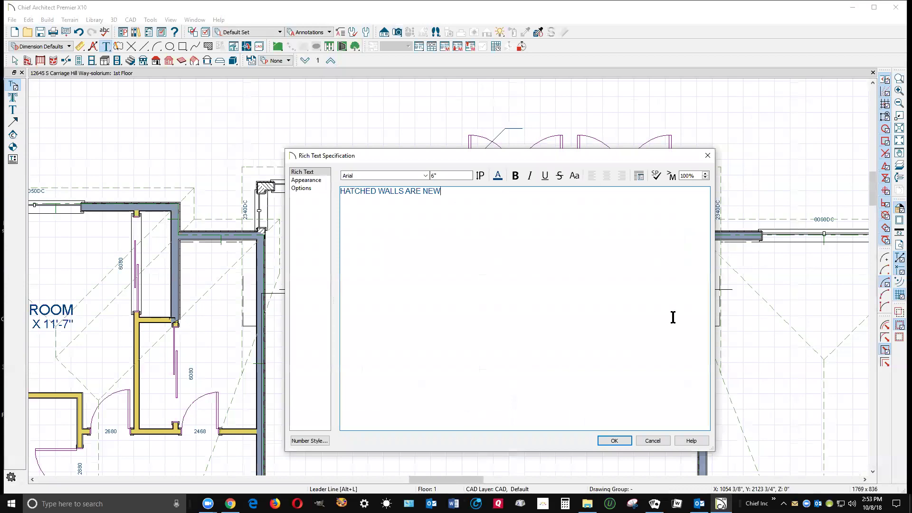
click(613, 441)
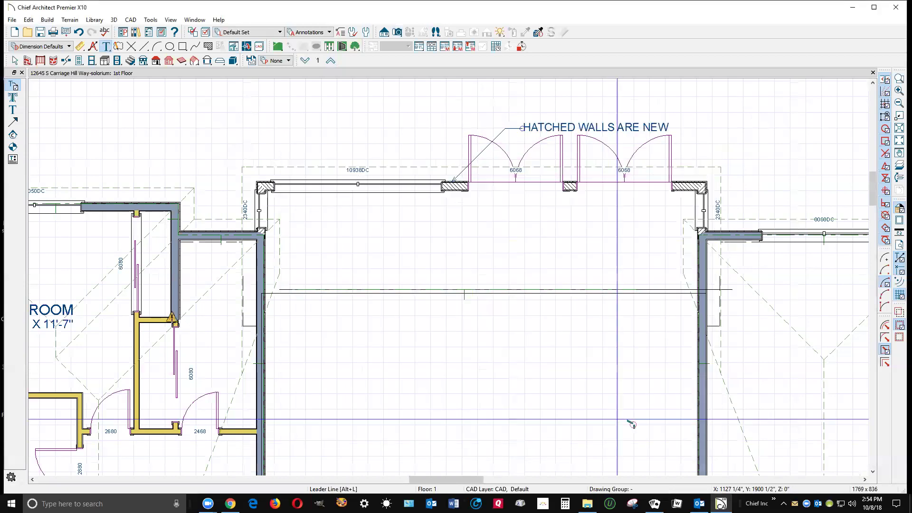
key(space)
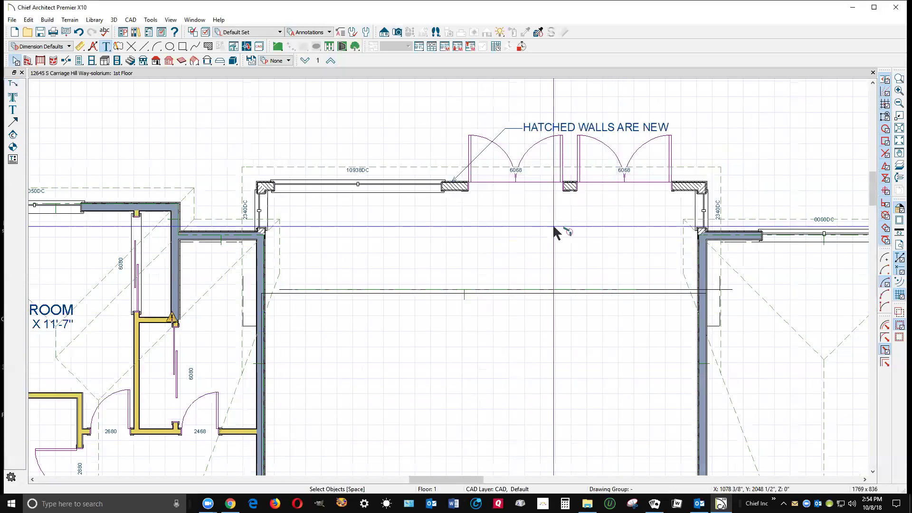
Change the note's leader line to the narrow solid black arrowhead style.
double_click(475, 159)
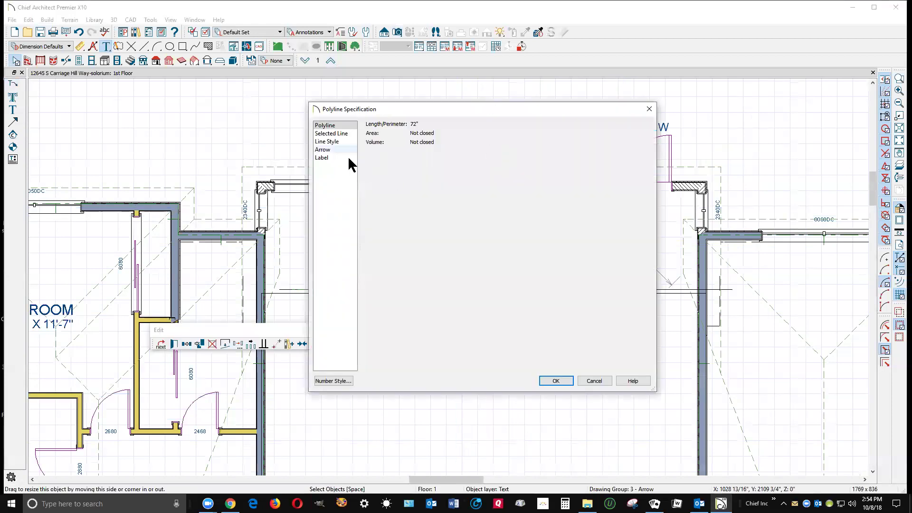
click(331, 149)
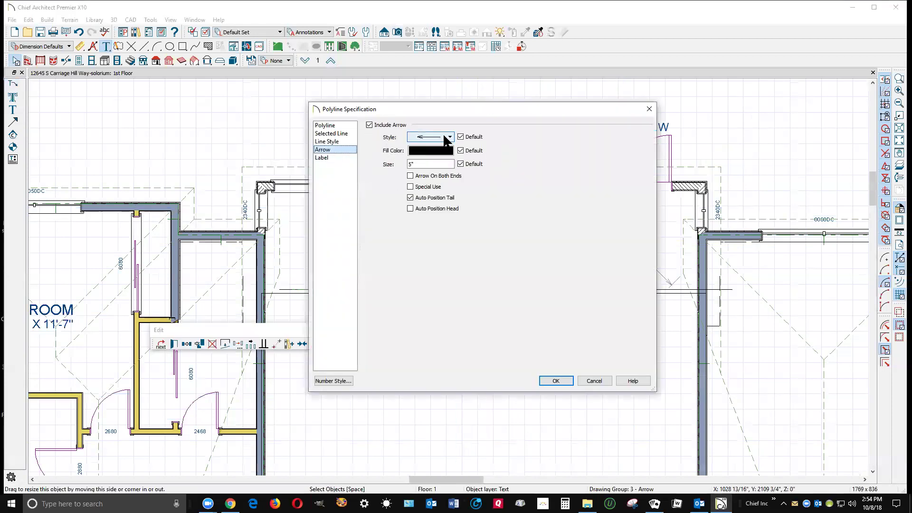
click(446, 137)
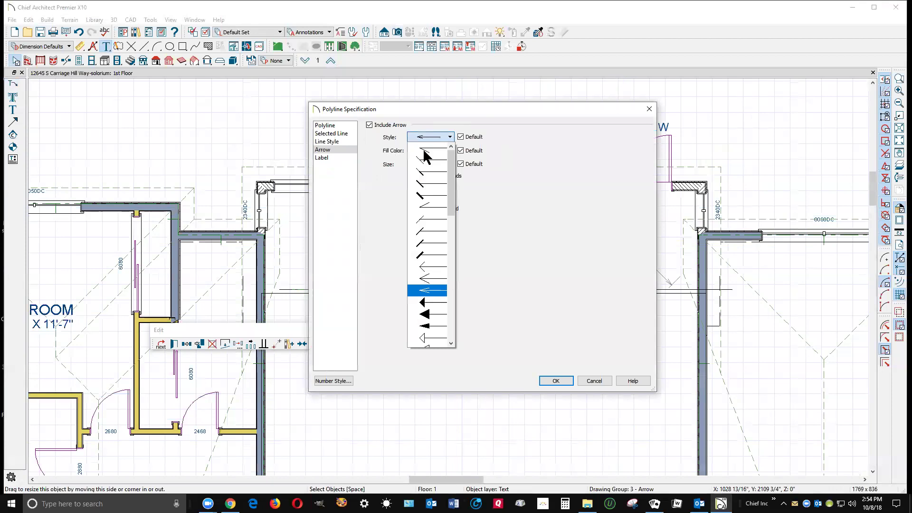
click(441, 327)
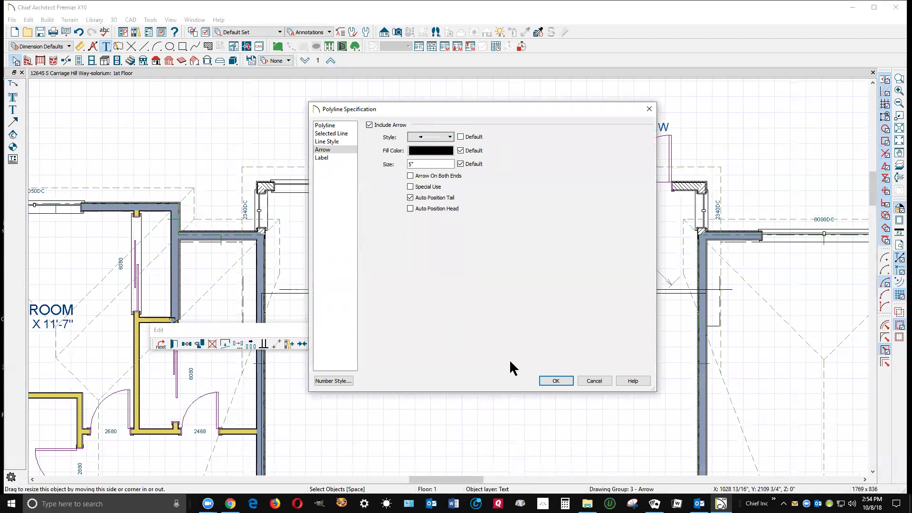
click(555, 381)
click(644, 308)
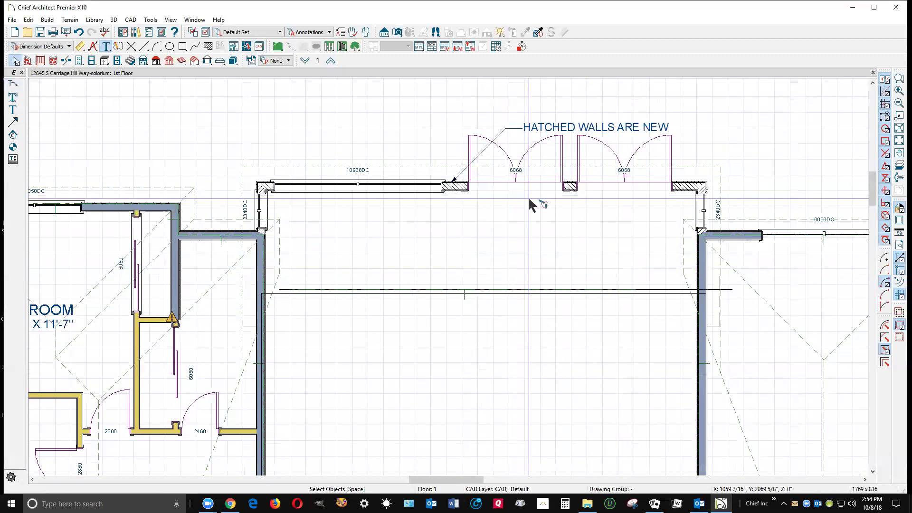
Turn the display of the "Walls, Hatching" layer off and back on in the layer display options.
scroll(492, 172, down, 1)
scroll(491, 172, down, 1)
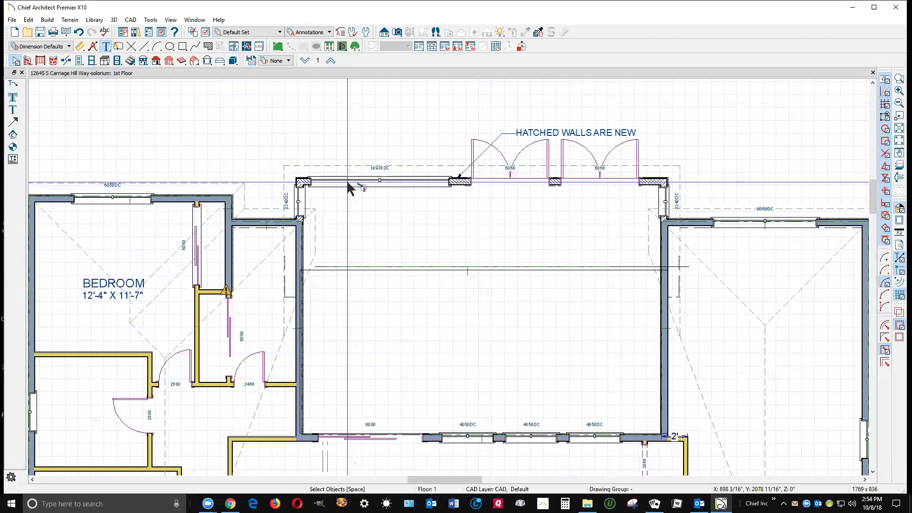
click(205, 32)
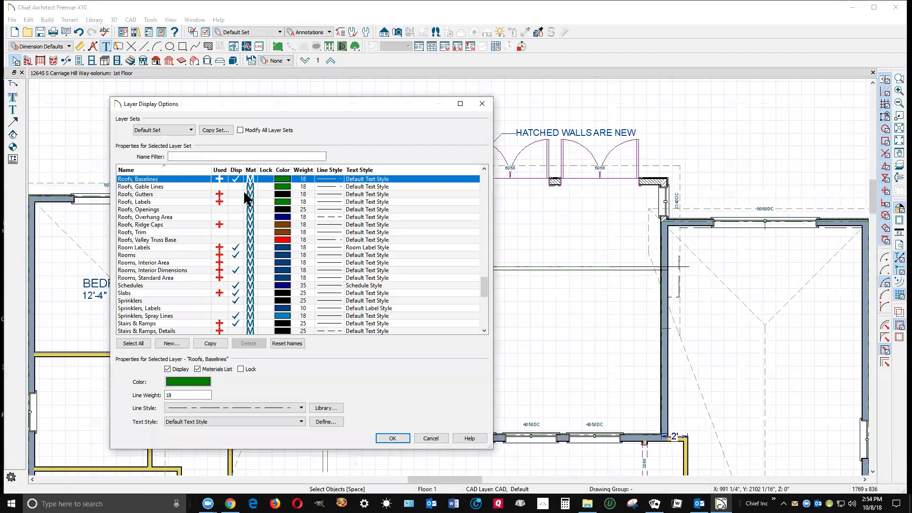
key(w)
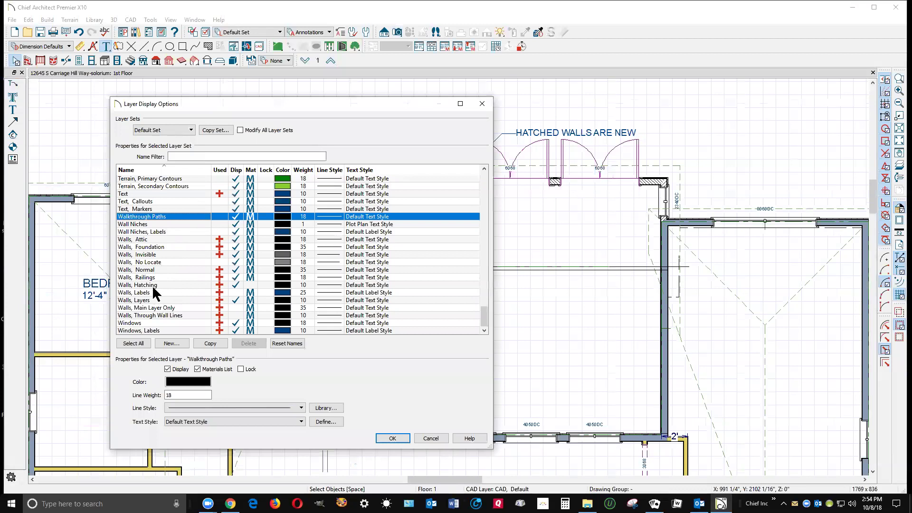
click(237, 287)
click(392, 438)
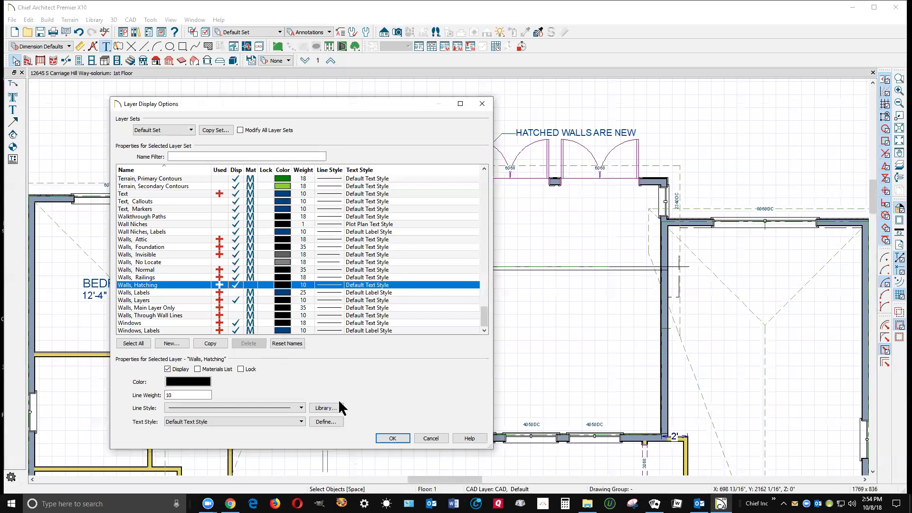
click(392, 438)
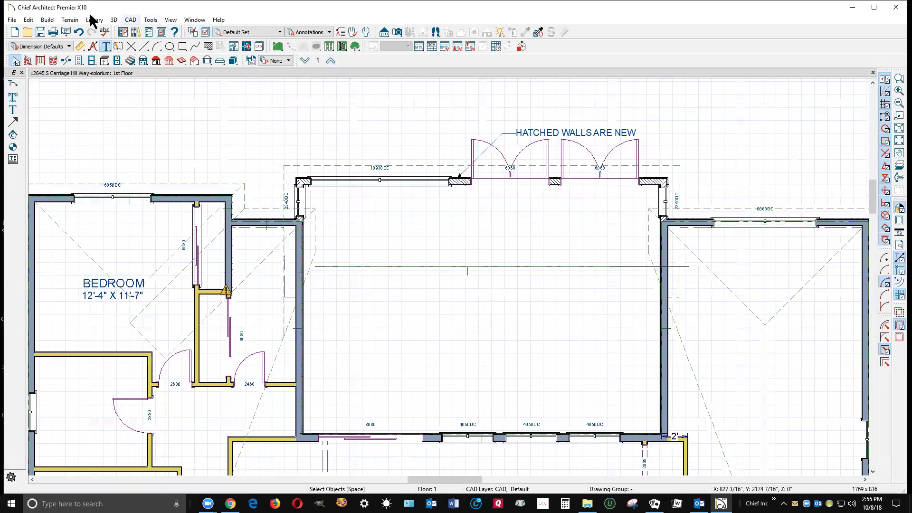
Draw a roof beam about 25'-4" long across the room to its right wall and turn on the "Framing, Roof Beams" layer.
click(47, 20)
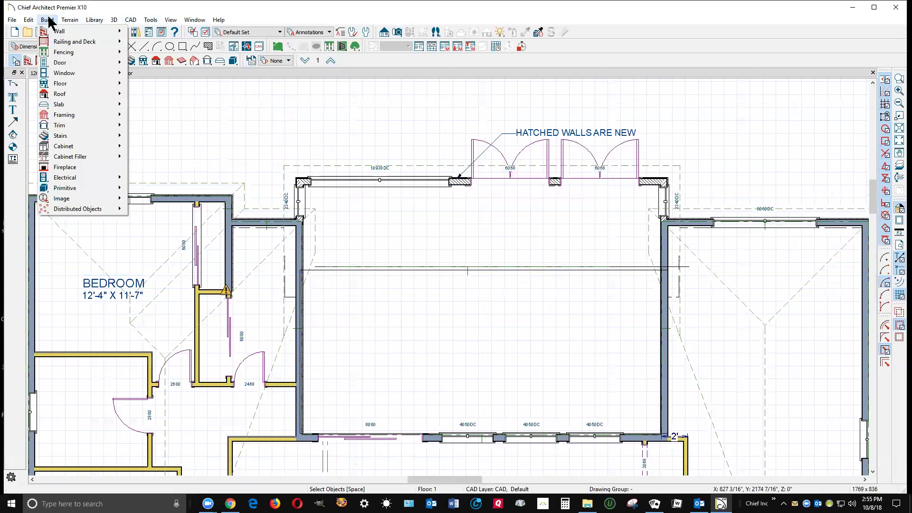
mouse_move(78, 104)
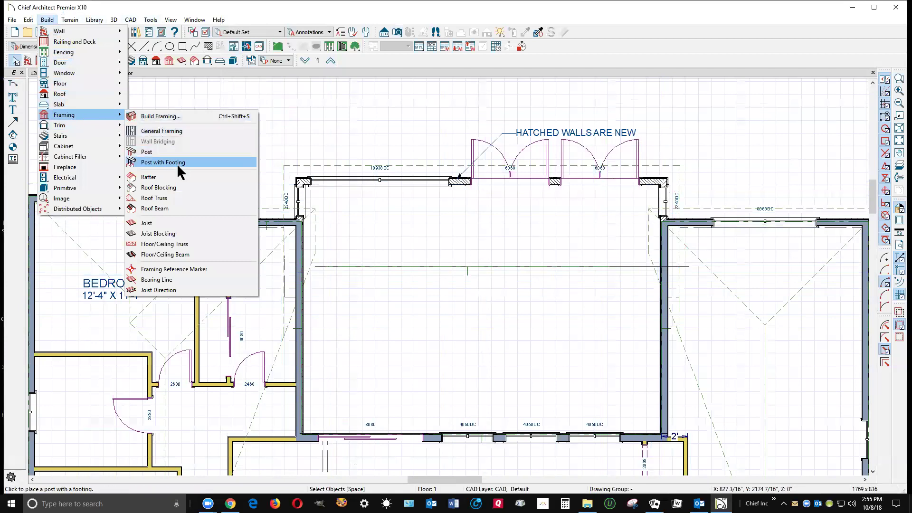
click(165, 209)
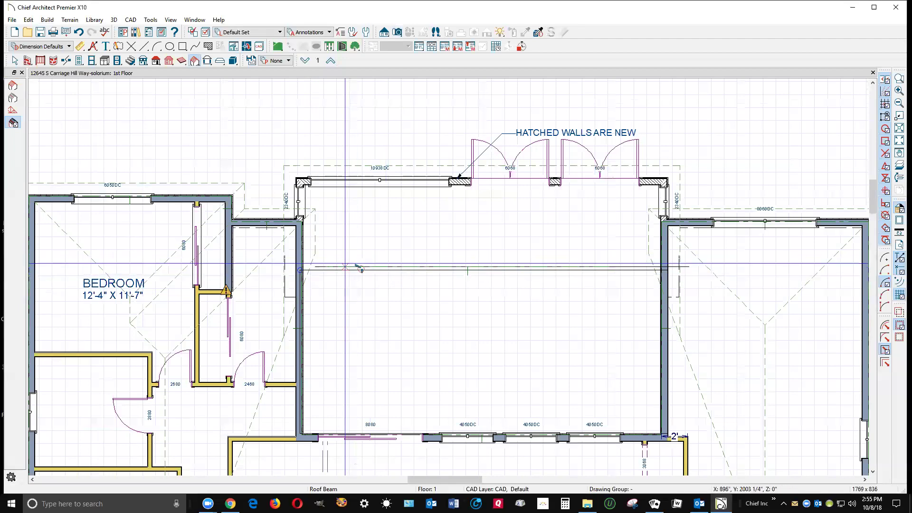
drag(346, 269, 674, 271)
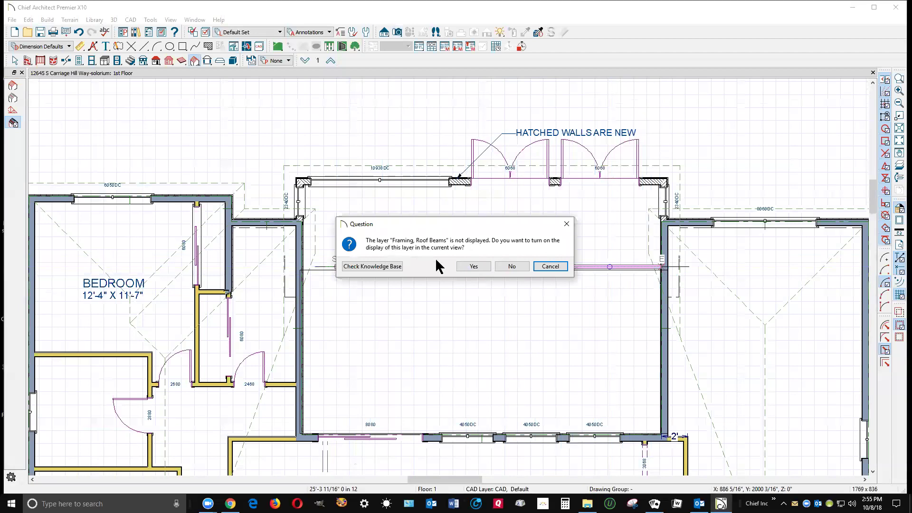
click(473, 266)
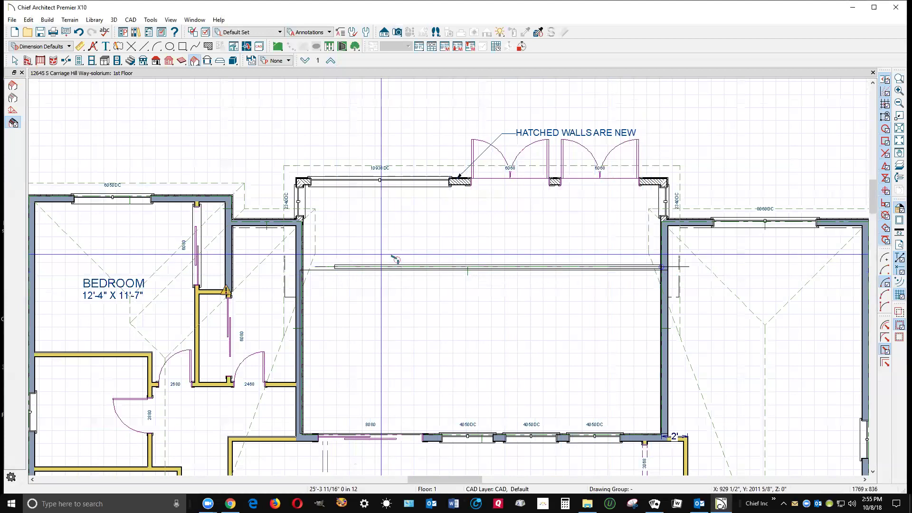
Extend the roof beam's left end into the room's left wall, for a beam length of about 28'-3 1/2".
click(349, 268)
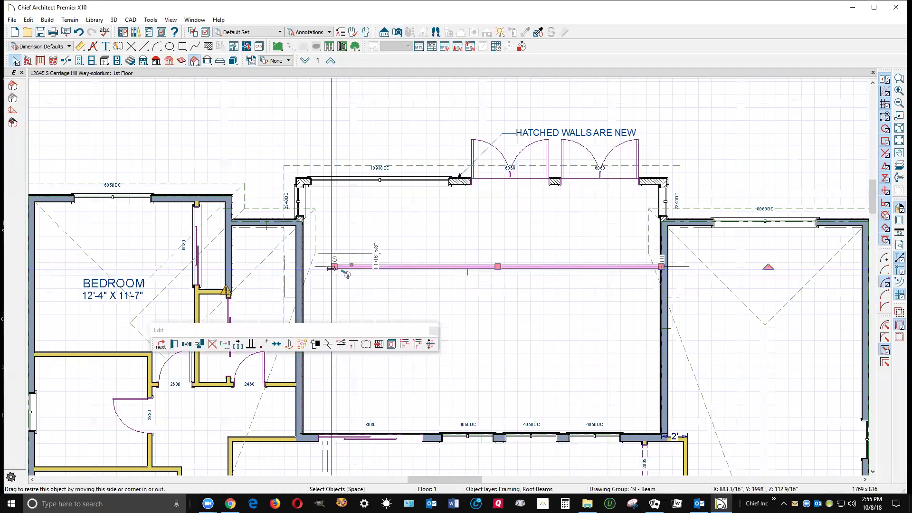
drag(349, 274, 313, 269)
click(407, 248)
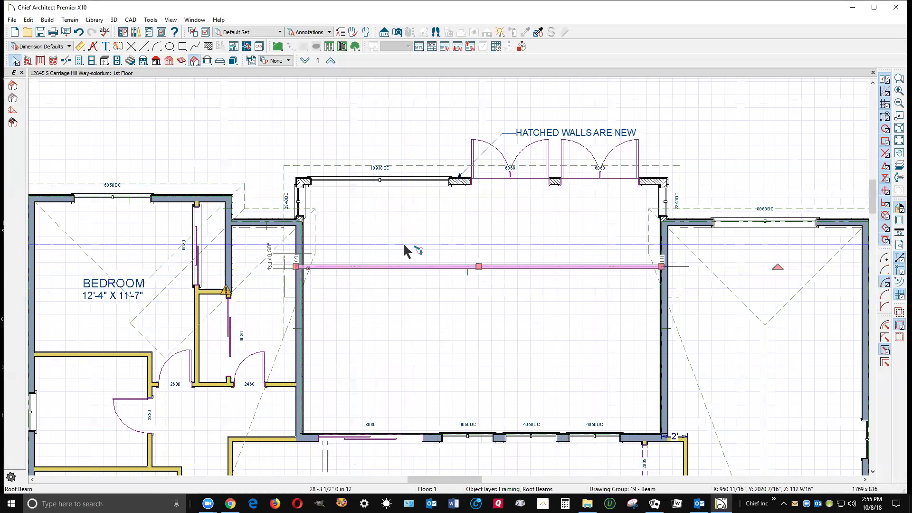
Extend the roof beam's right end into the framing of the right wall, for a beam length of 28'-6".
scroll(578, 270, up, 4)
scroll(591, 269, up, 2)
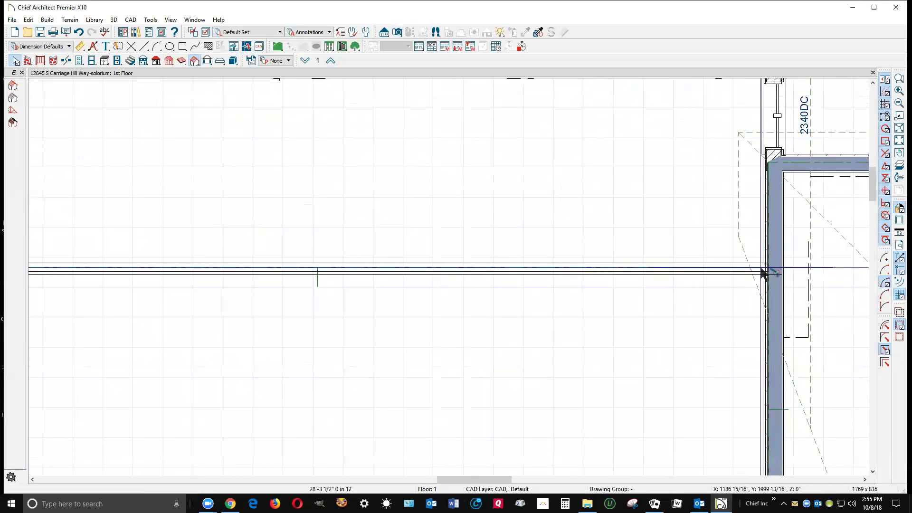
scroll(759, 275, up, 3)
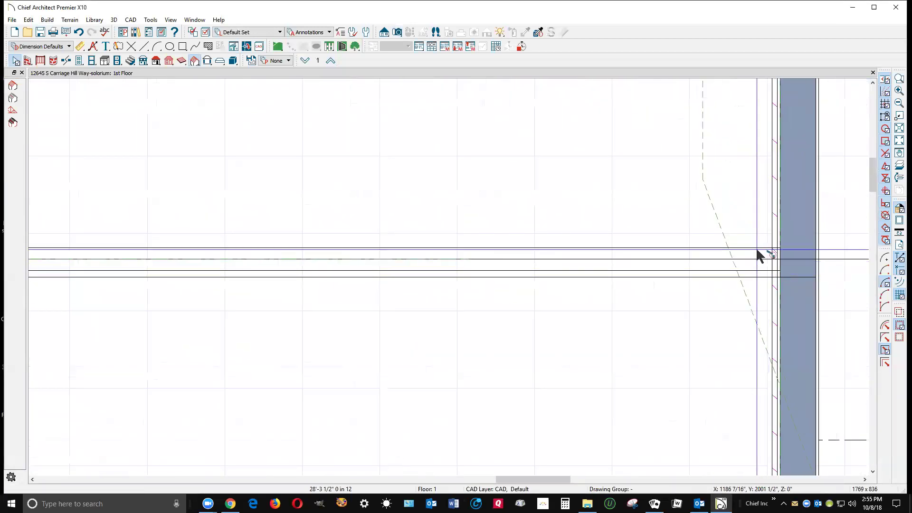
click(762, 254)
drag(780, 258, 794, 261)
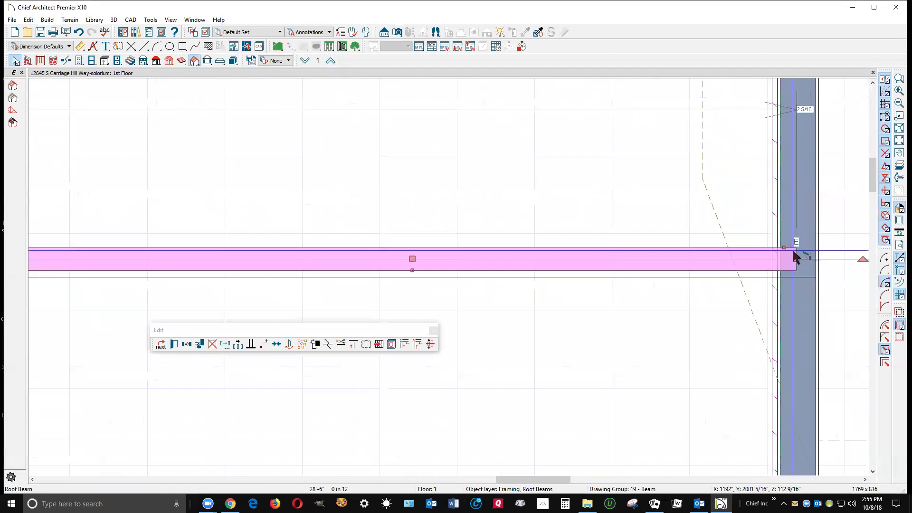
Pull the roof beam's left end back inside the left wall's framing, for a beam length of 28'-3".
scroll(808, 211, down, 2)
scroll(418, 236, down, 3)
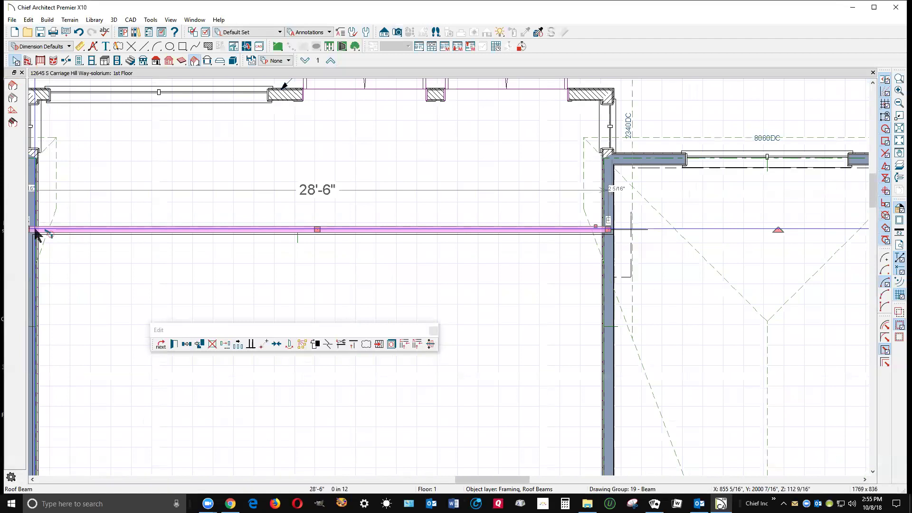
scroll(26, 226, down, 2)
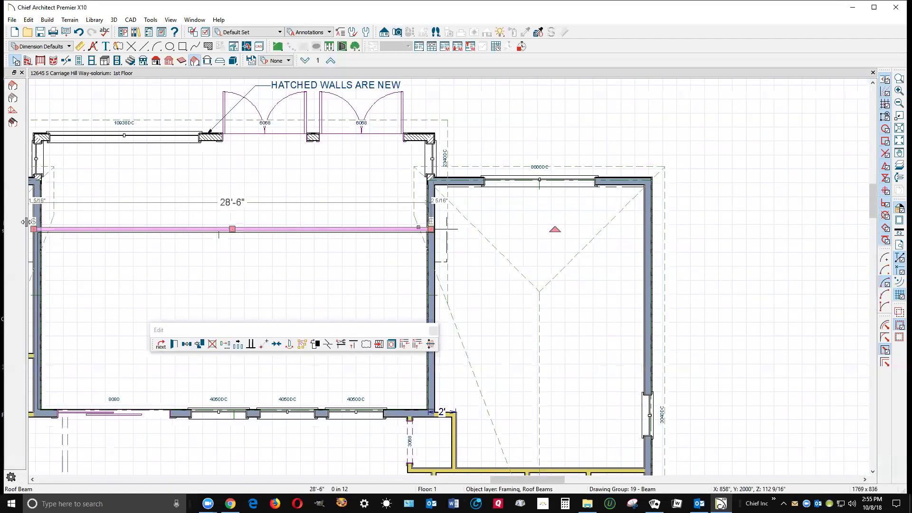
scroll(32, 226, up, 3)
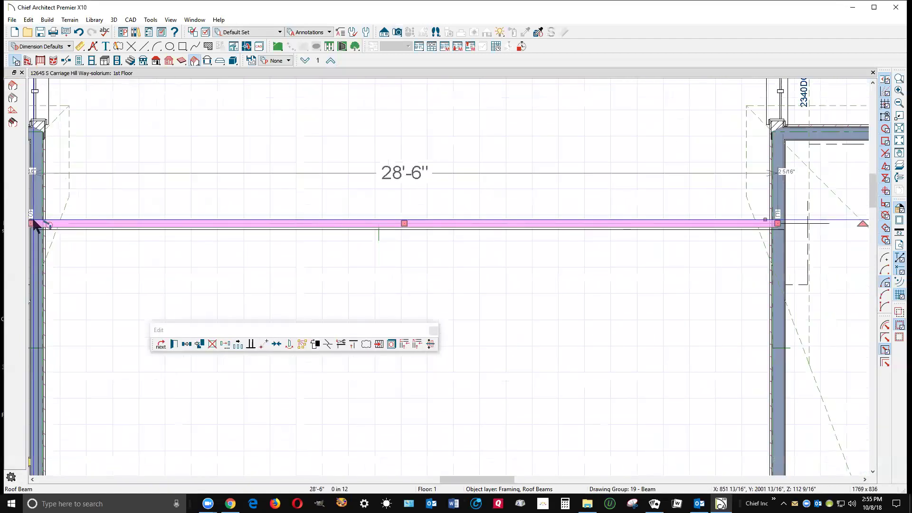
scroll(34, 221, up, 3)
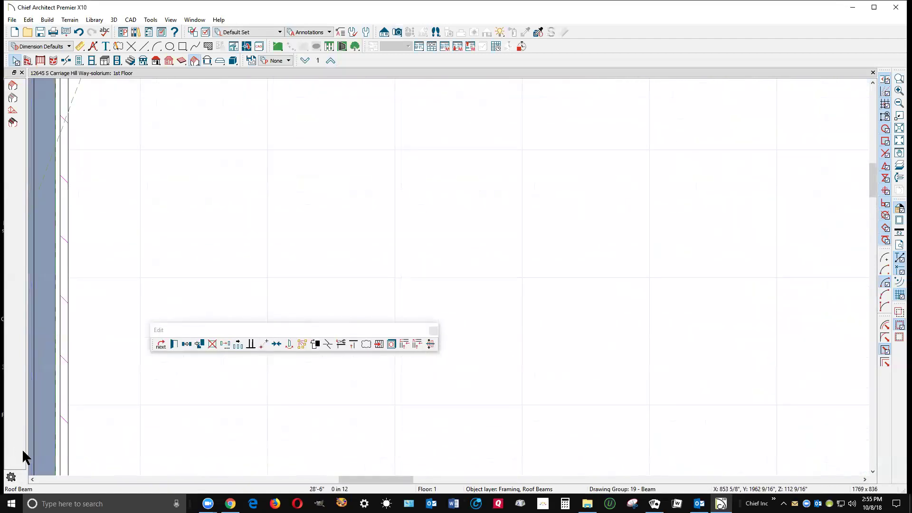
click(32, 480)
drag(203, 319, 174, 87)
scroll(166, 389, down, 2)
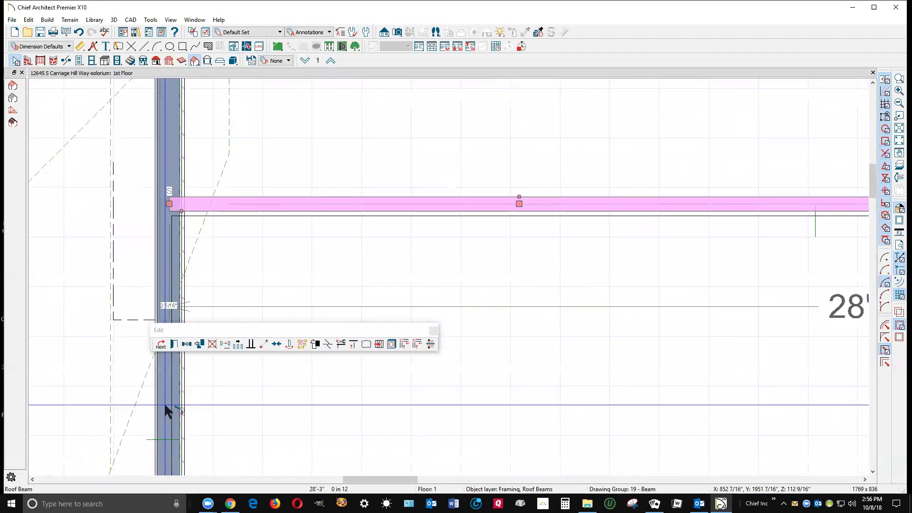
scroll(414, 235, down, 1)
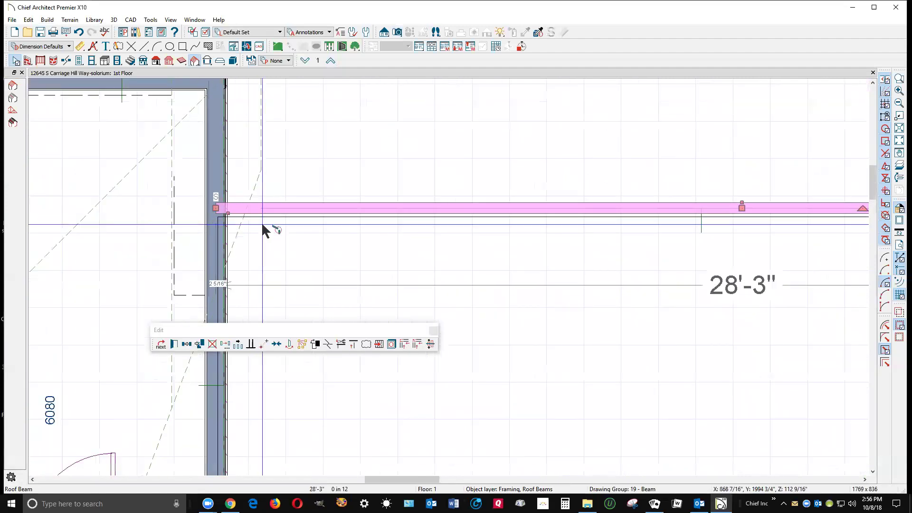
Set the roof beam's type to LVL and its width to 1.75".
click(173, 344)
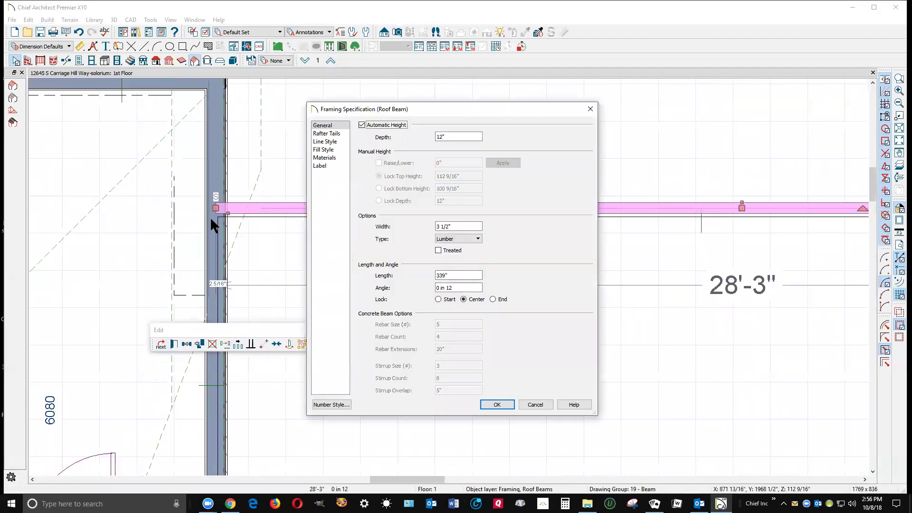
click(457, 228)
click(456, 226)
click(477, 239)
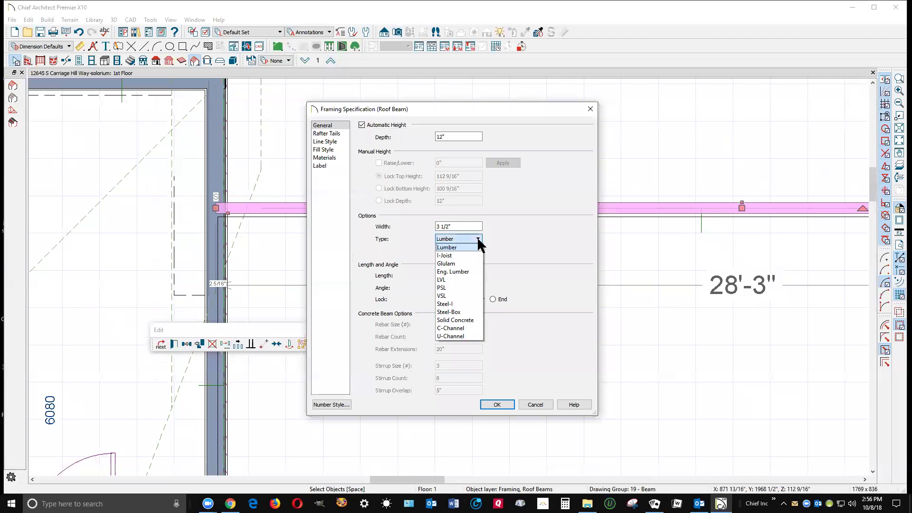
click(463, 280)
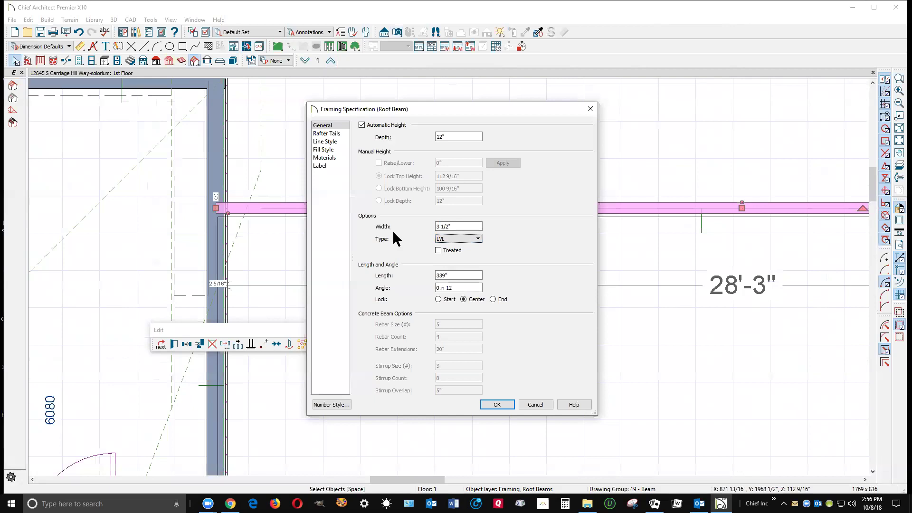
drag(460, 226, 418, 224)
text(1.75)
key(Tab)
click(497, 405)
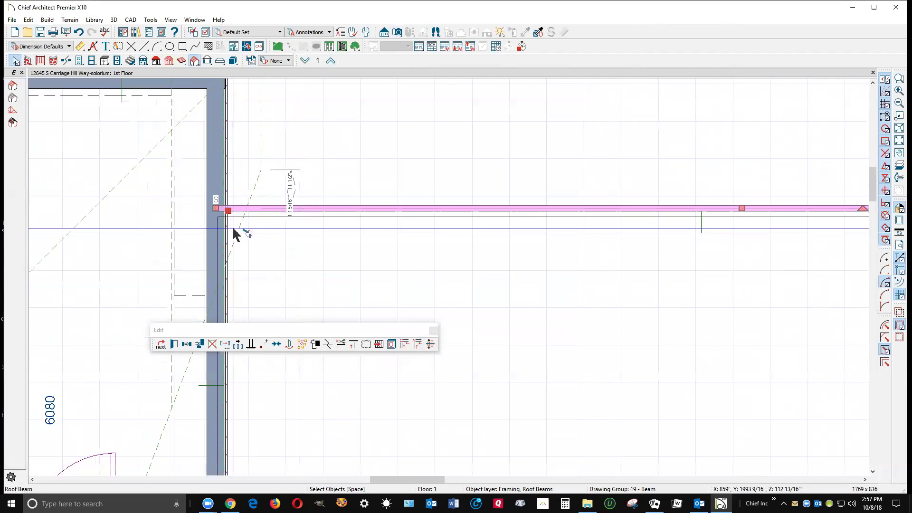
click(225, 344)
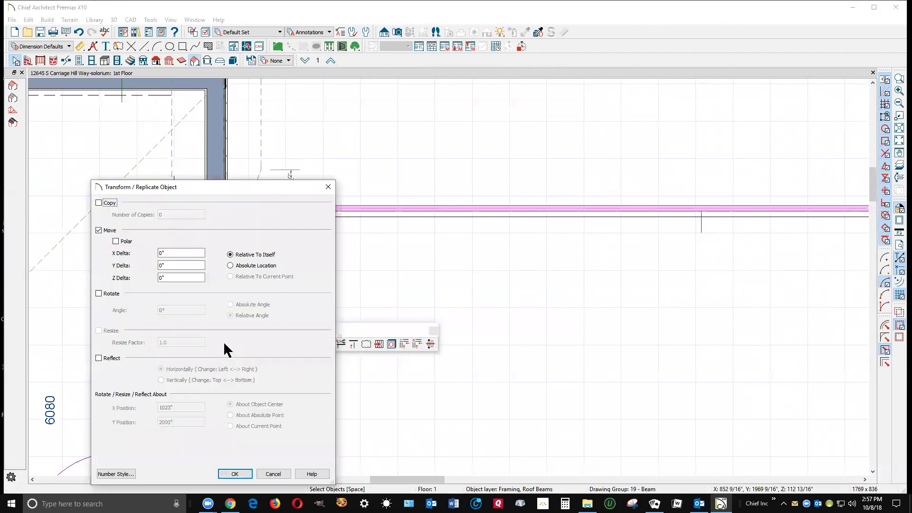
click(285, 473)
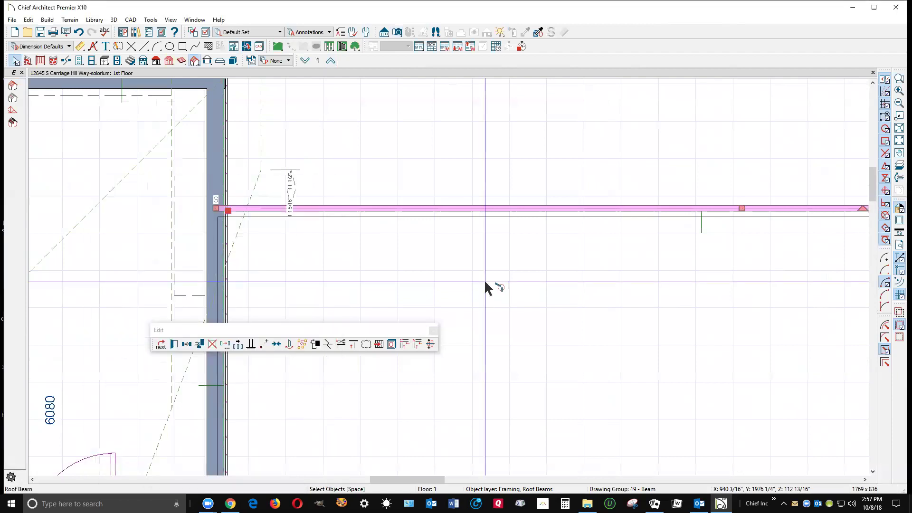
click(484, 284)
key(Escape)
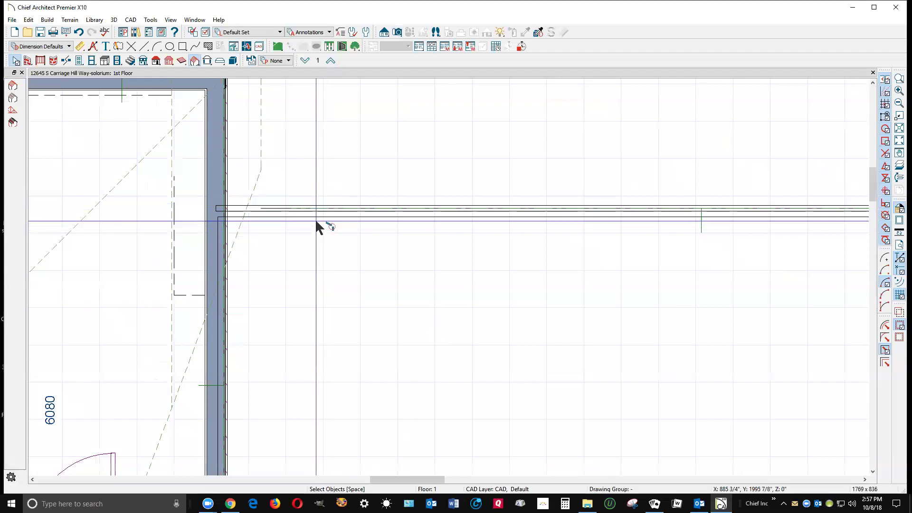
Move the roof beam by a Y delta of -17" relative to itself using Transform/Replicate.
scroll(257, 197, down, 4)
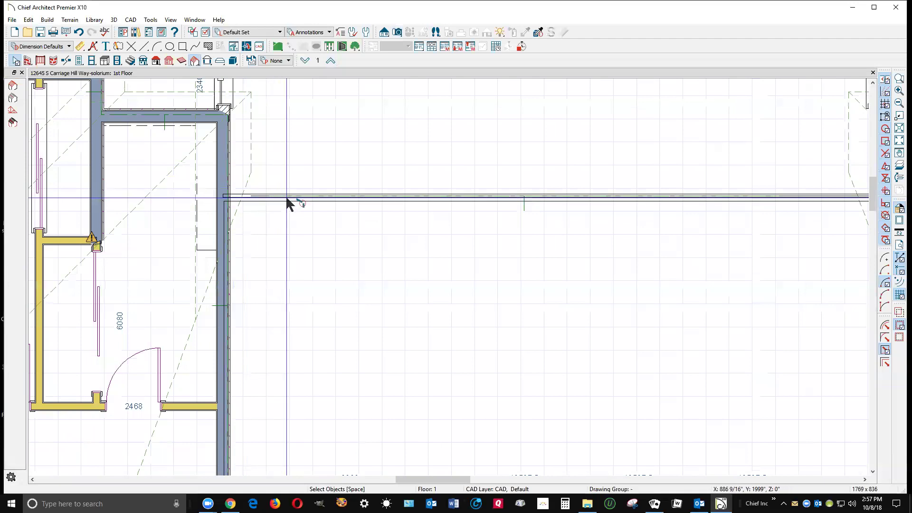
click(235, 196)
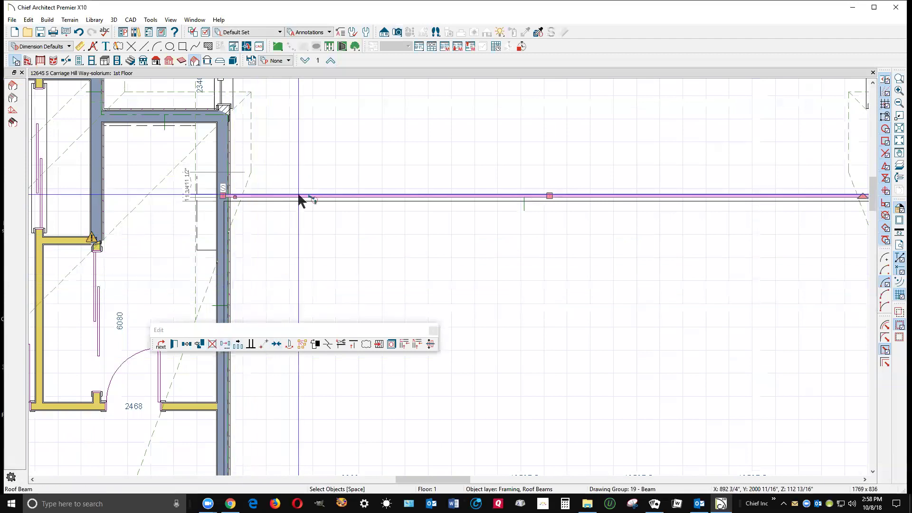
click(226, 343)
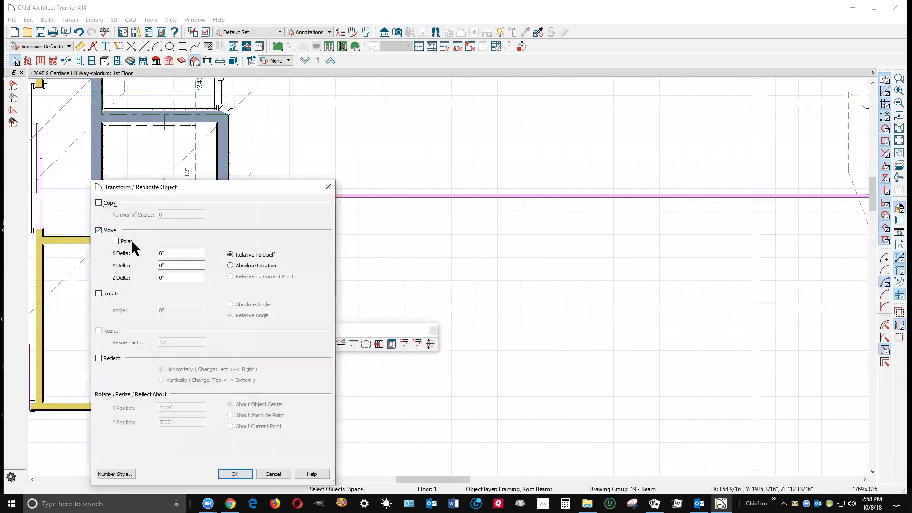
double_click(164, 265)
text(-17)
click(237, 474)
click(241, 474)
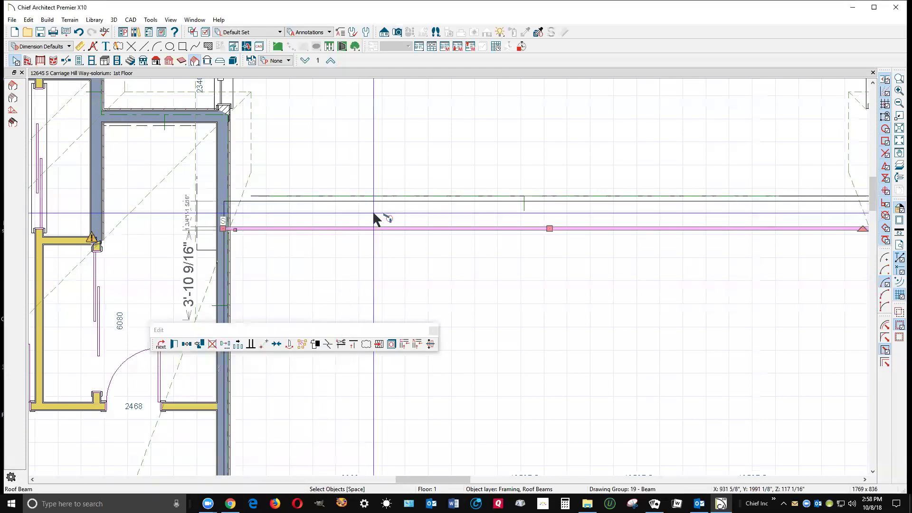
click(395, 241)
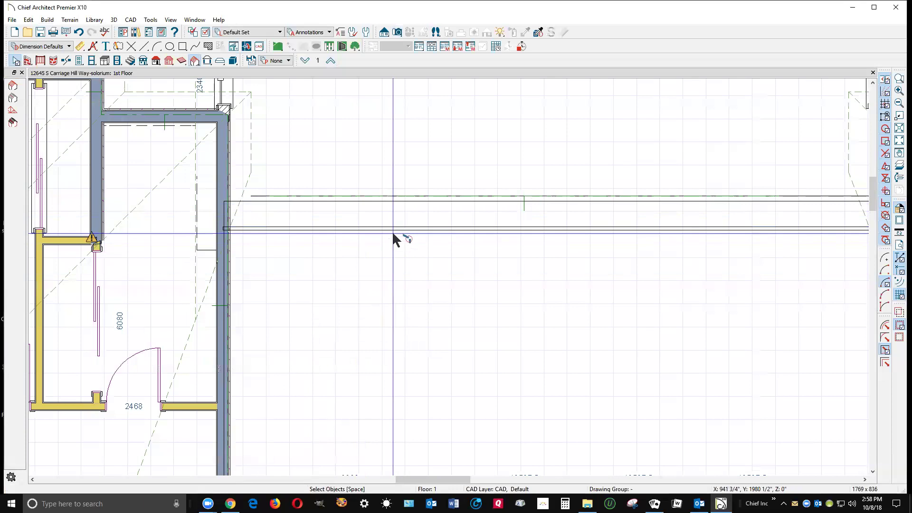
Replicate the roof beam with 2 copies at a Y delta of -1.75" to build a three-ply beam.
click(395, 232)
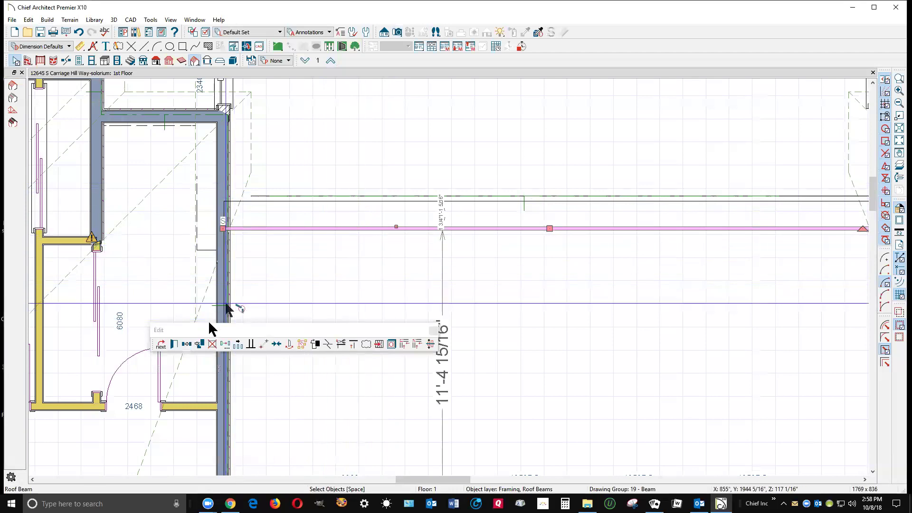
click(226, 344)
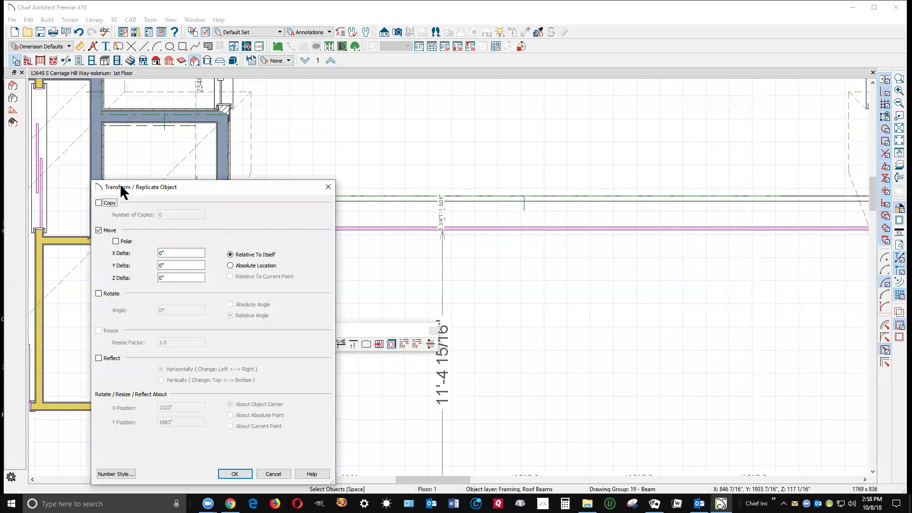
click(99, 203)
key(Tab)
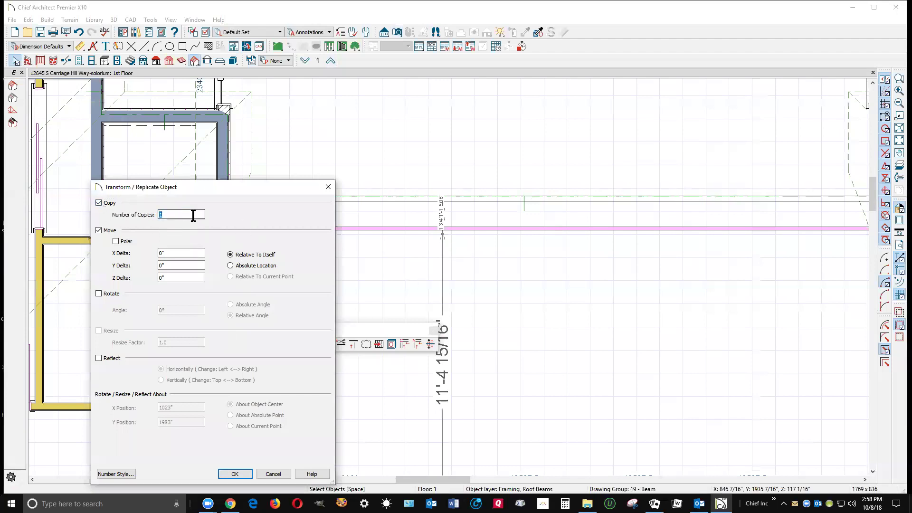
text(2)
double_click(171, 265)
text(-)
text(1.)
text(75)
click(236, 474)
click(358, 288)
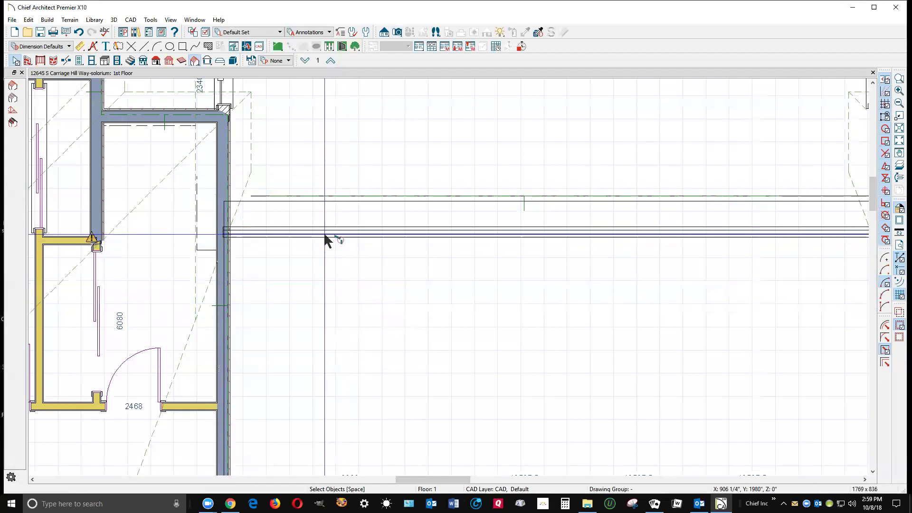
Turn off the display of the "Roofs, Baselines" layer in the layer display options.
scroll(315, 232, down, 4)
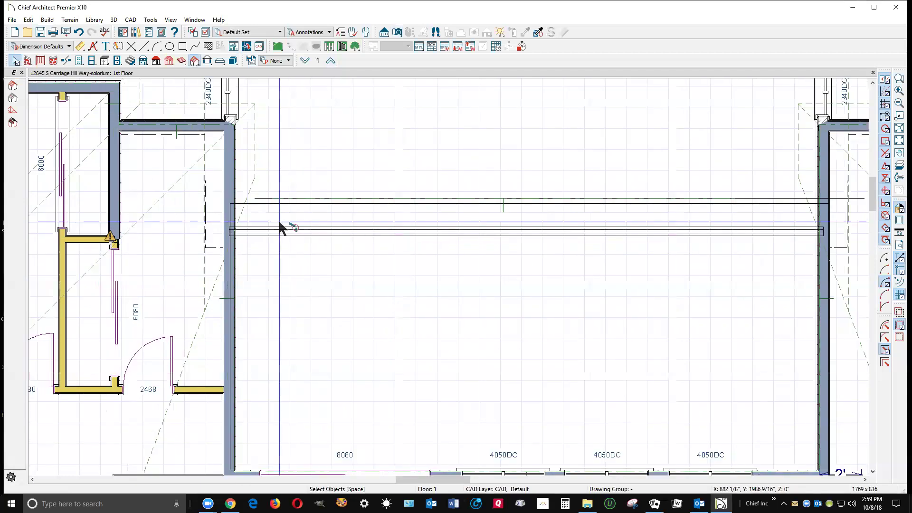
scroll(275, 227, down, 1)
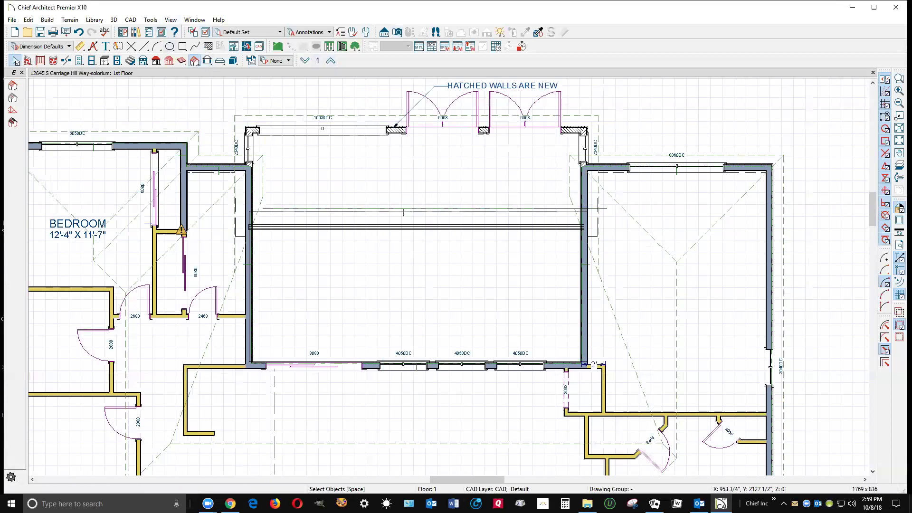
click(207, 33)
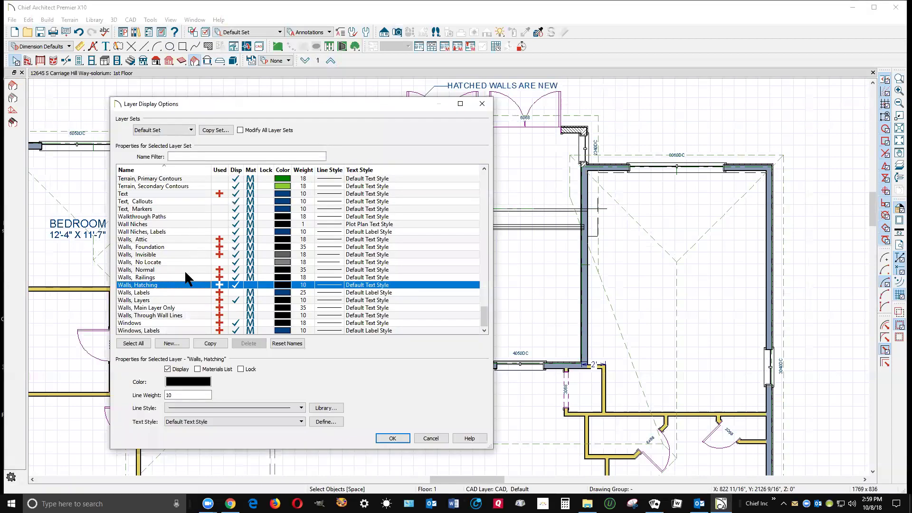
key(r)
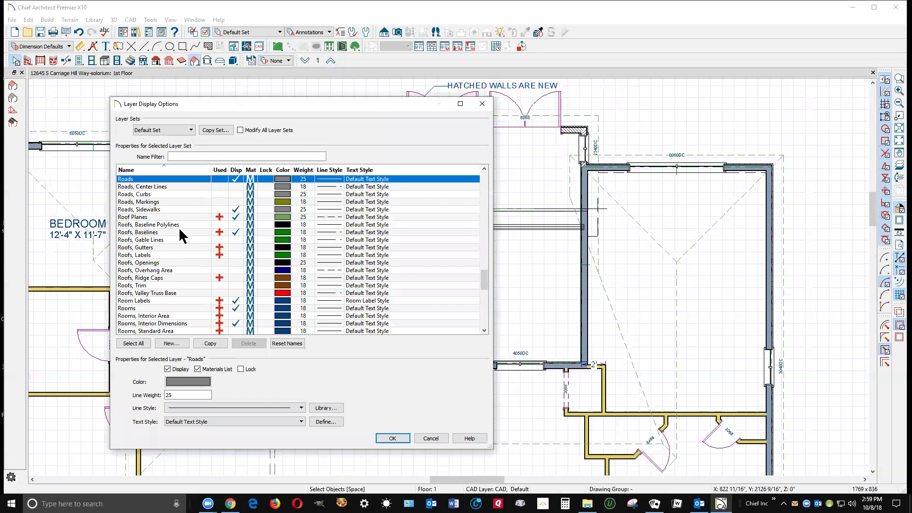
click(234, 232)
click(392, 438)
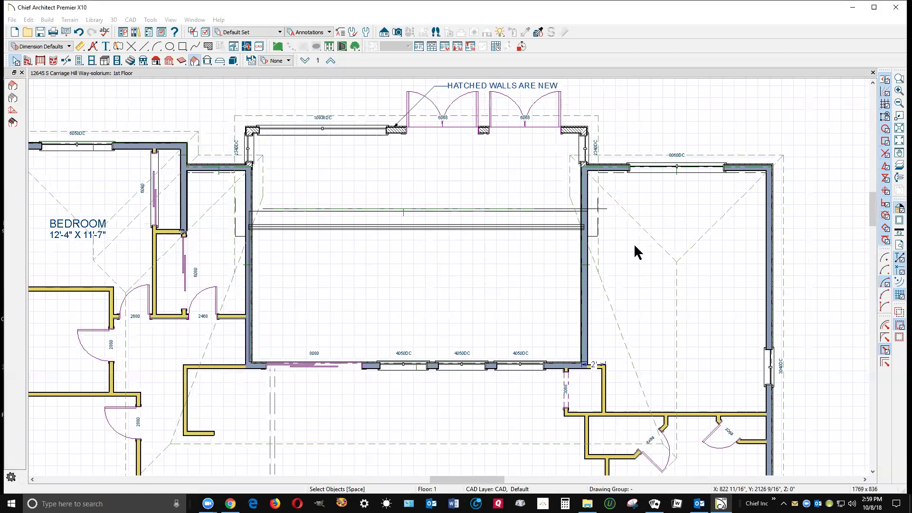
Delete the slab covering the room and the horizontal CAD line just above the roof beams.
key(r)
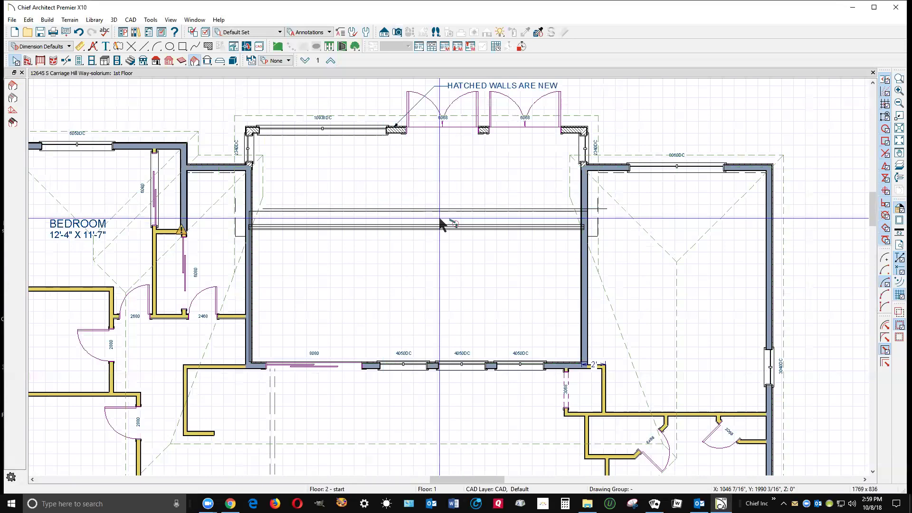
click(540, 219)
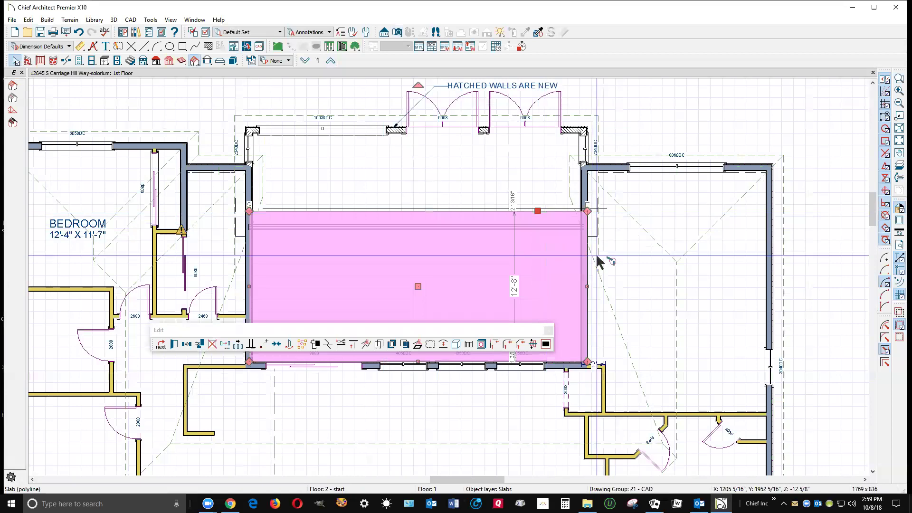
key(Delete)
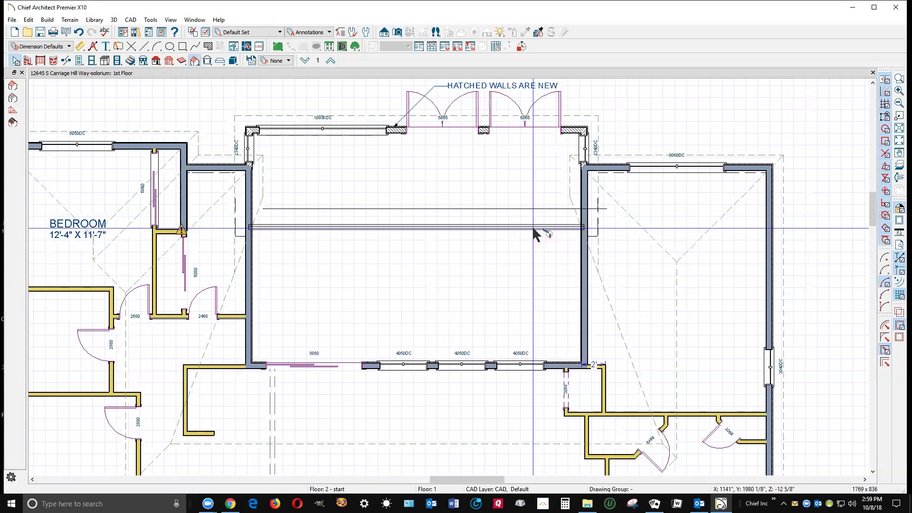
click(511, 208)
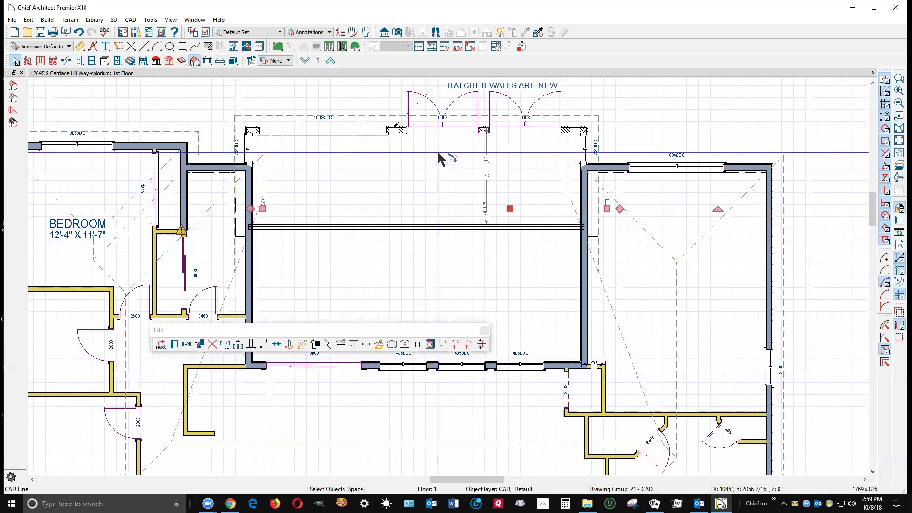
key(Delete)
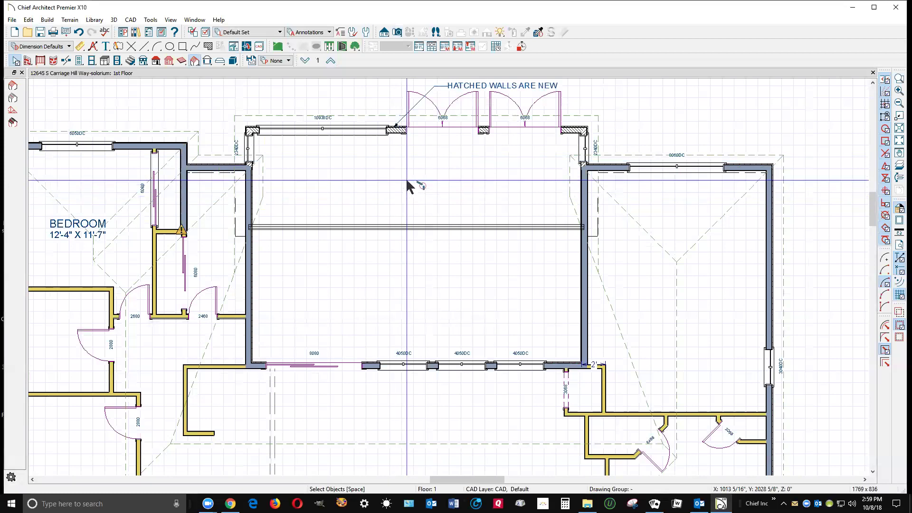
Copy the "HATCHED WALLS ARE NEW" text and its leader arrow straight down so the arrow points at the roof beams.
scroll(389, 231, down, 2)
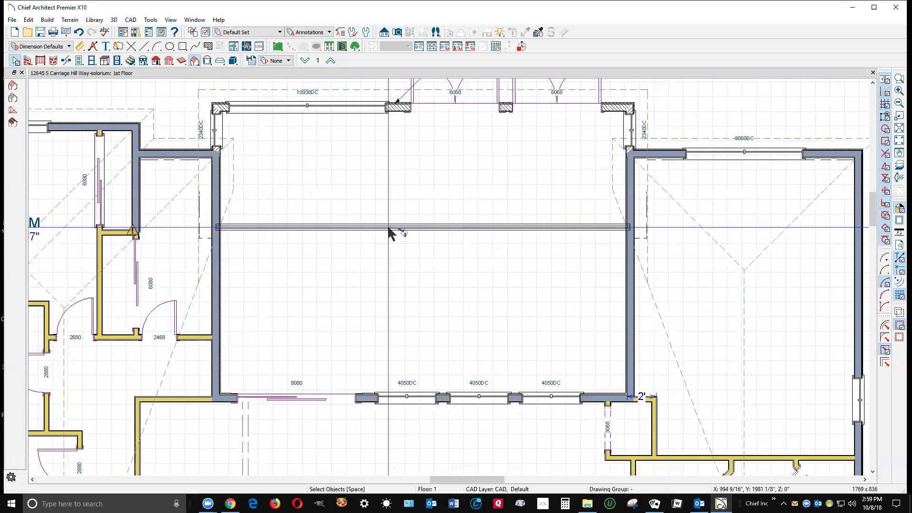
scroll(389, 230, down, 1)
click(430, 110)
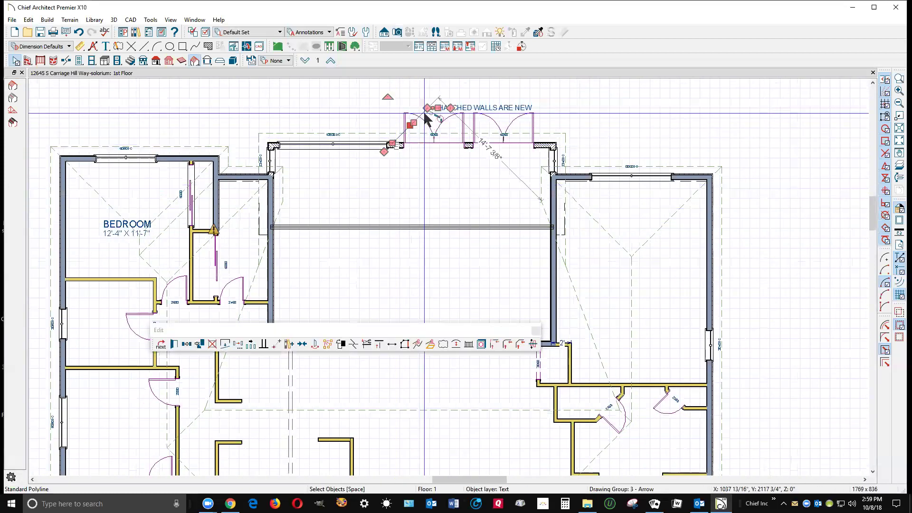
shift+click(499, 116)
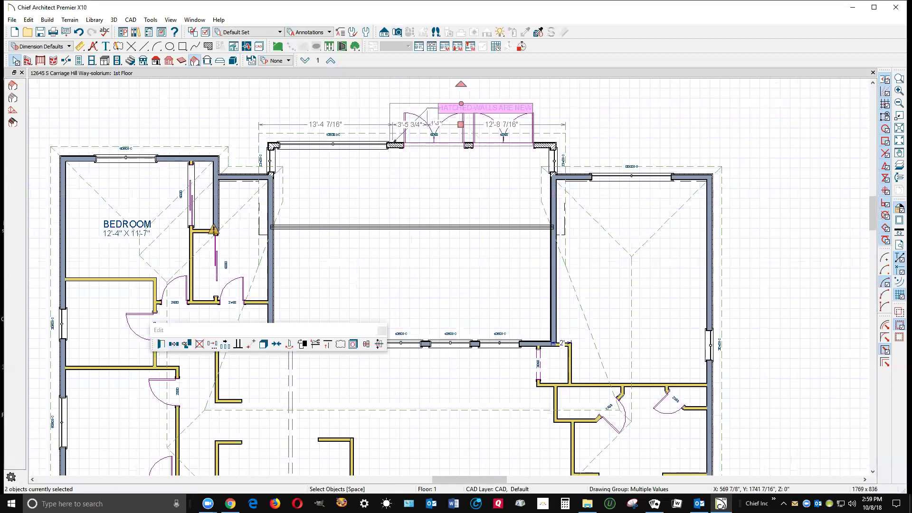
click(173, 344)
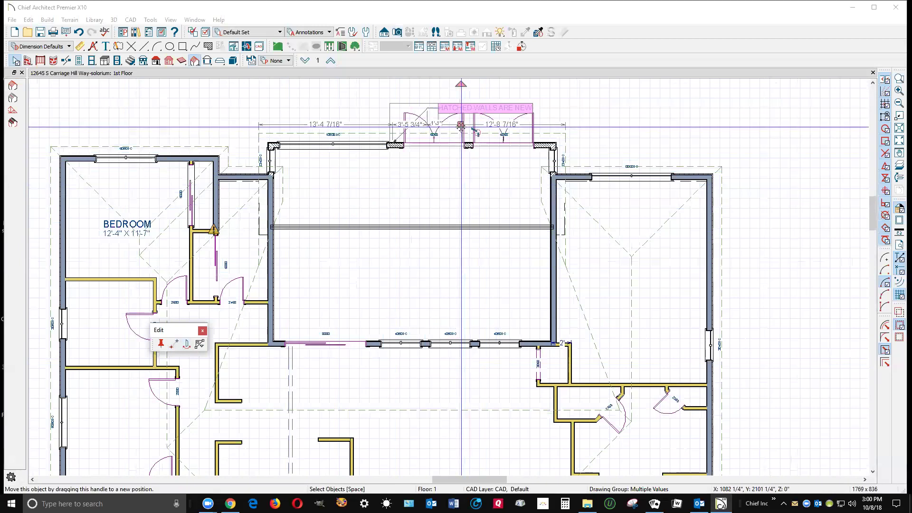
mouse_move(461, 124)
mouse_down()
mouse_move(434, 126)
mouse_move(437, 209)
mouse_up()
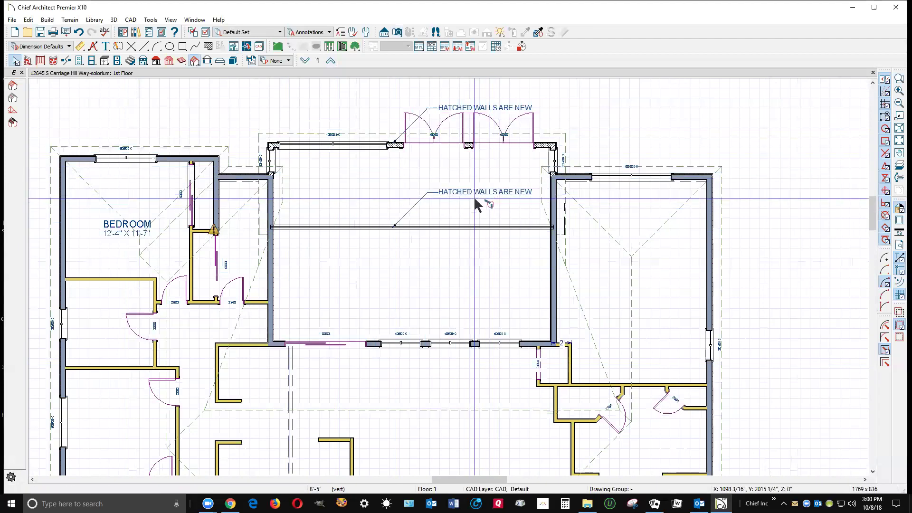
Change the copied label's text at the roof beams to "3-1 3/4" X 10" LVL'S".
click(482, 195)
double_click(482, 195)
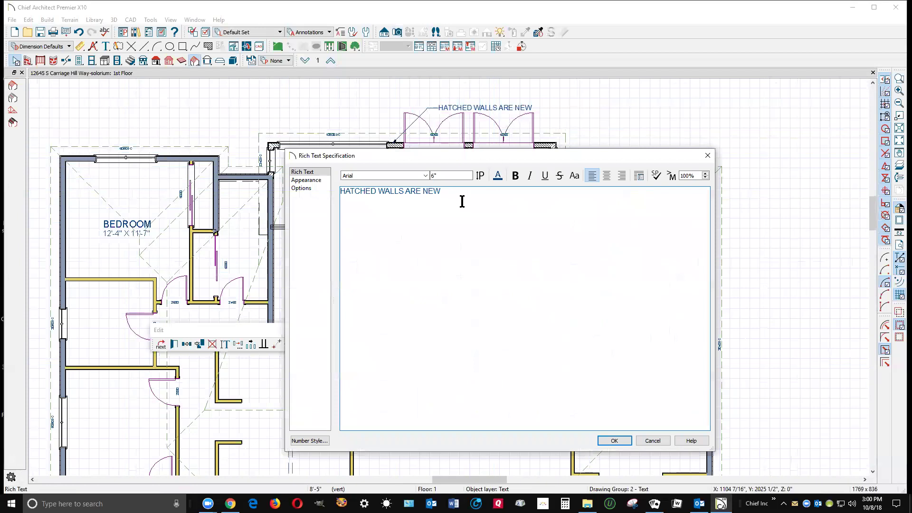
key(ctrl+a)
text(3)
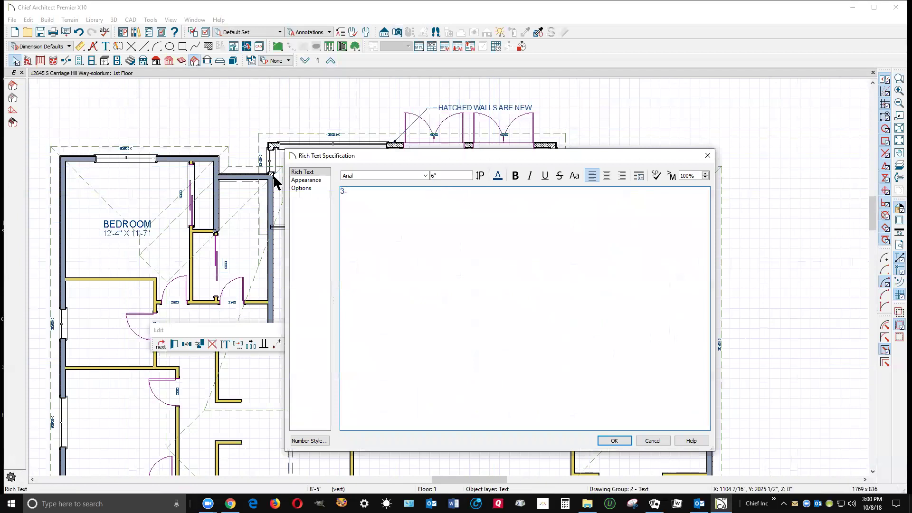
text(-1 3/4" LVL)
click(368, 191)
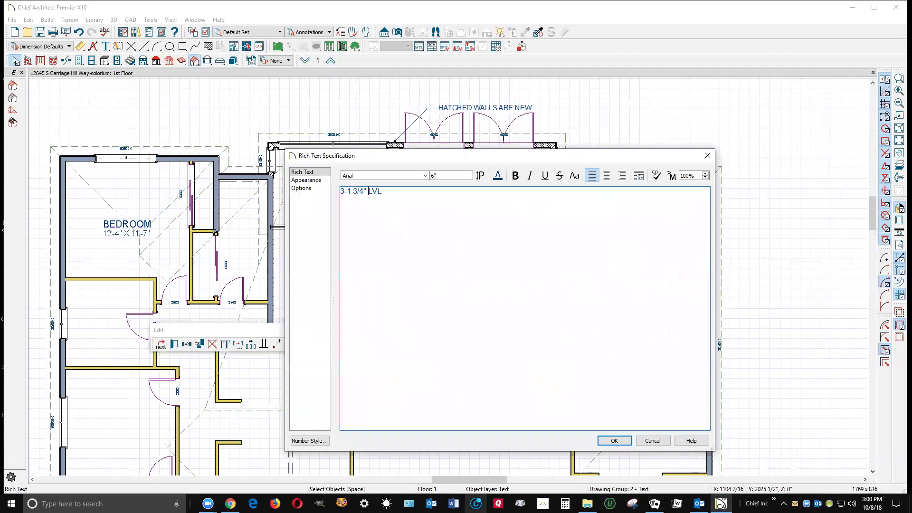
text(X 10)
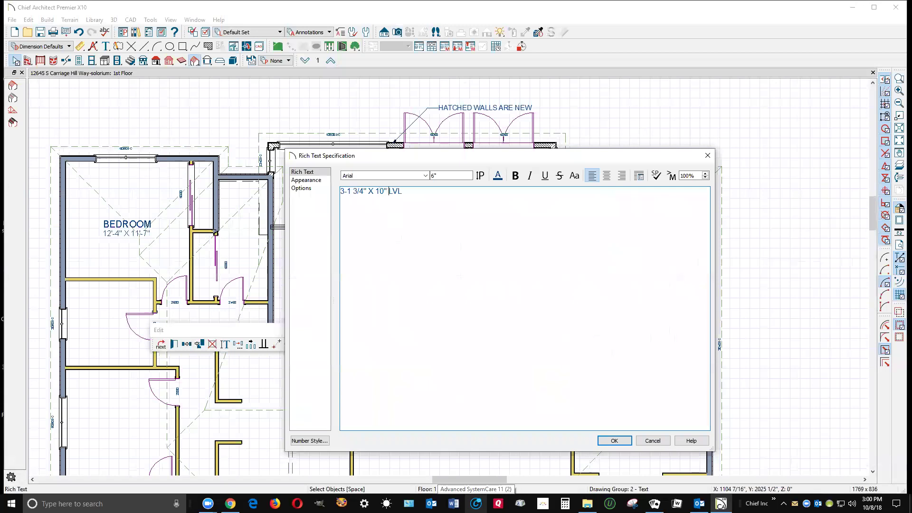
click(416, 193)
text('S)
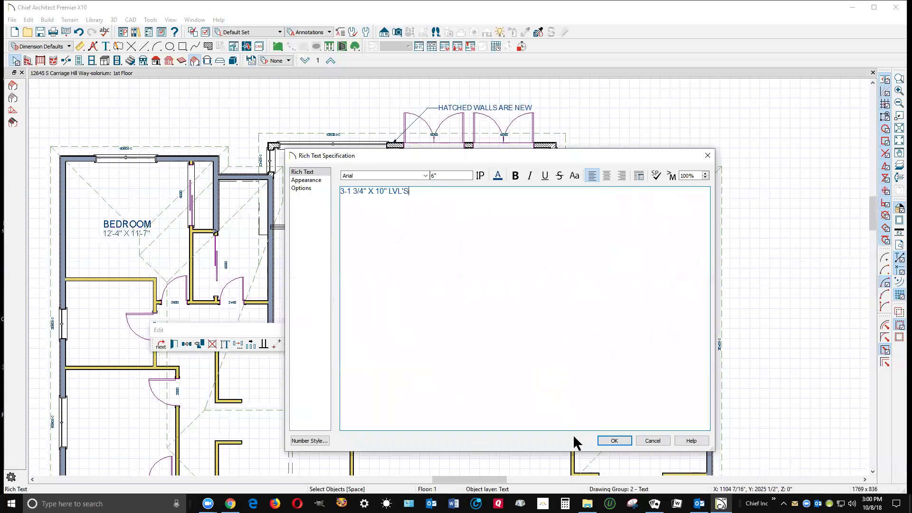
click(614, 440)
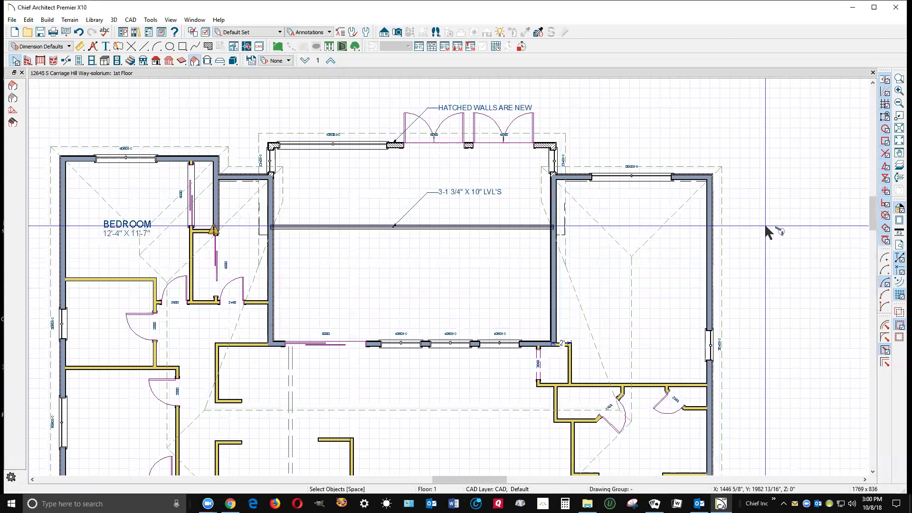
Create a full camera view inside the room, looking from its lower-right corner in plan toward the middle of the roof beams.
scroll(766, 231, down, 1)
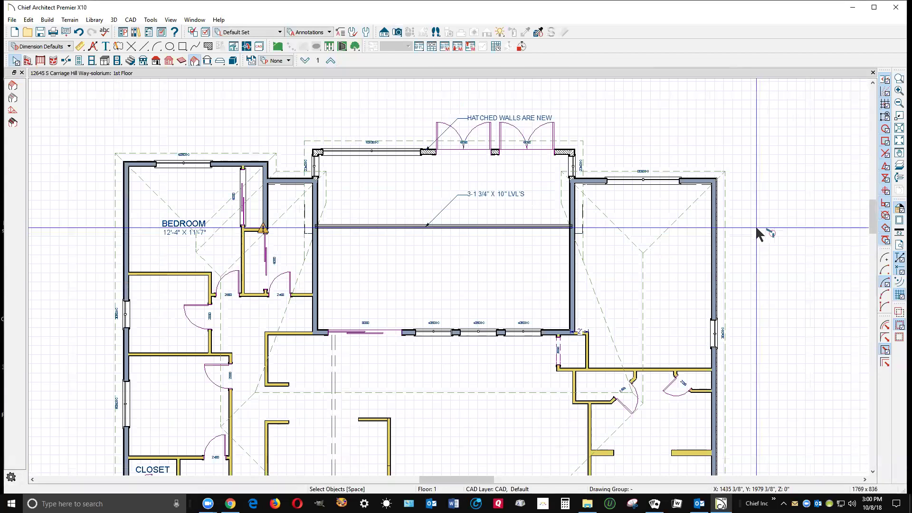
scroll(665, 290, up, 1)
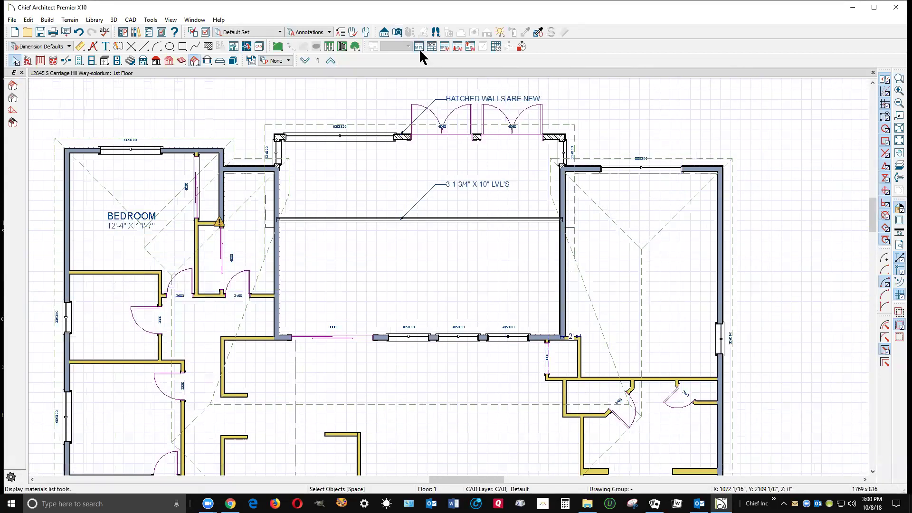
click(402, 47)
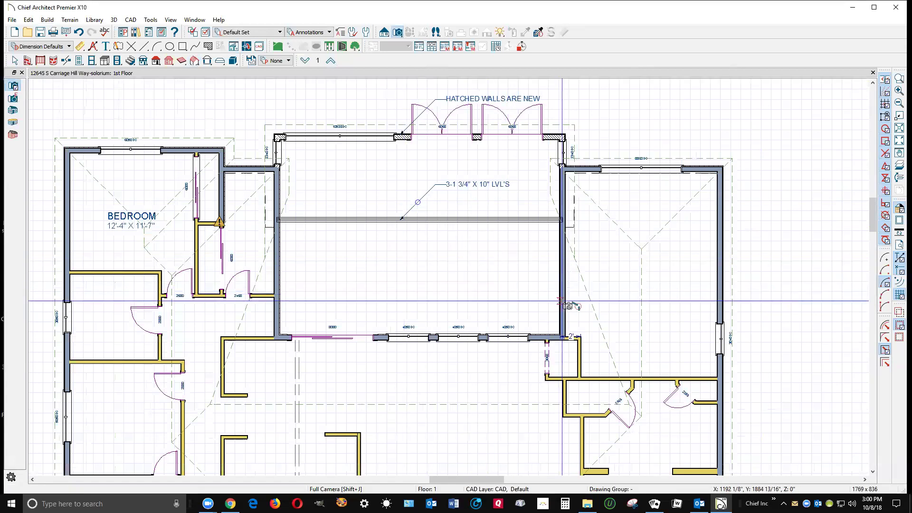
drag(544, 319, 375, 220)
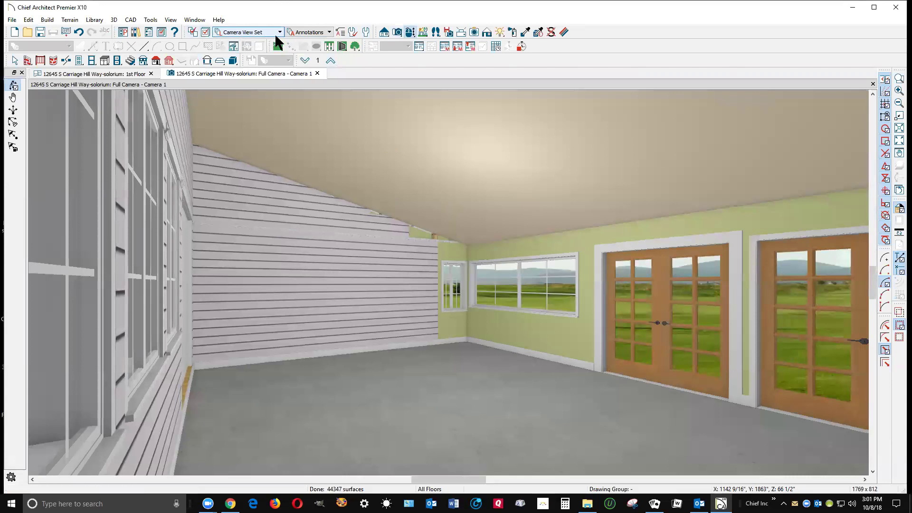
Turn on the display of the "Framing, Roof Beams" layer in the Camera View Set.
click(205, 32)
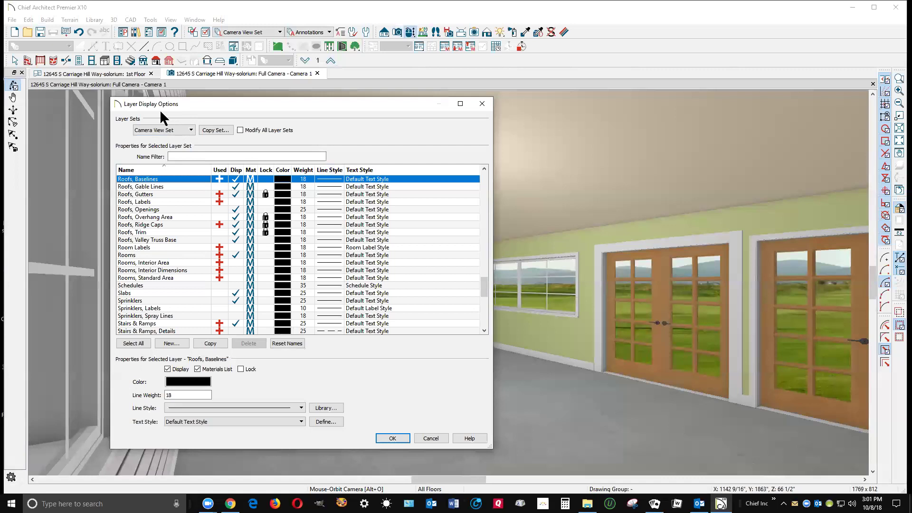
click(195, 217)
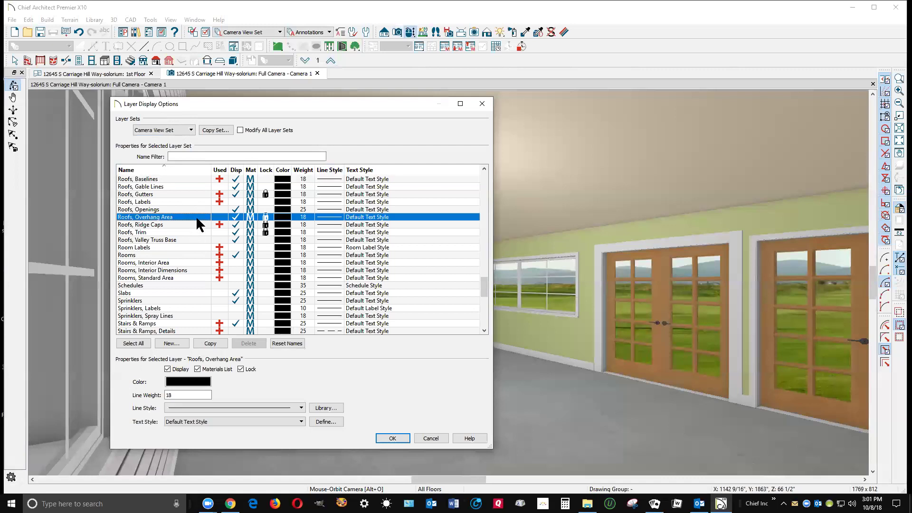
key(f)
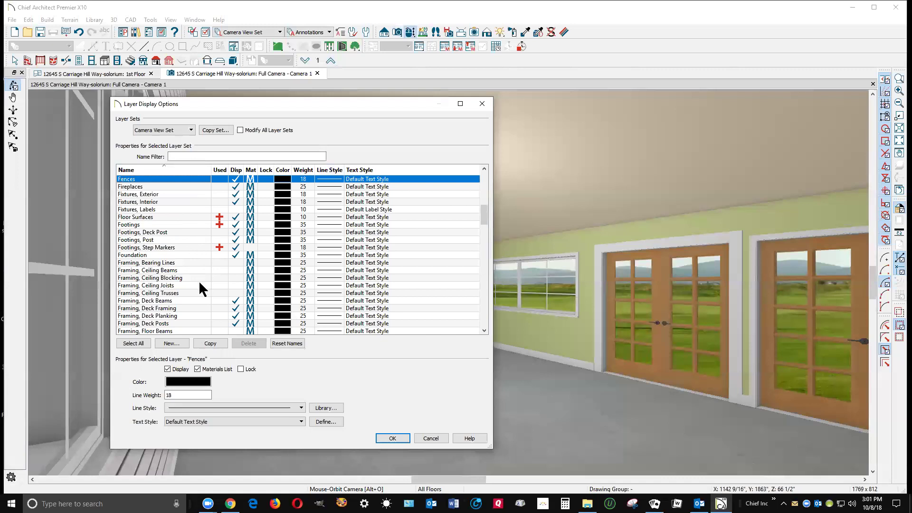
scroll(195, 279, down, 5)
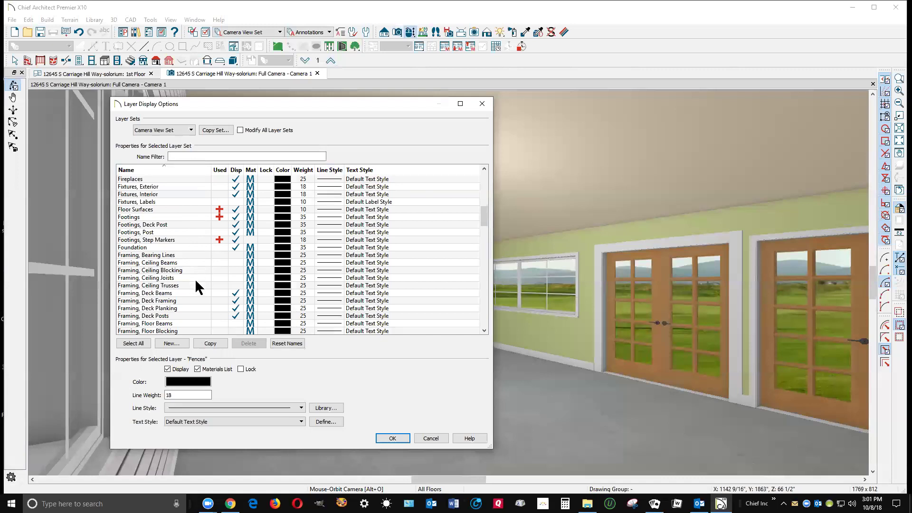
scroll(195, 277, down, 5)
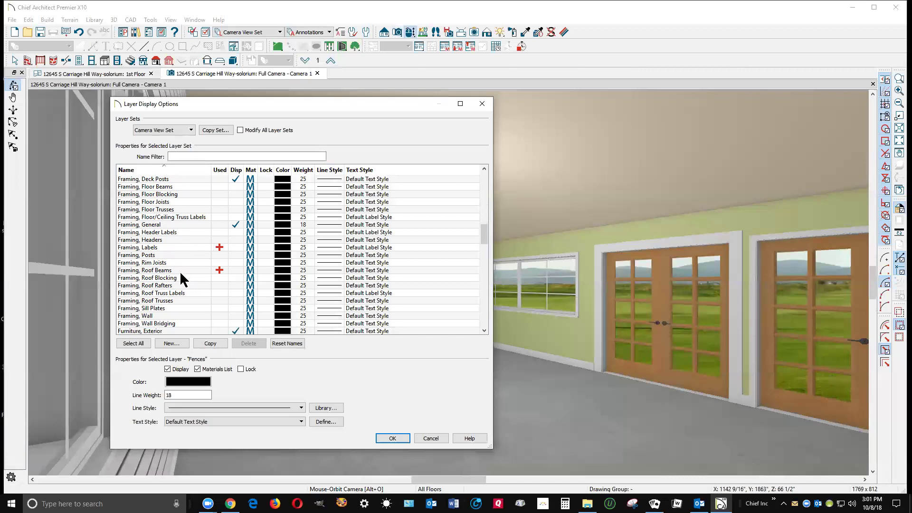
click(234, 269)
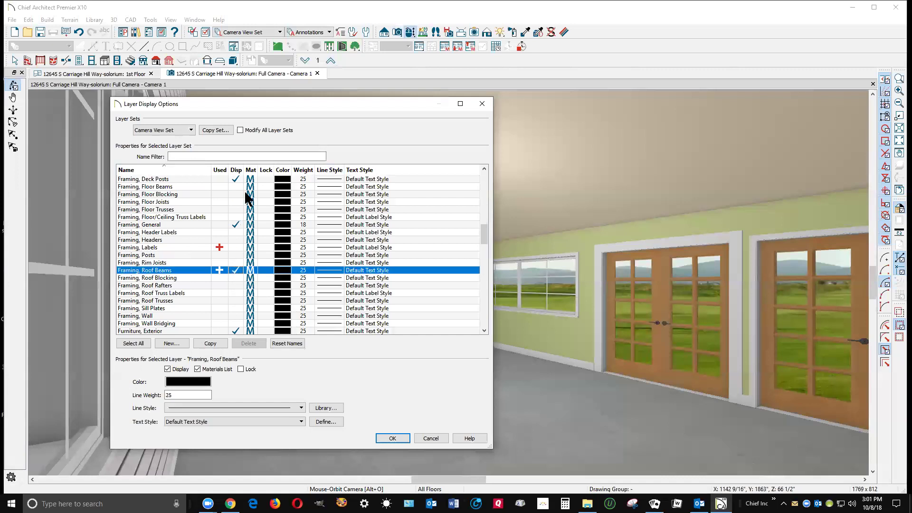
click(393, 438)
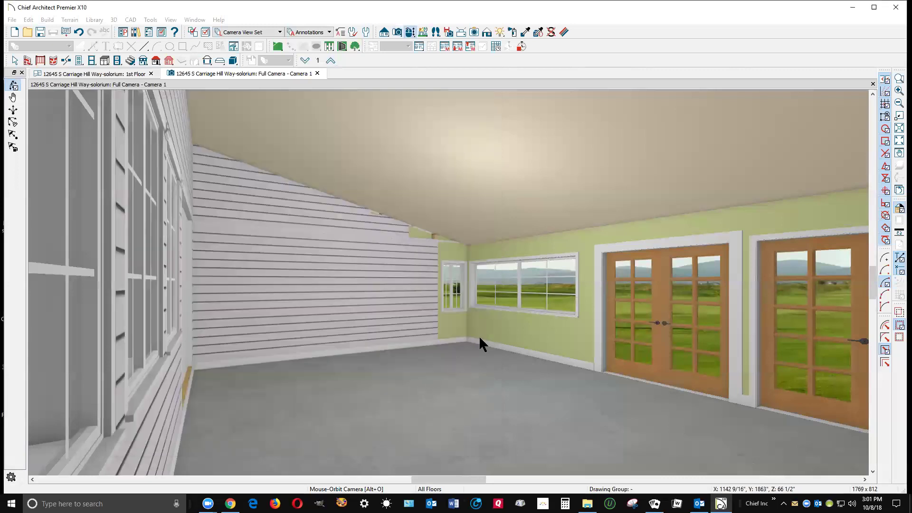
key(space)
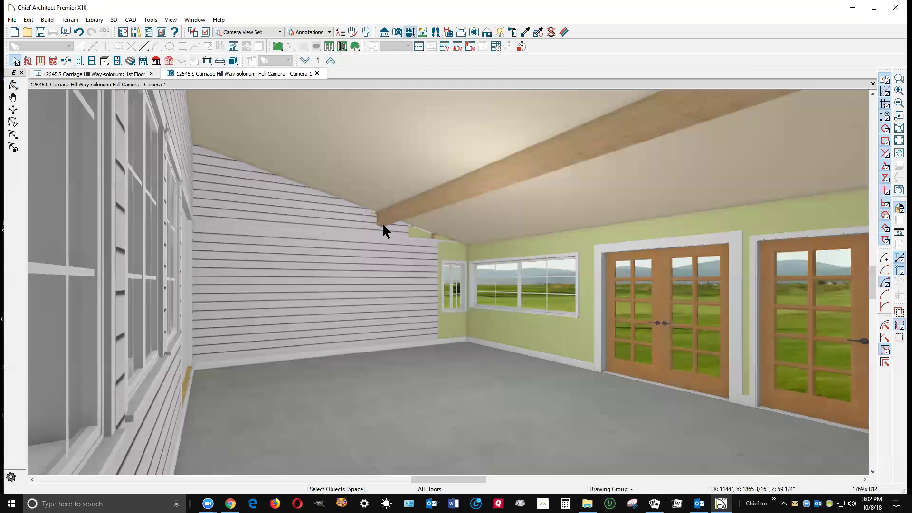
Draw a room divider in the floor plan along the lower edge of the roof beams, from side wall to side wall.
key(ctrl+Tab)
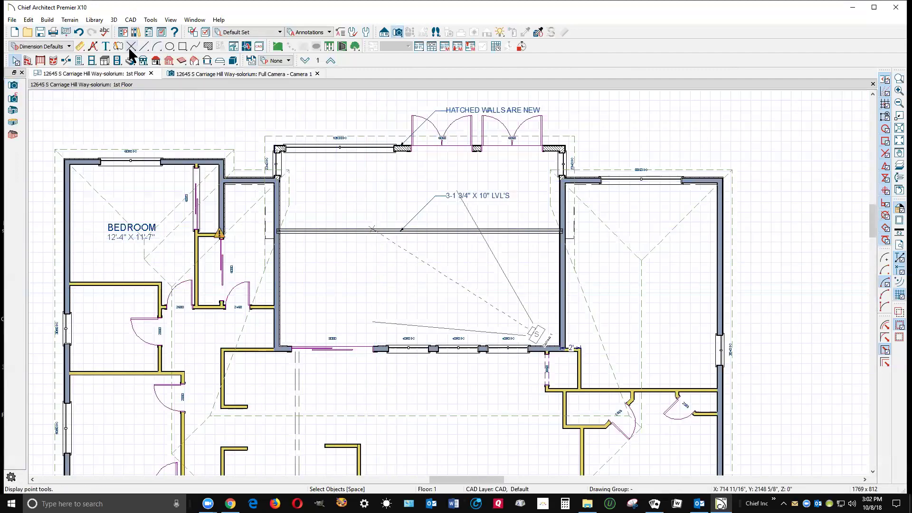
click(28, 60)
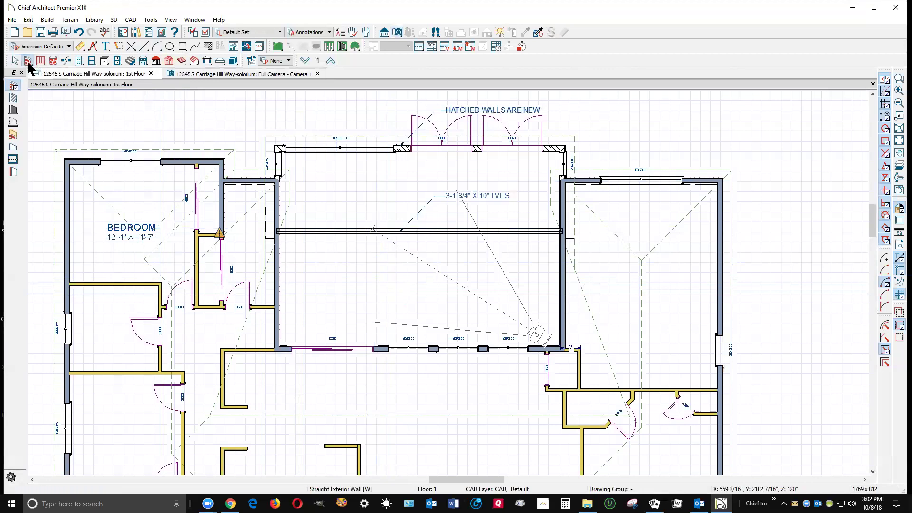
click(14, 160)
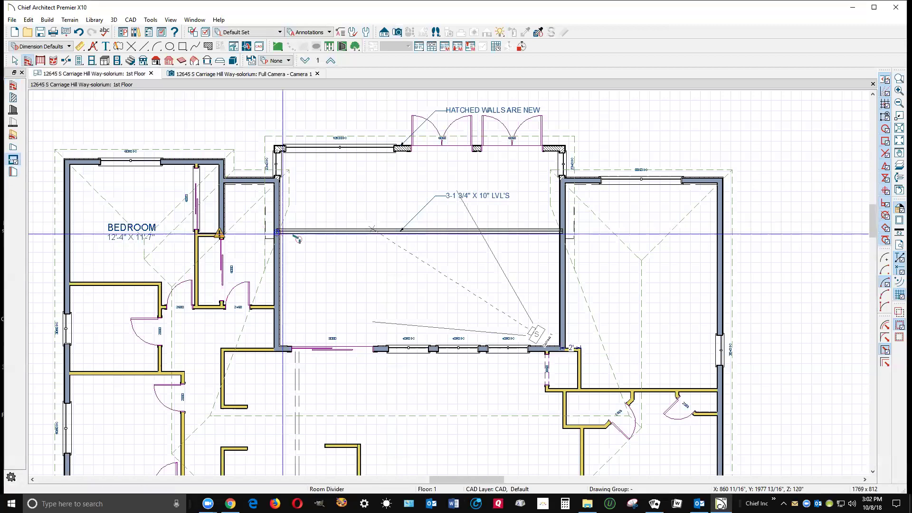
drag(278, 232, 561, 239)
key(space)
Enable Flat Ceiling Over This Room for the room area below the divider.
click(387, 268)
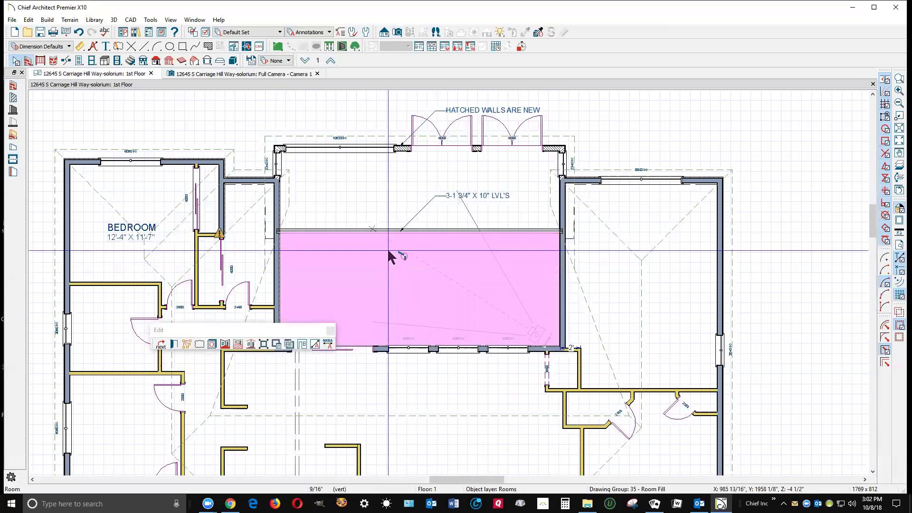
click(397, 187)
click(363, 287)
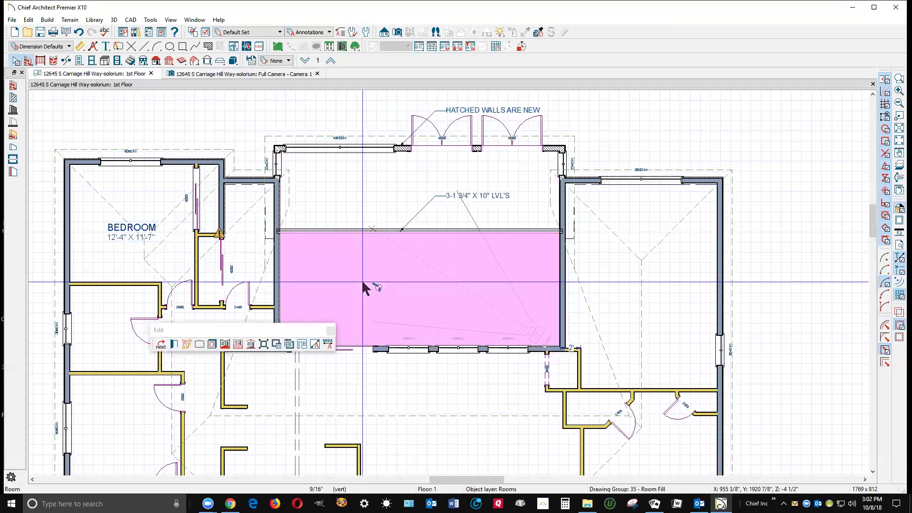
click(174, 344)
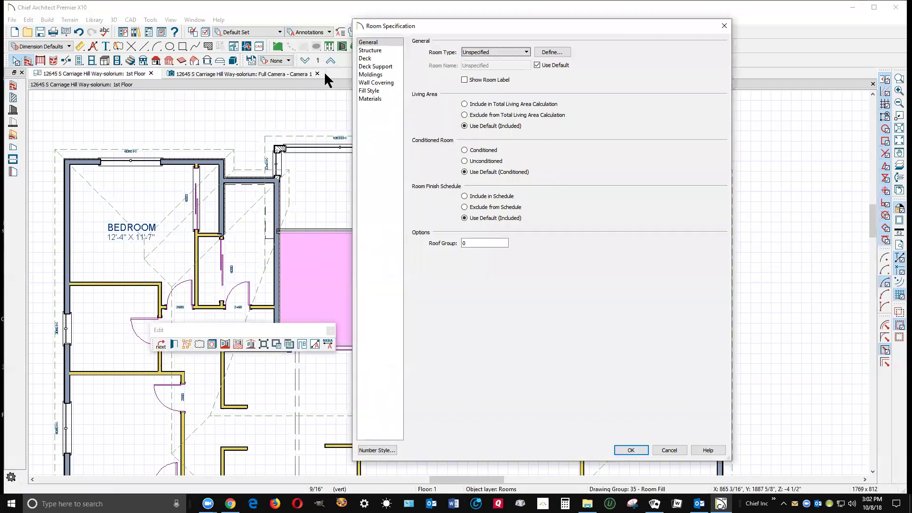
click(369, 50)
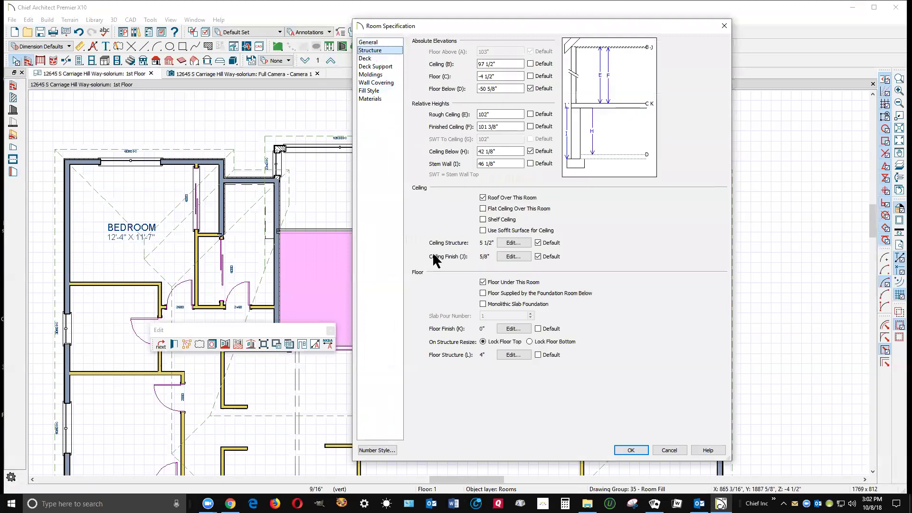
click(484, 208)
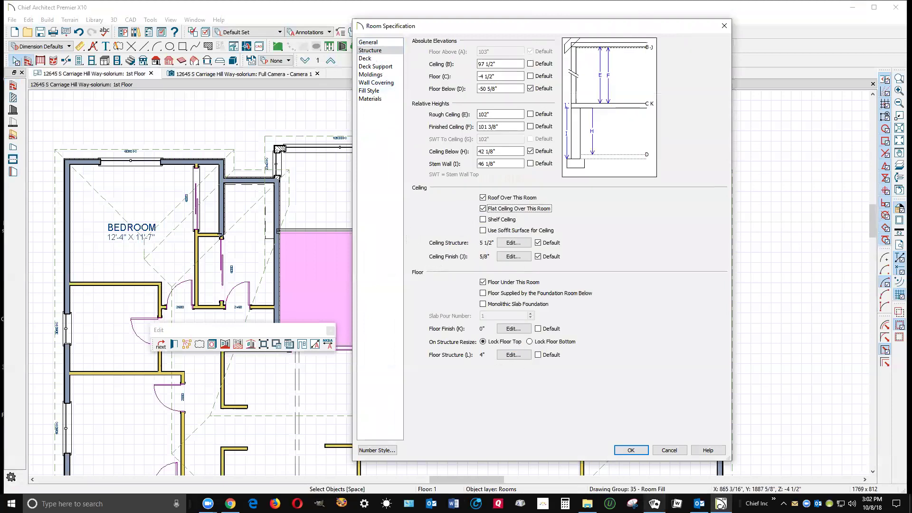
click(634, 450)
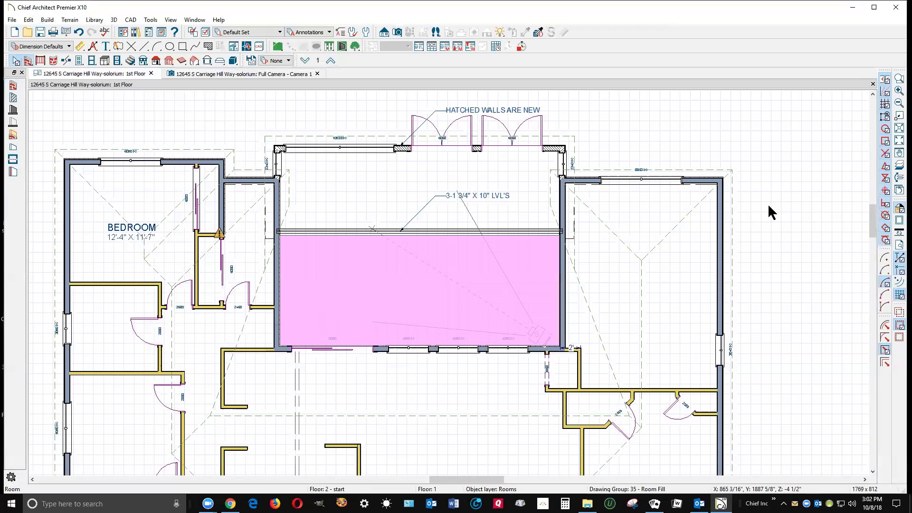
In the camera view, reset the finished ceiling height of the flat-ceiling room to its default, 119 3/8".
key(ctrl+Tab)
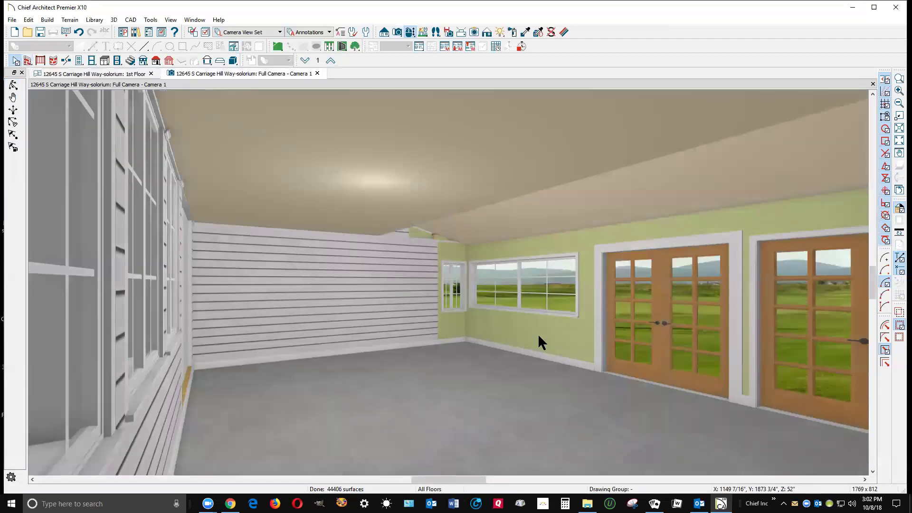
double_click(273, 407)
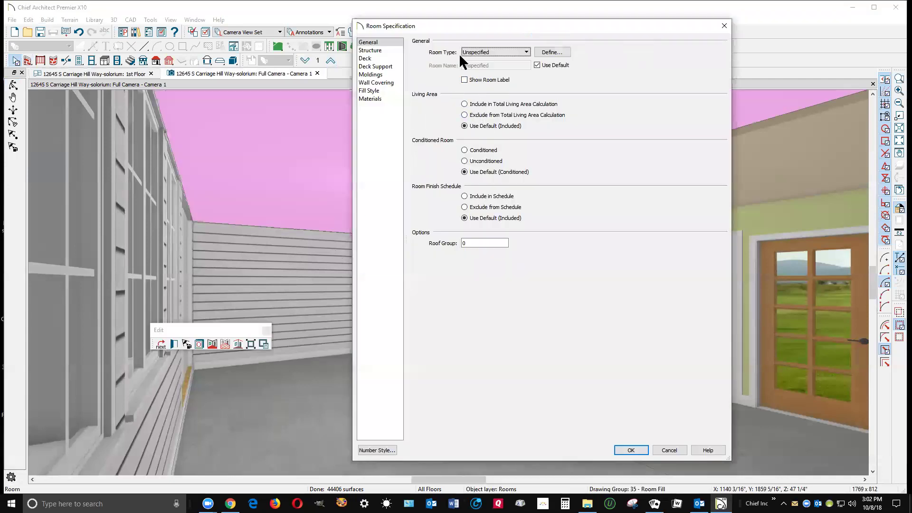
click(386, 50)
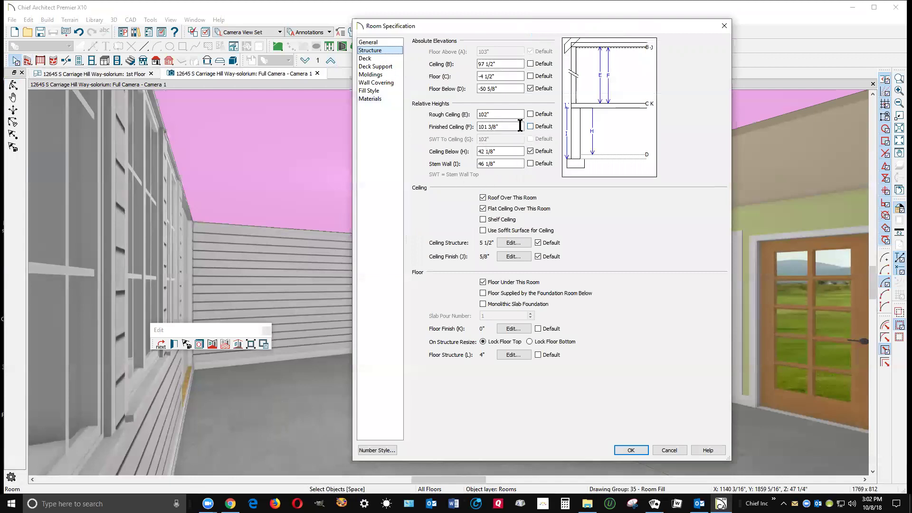
click(531, 126)
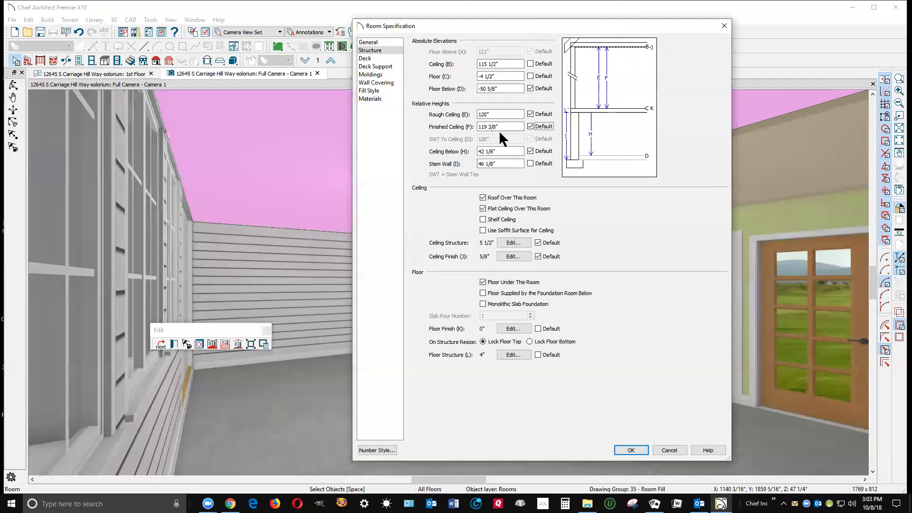
click(628, 450)
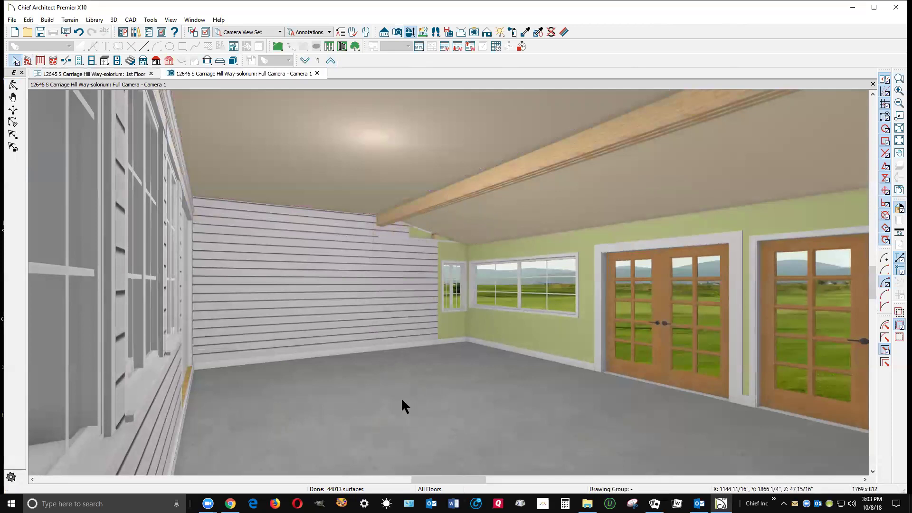
Open the material settings of the siding-covered side wall where the roof beam ends.
scroll(411, 241, up, 5)
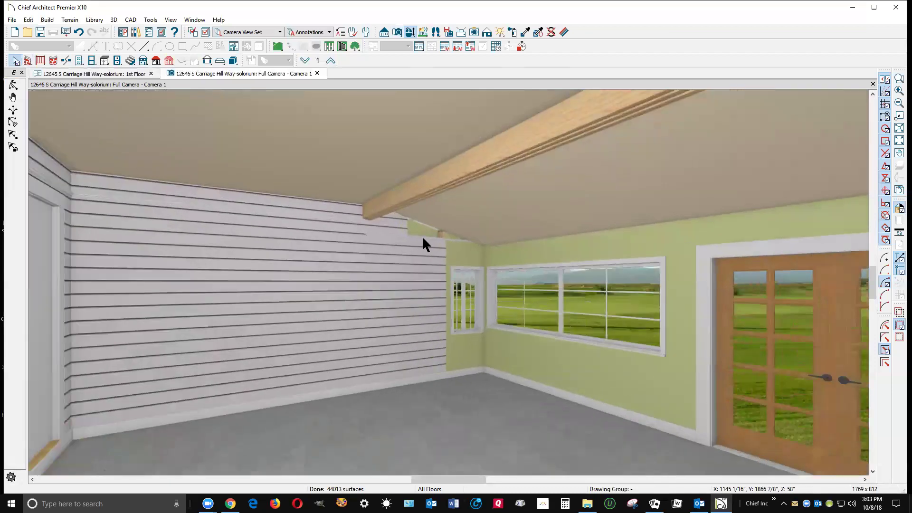
scroll(428, 233, up, 5)
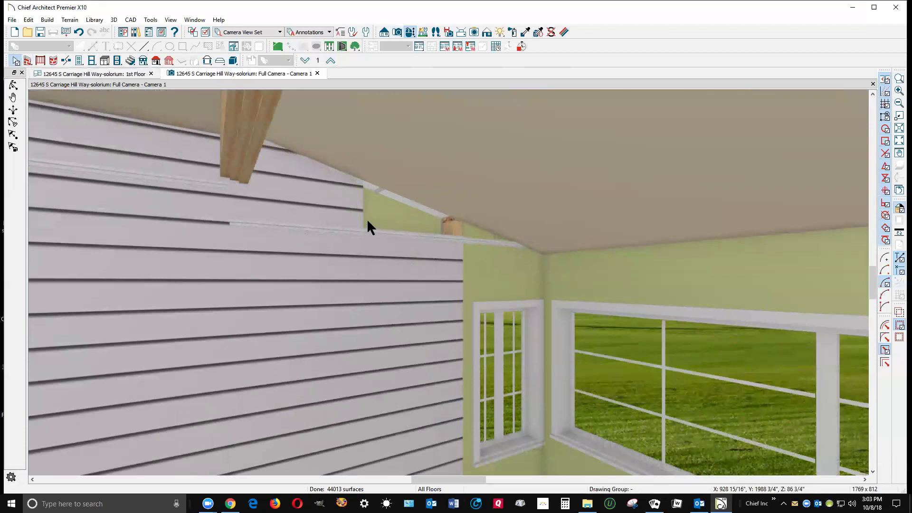
drag(245, 315, 226, 312)
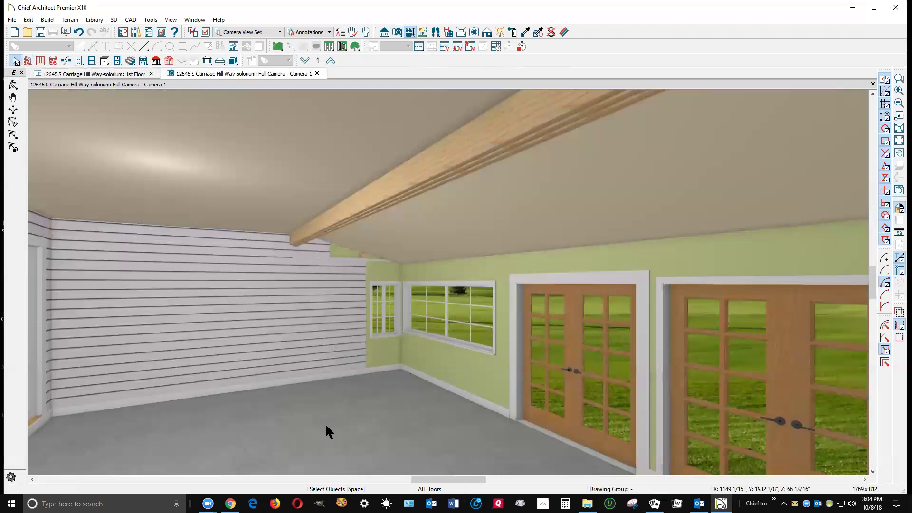
click(234, 309)
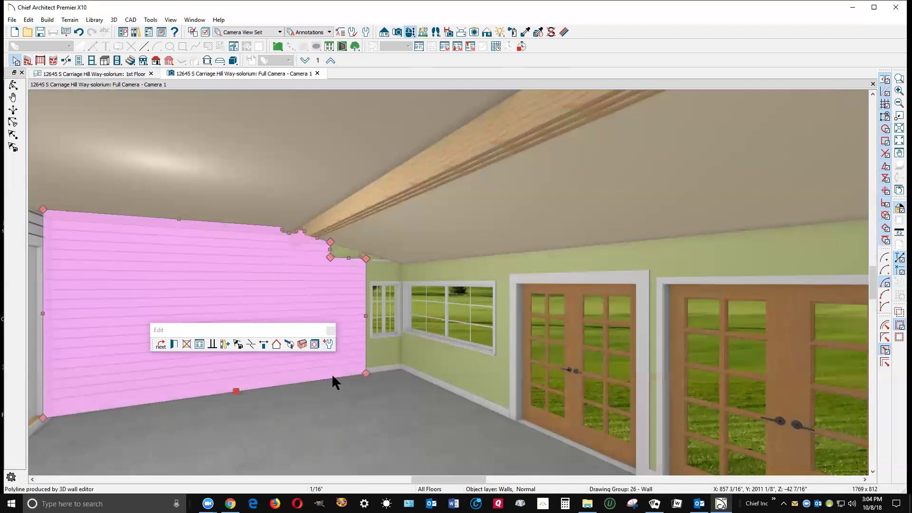
click(175, 344)
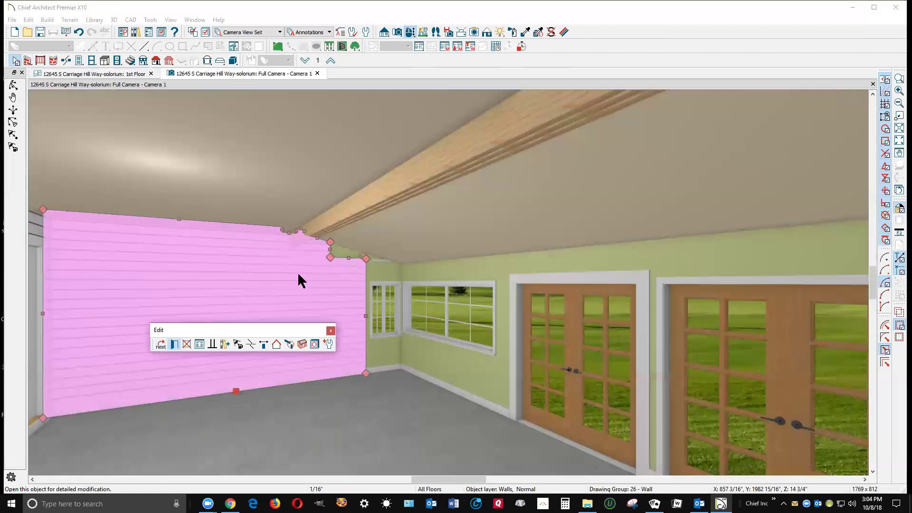
click(175, 344)
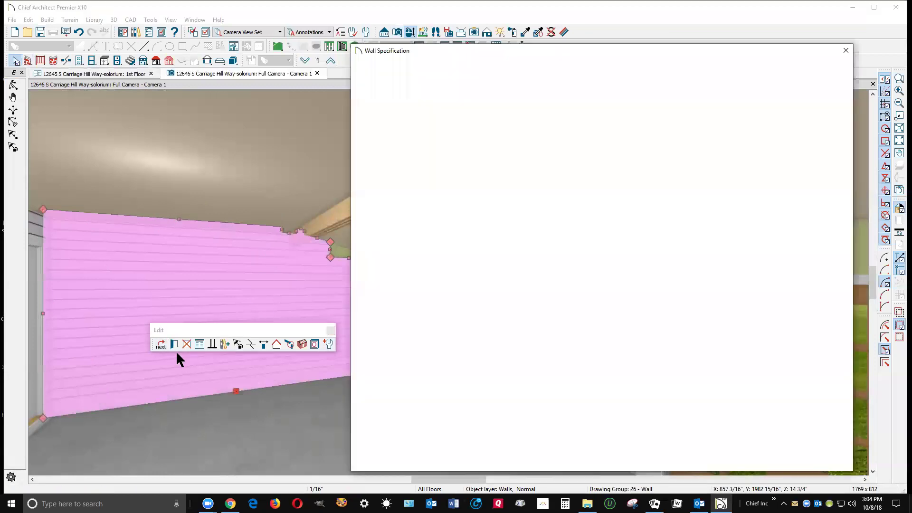
drag(703, 214, 725, 197)
drag(794, 275, 679, 254)
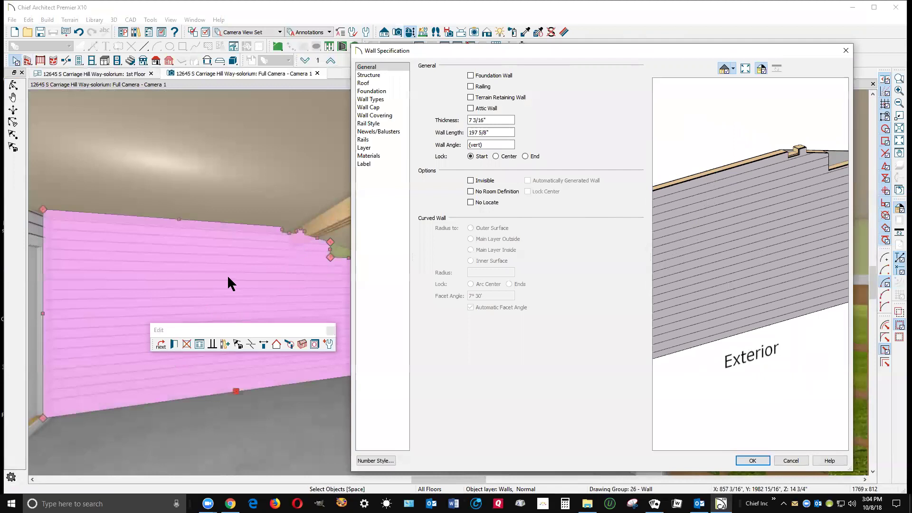
click(372, 157)
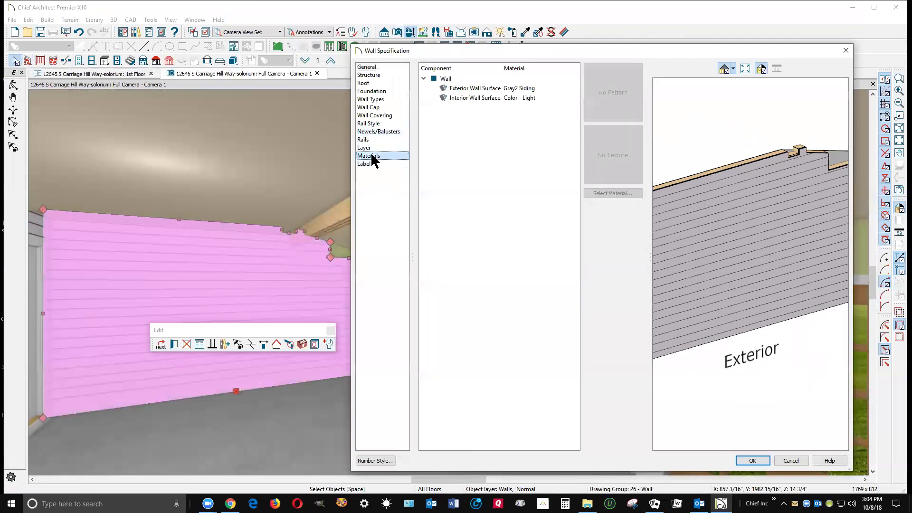
Set the wall's Exterior Wall Surface material to Cream Tile from the Subway tile category of the core material library.
click(470, 89)
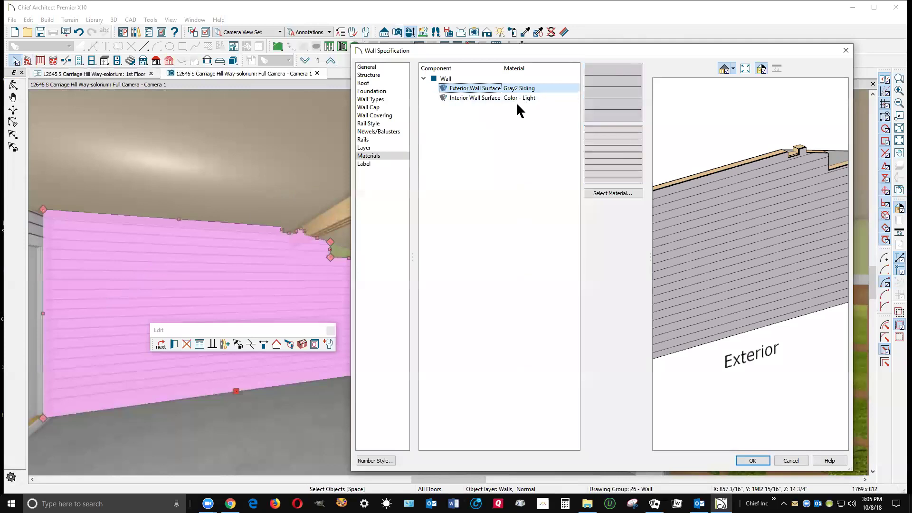
click(615, 193)
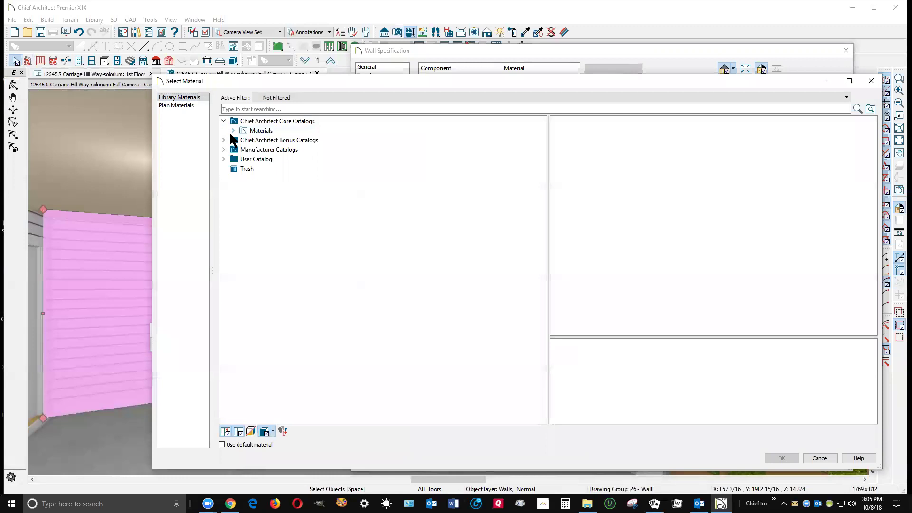
click(234, 131)
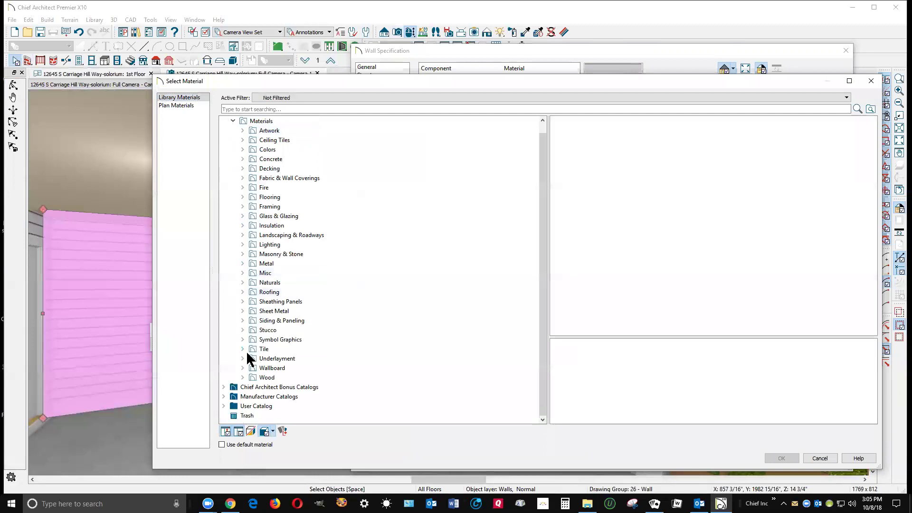
click(242, 358)
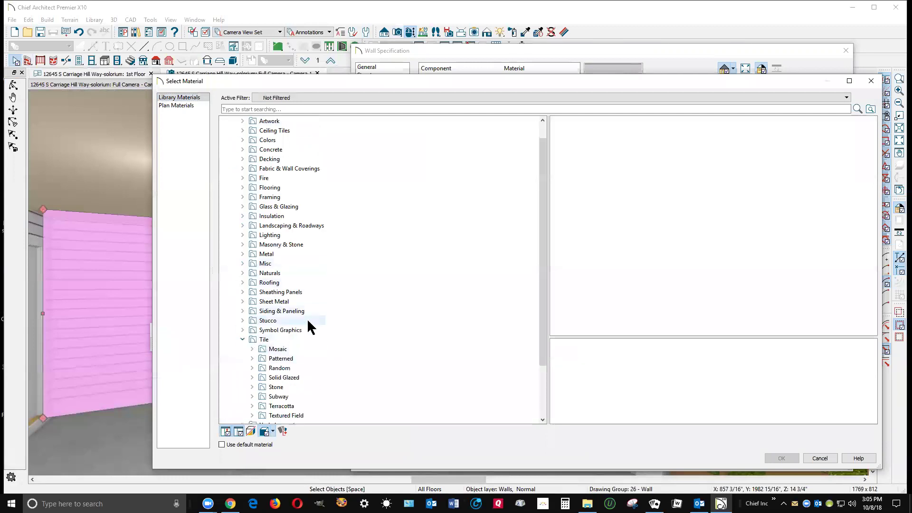
scroll(291, 332, down, 1)
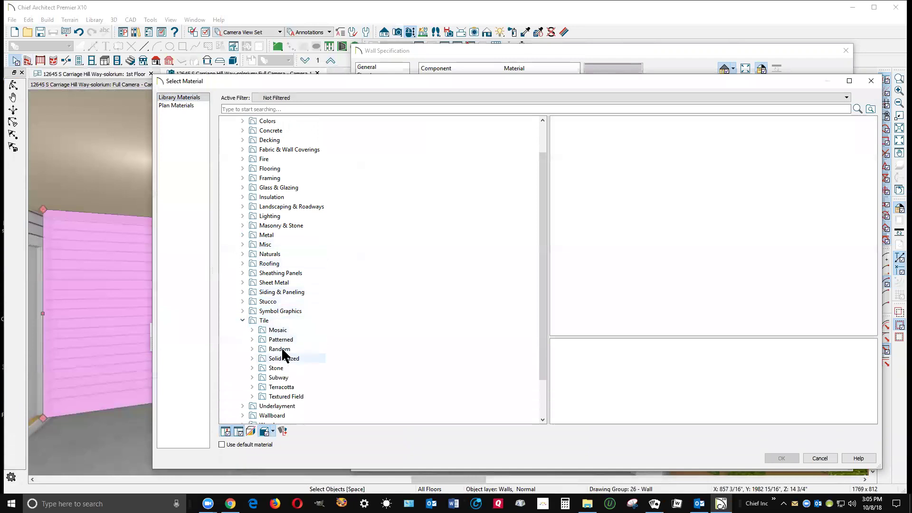
click(280, 378)
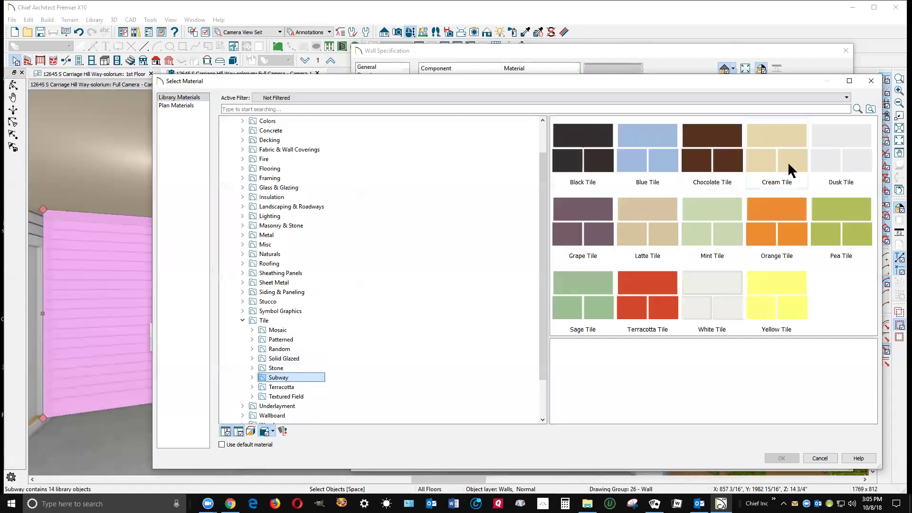
click(787, 161)
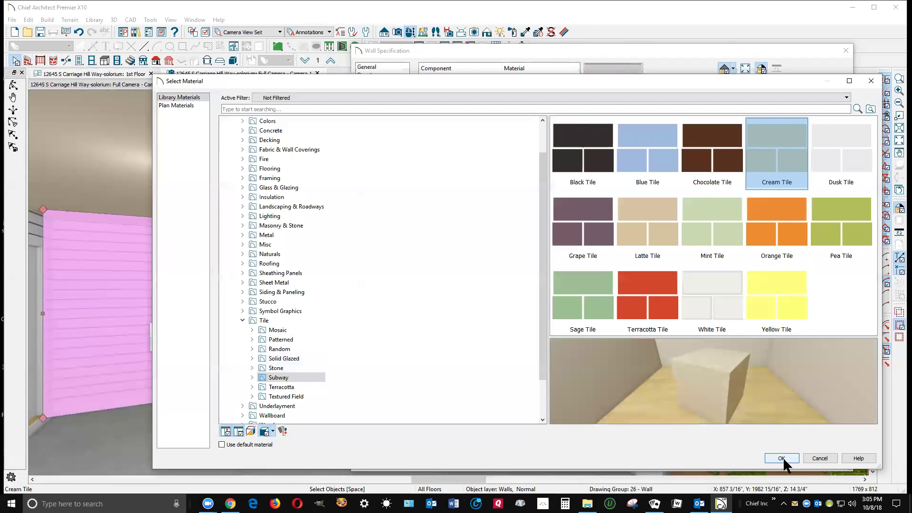
click(782, 458)
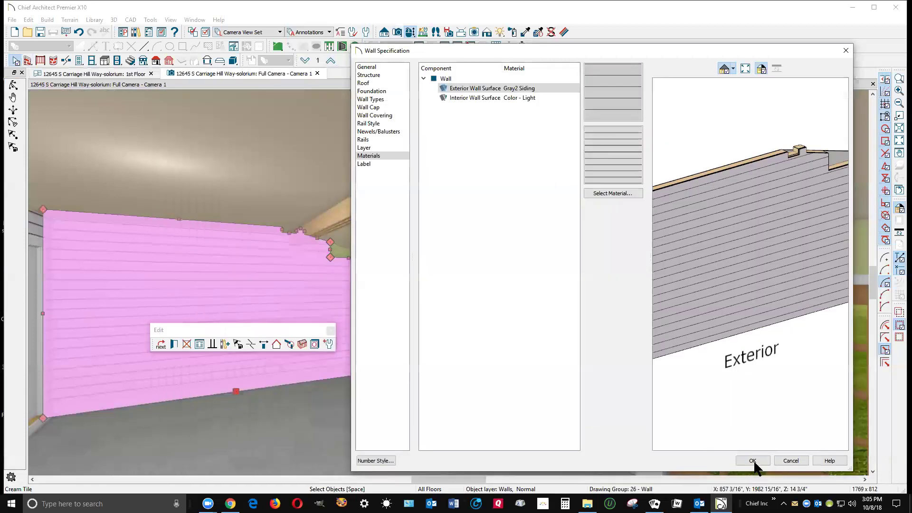
click(753, 461)
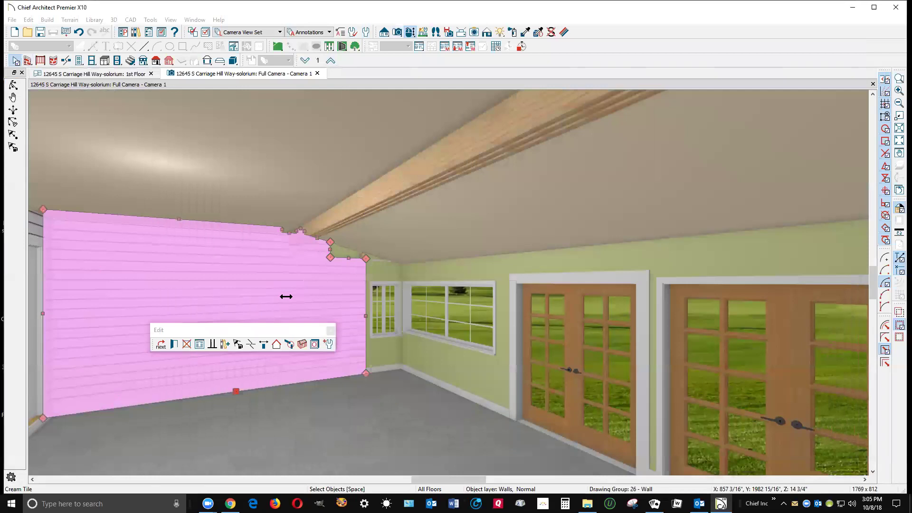
key(Escape)
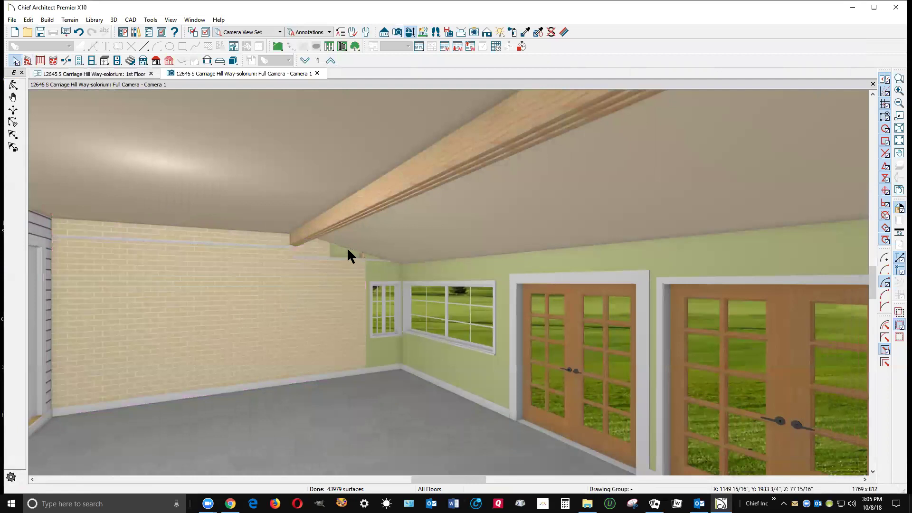
Copy the Cream Tile material onto the adjoining green wall section around the narrow window with the Material Painter in Component Mode.
scroll(352, 252, up, 3)
scroll(353, 277, up, 2)
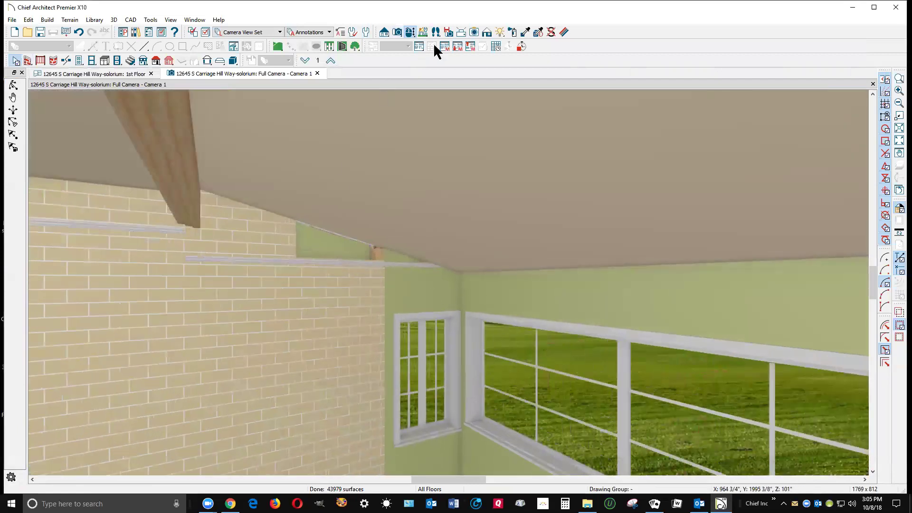
click(526, 32)
click(526, 31)
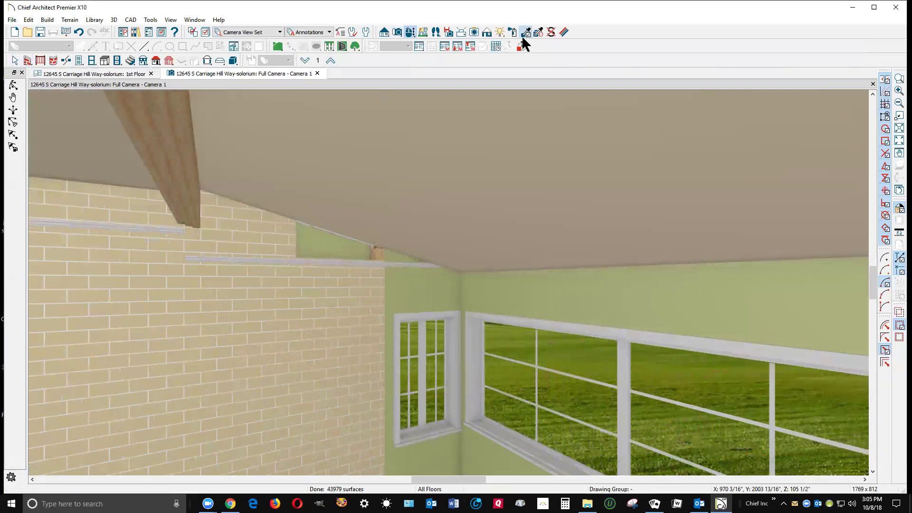
click(355, 314)
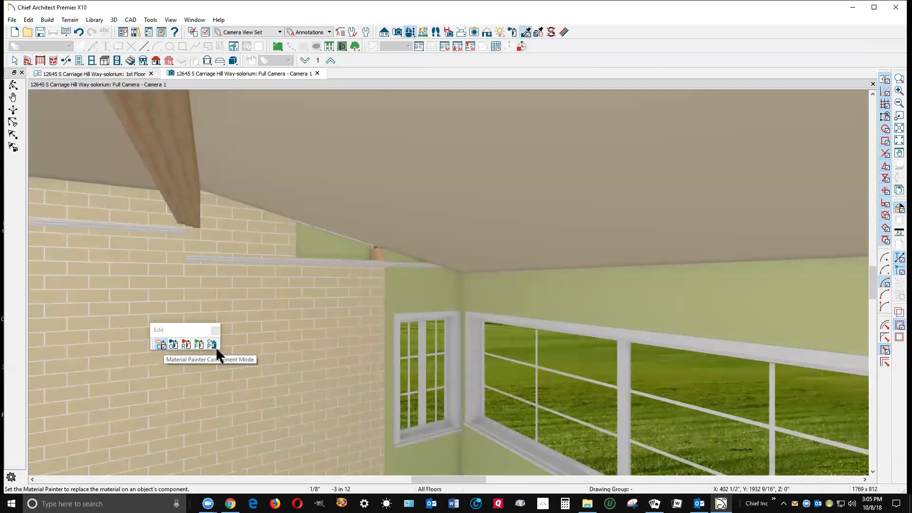
click(415, 302)
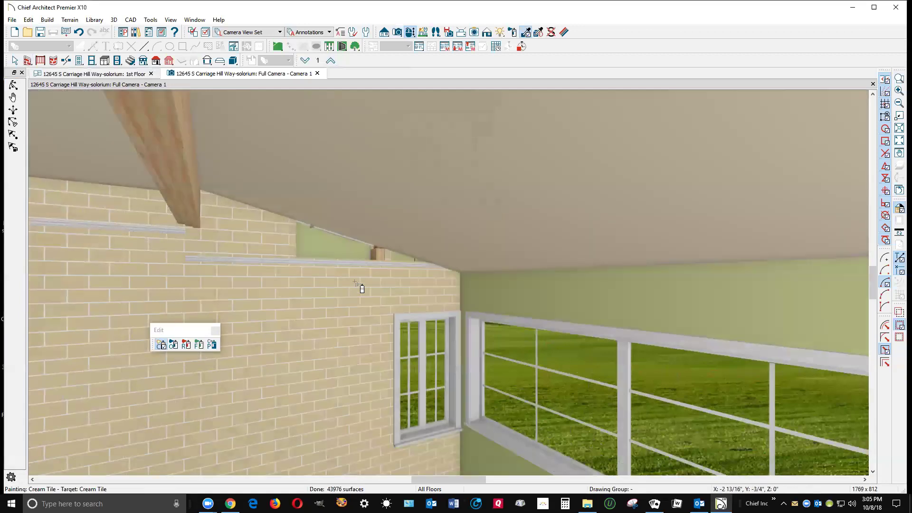
key(Escape)
Extend the notched upper edge of the tiled side wall to its end to fill the gap below the sloped ceiling.
click(291, 239)
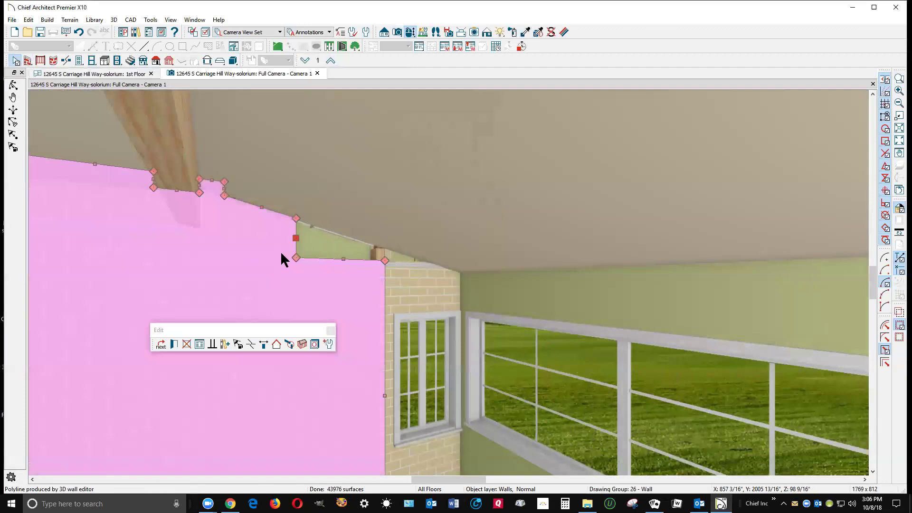
drag(298, 239, 383, 316)
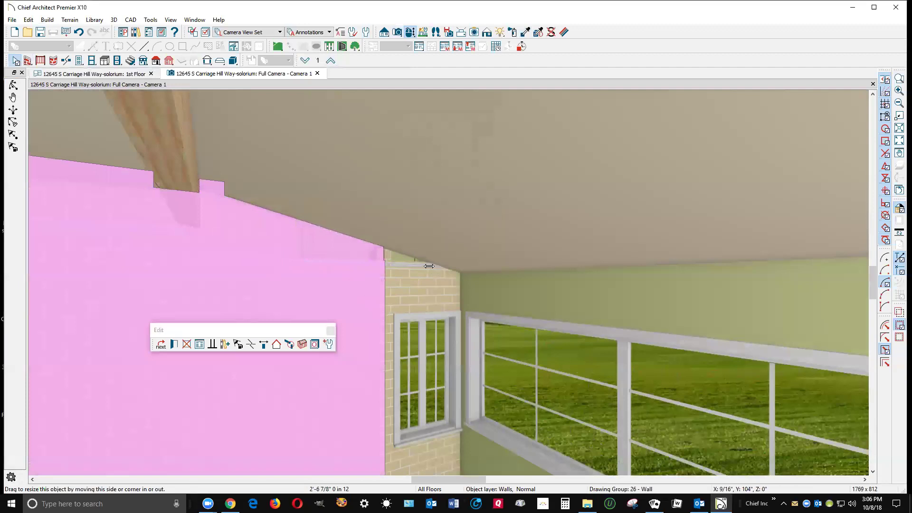
key(Escape)
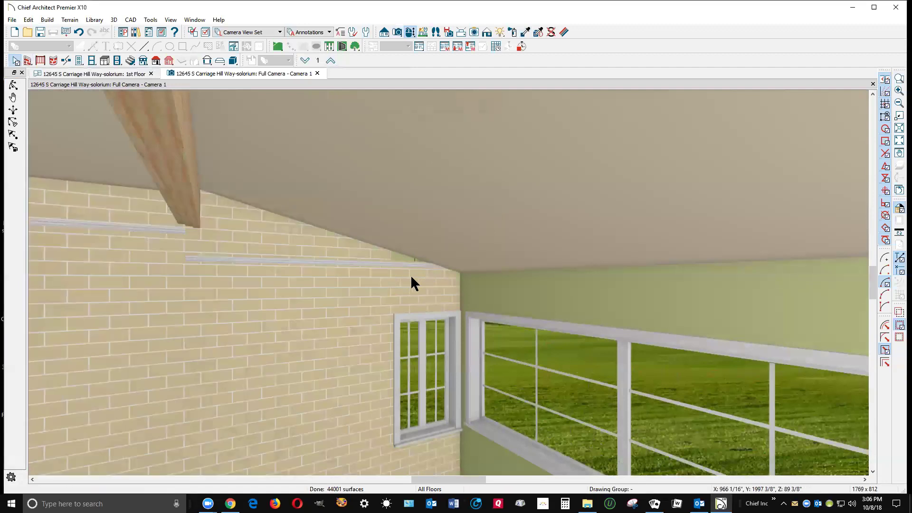
Reshape the top edge of the wall section above the narrow window to close the remaining gap under the sloped ceiling.
click(411, 275)
scroll(400, 257, up, 5)
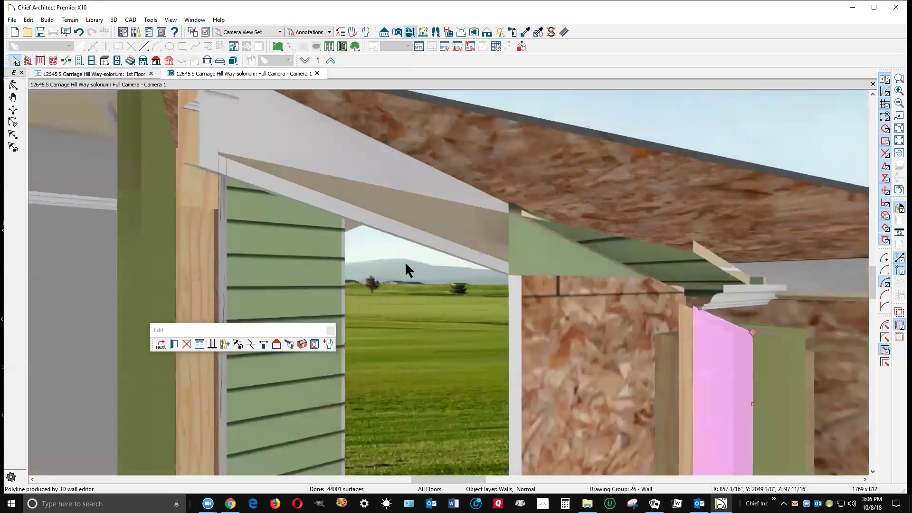
scroll(405, 262, down, 5)
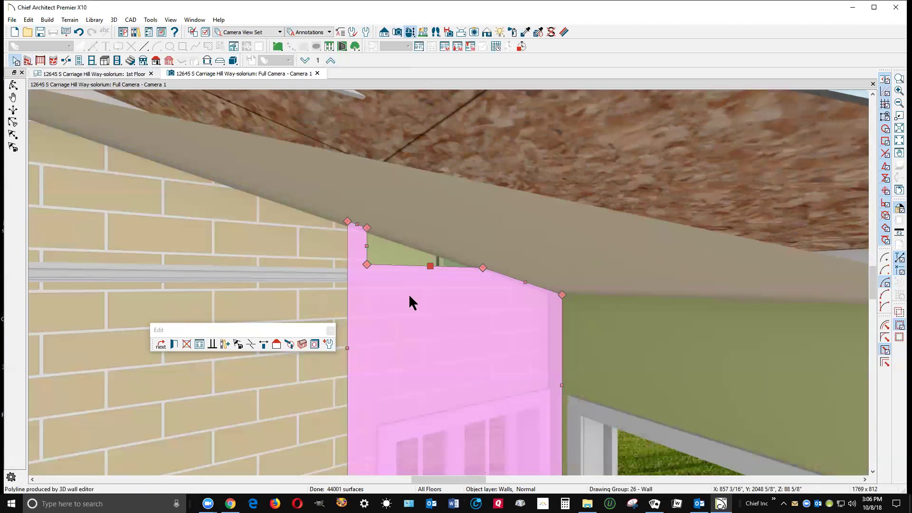
drag(350, 231, 349, 198)
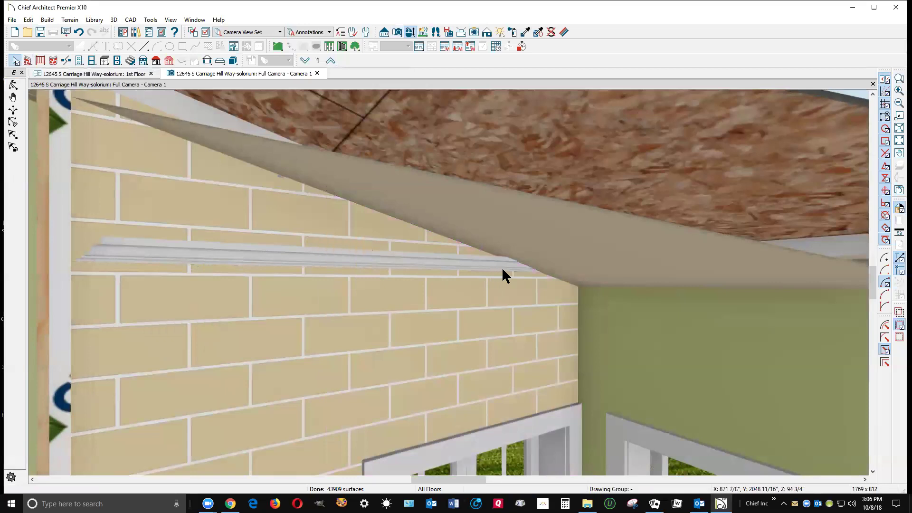
Override the floor default moldings for the room area beside the narrow window and delete its CA-21 crown molding.
click(323, 255)
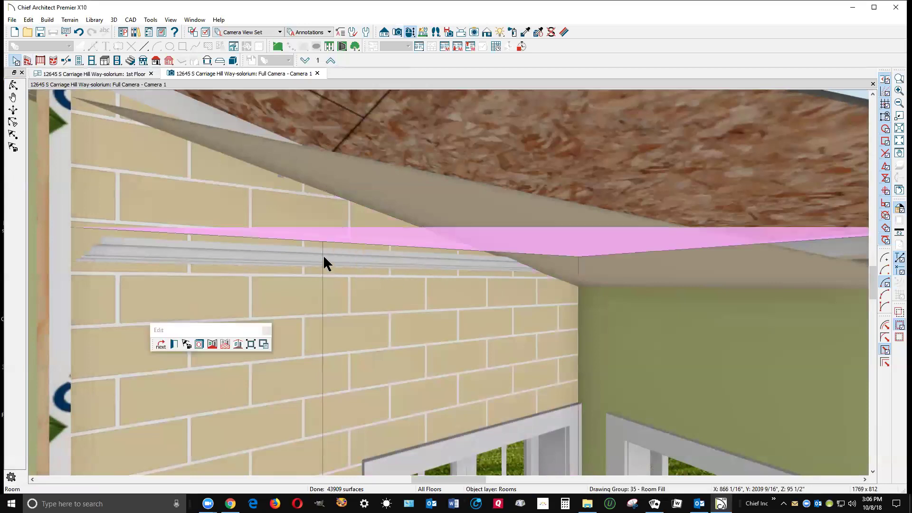
click(173, 344)
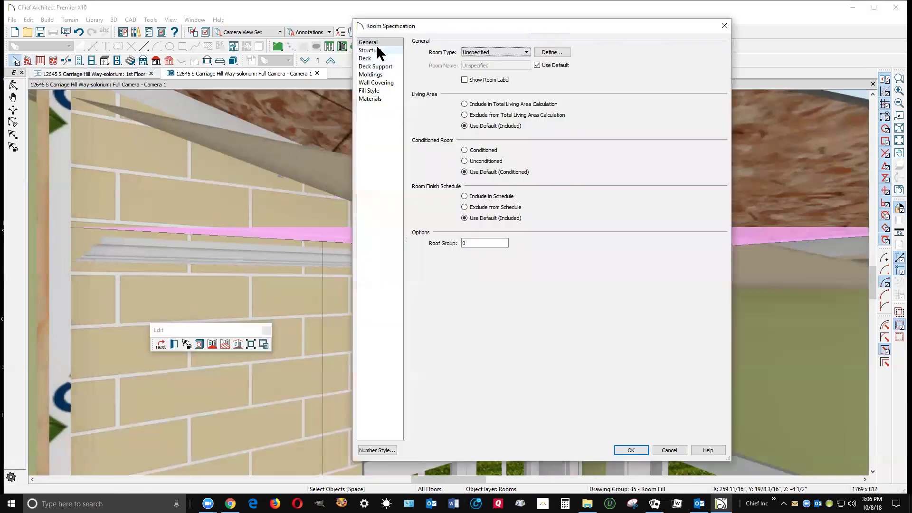
click(375, 76)
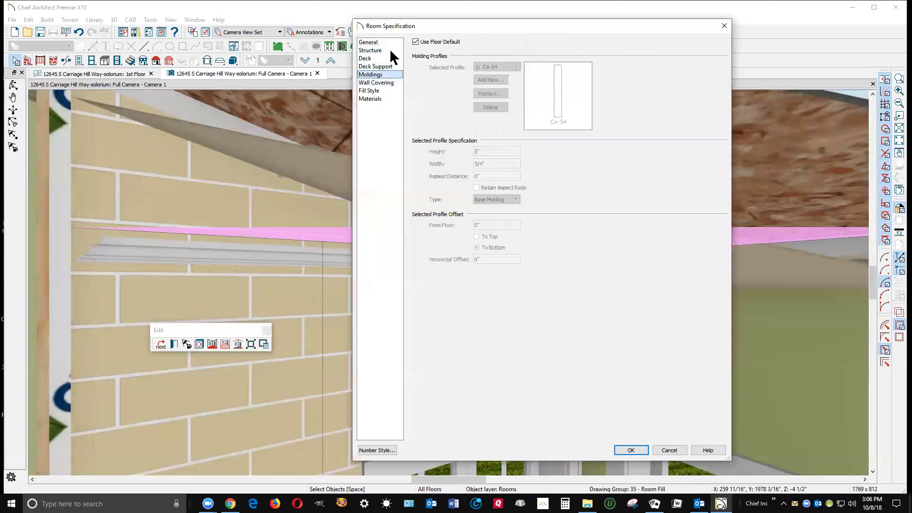
click(416, 42)
click(516, 67)
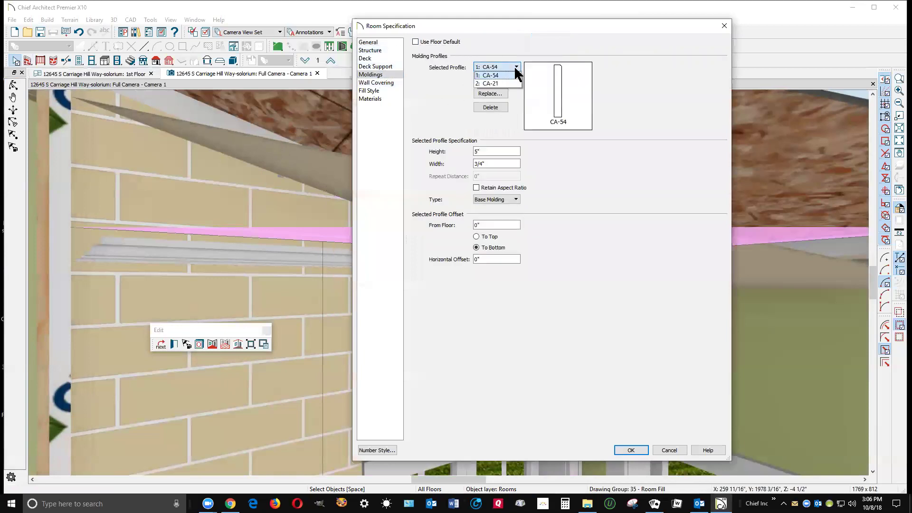
click(511, 83)
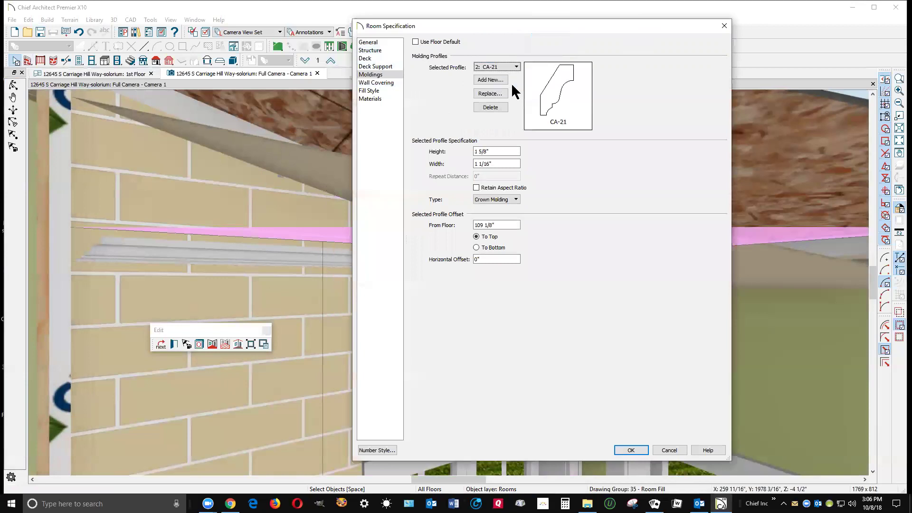
click(496, 105)
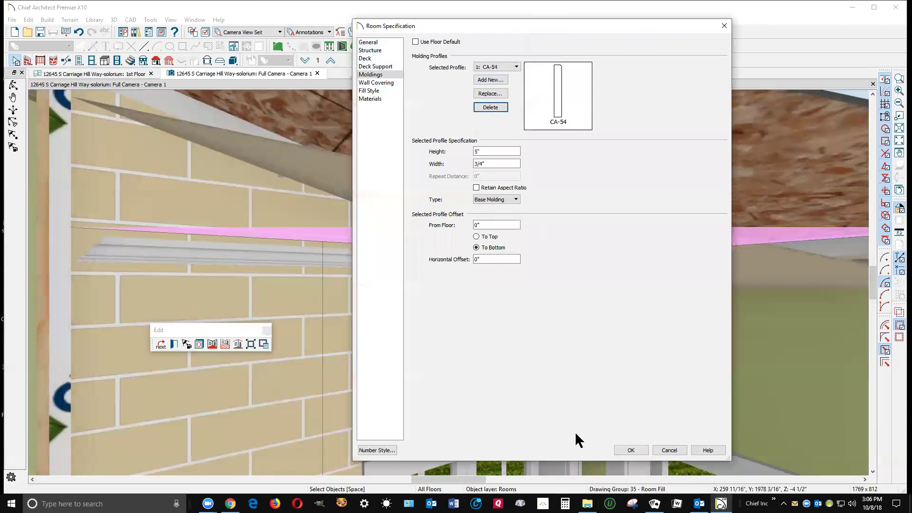
click(630, 450)
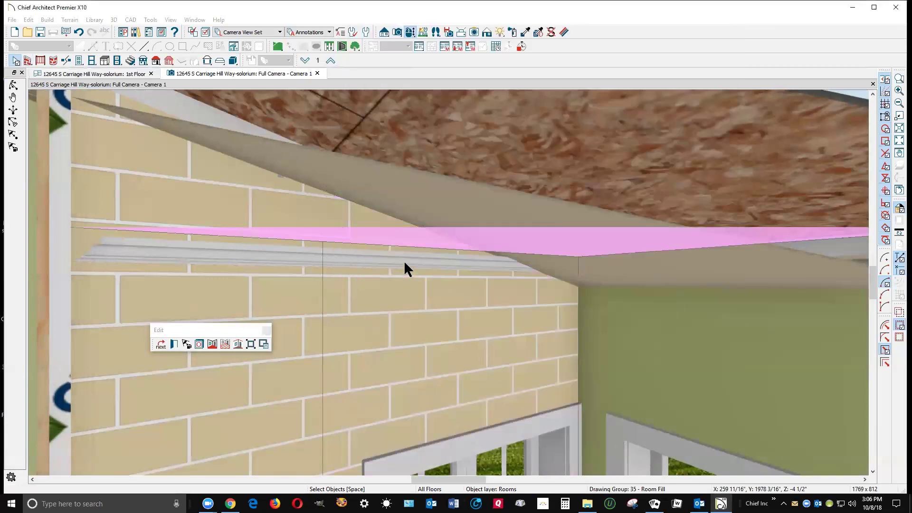
Override the floor default moldings for the adjoining room on the other side of the beam and set its CA-21 crown molding to 119" from the floor.
middle_drag(384, 255, 434, 207)
key(Down)
key(Down)
key(Down)
key(Down)
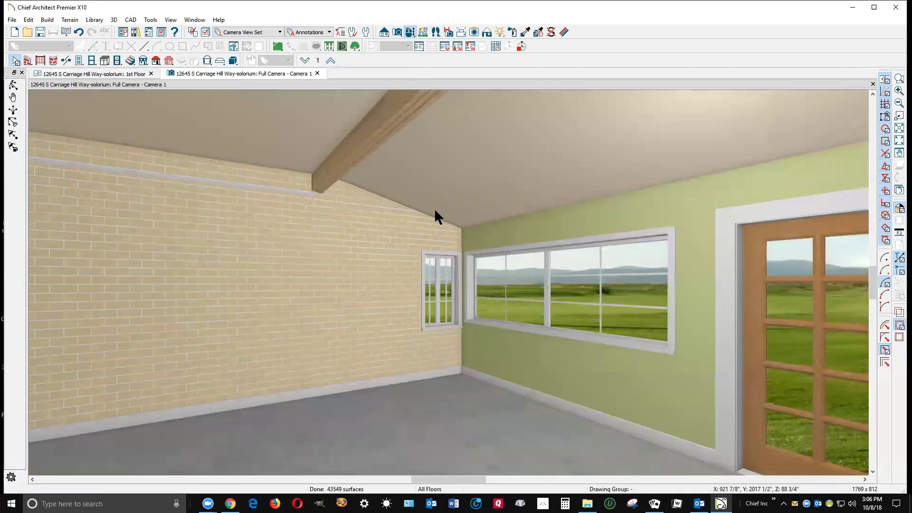
click(257, 187)
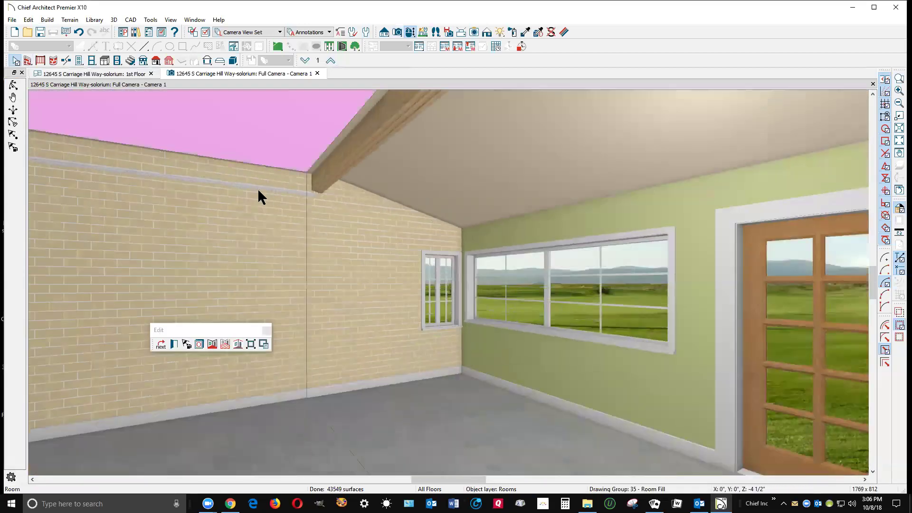
click(175, 343)
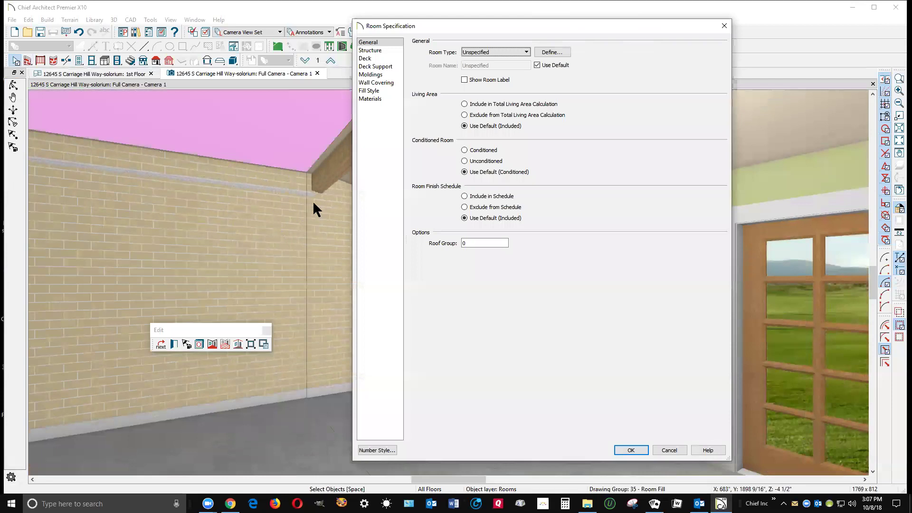
click(373, 76)
click(416, 42)
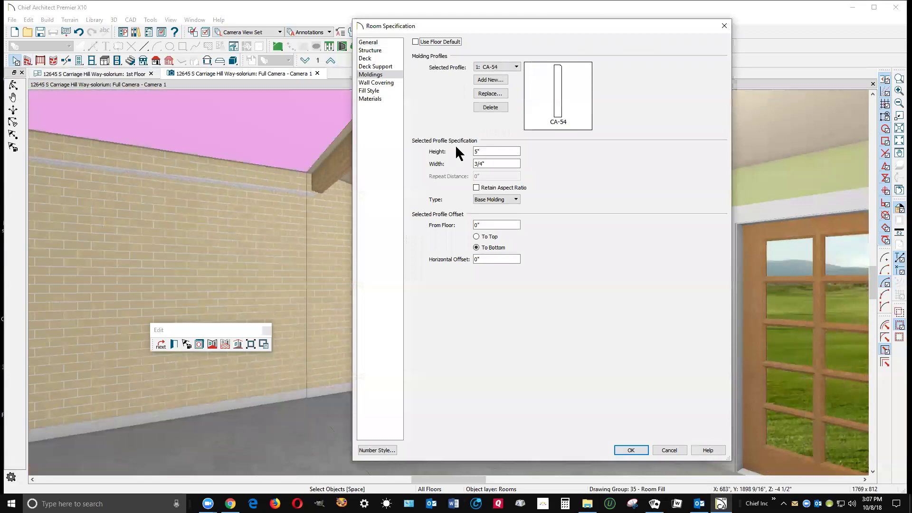
click(516, 66)
click(499, 83)
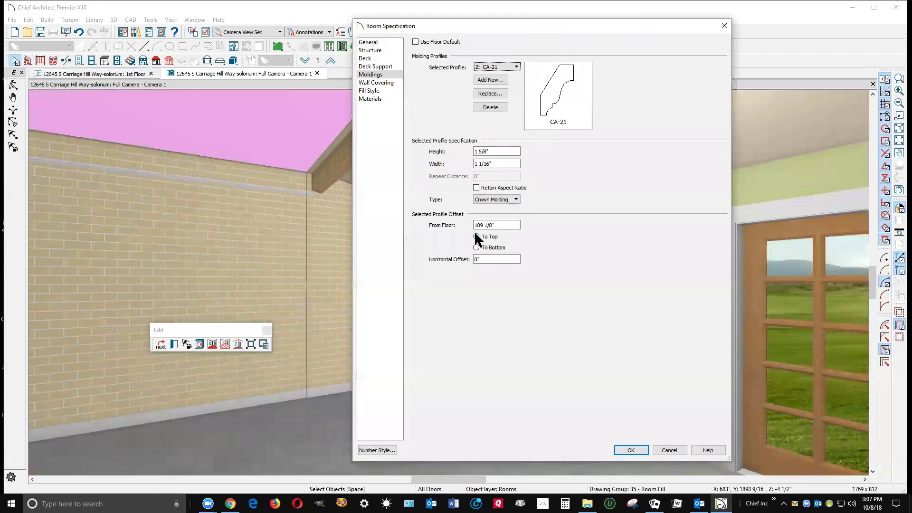
drag(515, 224, 466, 222)
text(119)
click(632, 450)
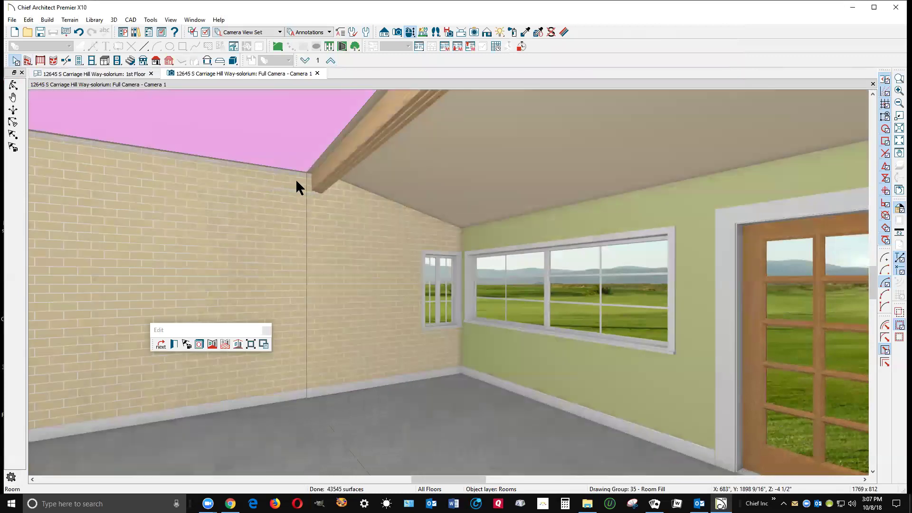
key(Escape)
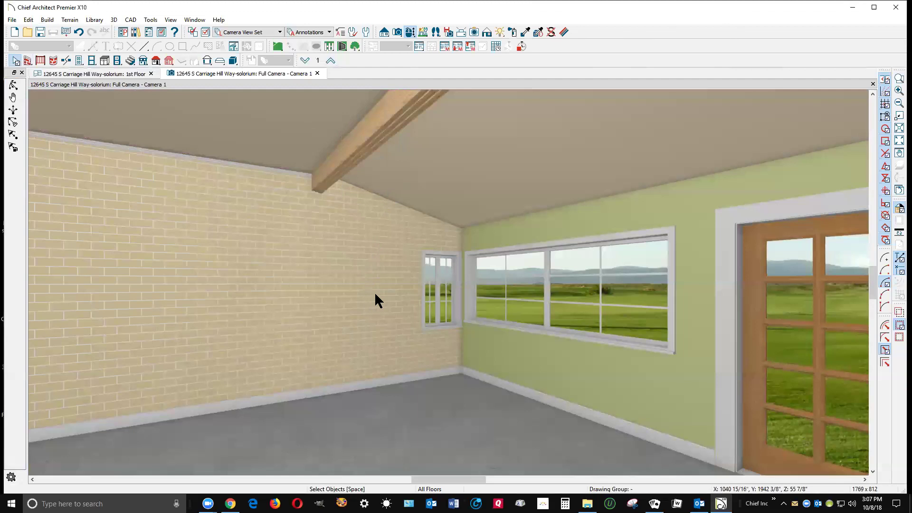
Check the material assigned to the Walls component of the room on the far side of the beam.
key(Down)
key(Down)
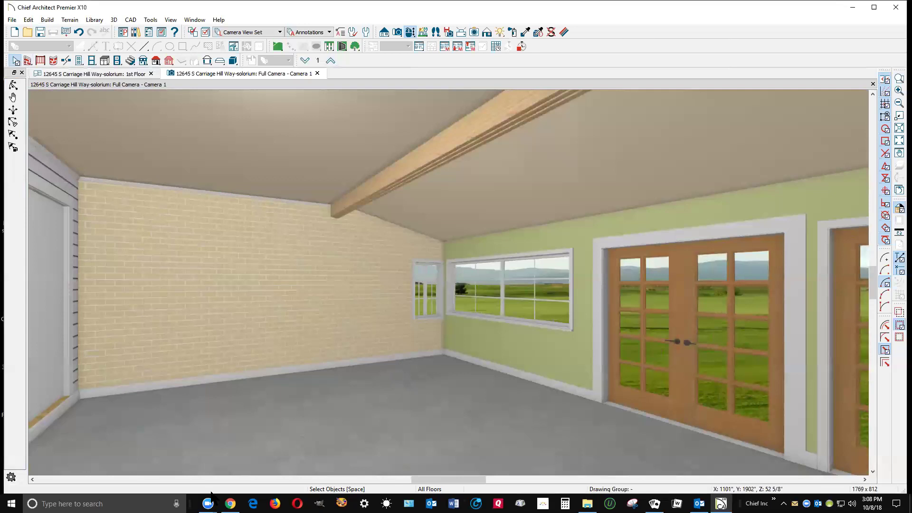
double_click(220, 442)
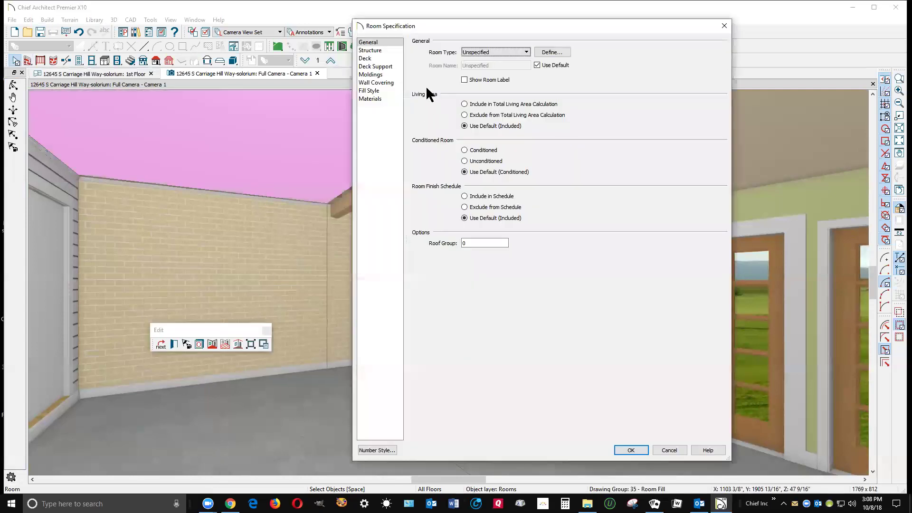
click(372, 98)
click(480, 91)
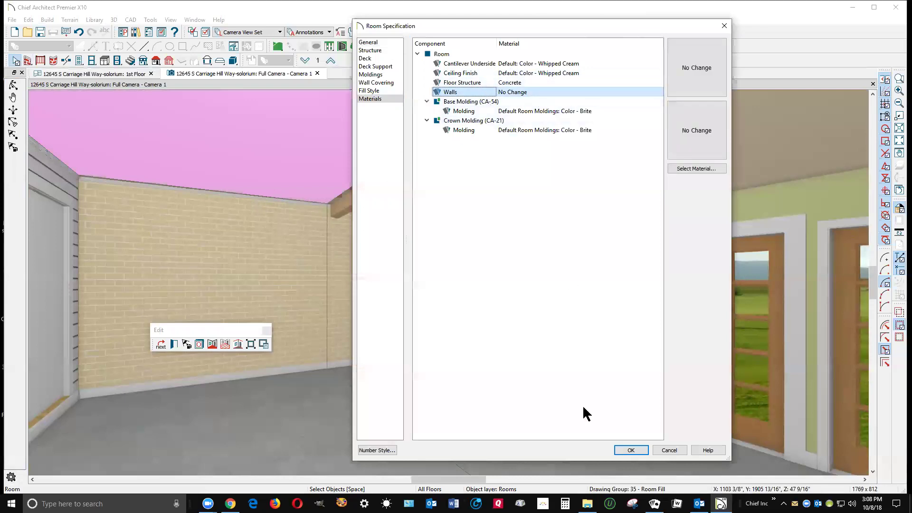
click(669, 450)
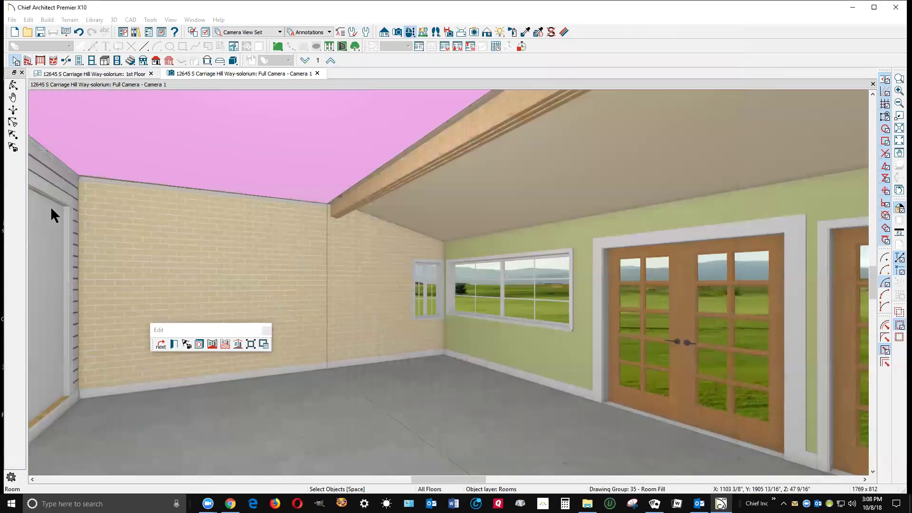
Inspect the interior and exterior surface materials of the siding-covered wall adjoining the tiled wall.
click(56, 174)
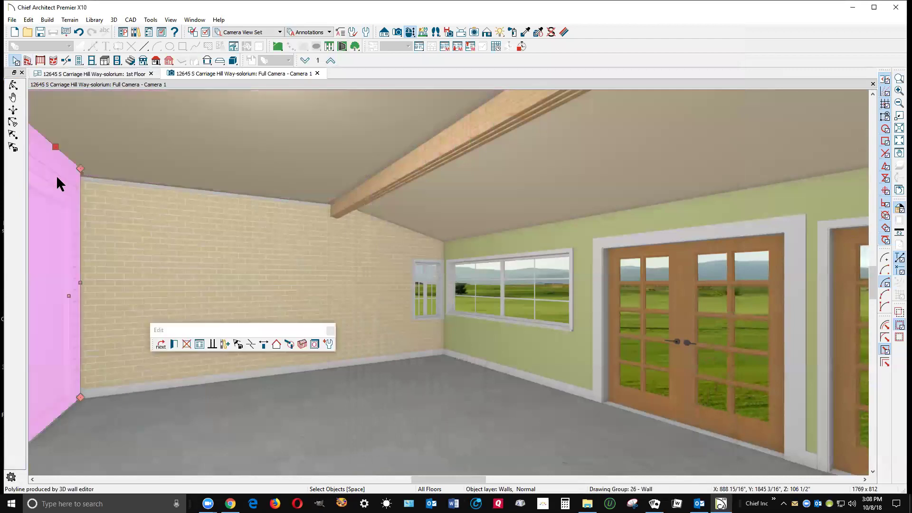
click(173, 343)
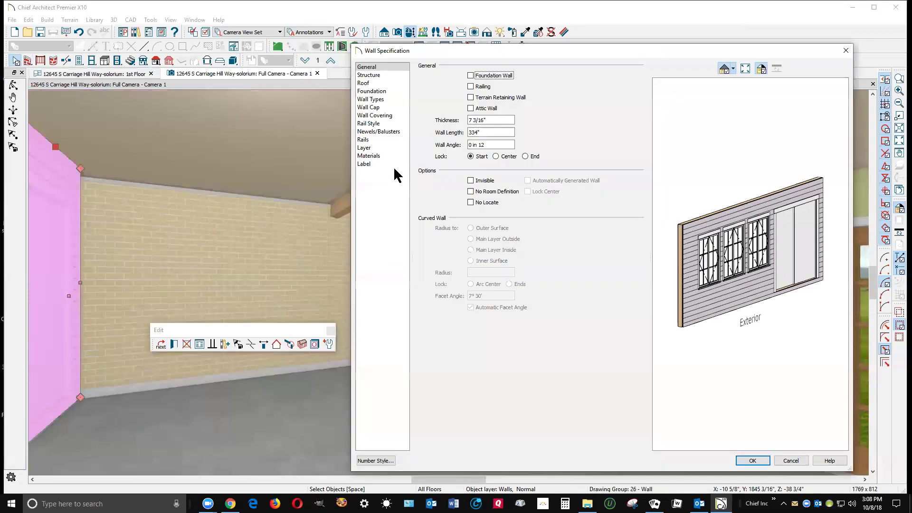
click(376, 155)
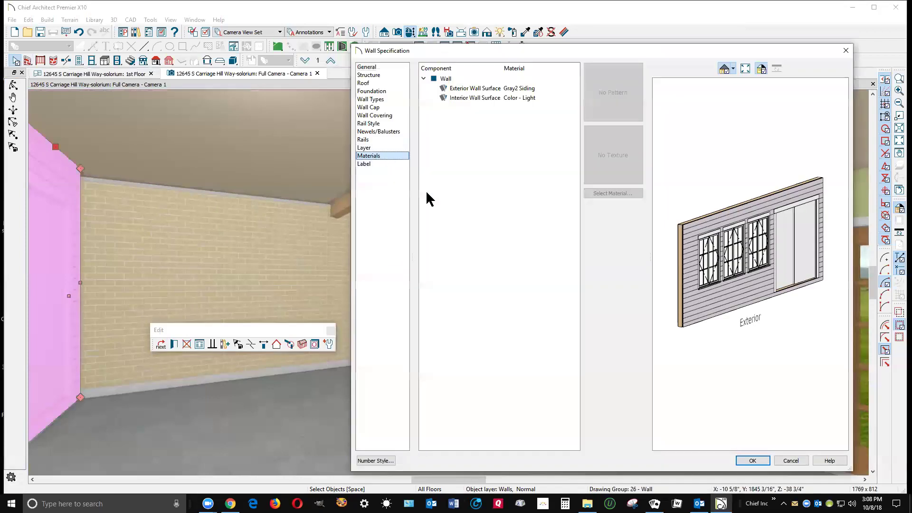
click(482, 98)
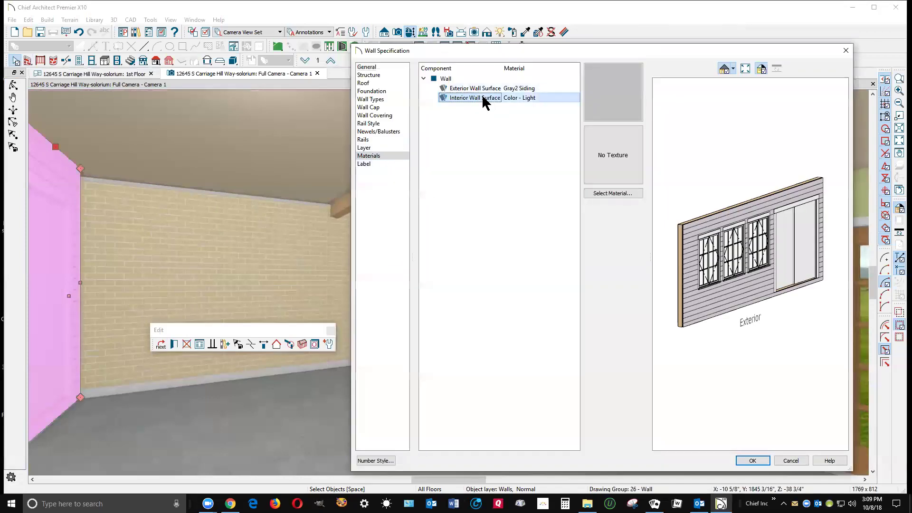
click(490, 88)
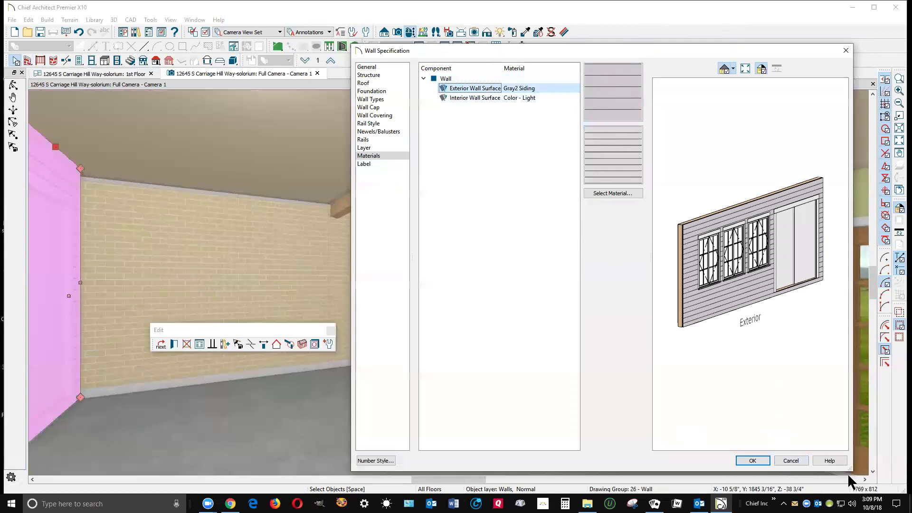
click(791, 461)
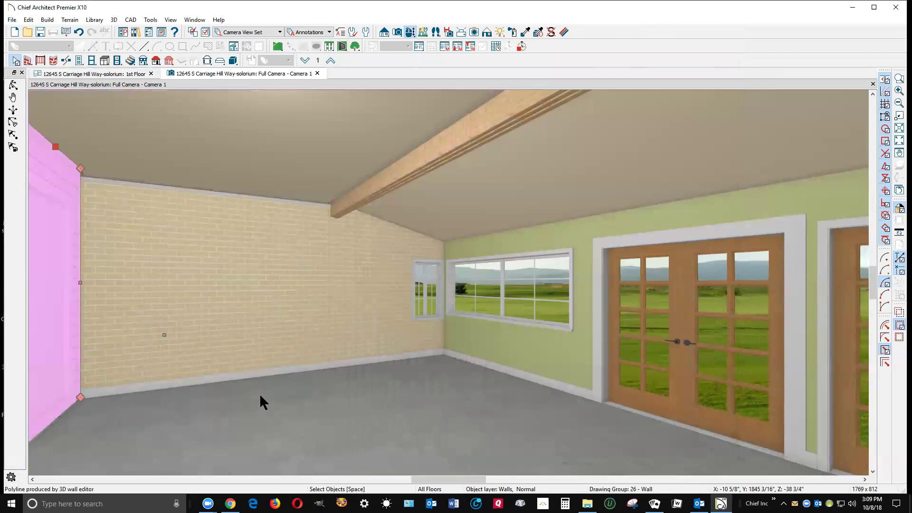
key(Escape)
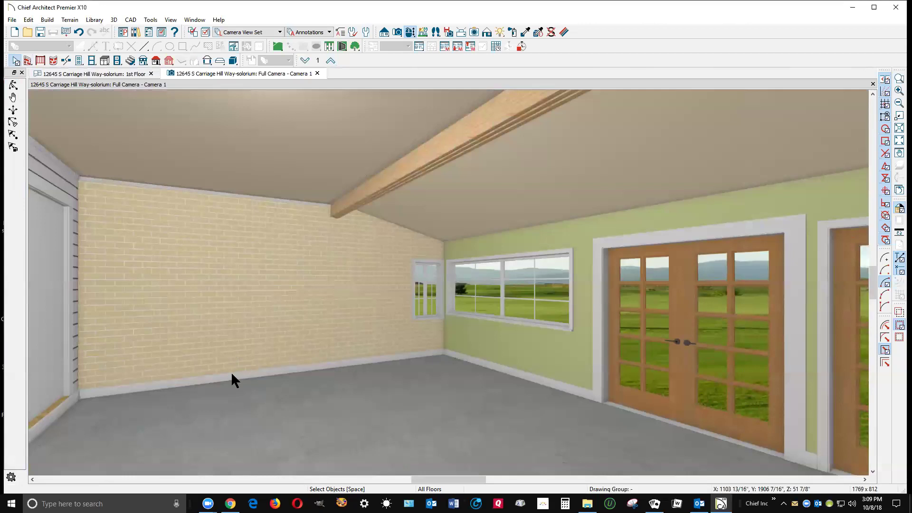
Compare the siding wall's two surface materials and review the plan materials available for its Exterior Wall Surface.
click(62, 189)
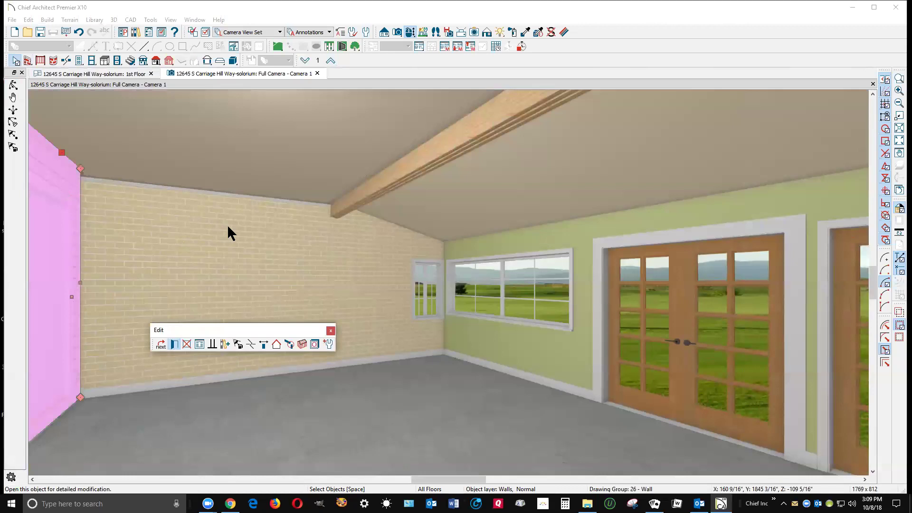
click(199, 344)
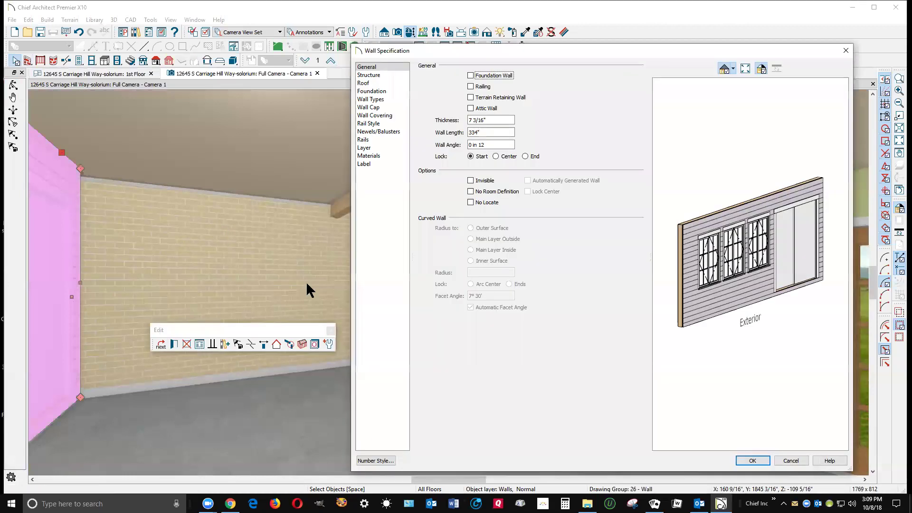
click(372, 157)
click(514, 88)
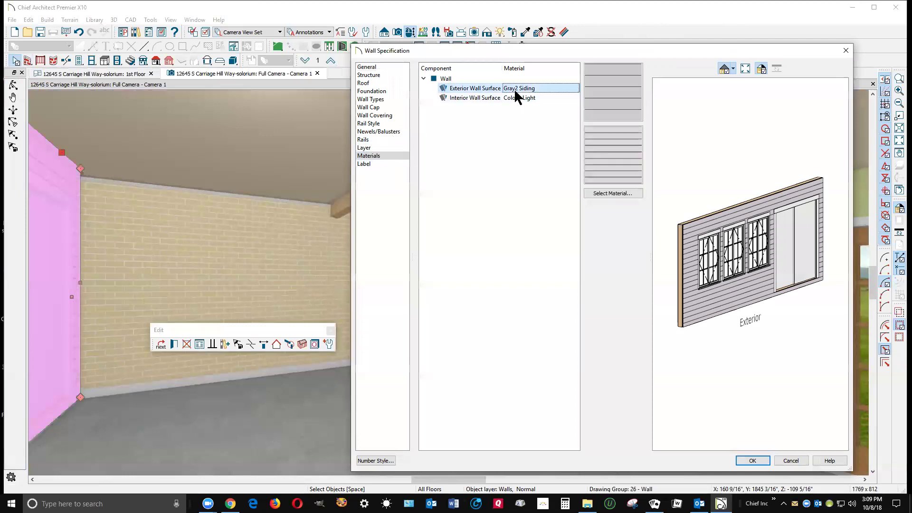
click(514, 99)
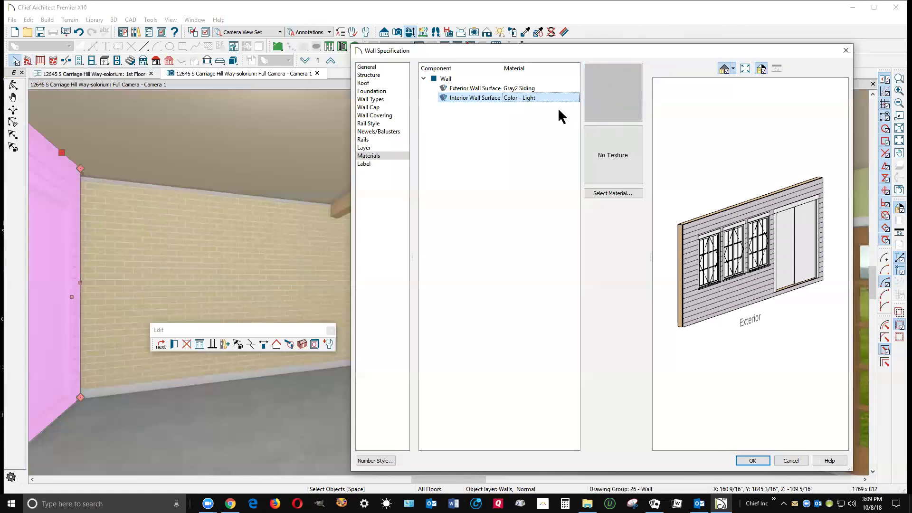
click(519, 89)
click(606, 194)
click(176, 105)
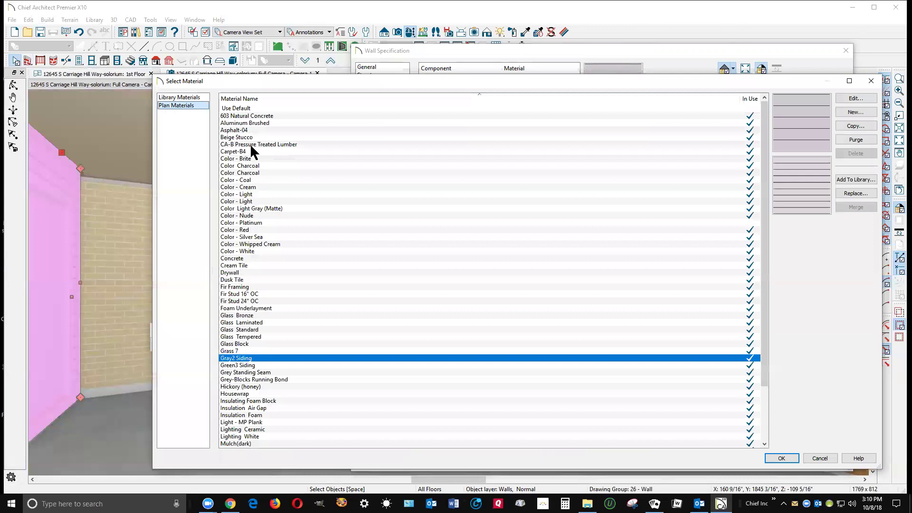
click(825, 459)
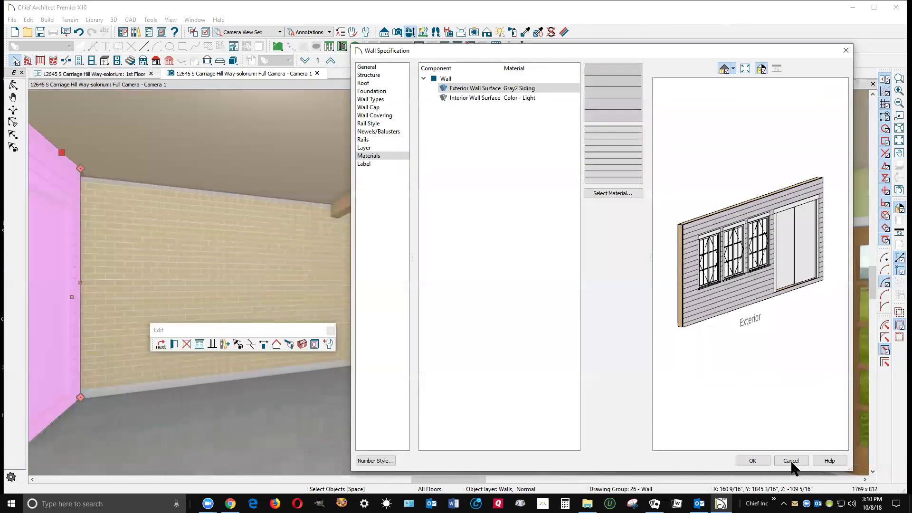
Preview the charcoal and light plan colors available for the siding wall's Exterior Wall Surface against its Interior Wall Surface color.
click(492, 99)
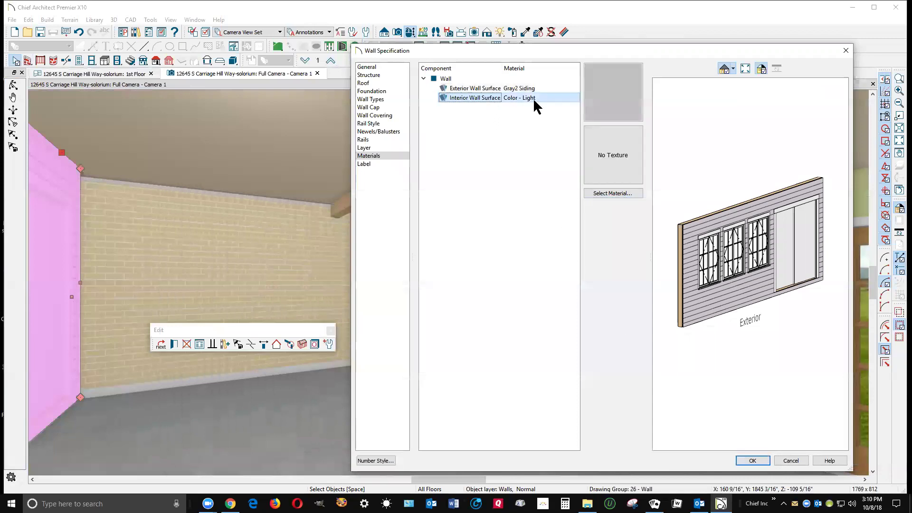
click(489, 88)
click(602, 195)
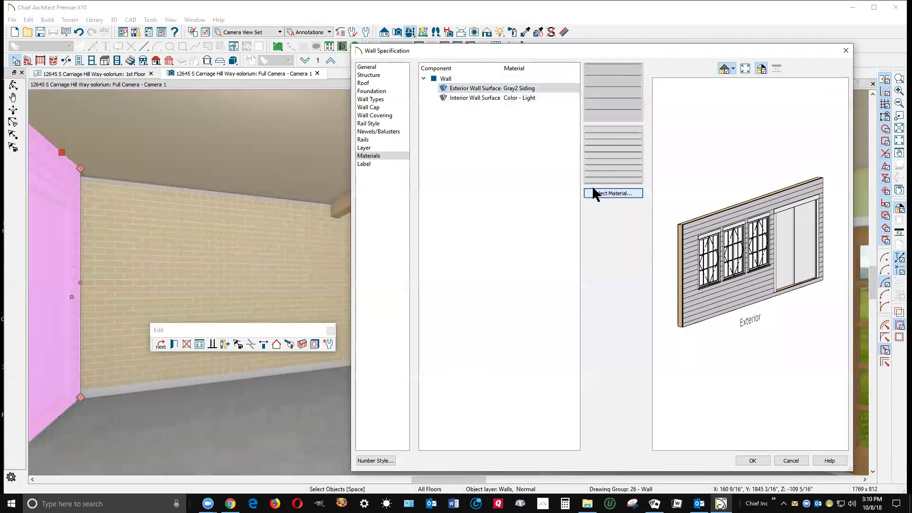
click(169, 106)
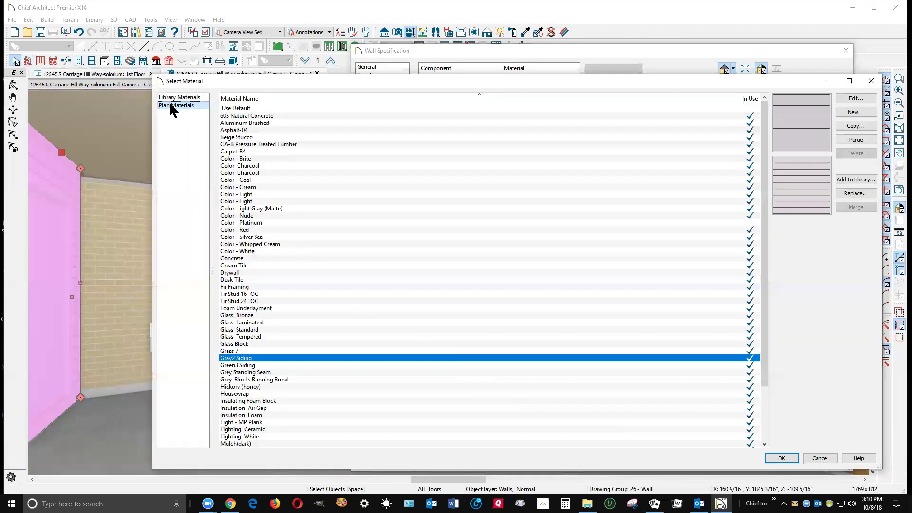
click(254, 174)
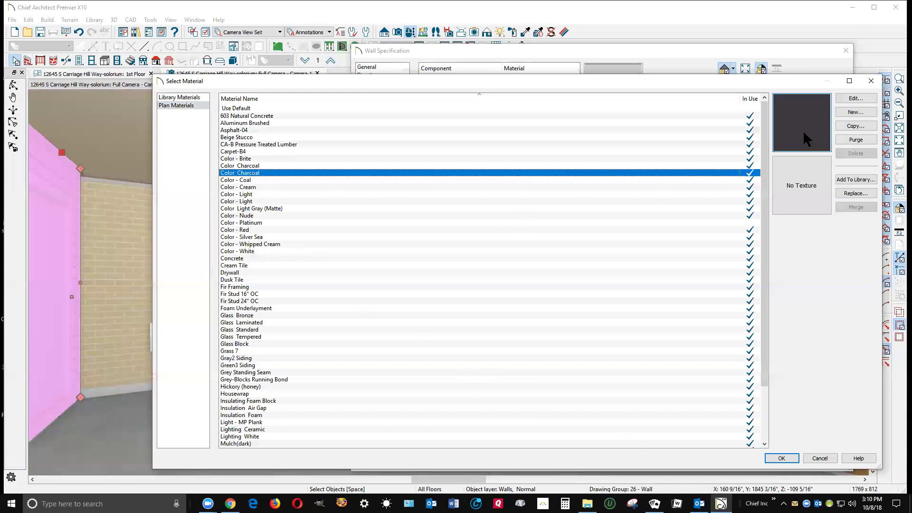
click(256, 166)
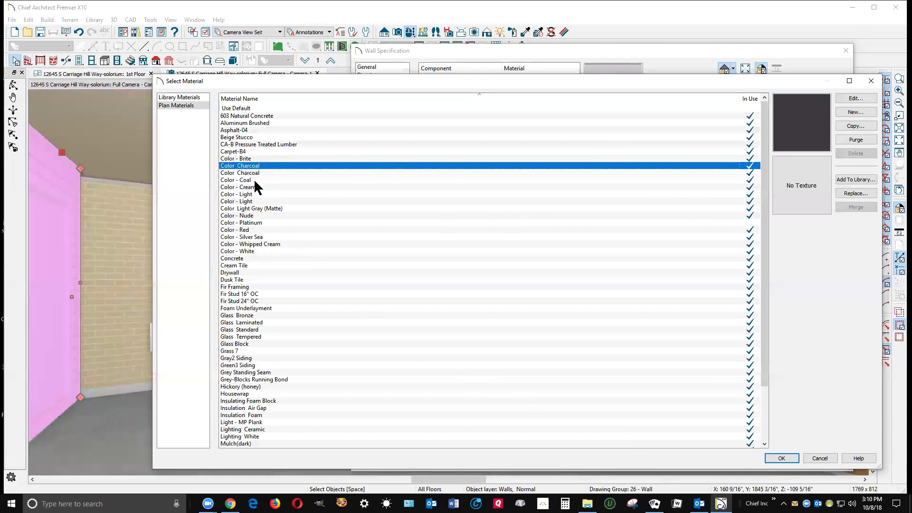
click(252, 194)
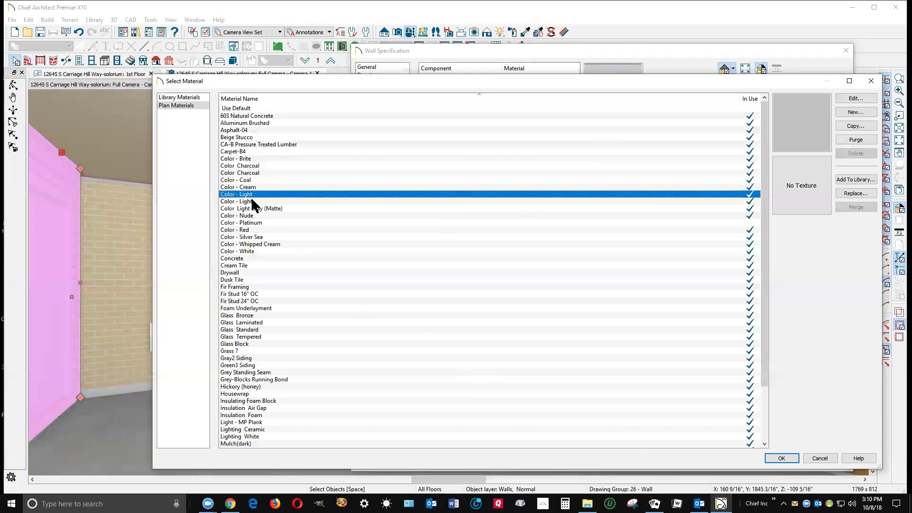
click(247, 209)
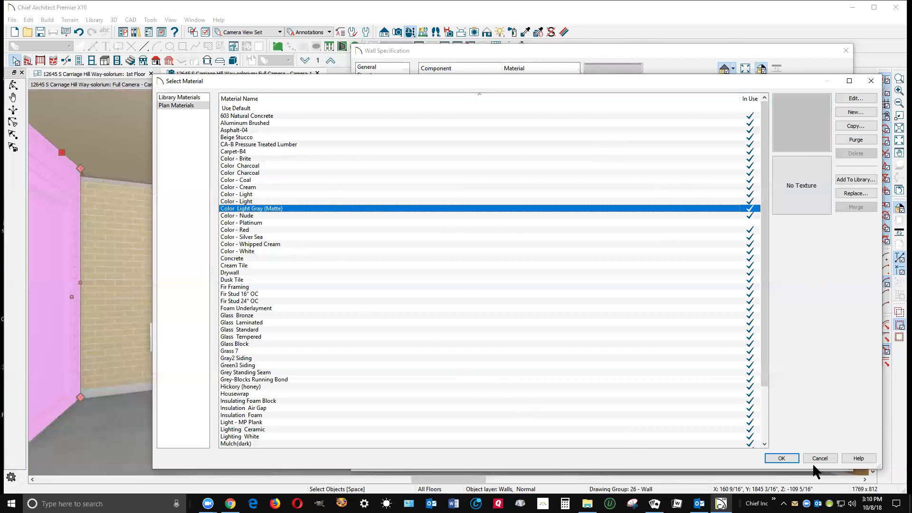
click(788, 457)
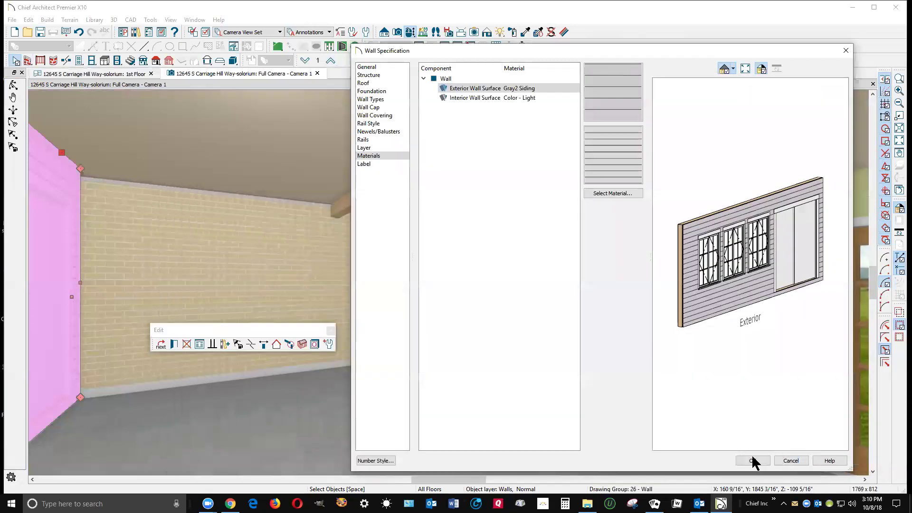
click(753, 460)
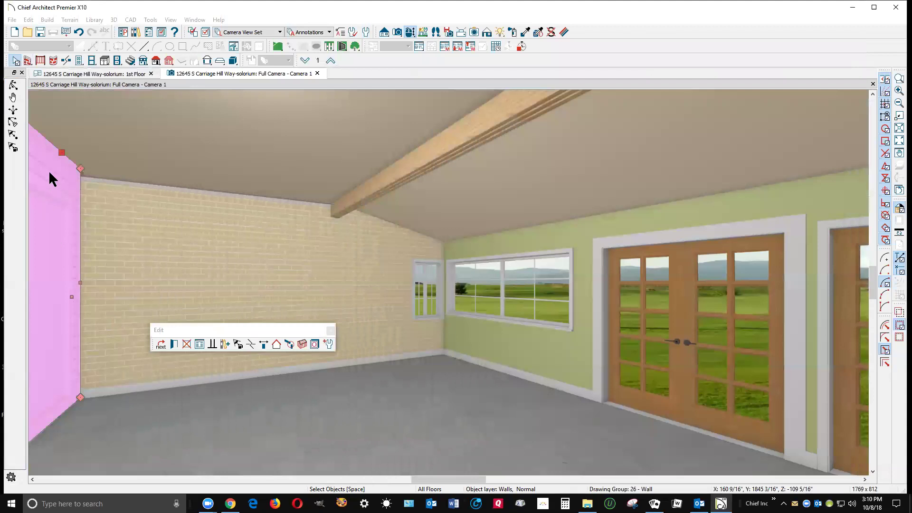
key(Escape)
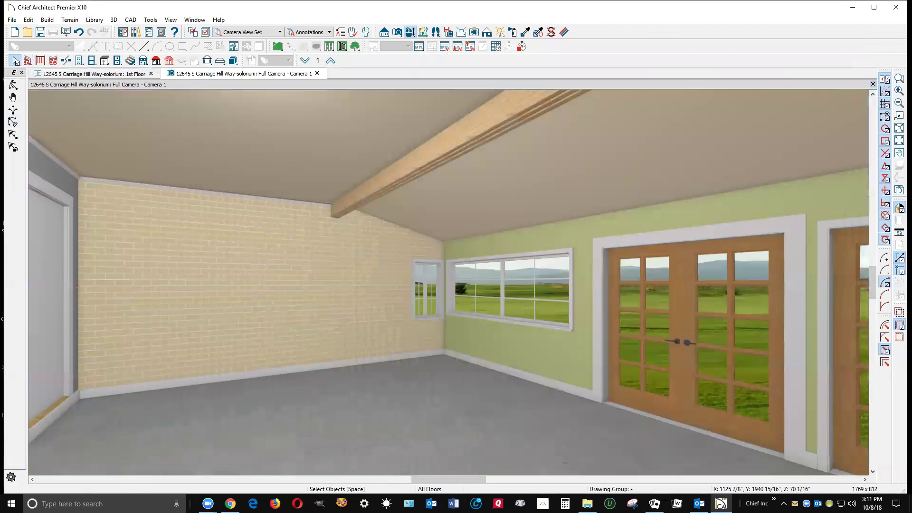
Close the camera view and place a skylight between the 10938DC window and the LVL beam, turning on the "Roofs, Openings" layer.
click(873, 84)
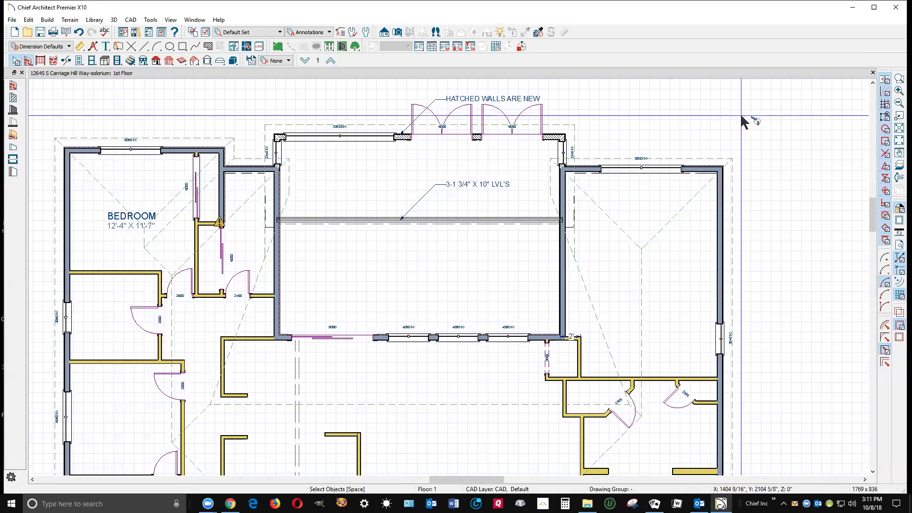
click(900, 79)
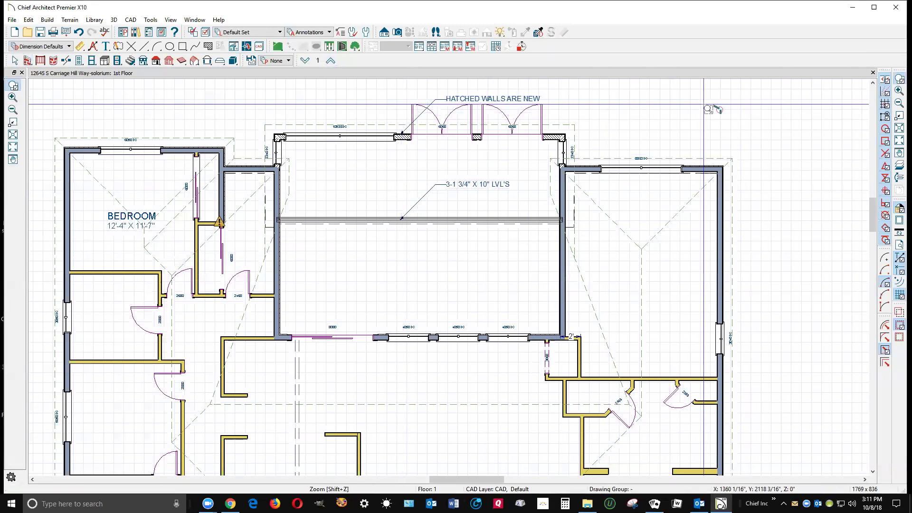
drag(228, 94, 604, 266)
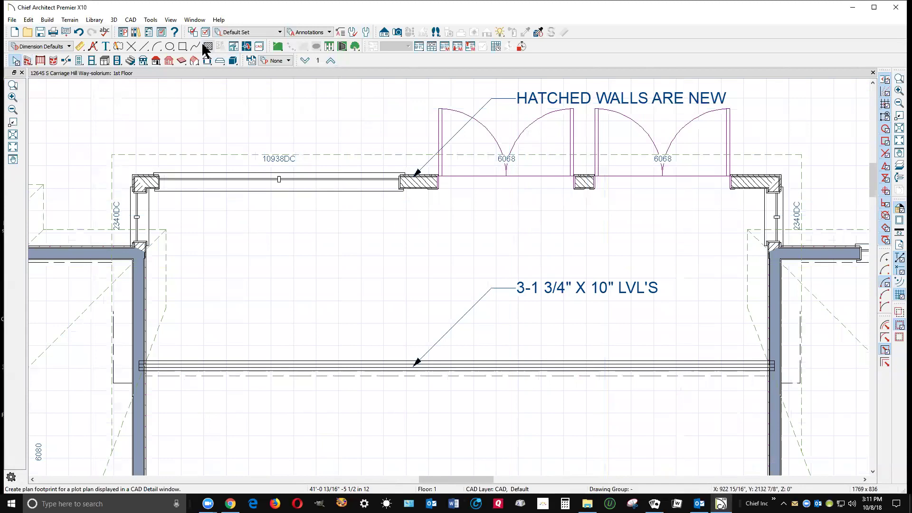
click(46, 20)
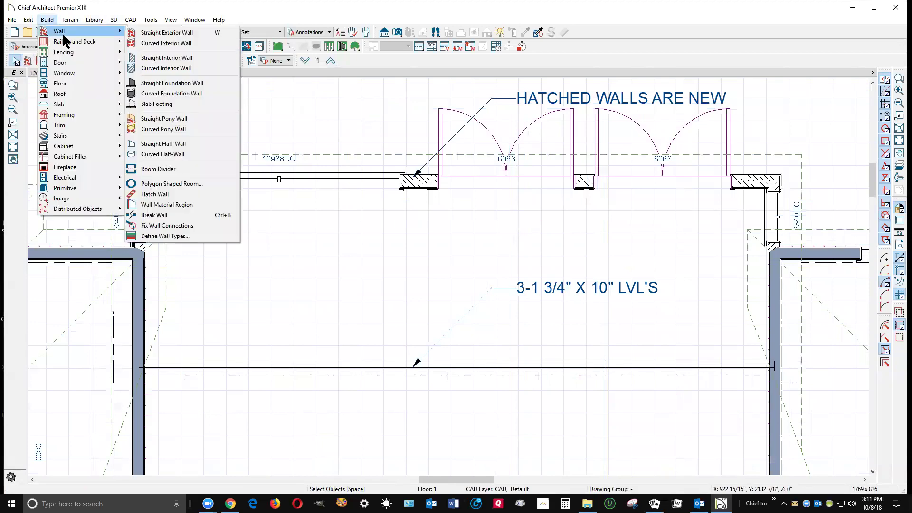
mouse_move(84, 93)
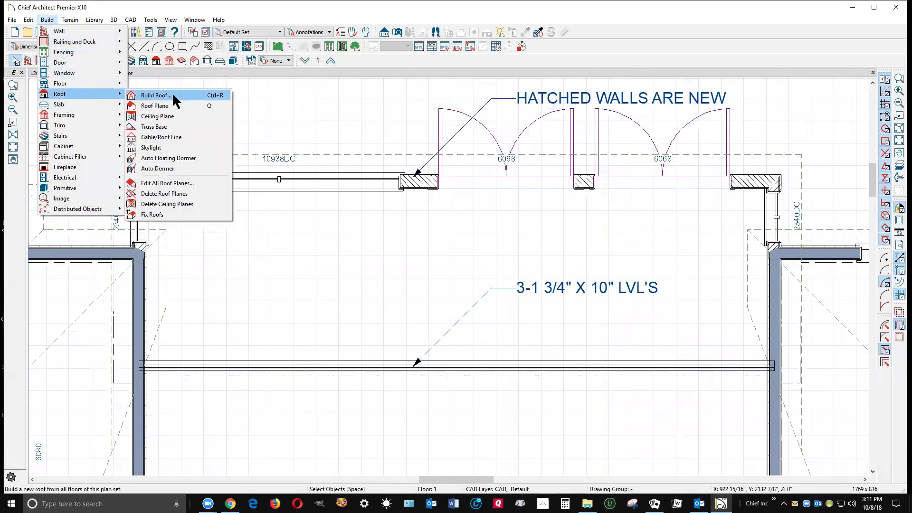
click(147, 148)
click(303, 269)
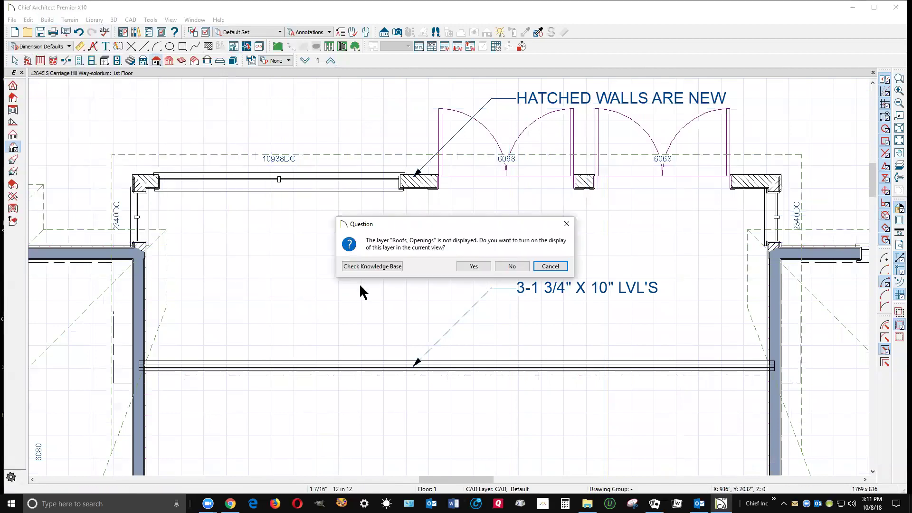
click(475, 268)
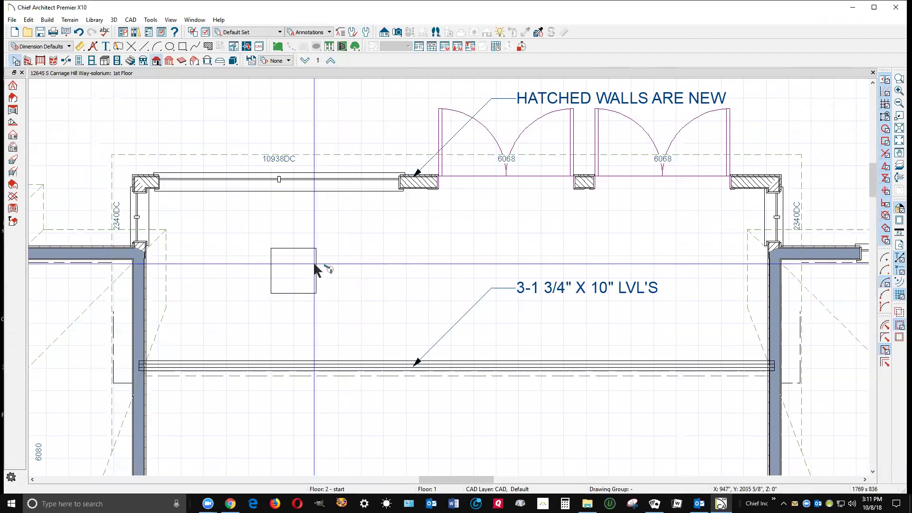
Set the skylight's length between the window wall and the beam to 5'.
click(315, 267)
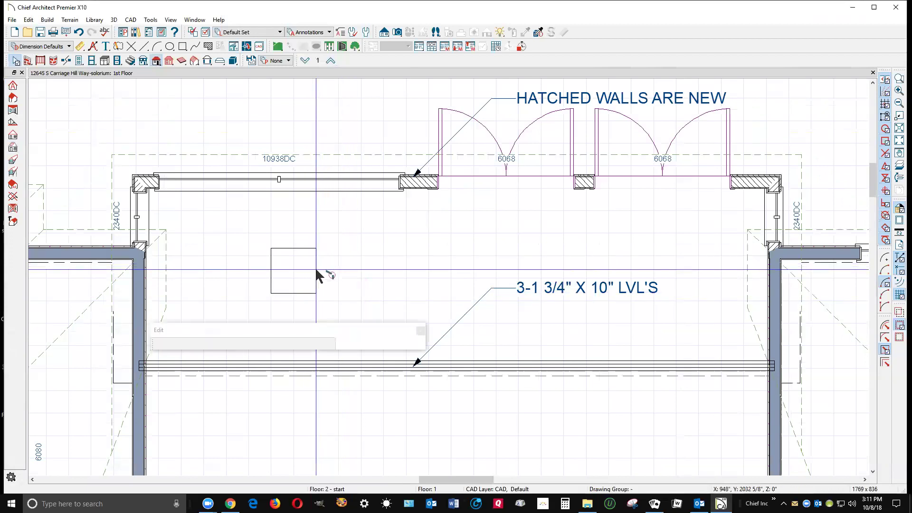
click(298, 246)
click(298, 247)
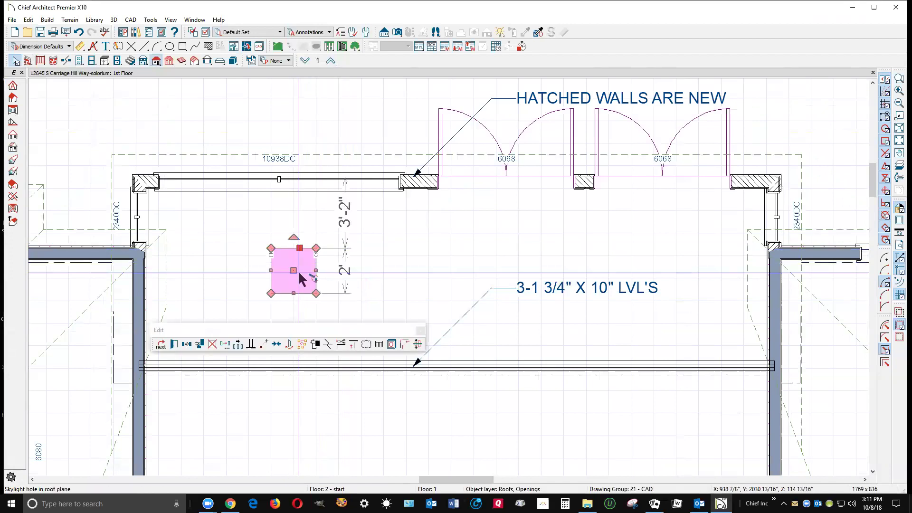
click(346, 271)
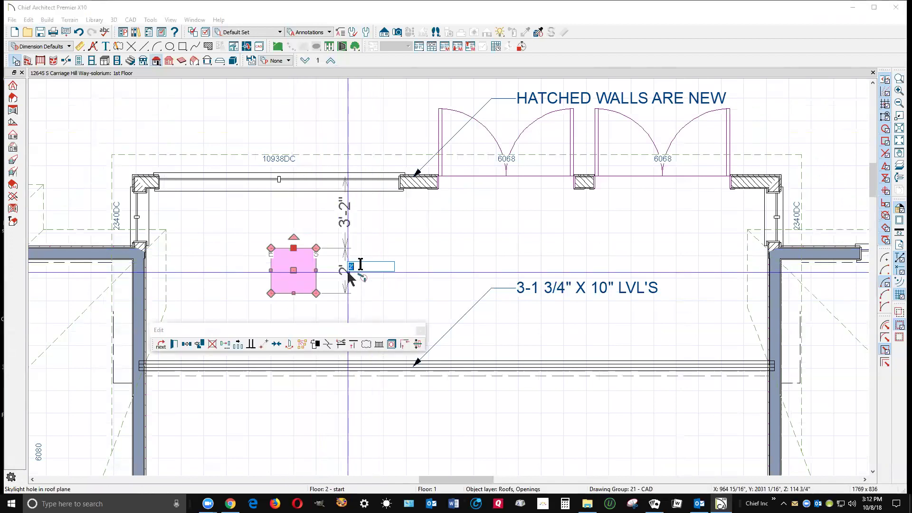
key(Escape)
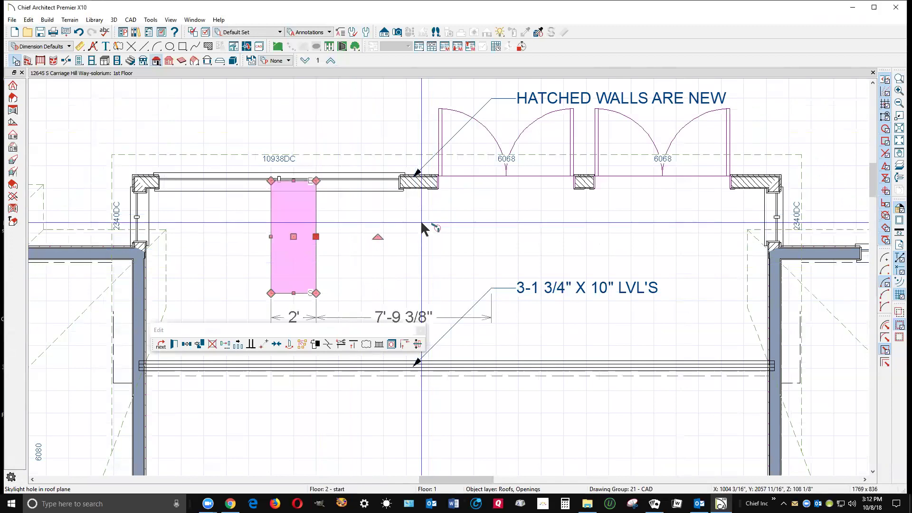
Set the skylight's width to 3' and position it near the left side wall, about 1'-9" from the window wall.
mouse_move(291, 235)
mouse_down()
mouse_move(296, 273)
mouse_move(190, 281)
mouse_up()
click(271, 272)
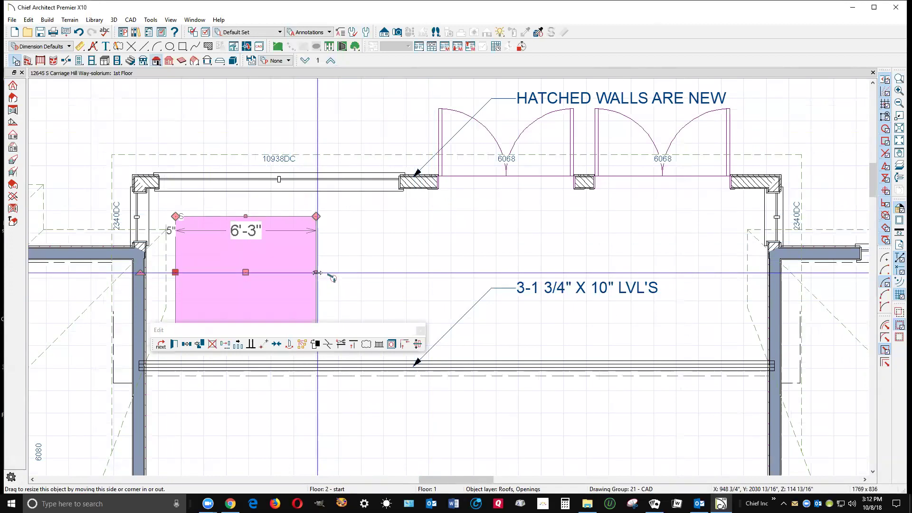
click(273, 236)
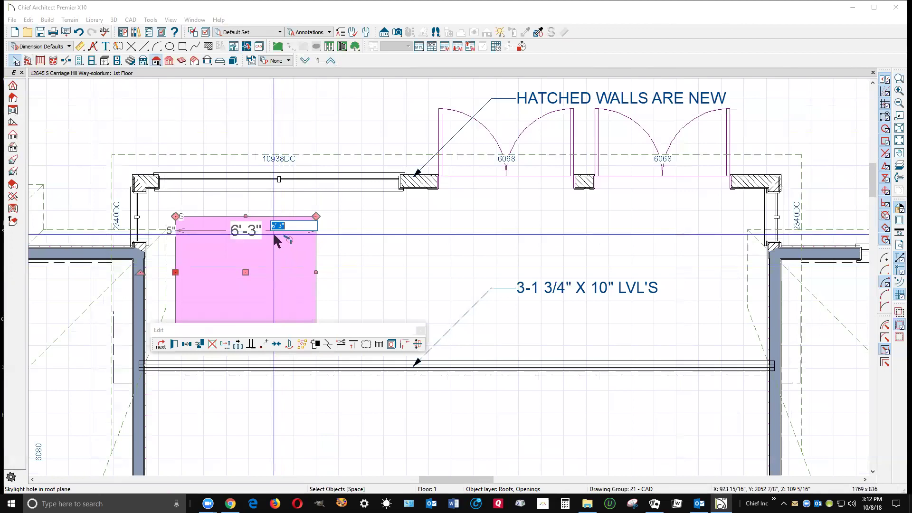
text(3')
key(Return)
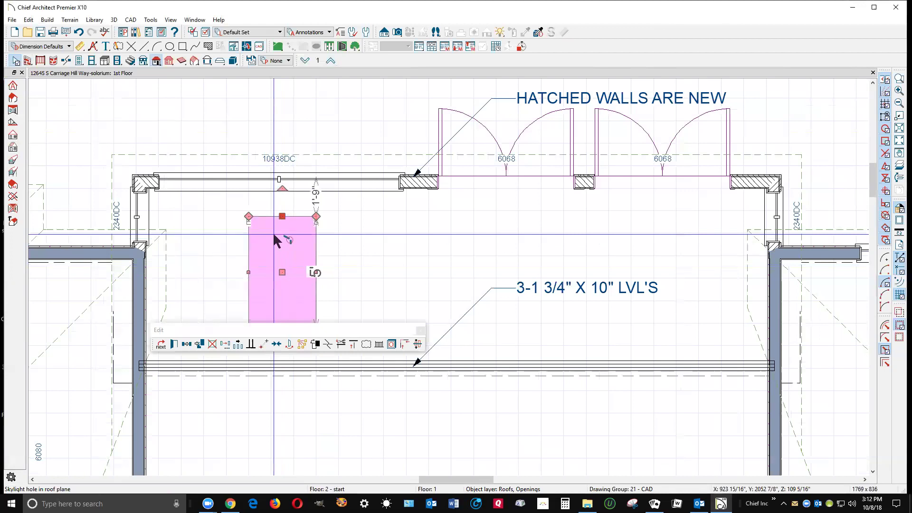
drag(283, 272, 227, 271)
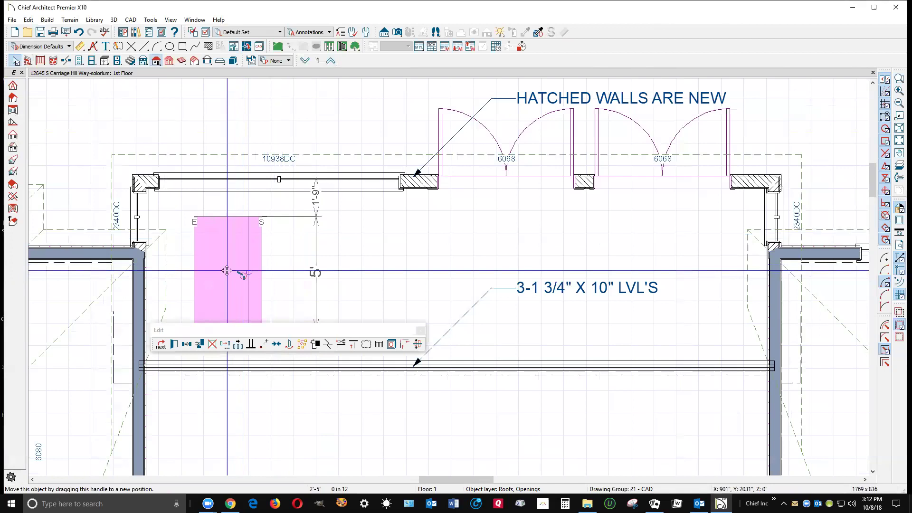
click(306, 321)
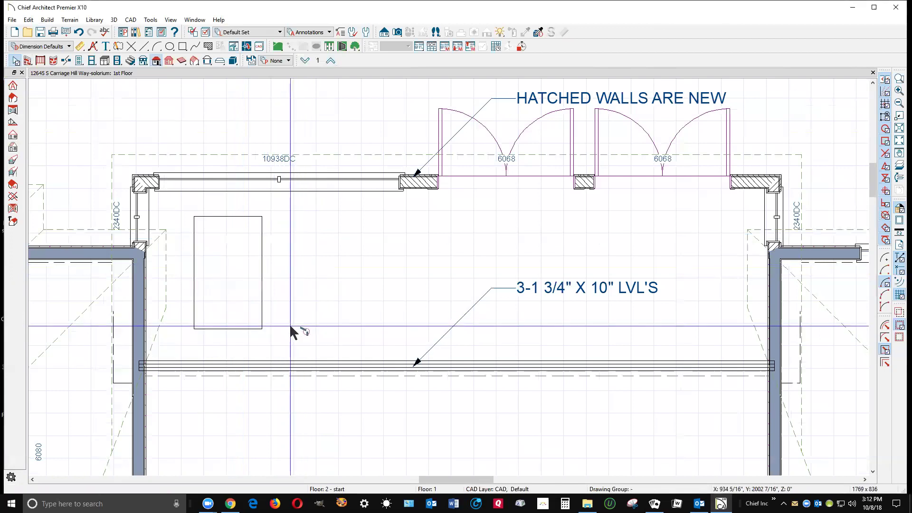
Replicate the skylight along the room with 7 copies at an X Delta of 60", relative to itself.
click(266, 272)
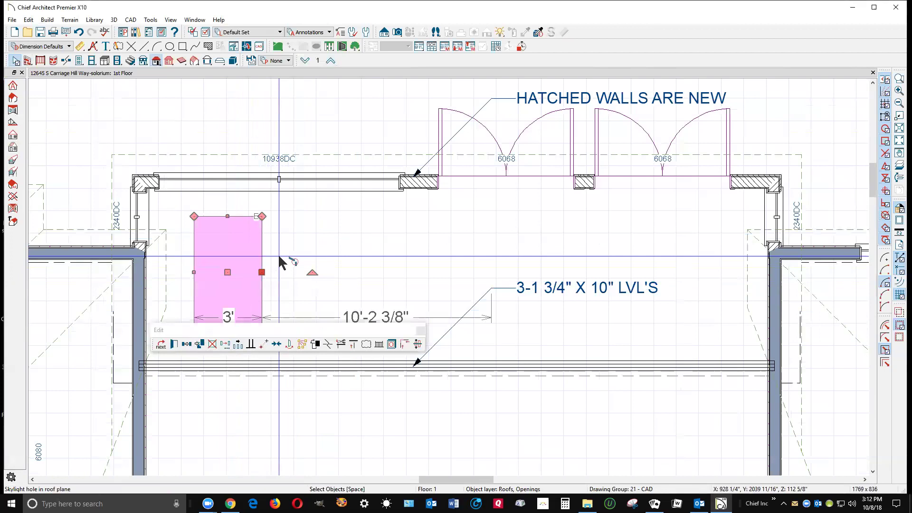
click(225, 343)
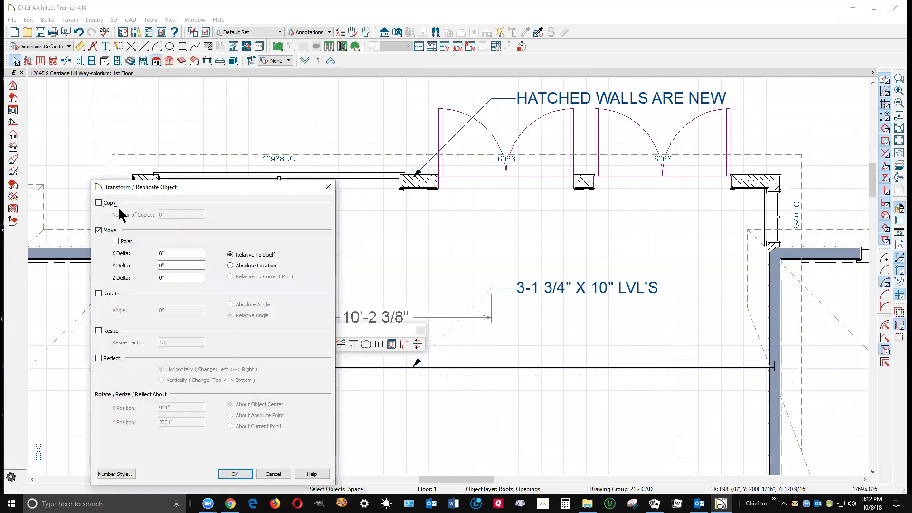
click(102, 202)
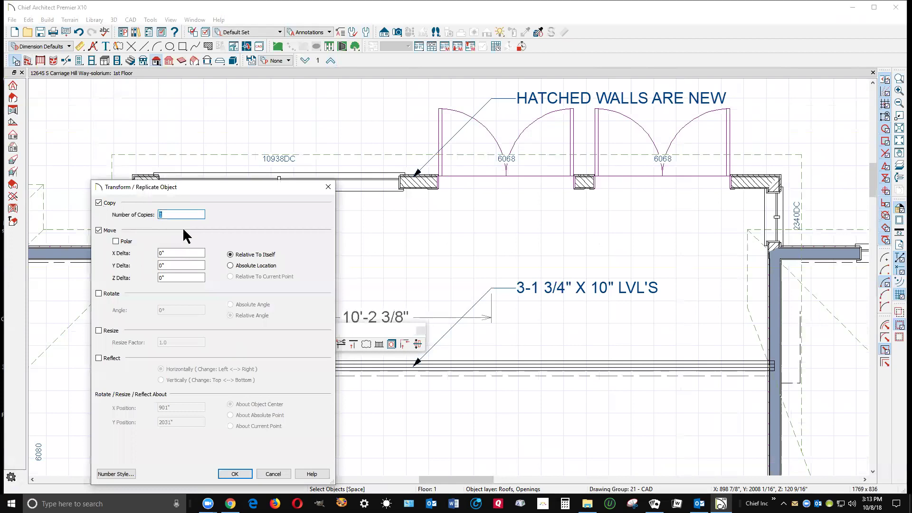
text(7)
drag(185, 253, 146, 252)
drag(251, 188, 645, 217)
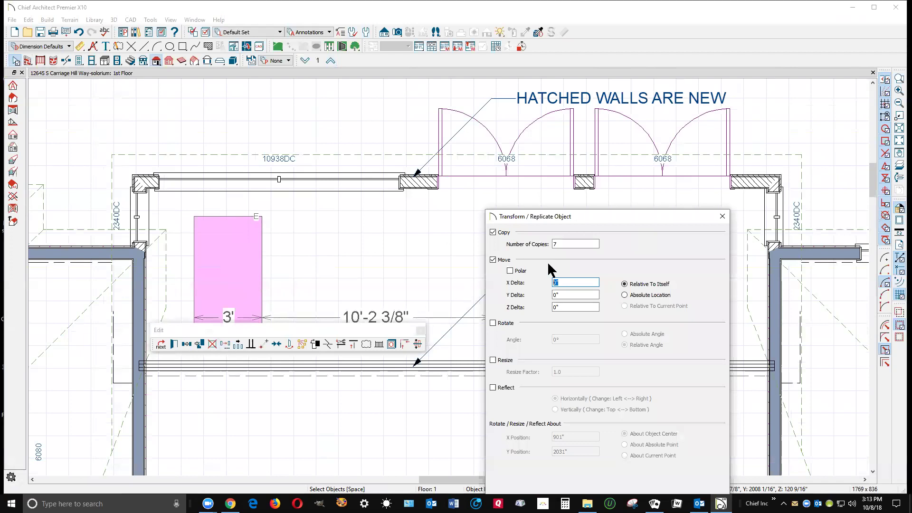
text(60)
drag(647, 221, 664, 131)
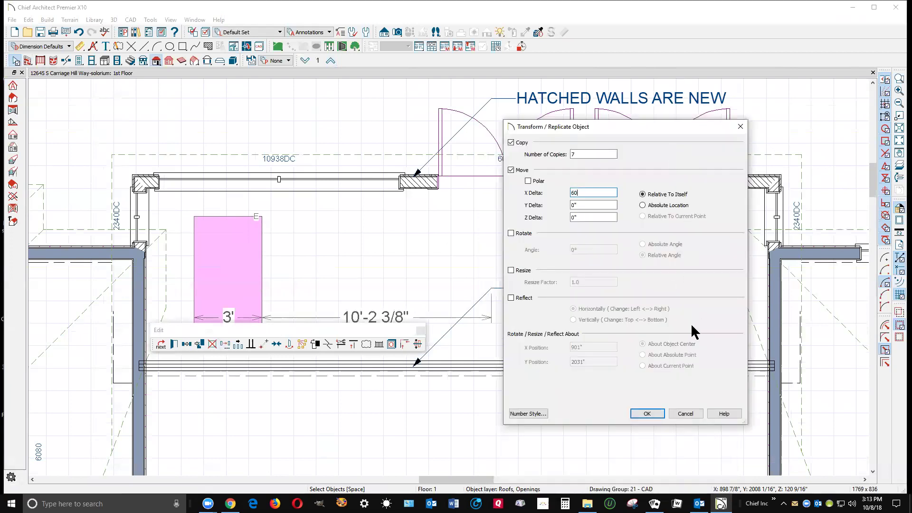
click(647, 413)
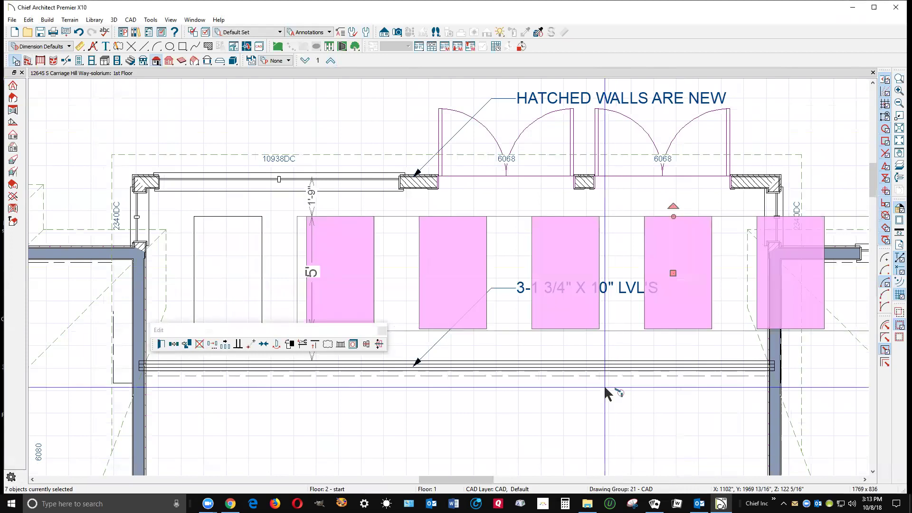
Delete the skylight copy that overlaps the right exterior wall of the room.
click(817, 310)
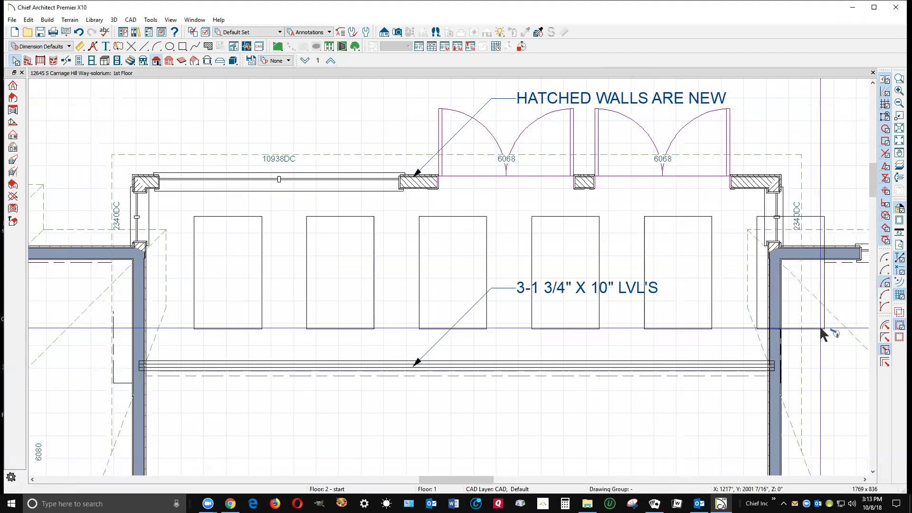
click(819, 328)
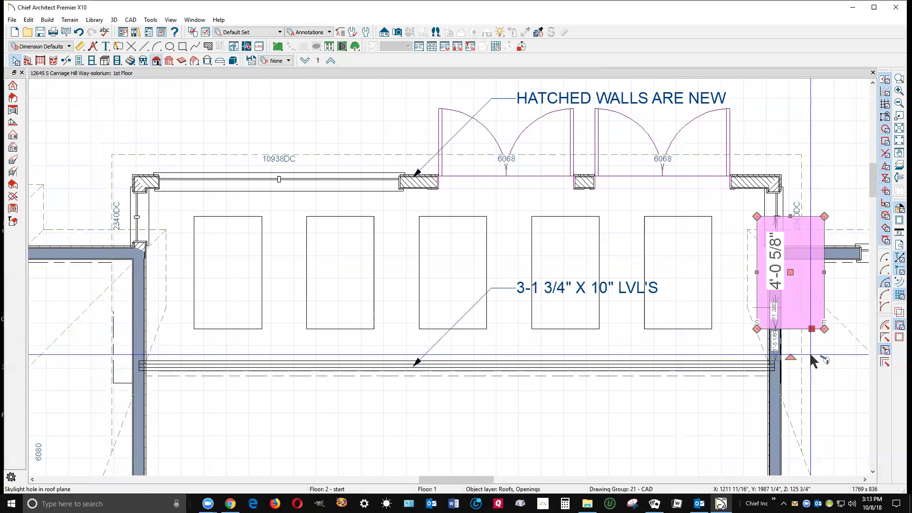
key(Delete)
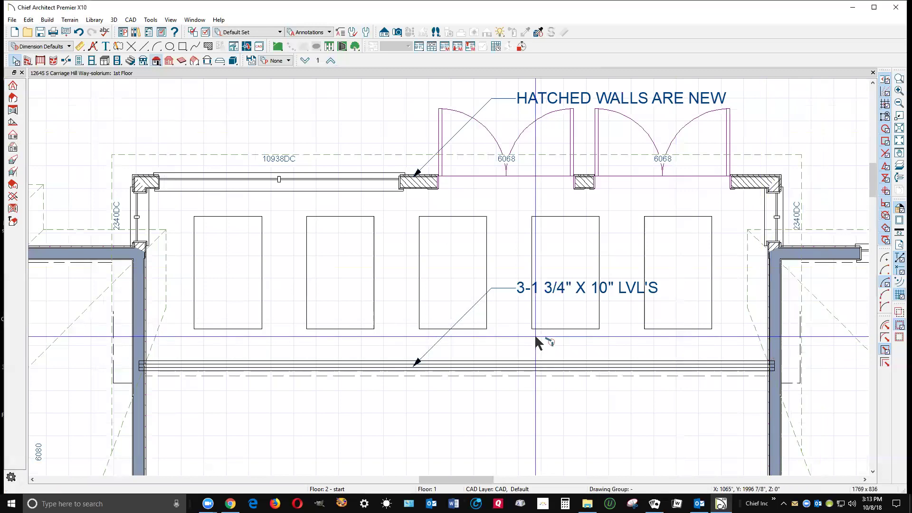
Create a full camera view inside the skylit room, looking diagonally from near the right side wall toward the window wall's left corner.
scroll(489, 132, down, 4)
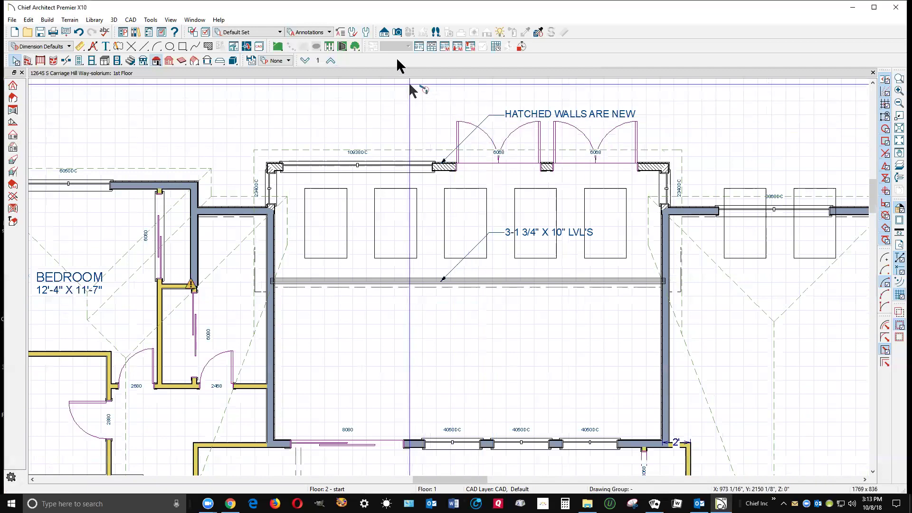
click(398, 31)
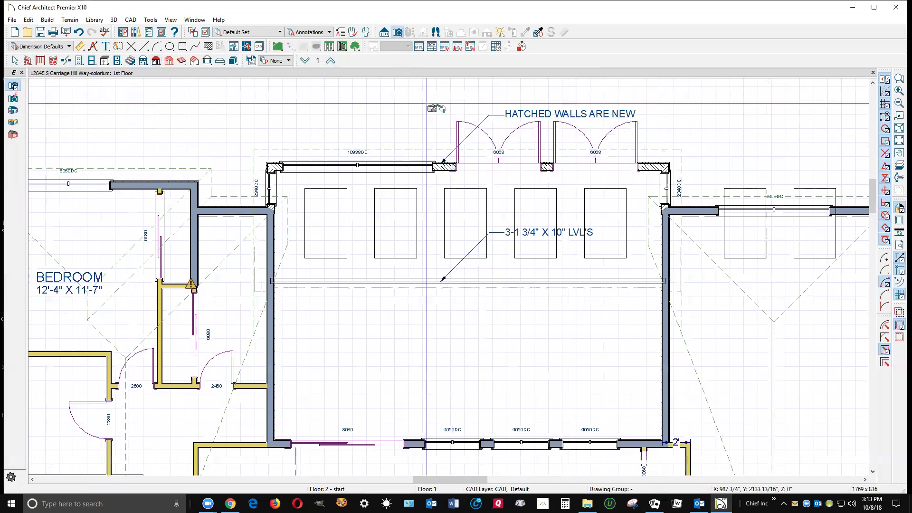
drag(658, 355, 295, 185)
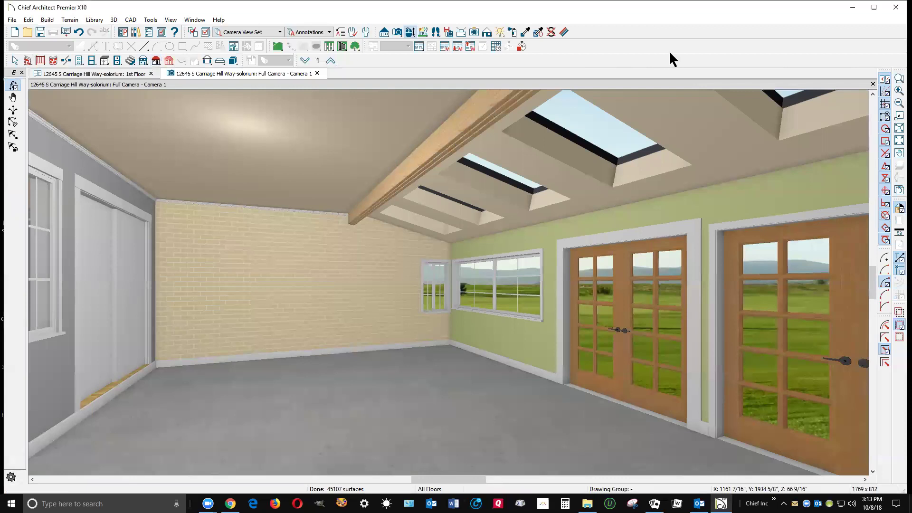
Orbit the camera outside and examine the house exterior, including the row of skylights, the double doors and the foundation.
drag(427, 263, 157, 250)
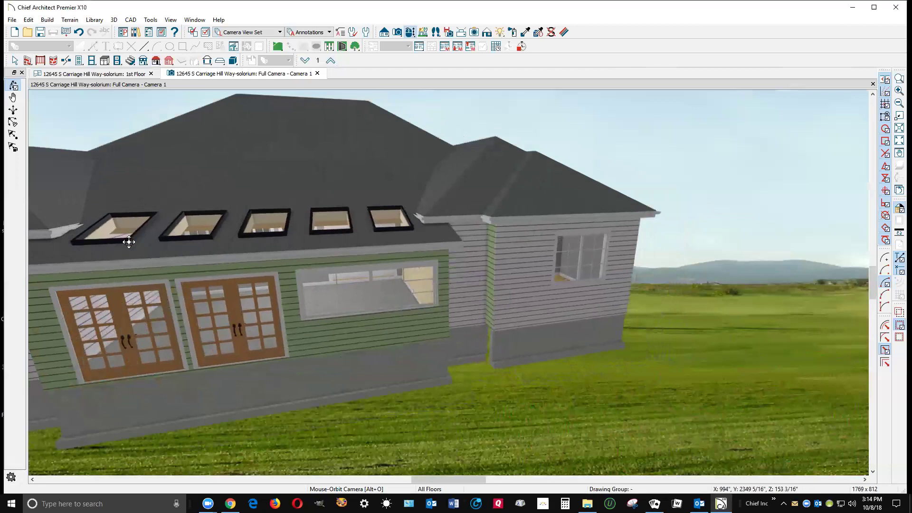
click(33, 480)
click(32, 480)
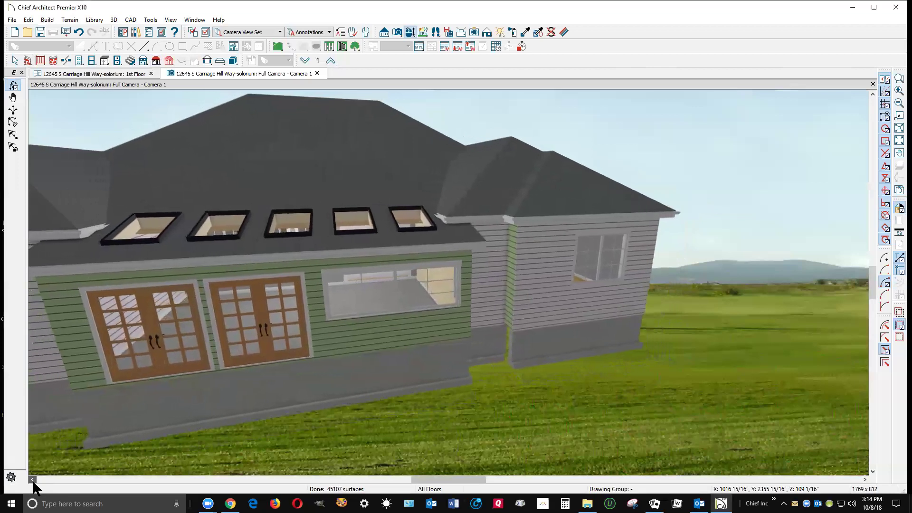
click(33, 480)
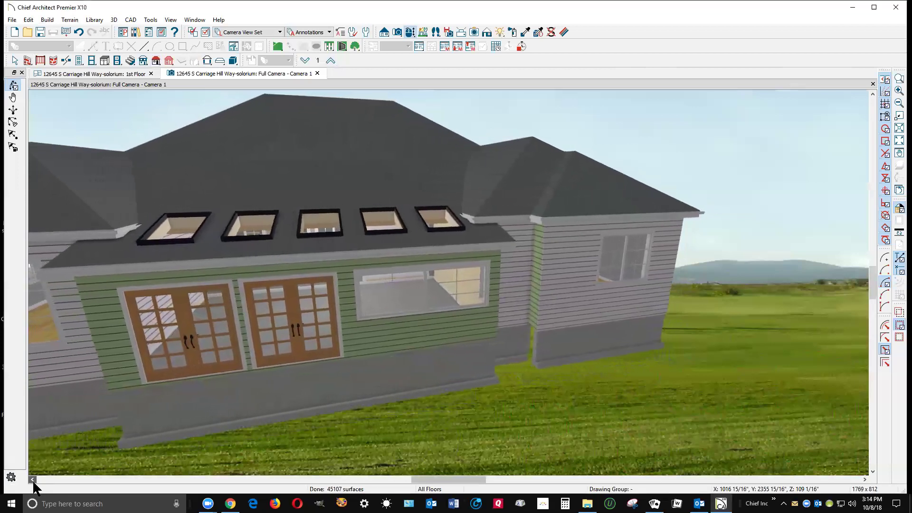
click(32, 479)
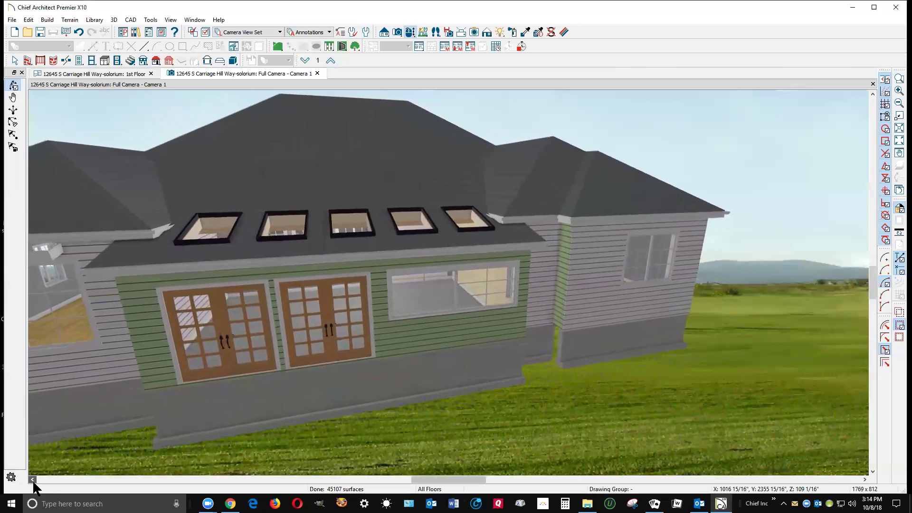
click(32, 480)
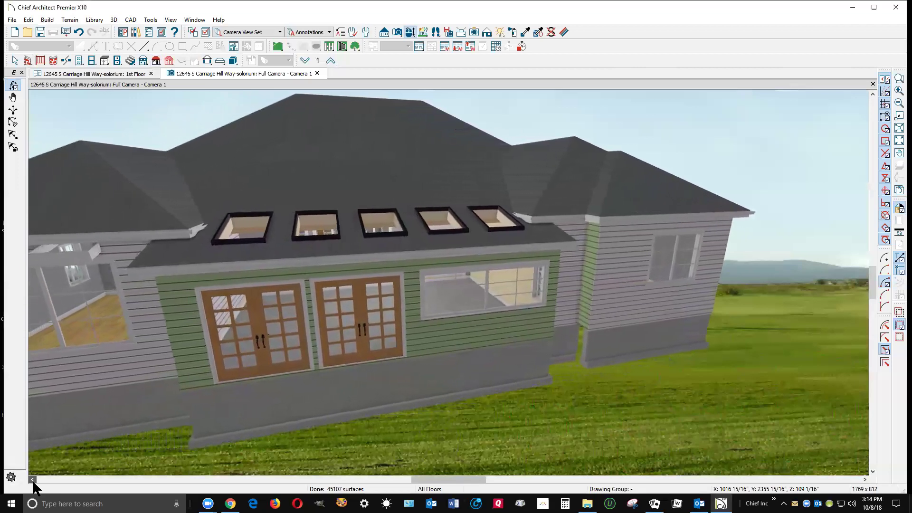
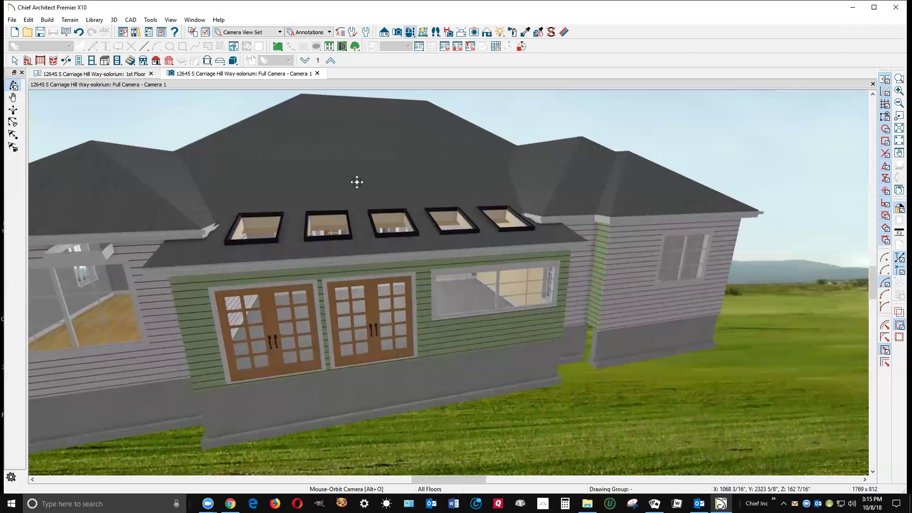
key(space)
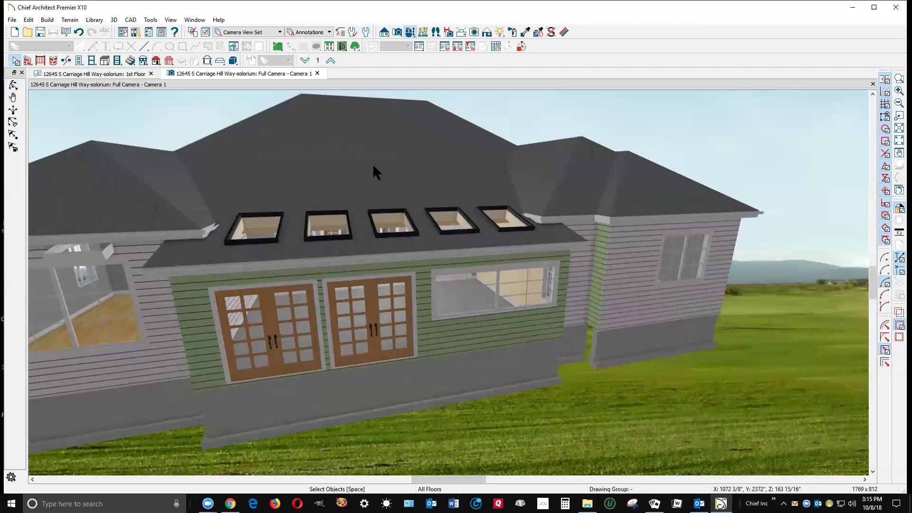
scroll(385, 161, down, 2)
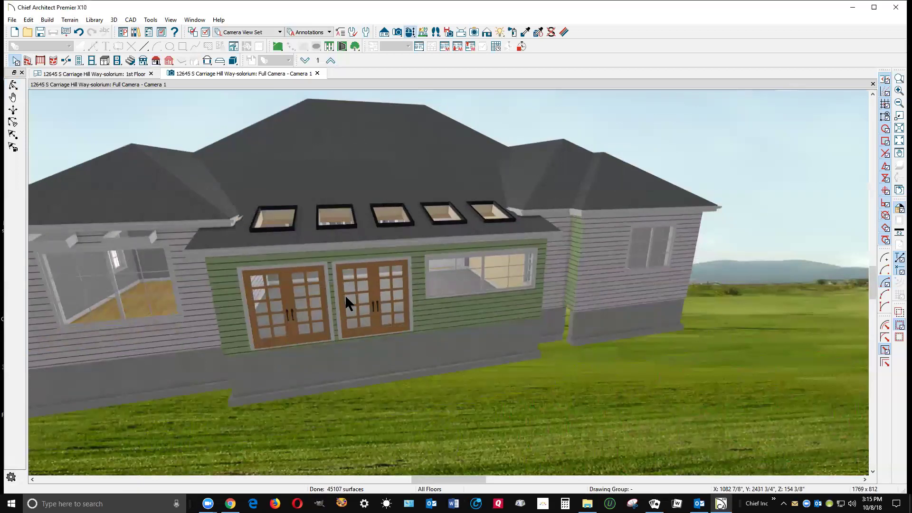
scroll(350, 305, up, 2)
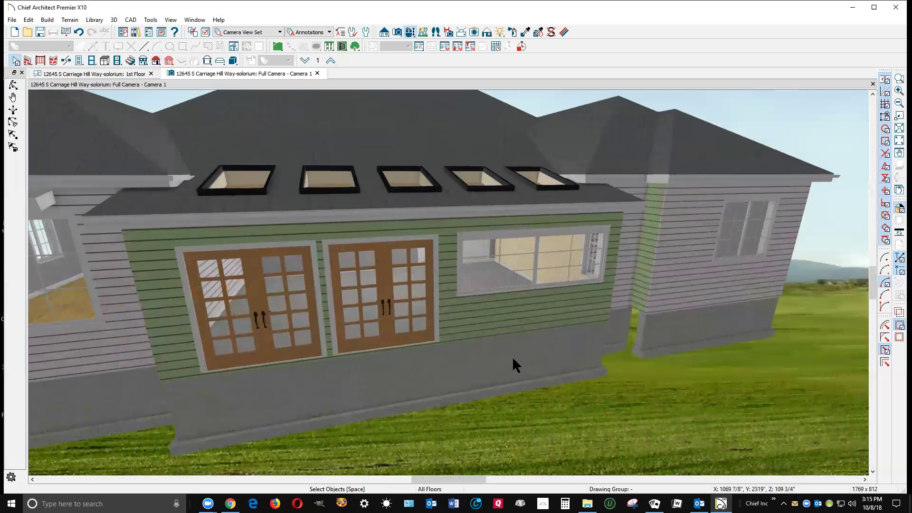
scroll(522, 304, down, 5)
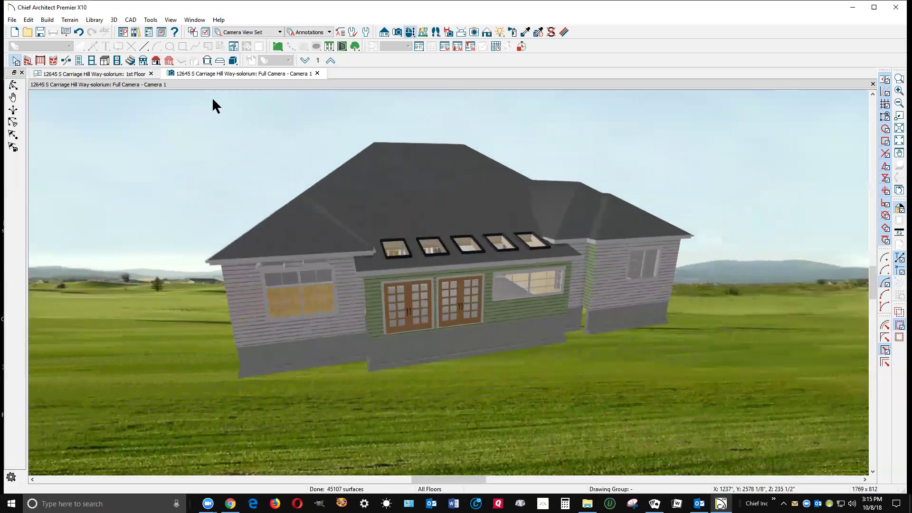
Create a terrain perimeter around the house.
click(76, 21)
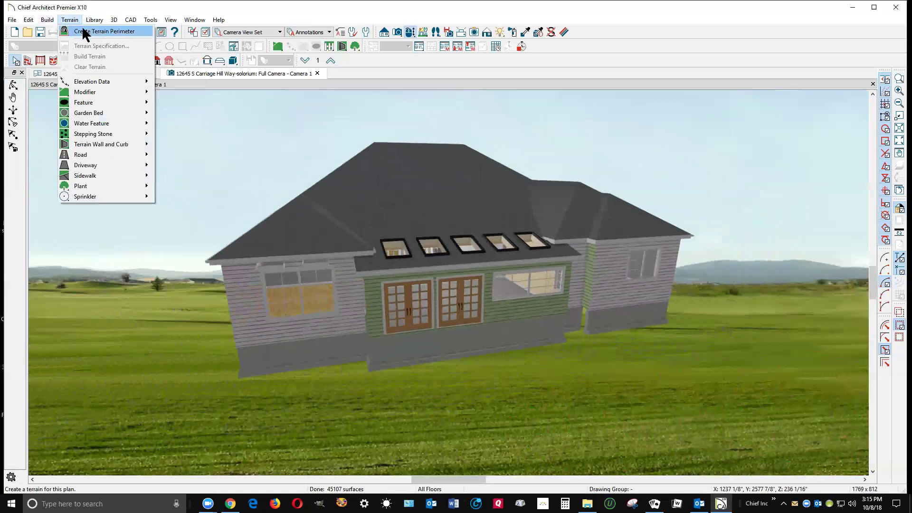
click(90, 31)
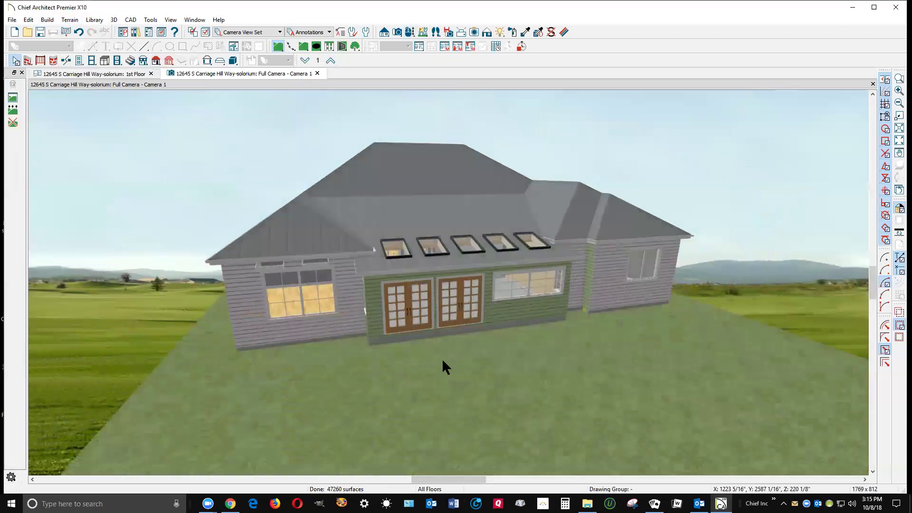
scroll(408, 342, up, 3)
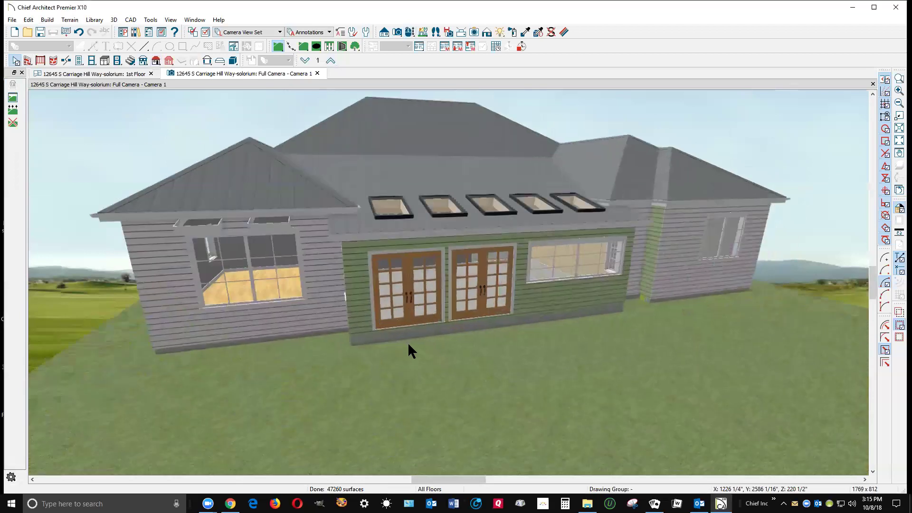
scroll(407, 342, up, 2)
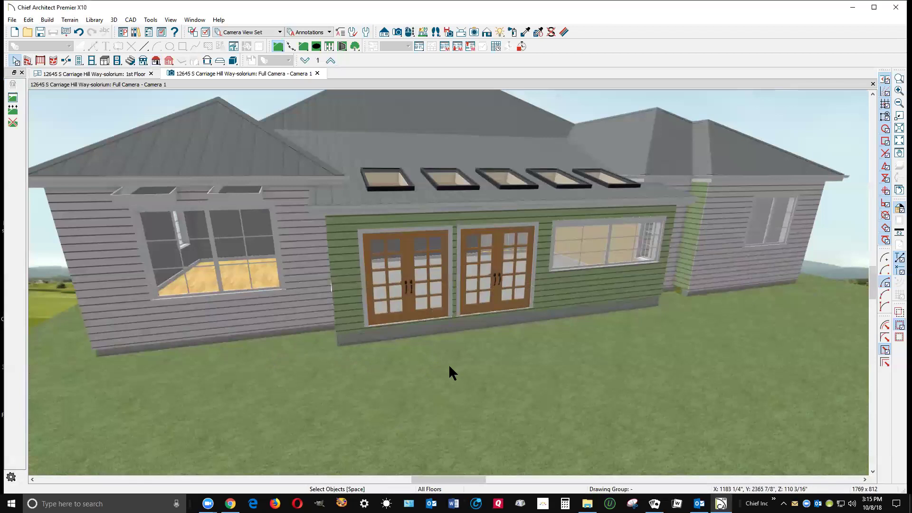
Turn off the terrain's automatic building pad height and set the subfloor height above terrain to 12".
click(411, 350)
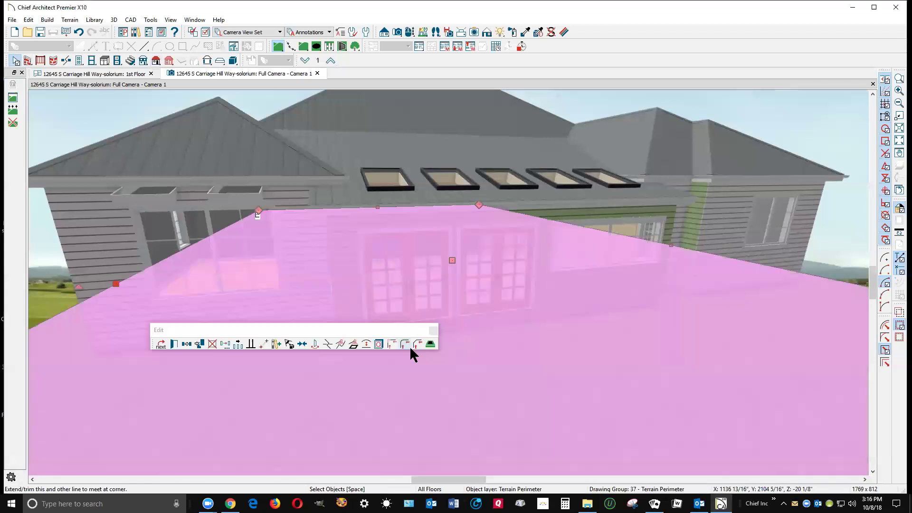
key(Escape)
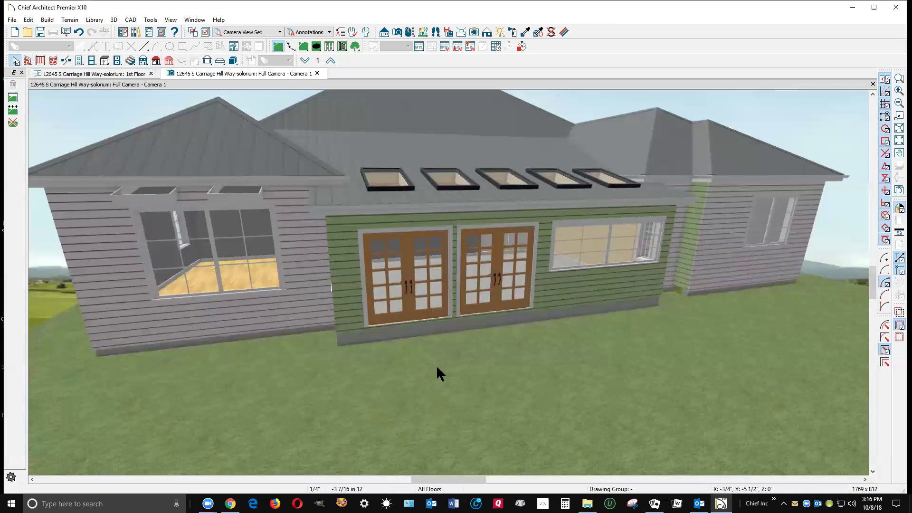
click(437, 369)
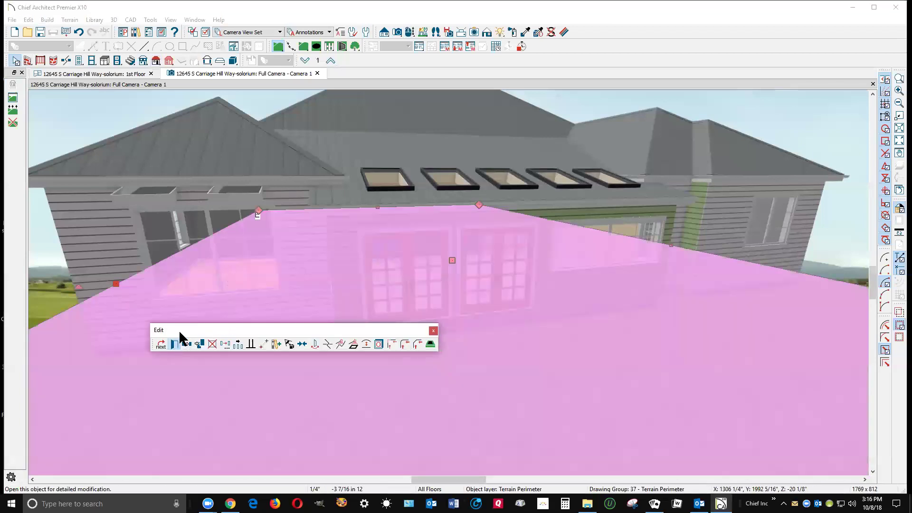
click(174, 344)
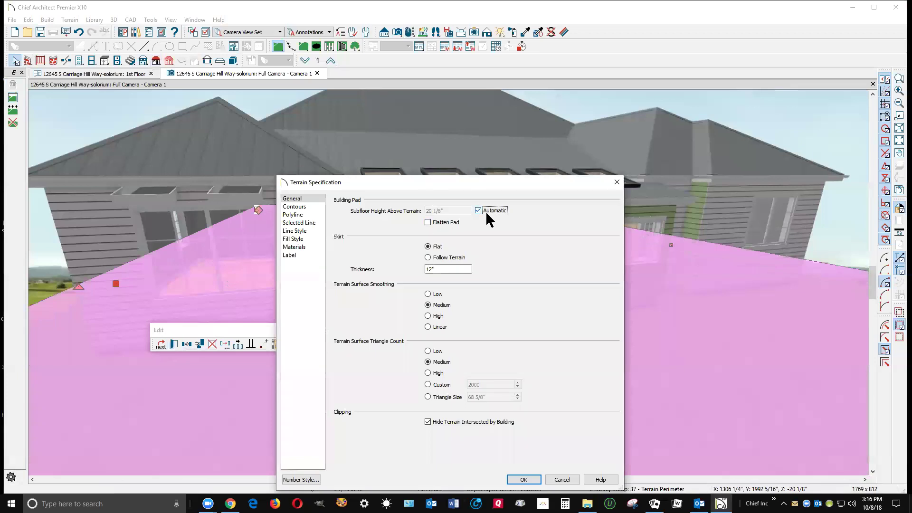
click(478, 210)
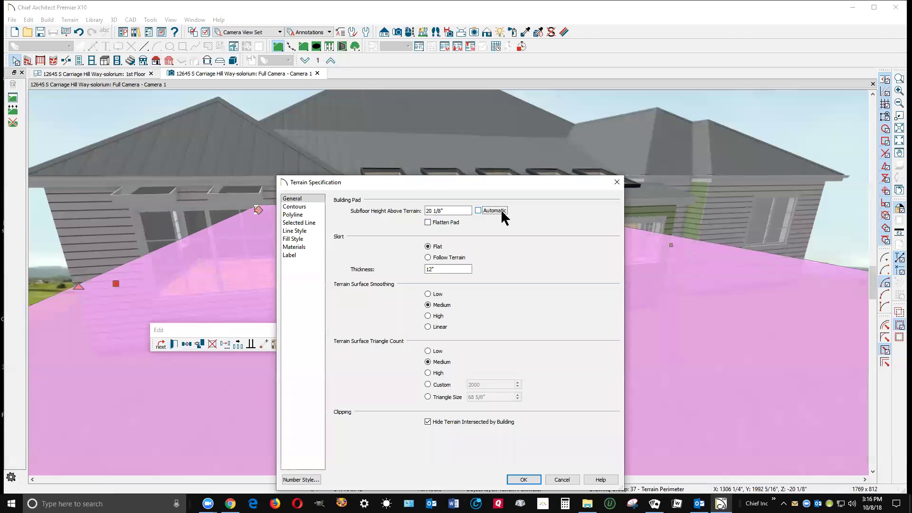
double_click(468, 214)
text(12)
click(530, 482)
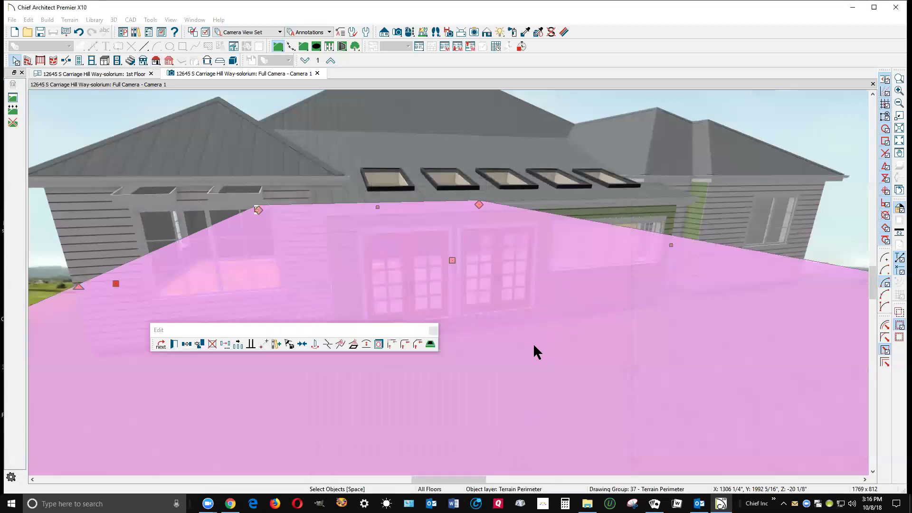
key(Escape)
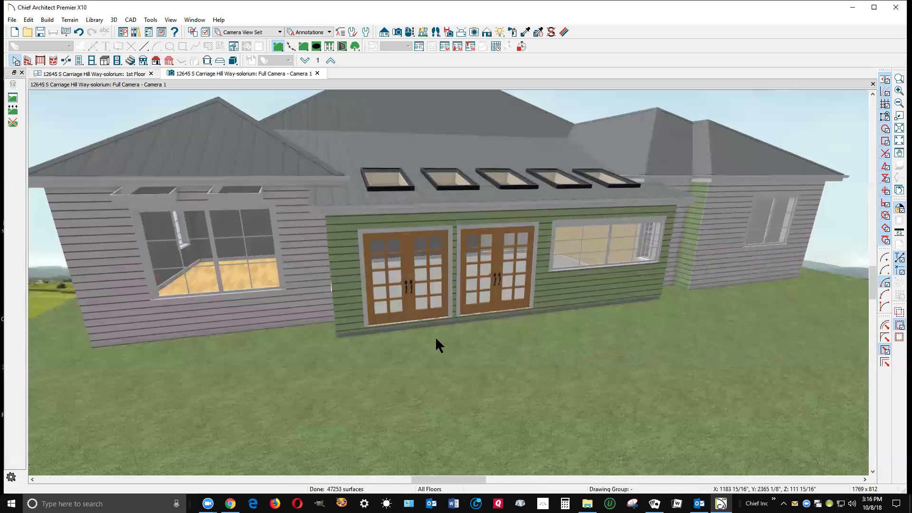
Set the terrain's subfloor height above terrain to 4" and check the grade at the double doors.
click(435, 337)
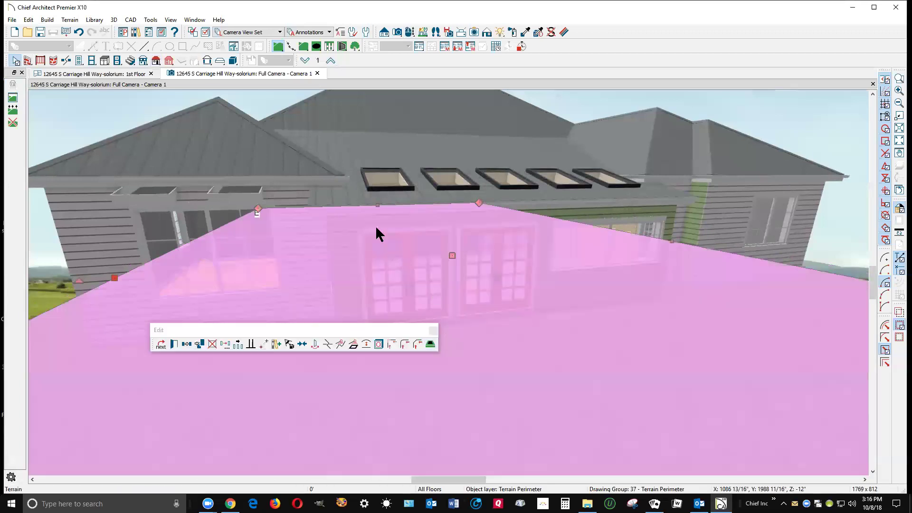
click(173, 346)
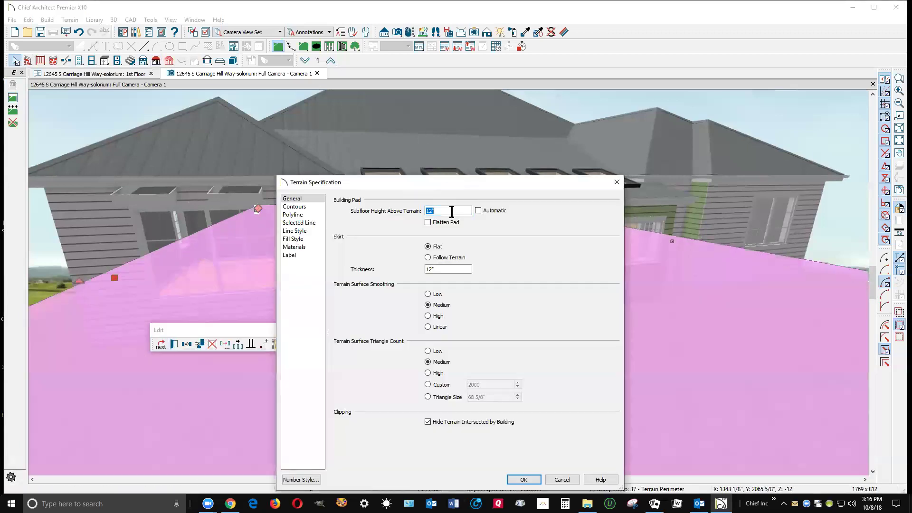
text(4)
click(536, 479)
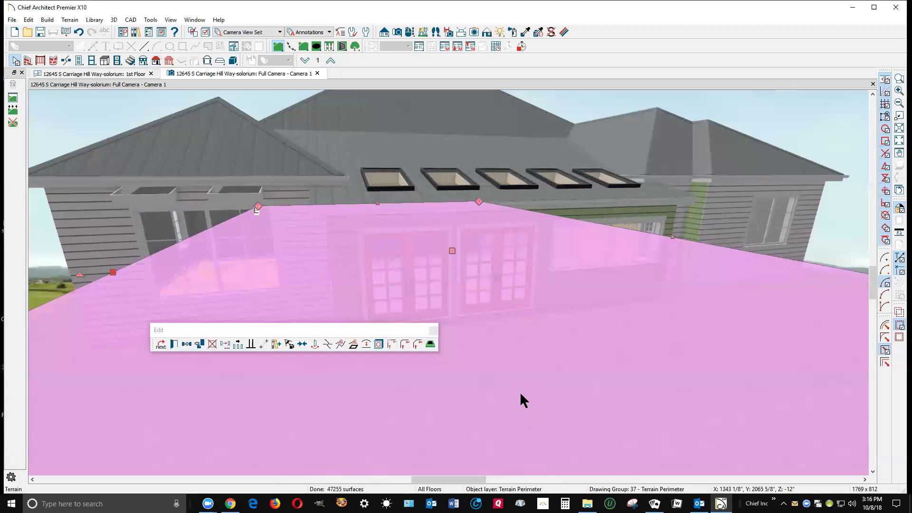
key(Escape)
scroll(398, 313, up, 5)
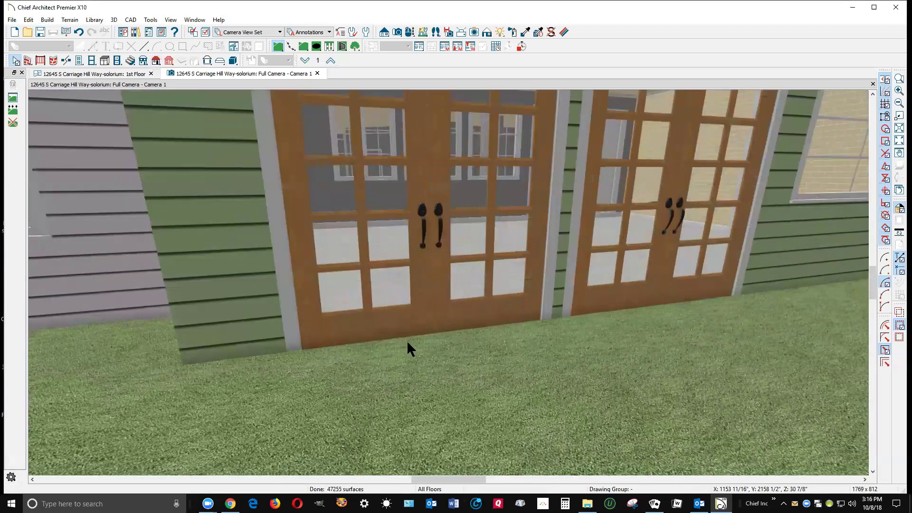
Set the terrain's subfloor height above terrain to 7" so the grade sits just below the double doors' sills.
click(413, 321)
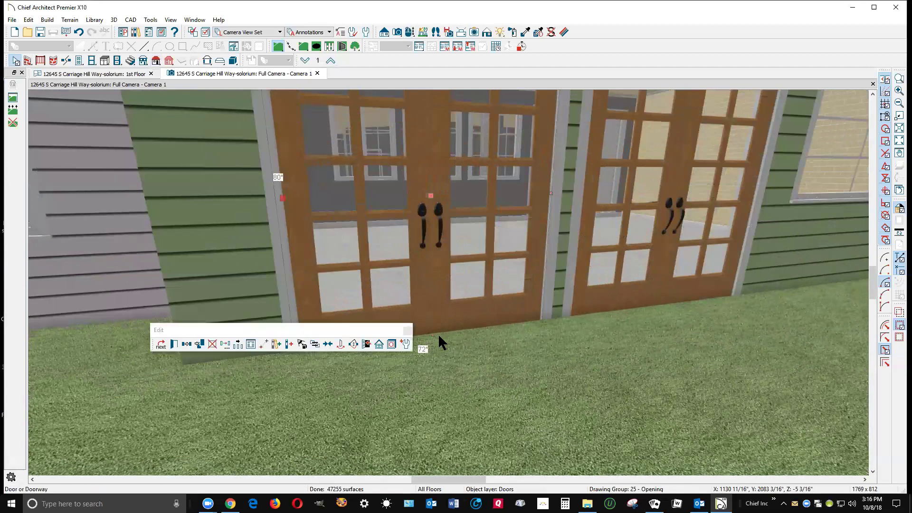
key(Escape)
click(486, 377)
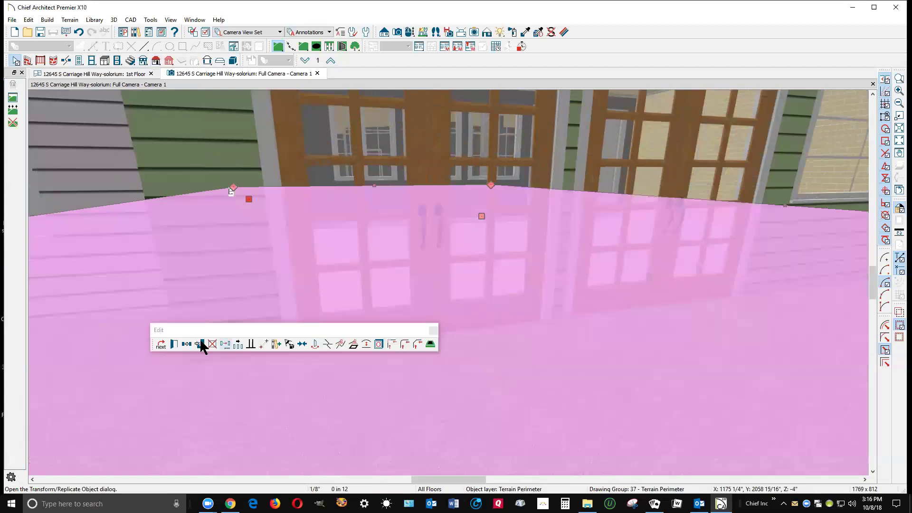
double_click(299, 223)
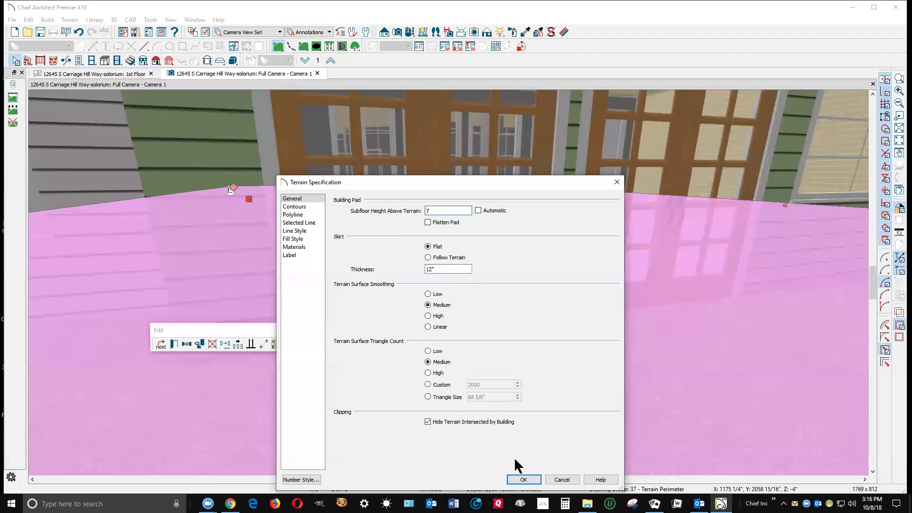
click(524, 479)
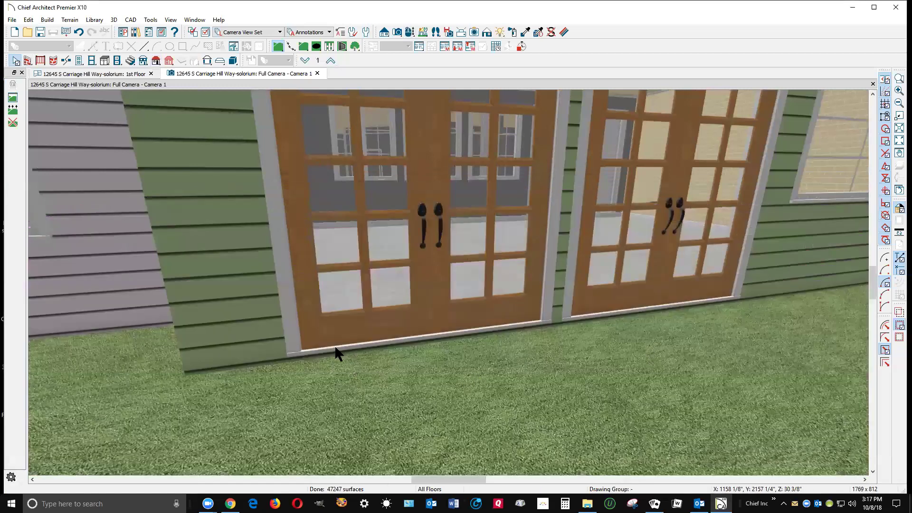
scroll(446, 313, down, 5)
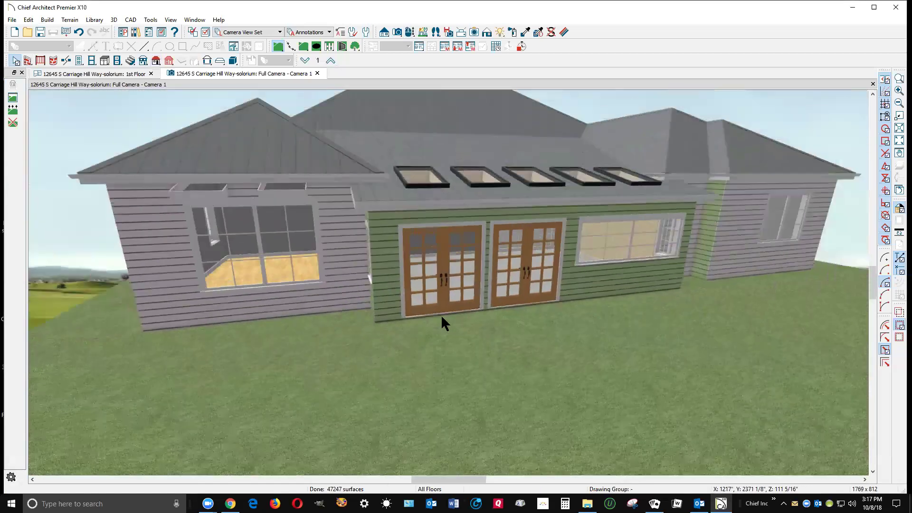
Draw a rectangular terrain feature outside the sunroom's double doors, spanning the addition's width of about 29', and view it in 3D.
key(ctrl+Tab)
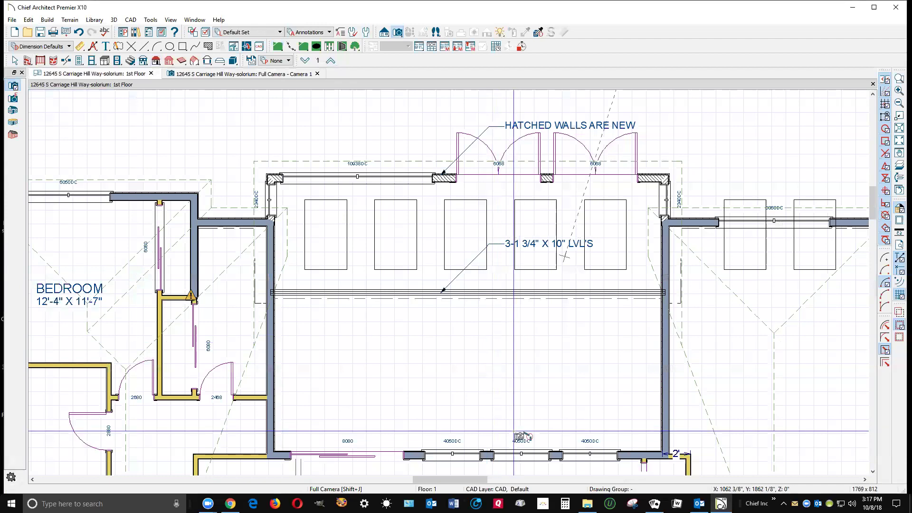
scroll(520, 436, down, 5)
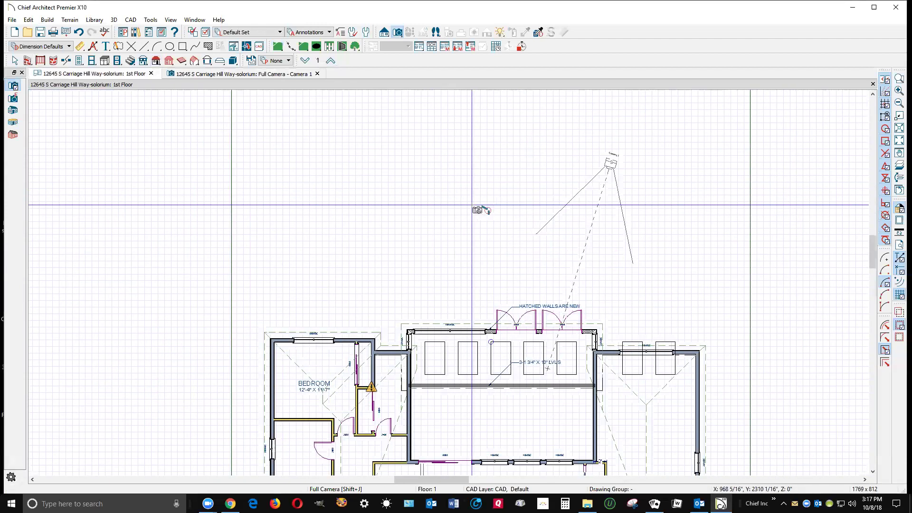
scroll(469, 224, down, 2)
key(space)
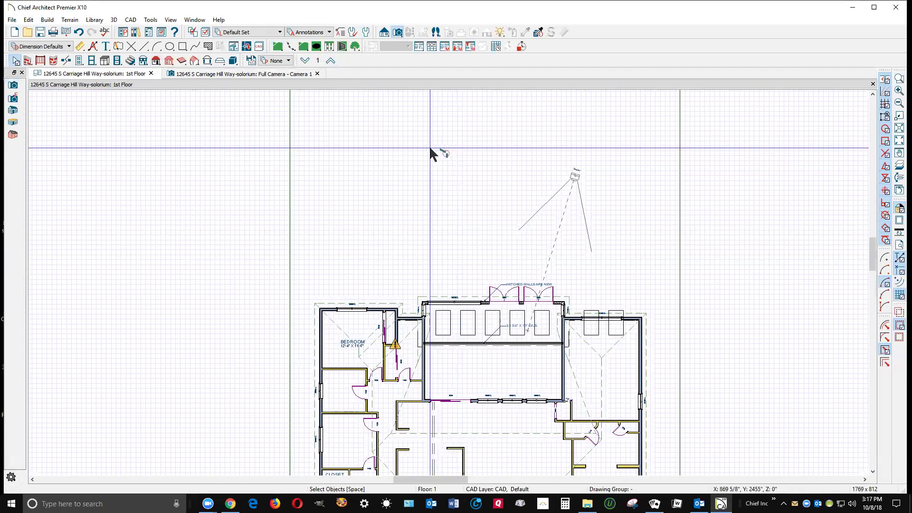
click(70, 19)
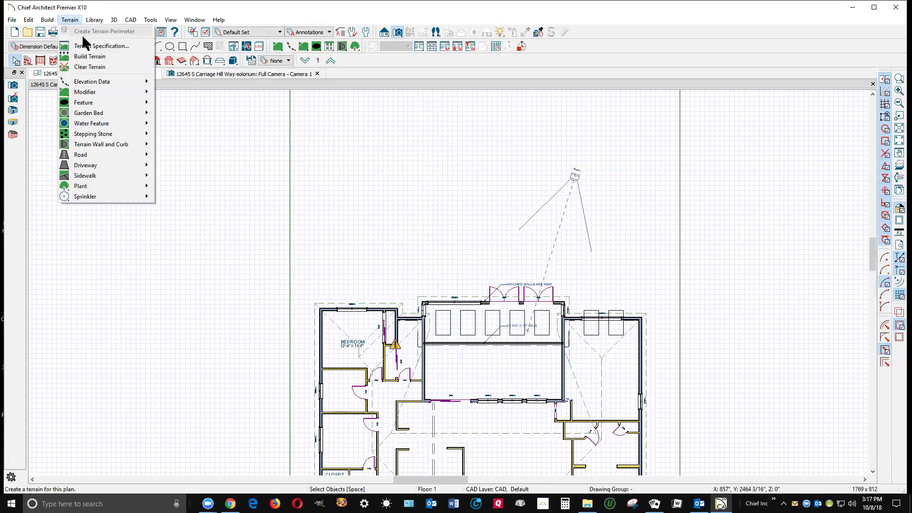
mouse_move(113, 105)
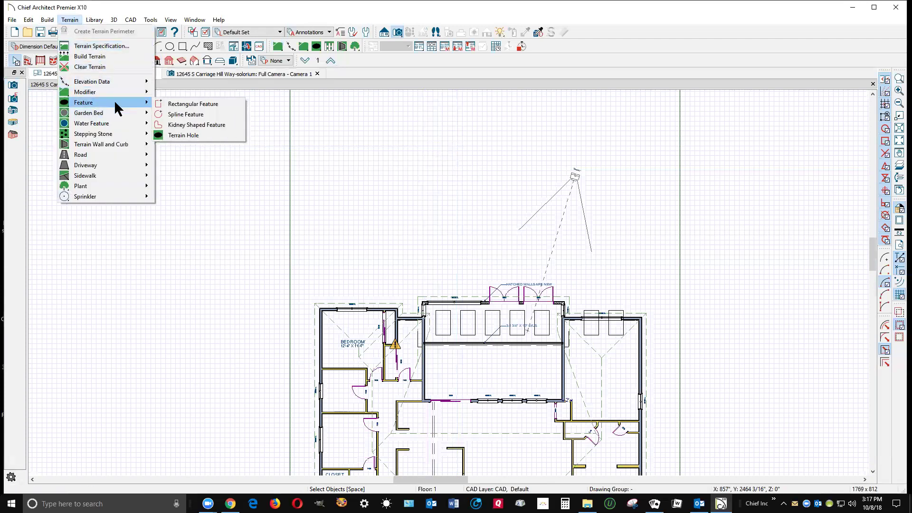
click(190, 105)
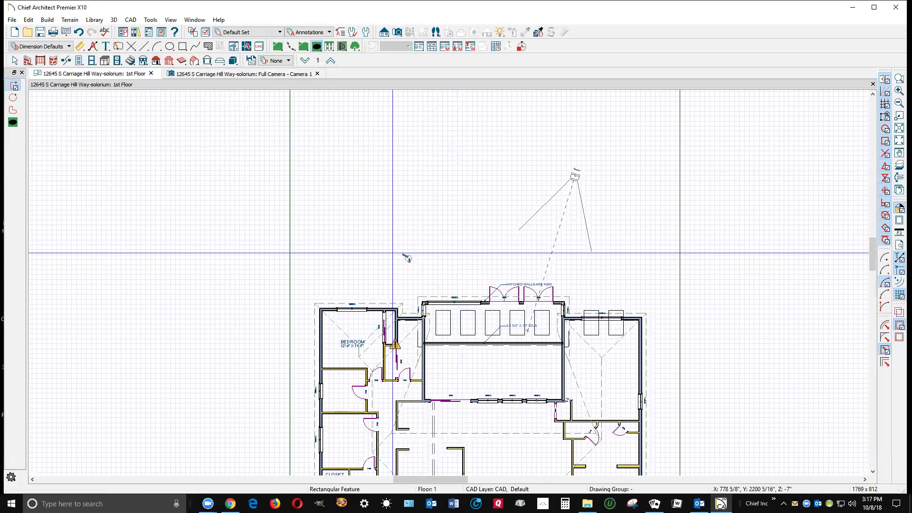
drag(422, 302, 564, 136)
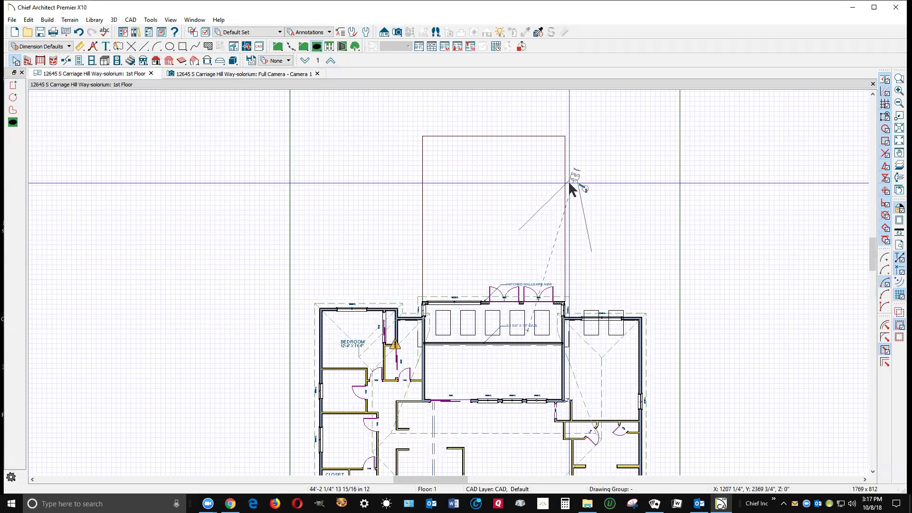
click(570, 183)
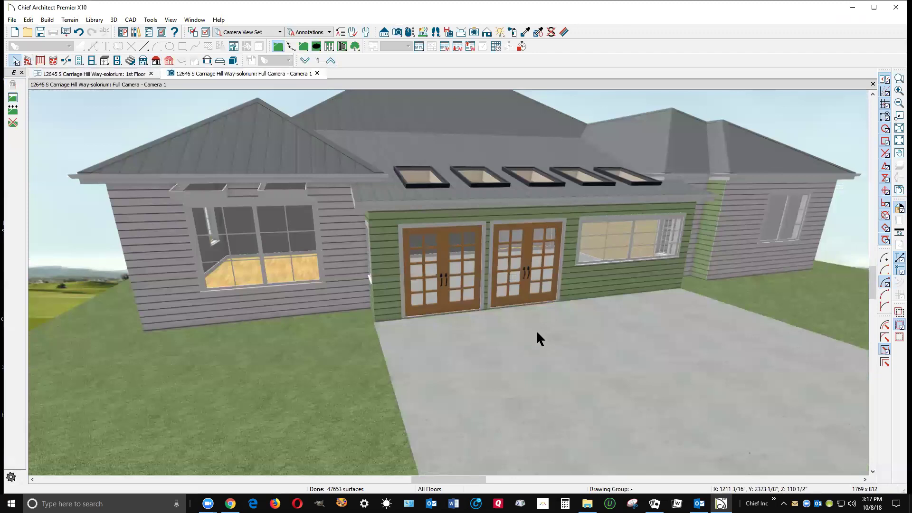
scroll(518, 292, down, 3)
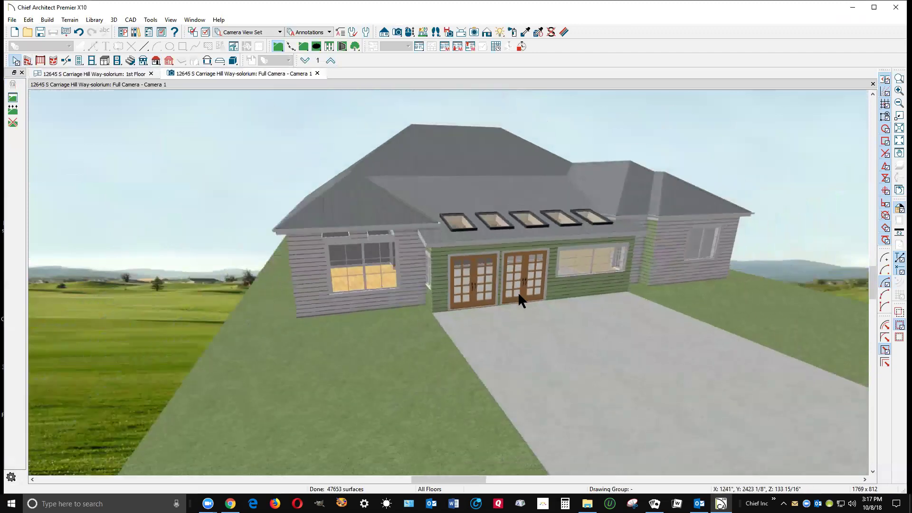
Set the depth of the rectangular terrain feature to 23' by moving its outer edge.
key(ctrl+Tab)
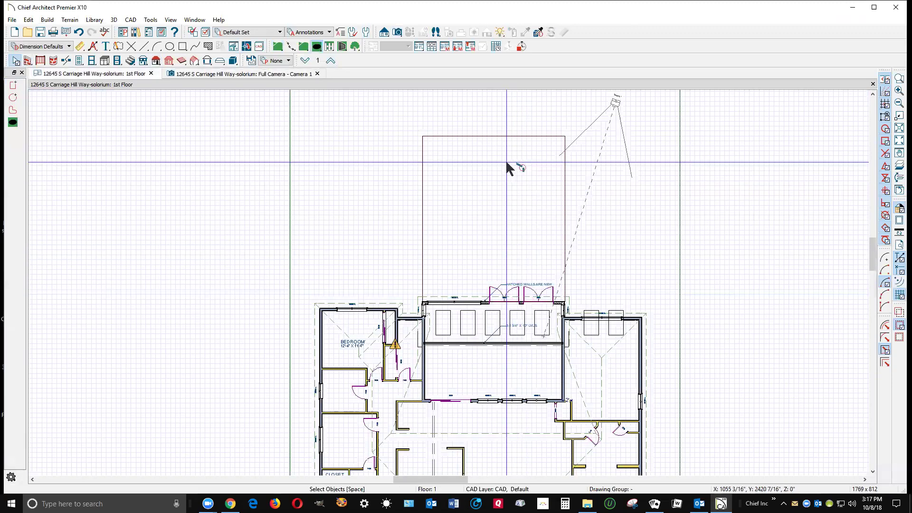
click(494, 143)
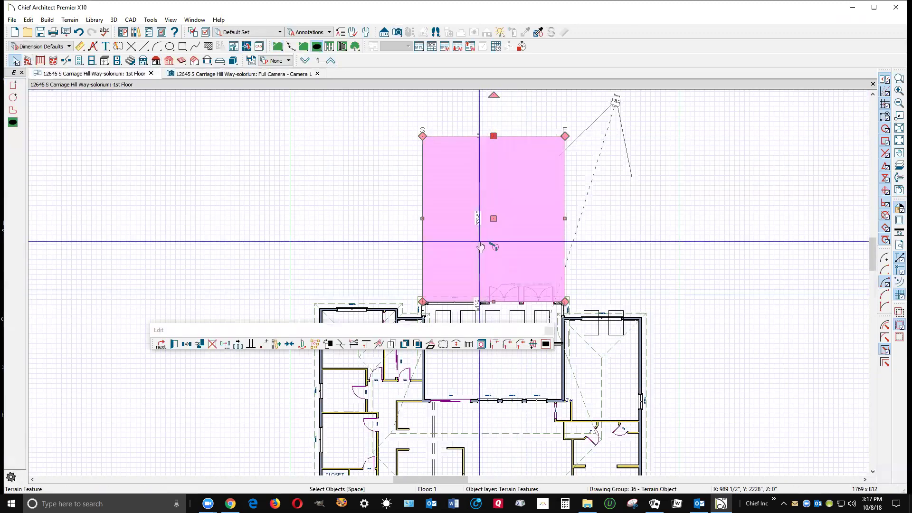
click(478, 218)
text(23)
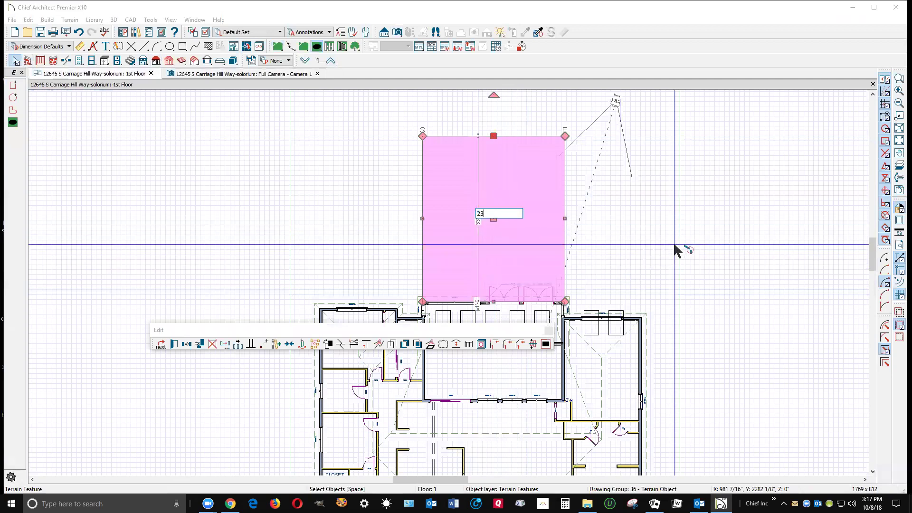
key(Return)
key(Escape)
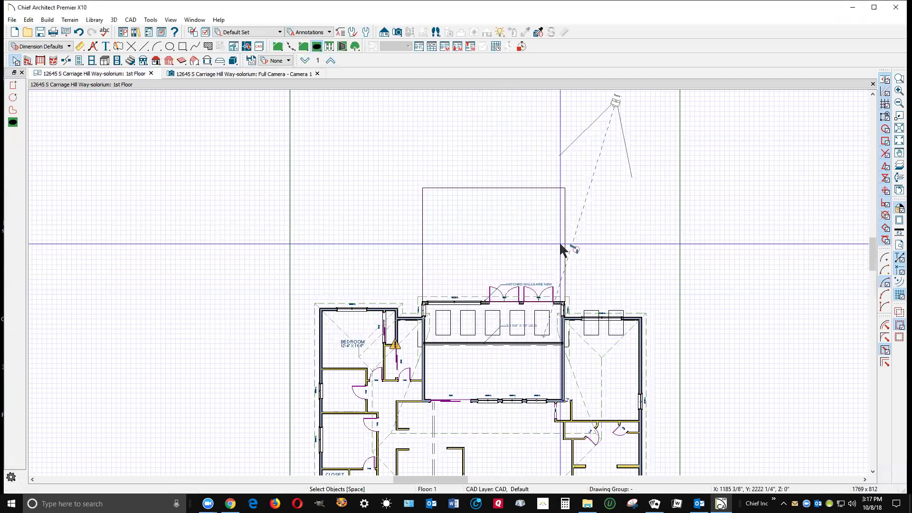
Set the patio terrain feature's height and thickness to 4" and check its surface against the double doors' sills in 3D.
click(565, 240)
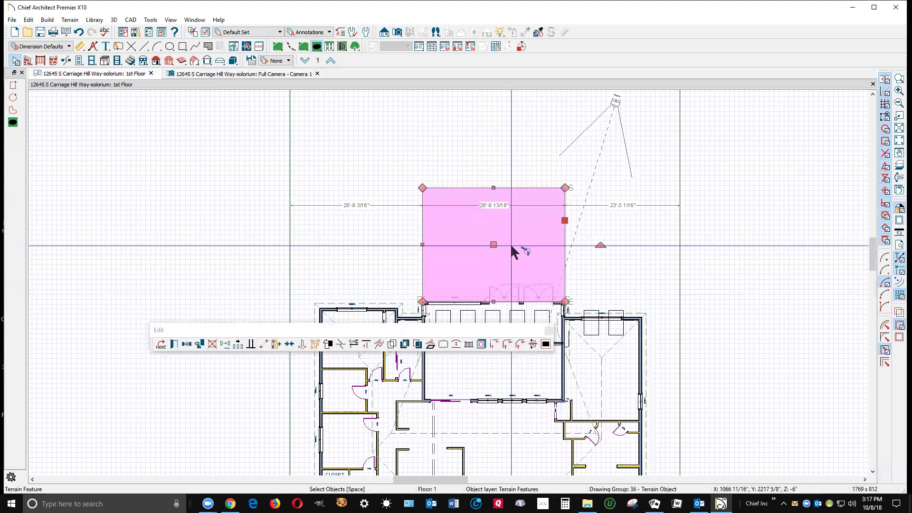
click(174, 343)
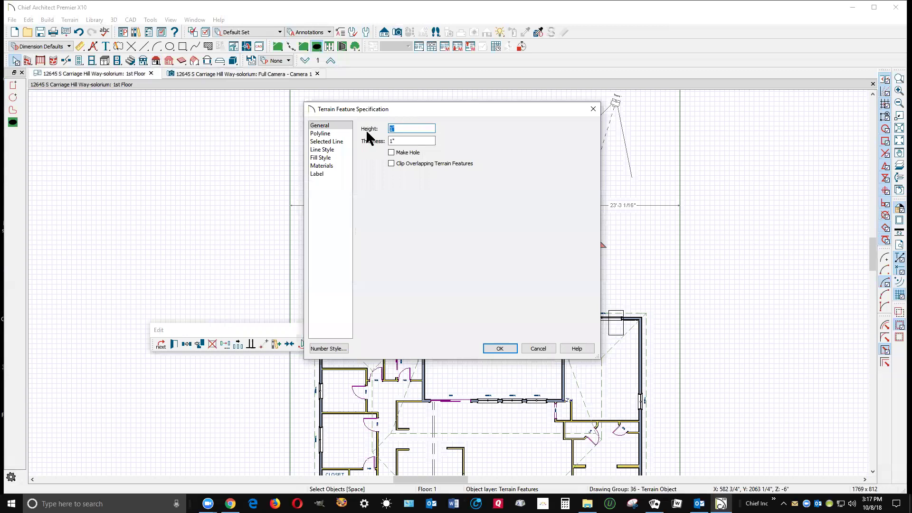
text(4)
key(shift+Tab)
key(Tab)
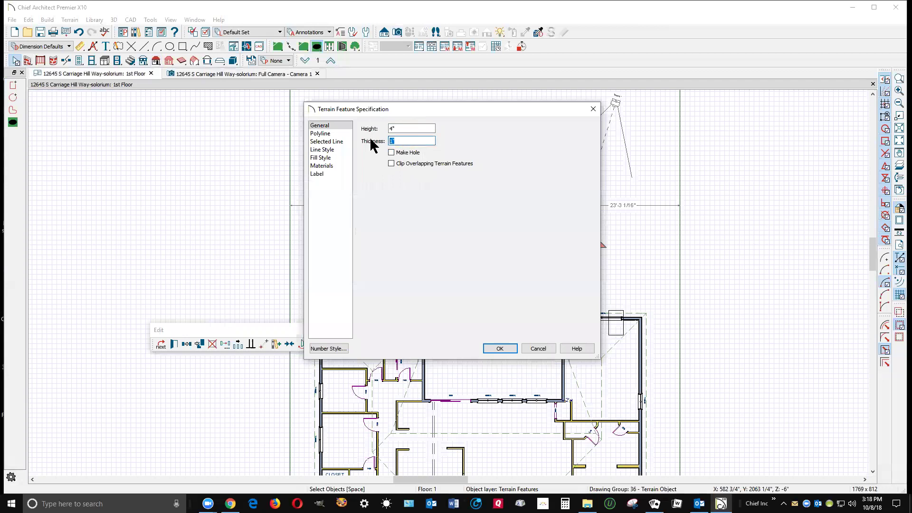
text(4)
click(494, 348)
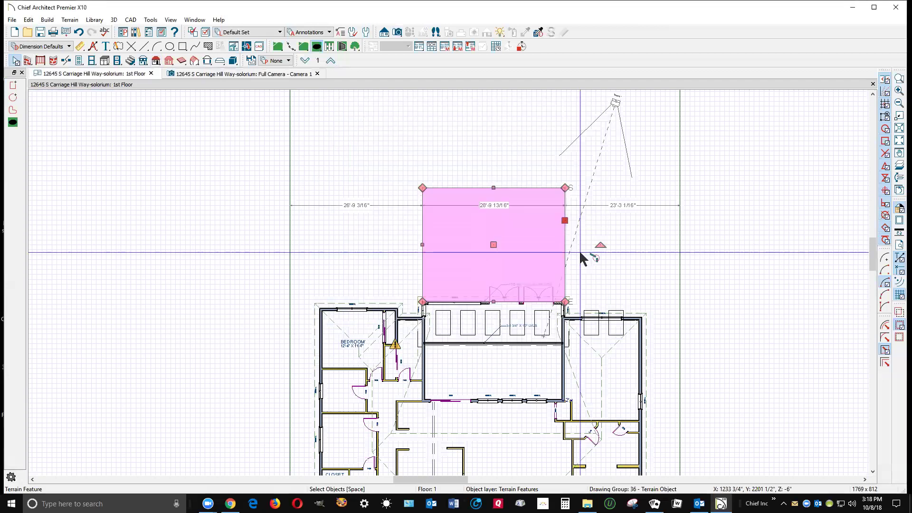
key(ctrl+Tab)
scroll(463, 307, up, 5)
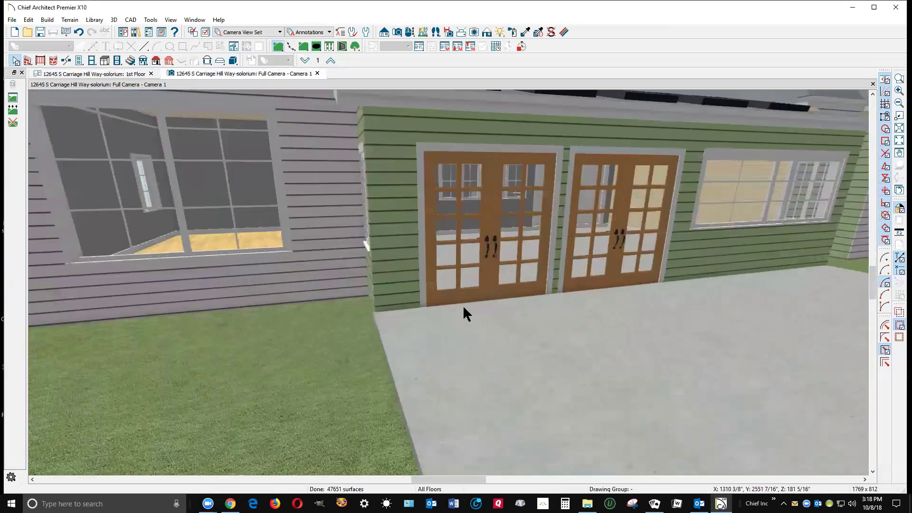
click(469, 305)
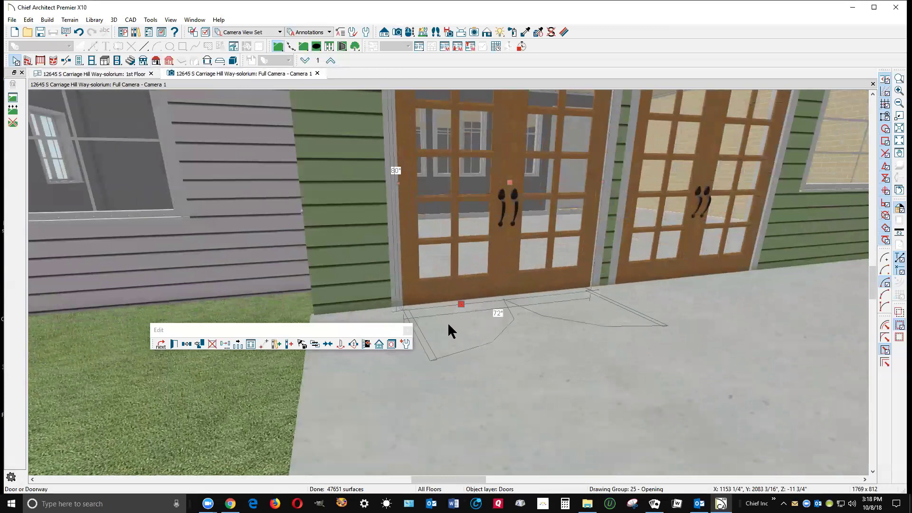
key(Escape)
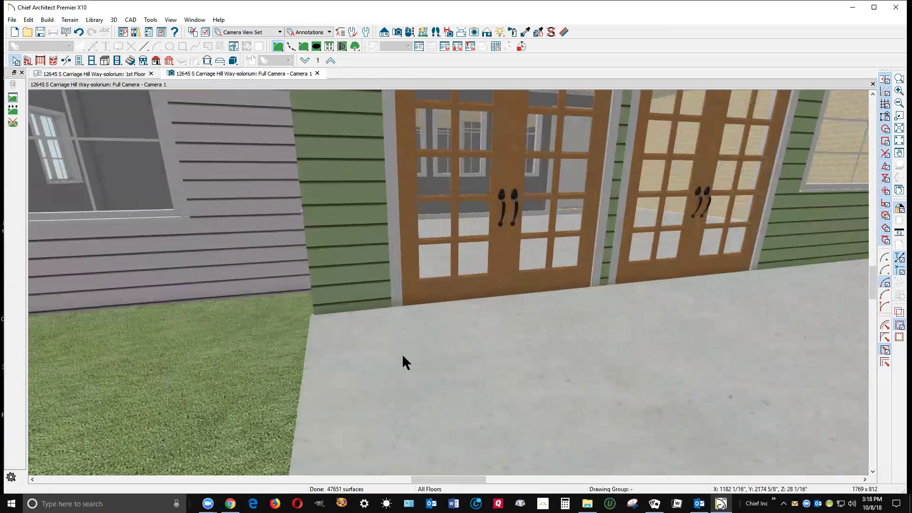
Set the patio terrain feature's height to 2" and thickness to 1", and check the sills and patio in 3D.
click(360, 346)
click(175, 344)
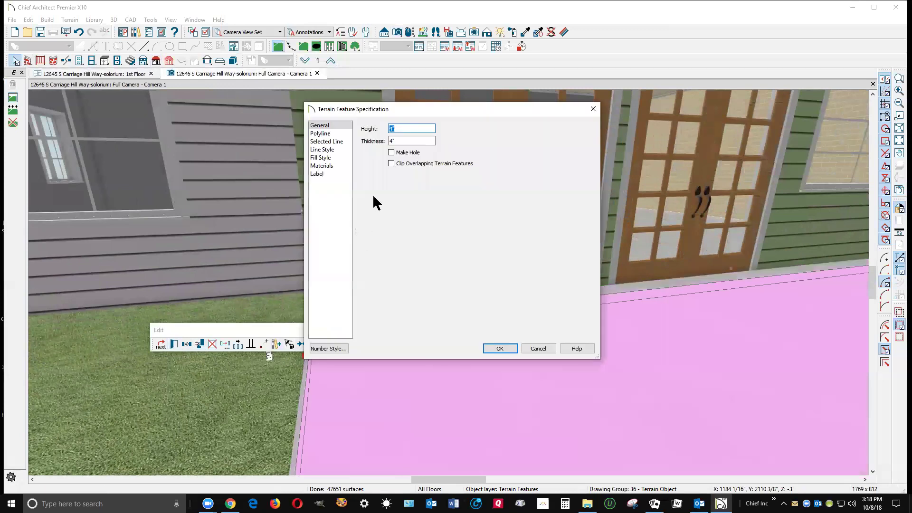
click(401, 141)
text(2)
key(shift+Tab)
text(2)
double_click(400, 126)
key(Tab)
text(1)
click(503, 350)
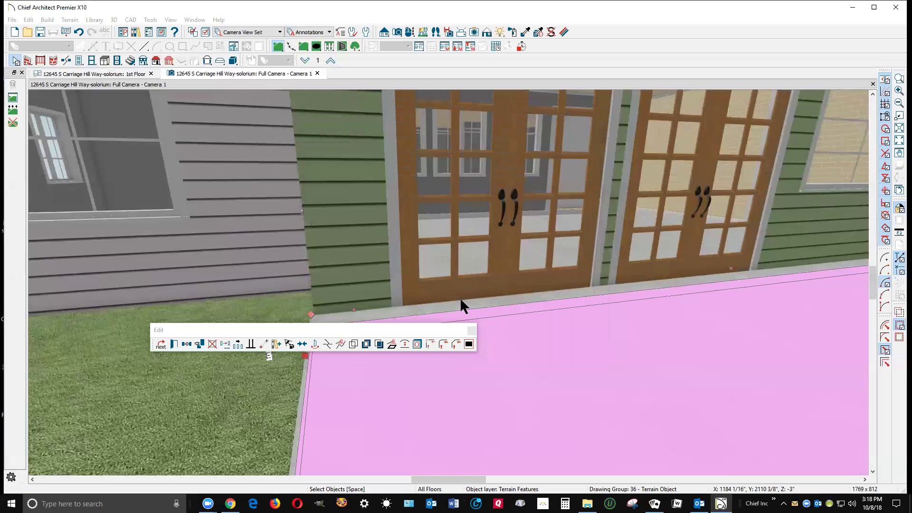
key(Escape)
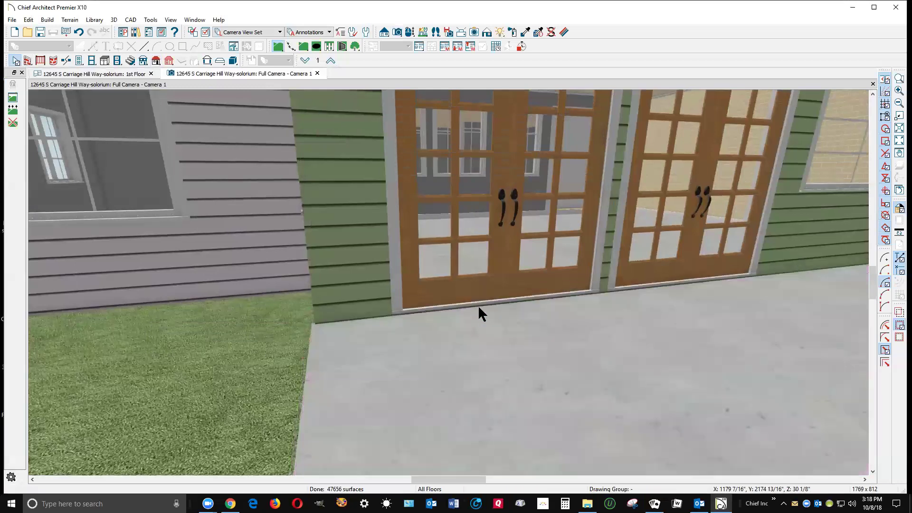
scroll(367, 236, down, 10)
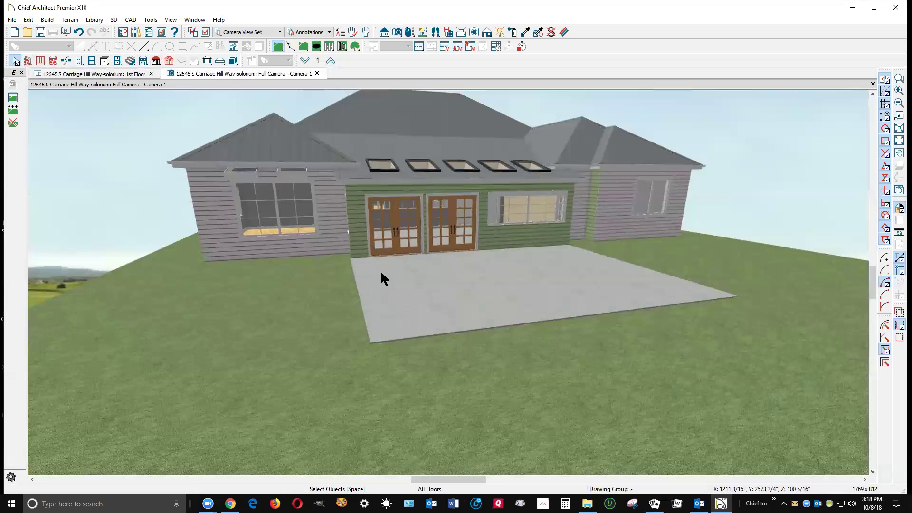
Convert the patio terrain feature to a plain polyline and convert that polyline to a slab.
key(ctrl+Tab)
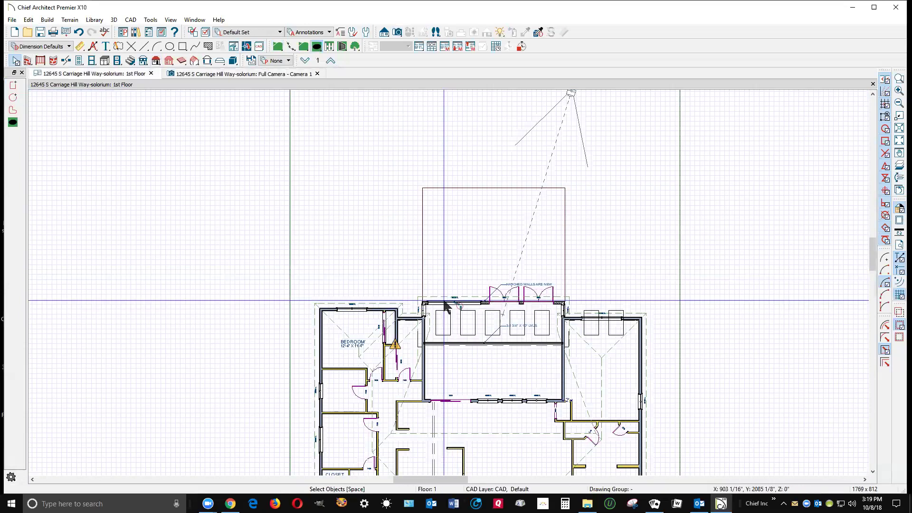
click(499, 189)
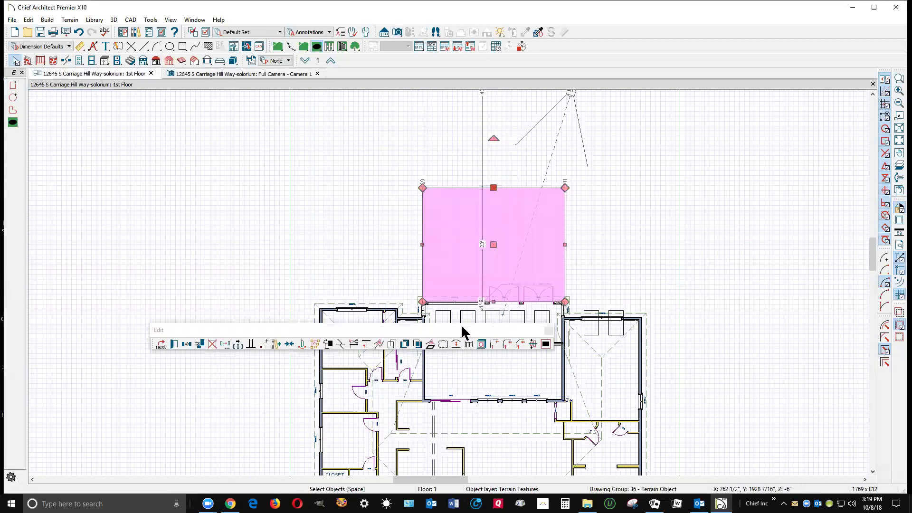
click(431, 346)
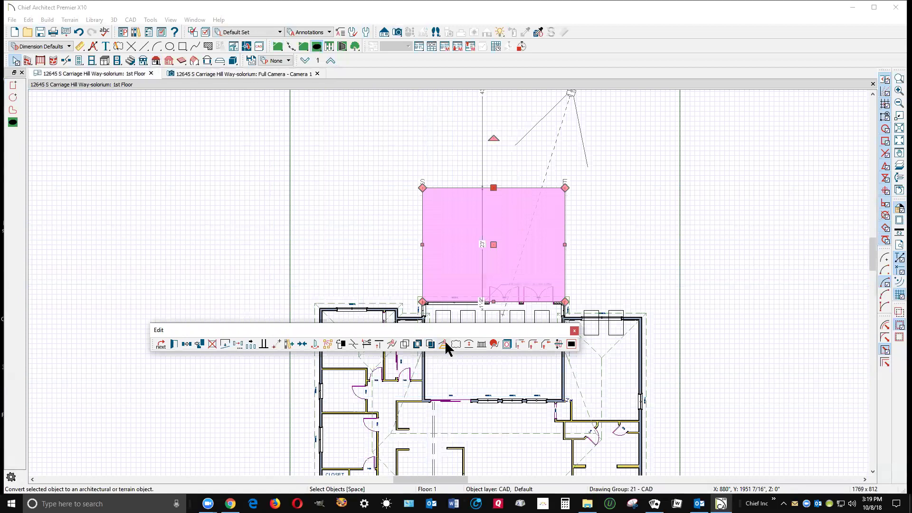
click(443, 345)
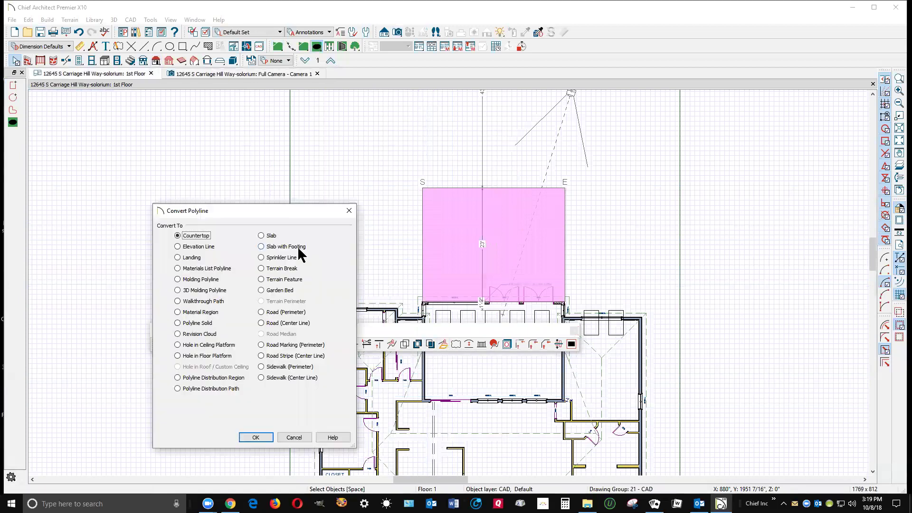
click(269, 236)
click(255, 437)
Review the patio slab's thickness, elevation settings and preview in its specification.
double_click(471, 265)
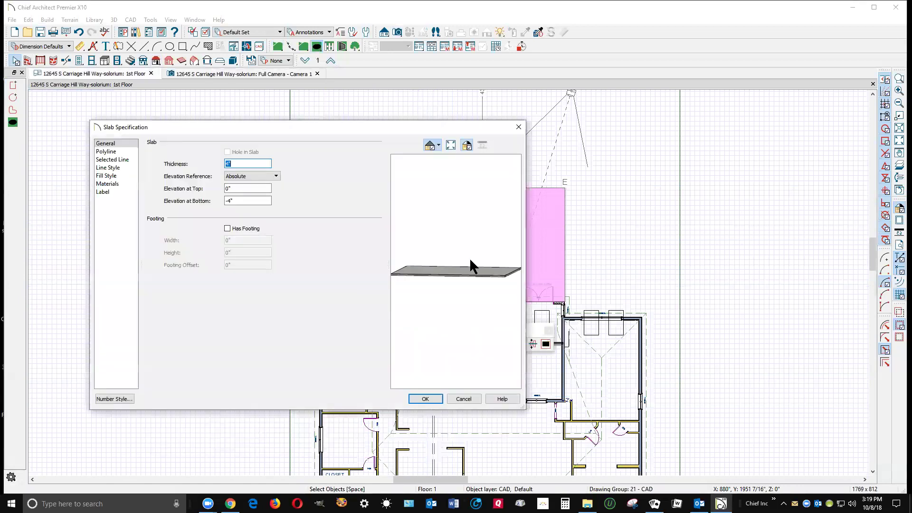
drag(437, 285, 424, 226)
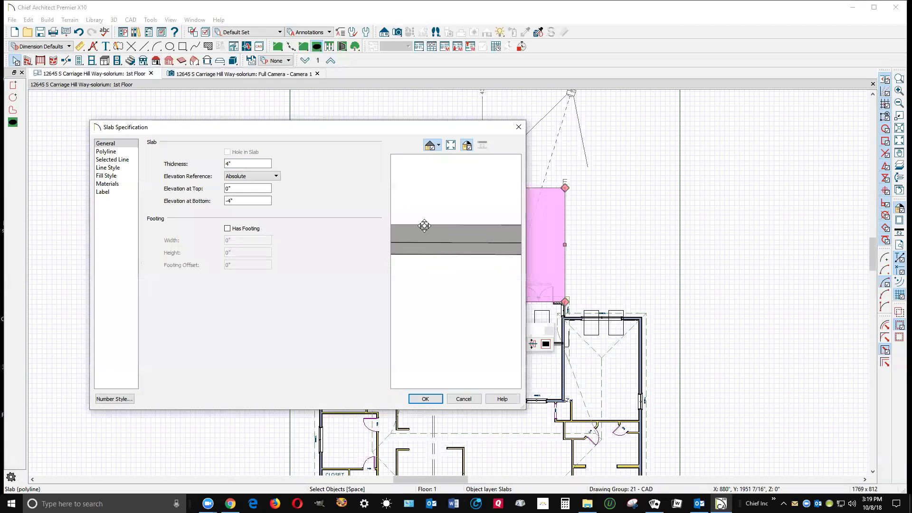
click(236, 164)
click(242, 200)
click(238, 200)
click(426, 399)
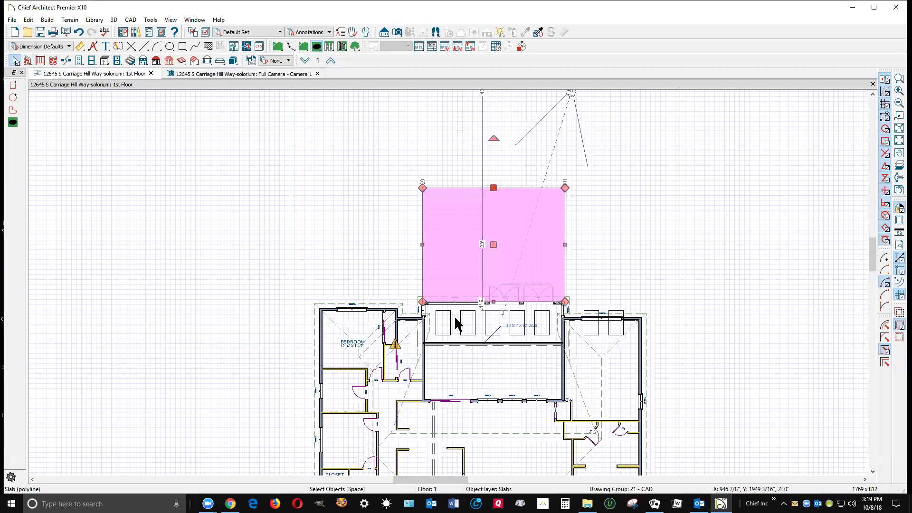
Set the patio slab's bottom elevation to -8" in the 3D camera view.
key(ctrl+Tab)
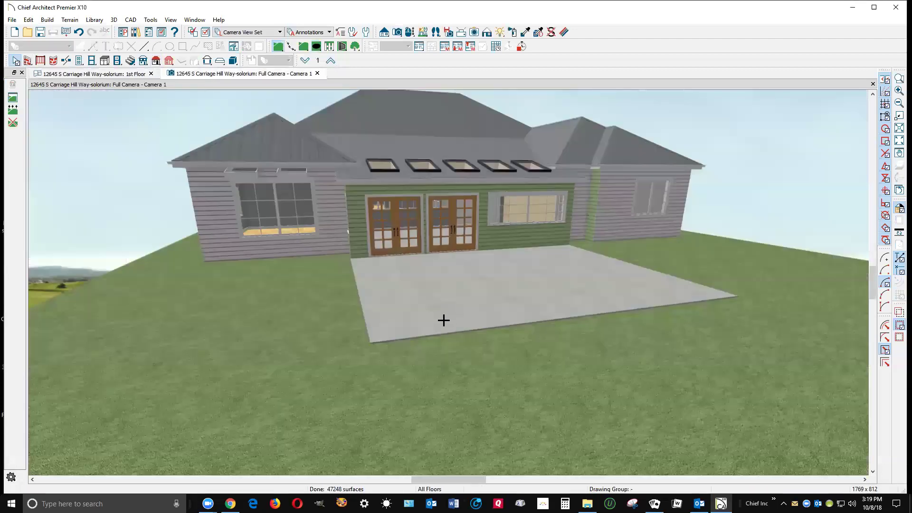
scroll(361, 268, up, 3)
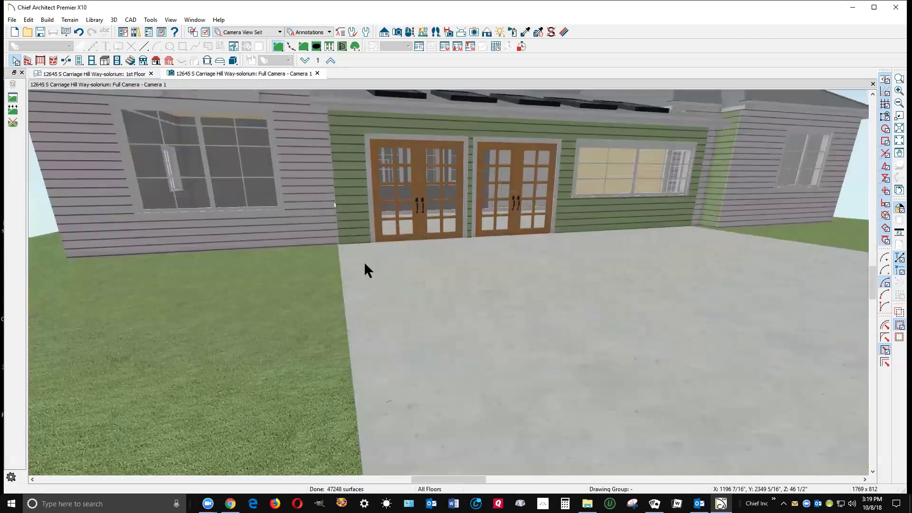
scroll(367, 254, up, 2)
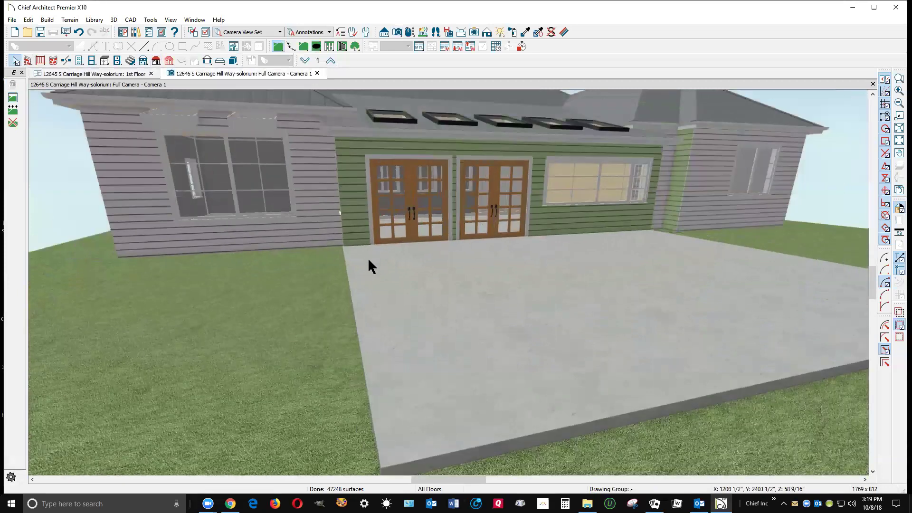
click(368, 258)
click(176, 341)
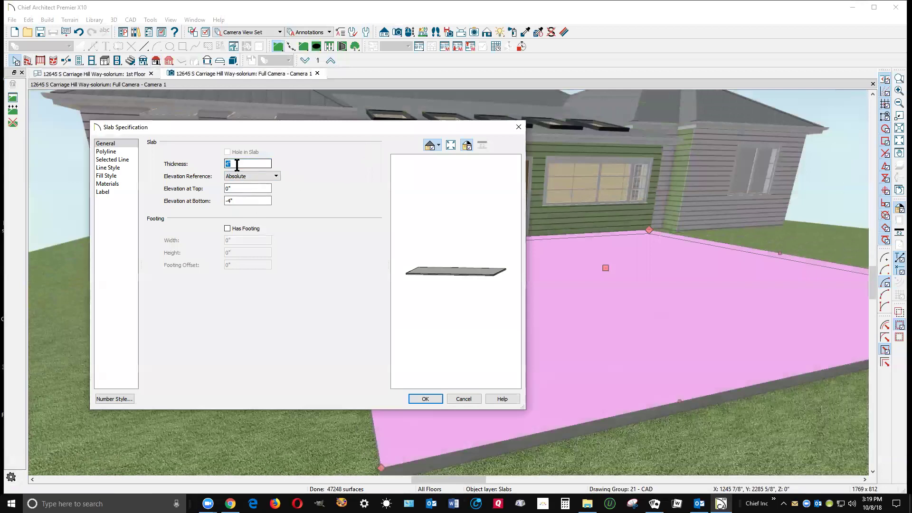
click(232, 200)
text(-)
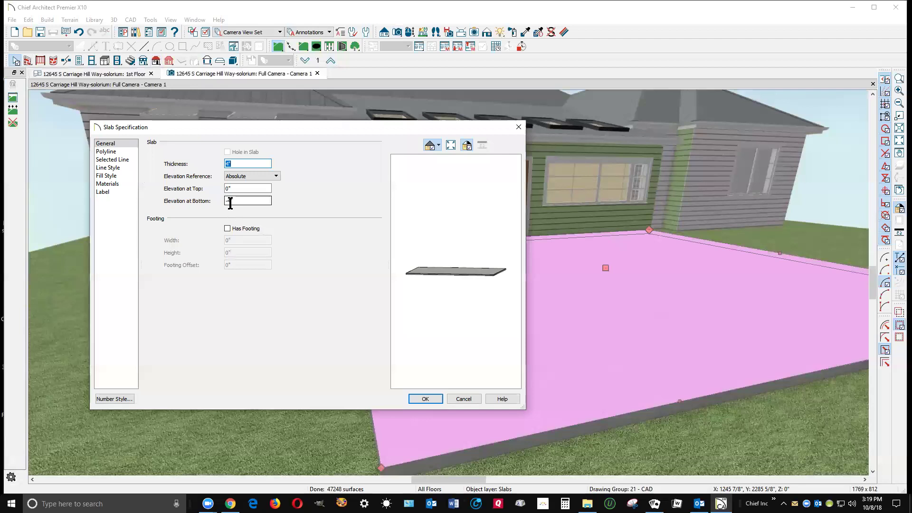
text(4)
double_click(229, 201)
text(-8)
click(416, 397)
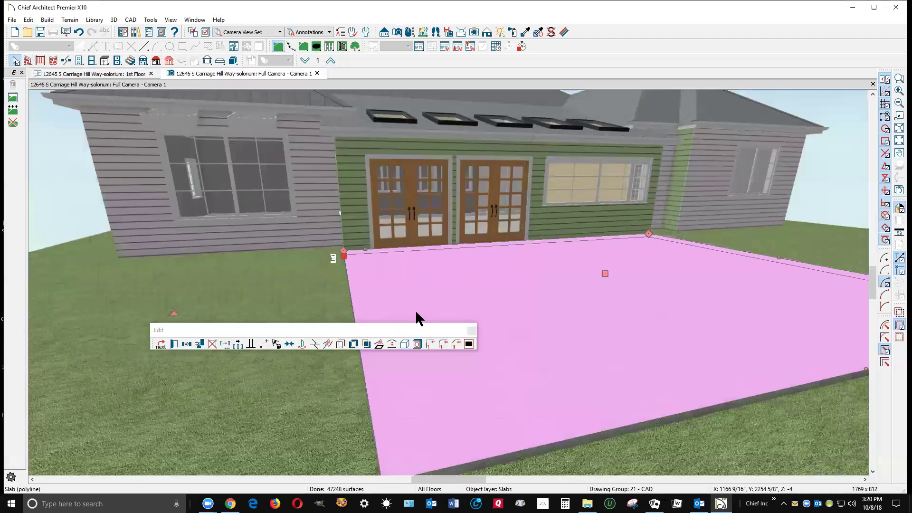
key(Escape)
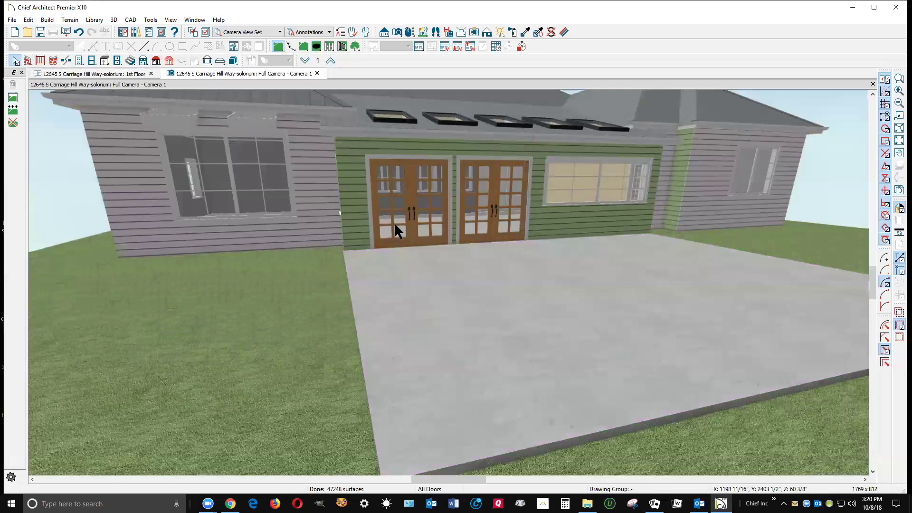
Examine closely how the patio slab's surface meets the double doors' sills.
scroll(395, 223, up, 3)
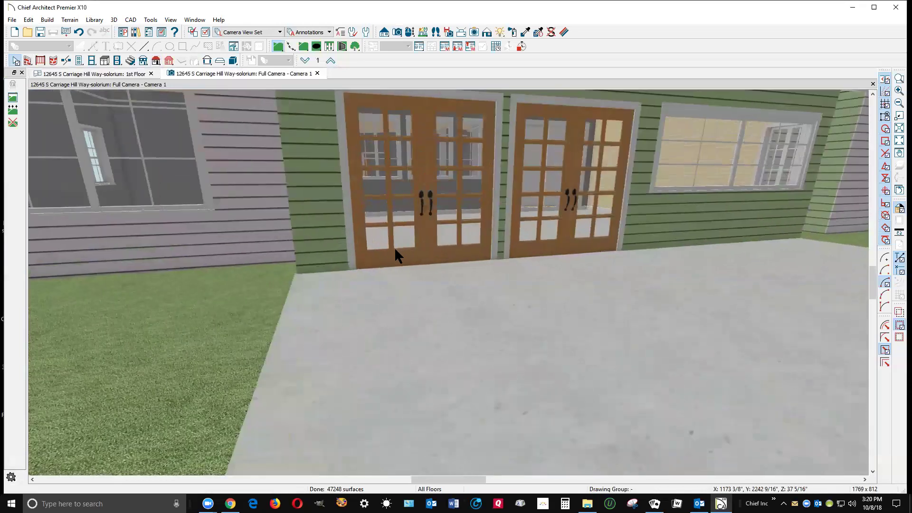
scroll(391, 261, up, 2)
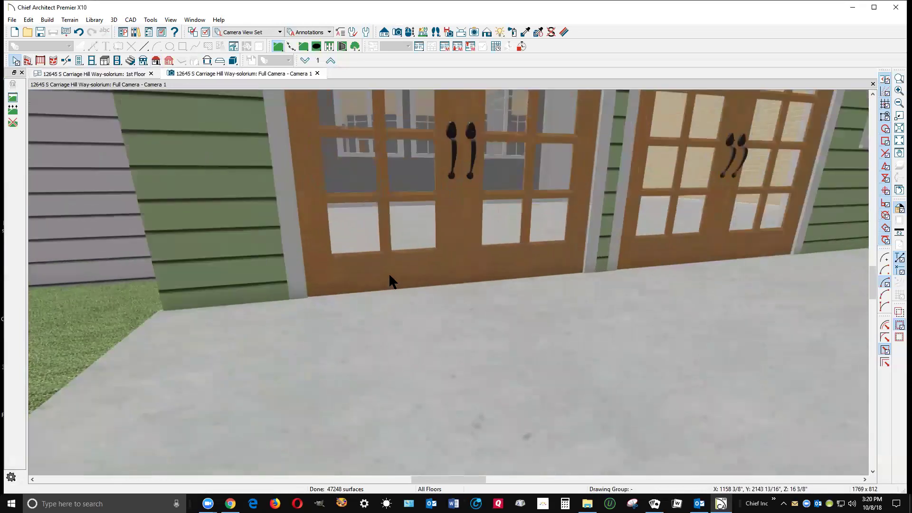
click(389, 278)
scroll(303, 304, up, 2)
key(Escape)
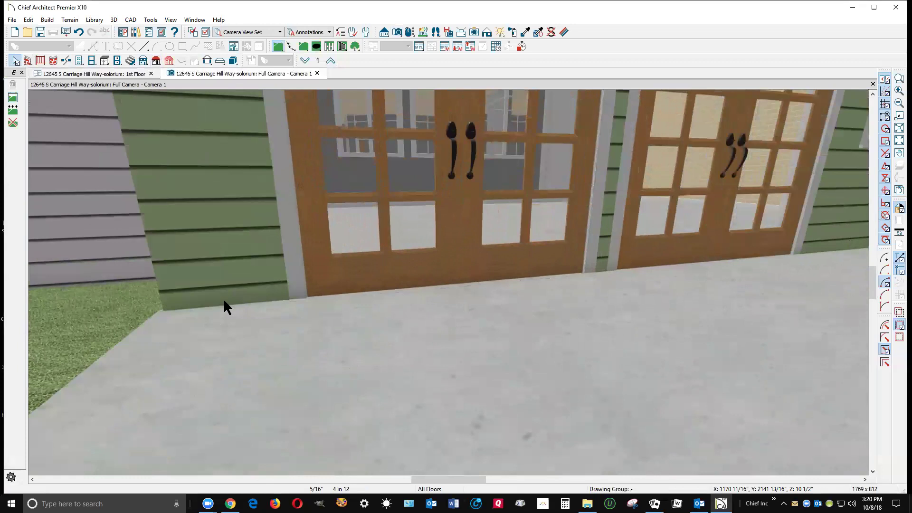
Try lowering the patio slab's bottom elevation to -12" and check it against the double doors and the terrain.
click(223, 397)
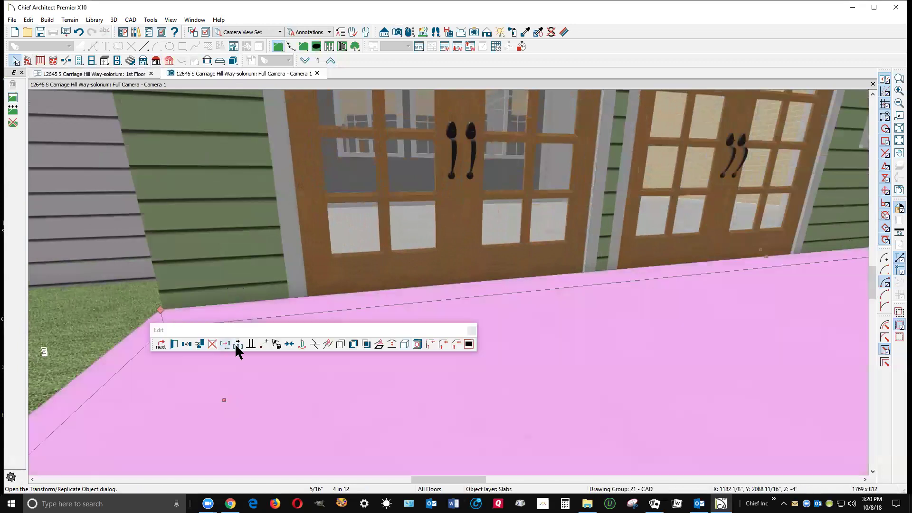
click(176, 344)
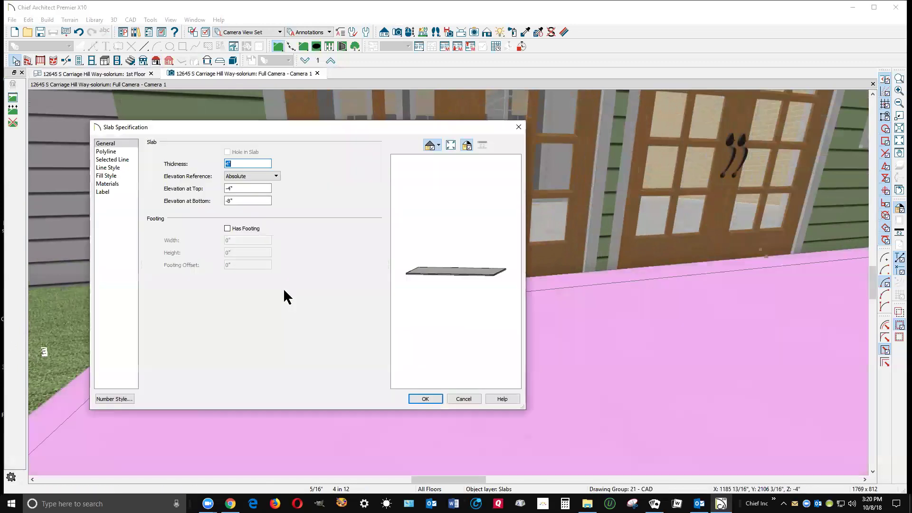
click(227, 201)
text(-12)
click(417, 399)
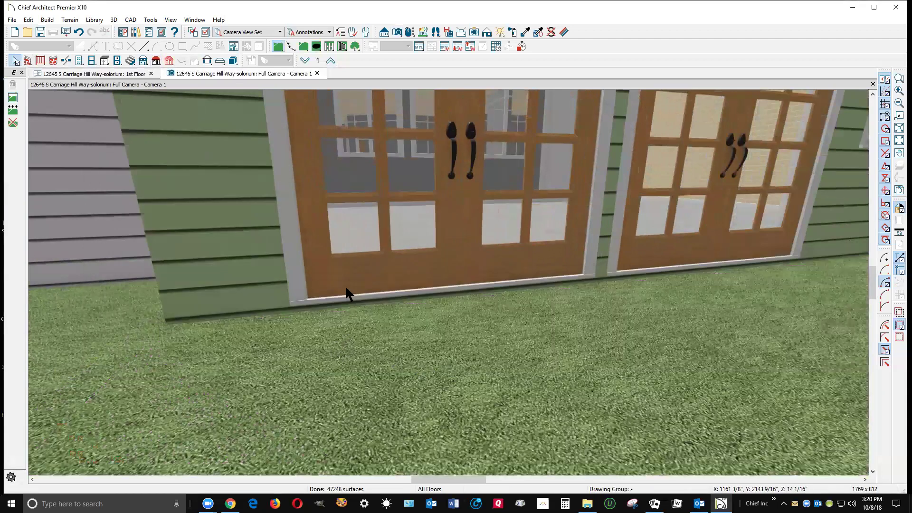
scroll(333, 271, down, 3)
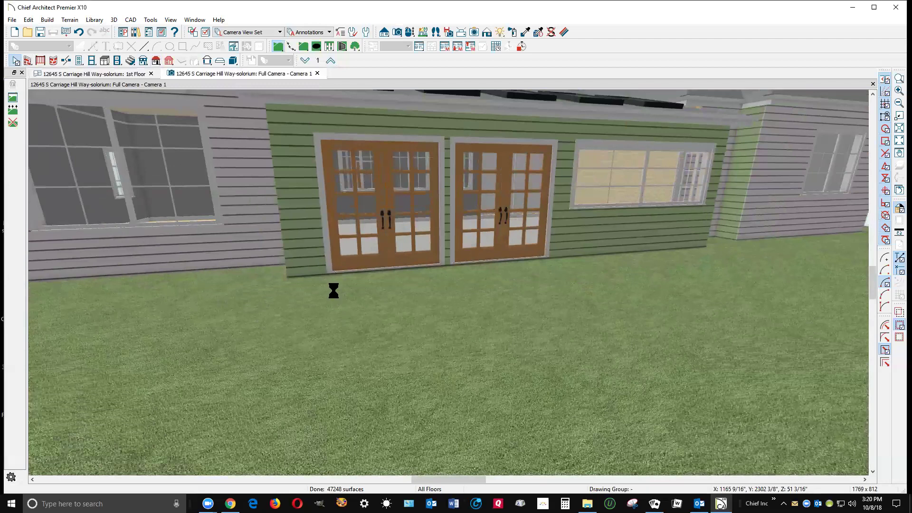
Set the patio slab's bottom elevation to -10" and check its surface against the double doors' sills.
click(336, 309)
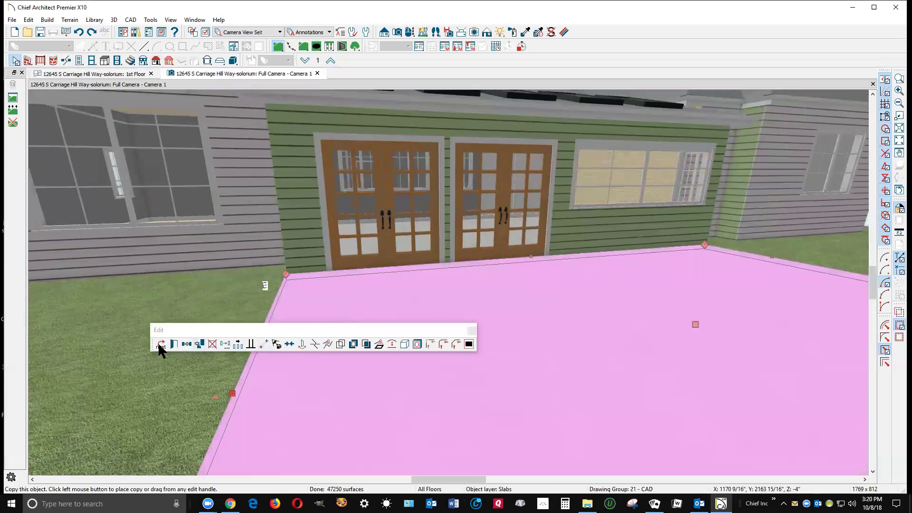
click(174, 344)
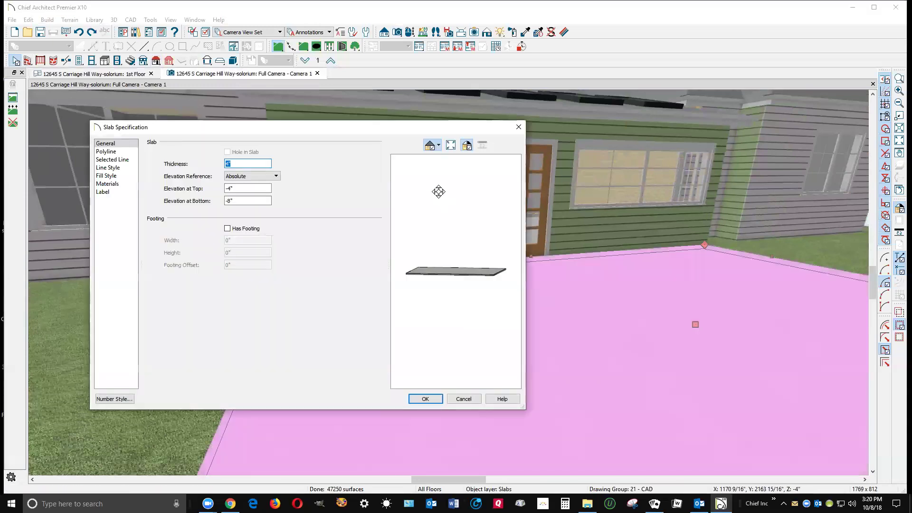
click(231, 201)
text(-10)
click(425, 400)
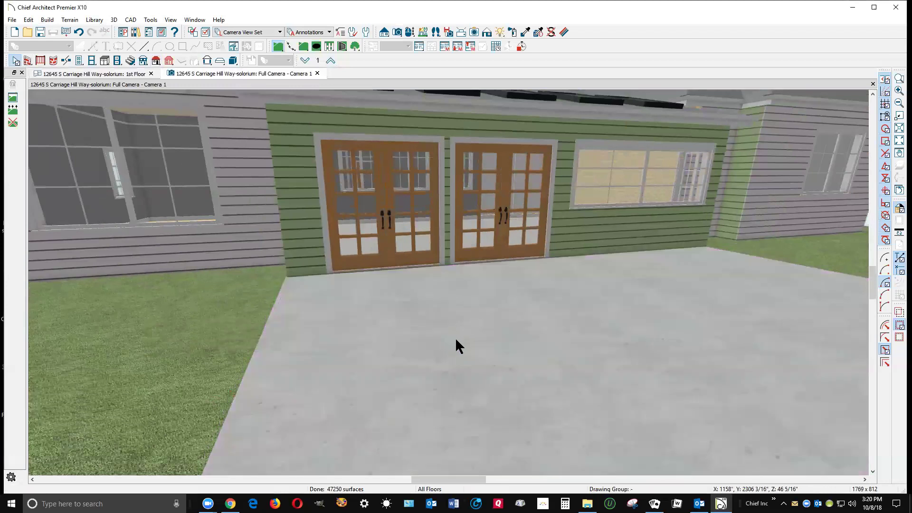
scroll(384, 272, up, 5)
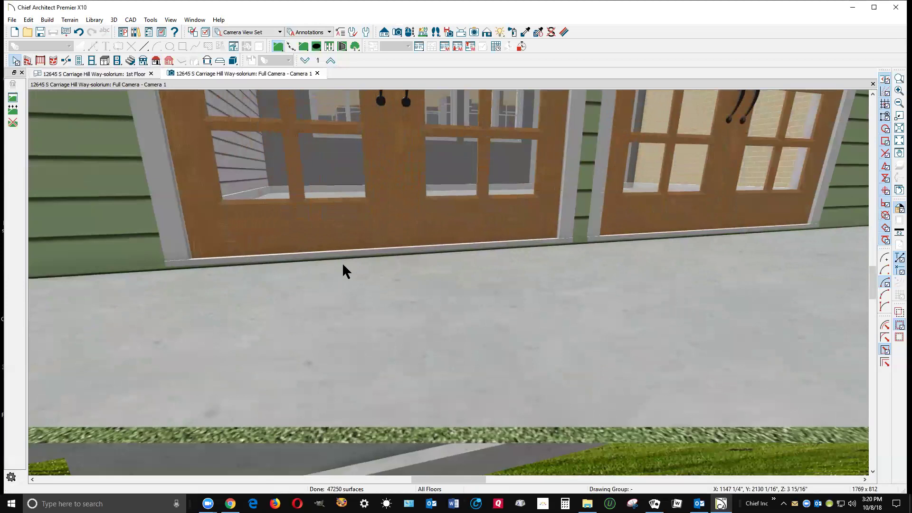
scroll(389, 269, down, 5)
scroll(389, 269, down, 5)
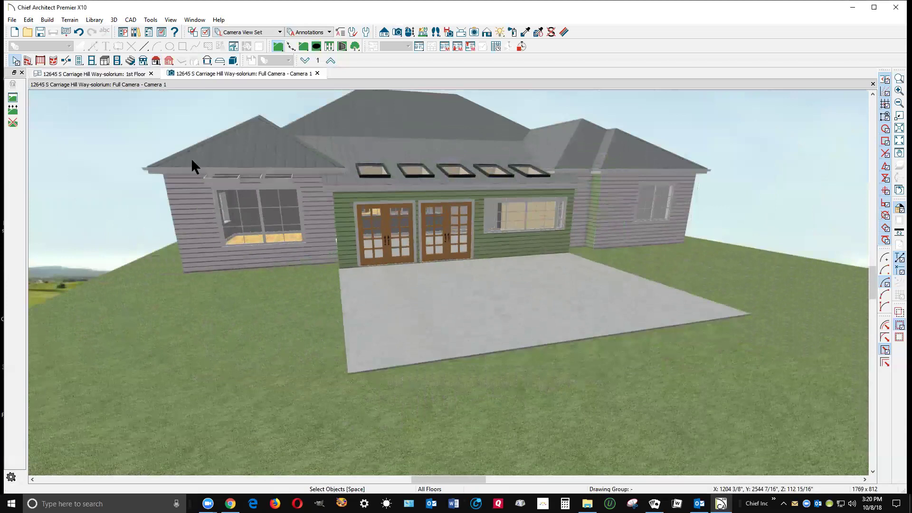
Delete the two skylight holes in the roof overhang above the large window beside the sunroom.
scroll(205, 173, up, 5)
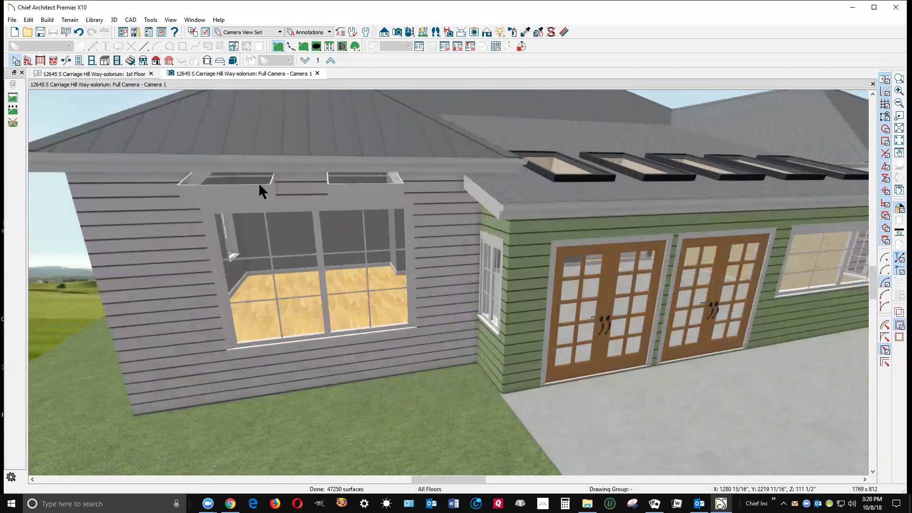
click(244, 190)
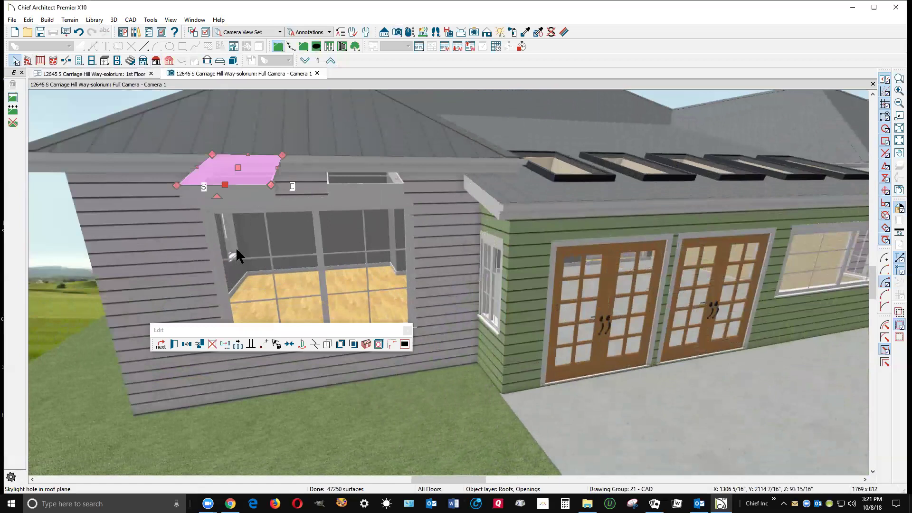
click(213, 344)
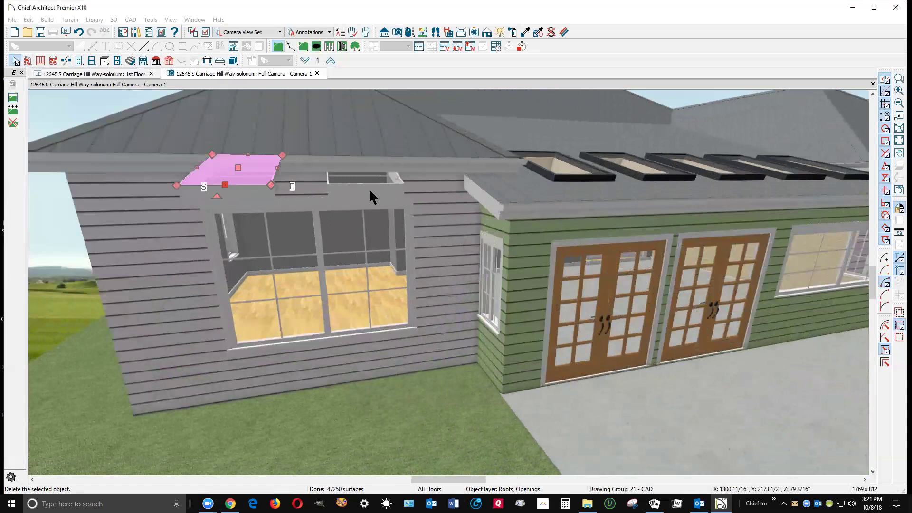
key(Delete)
click(369, 188)
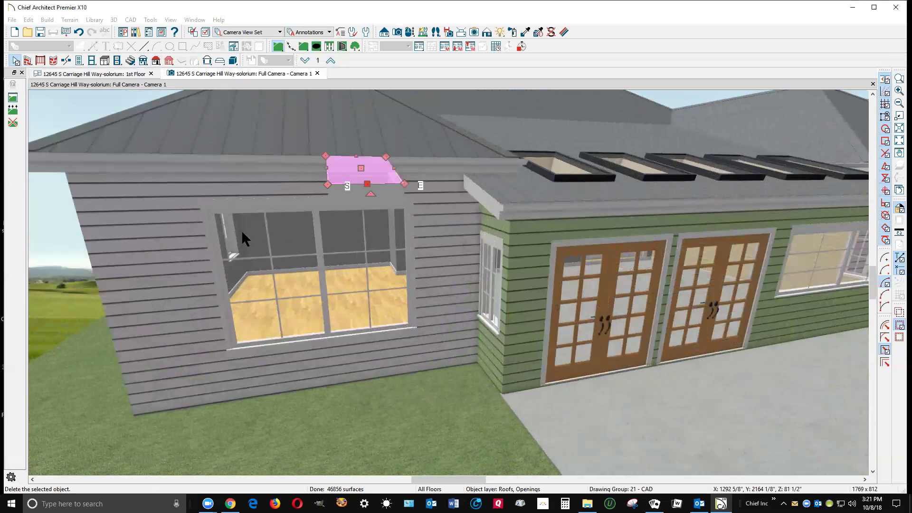
key(Escape)
scroll(192, 215, down, 5)
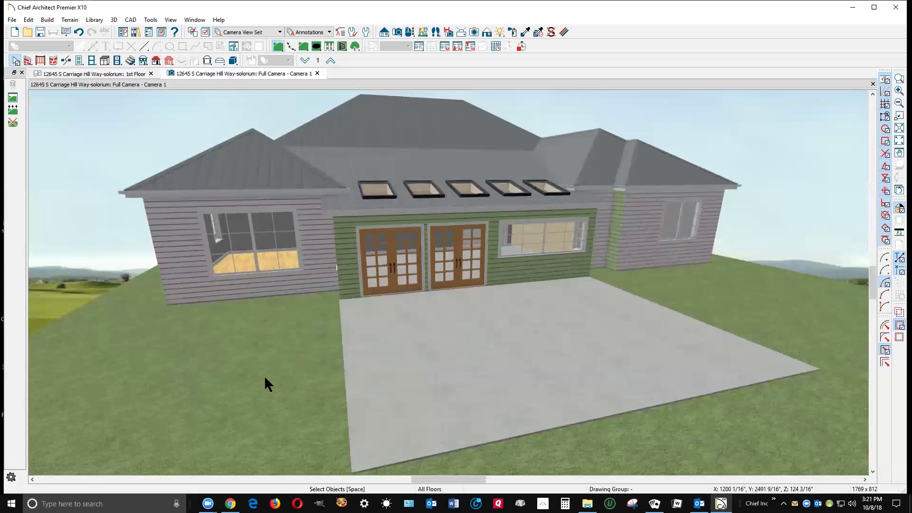
scroll(264, 375, down, 3)
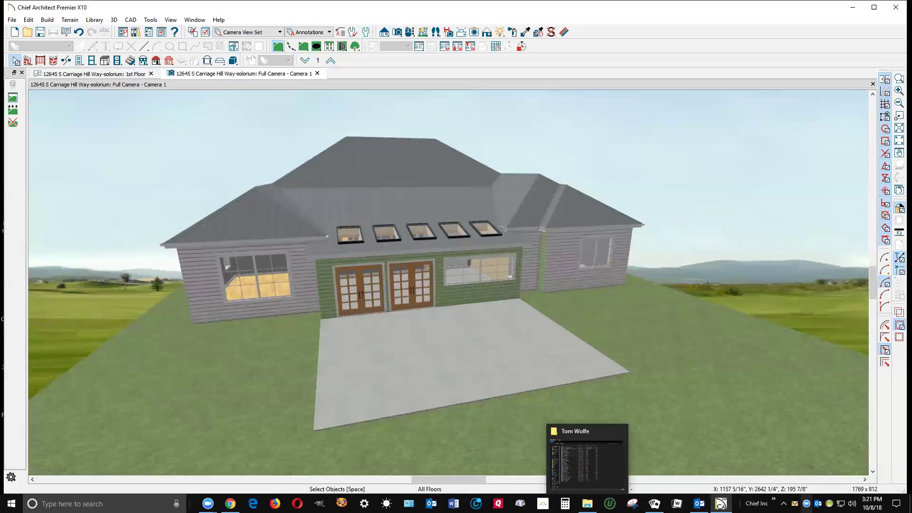
mouse_move(872, 503)
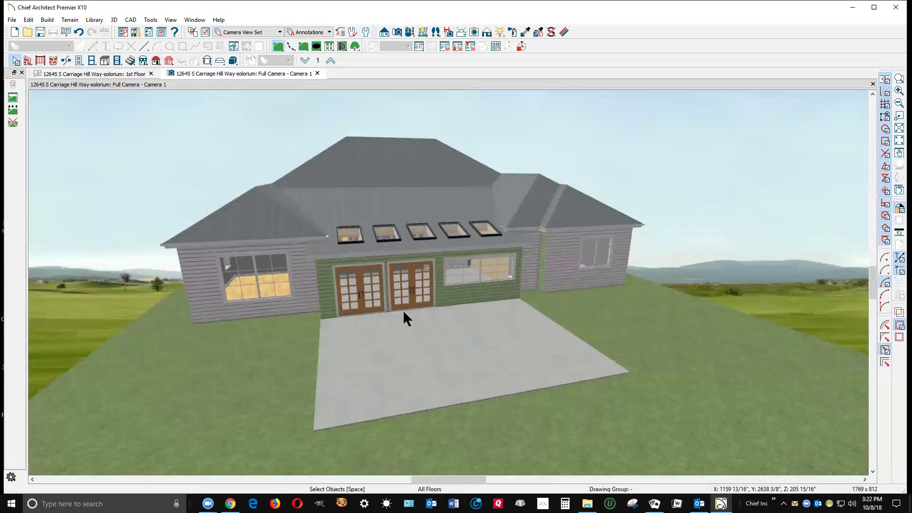
scroll(403, 310, up, 1)
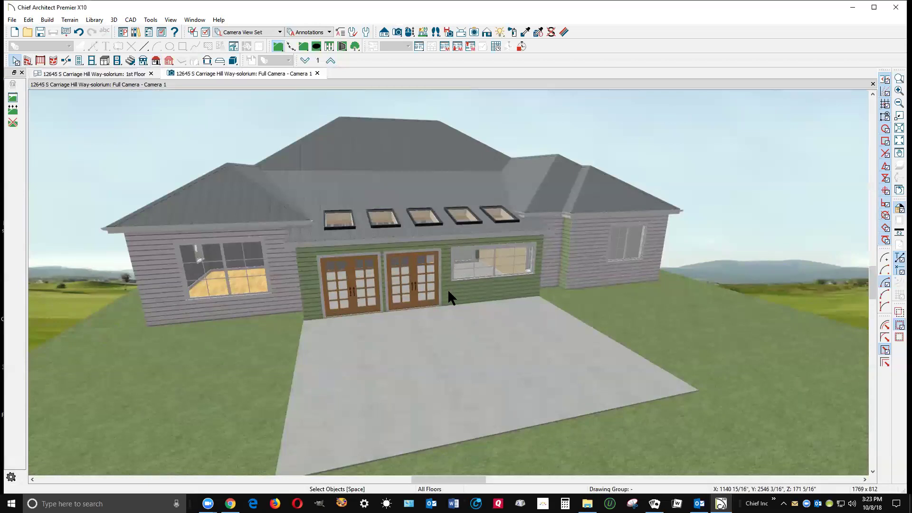
scroll(449, 292, up, 2)
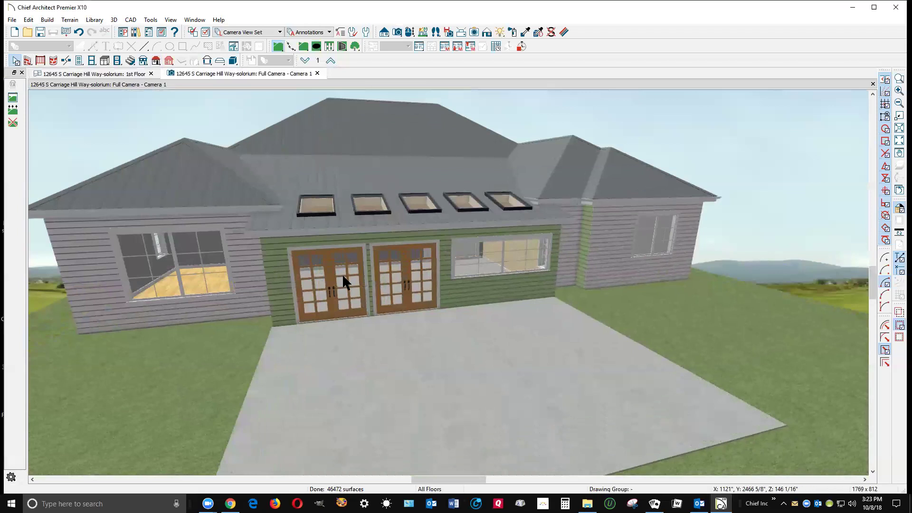